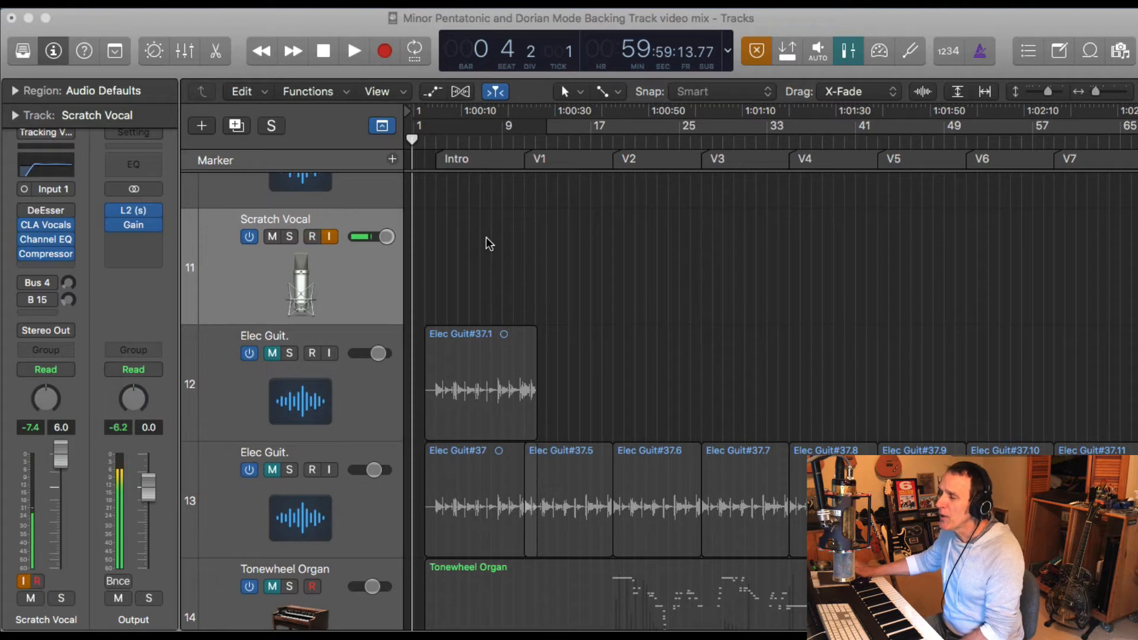
Step: Look through the project's track list, from the Slow Jam Kit and Stylus tracks down to the electric guitars and organ
scroll(486, 237, "up", 5)
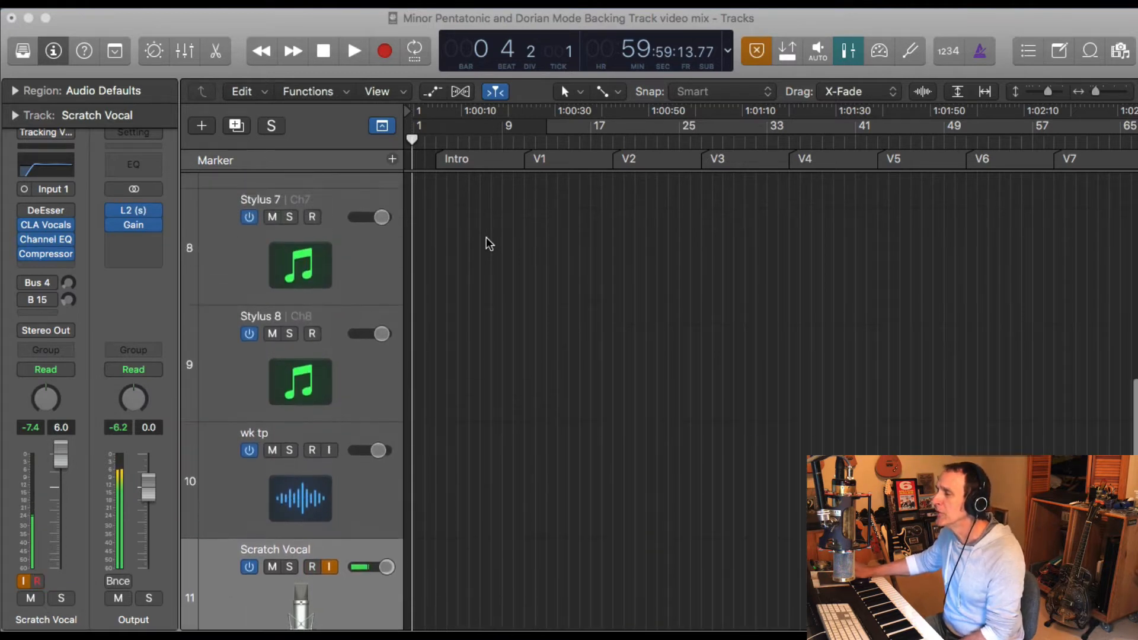
scroll(486, 237, "down", 3)
scroll(486, 237, "down", 2)
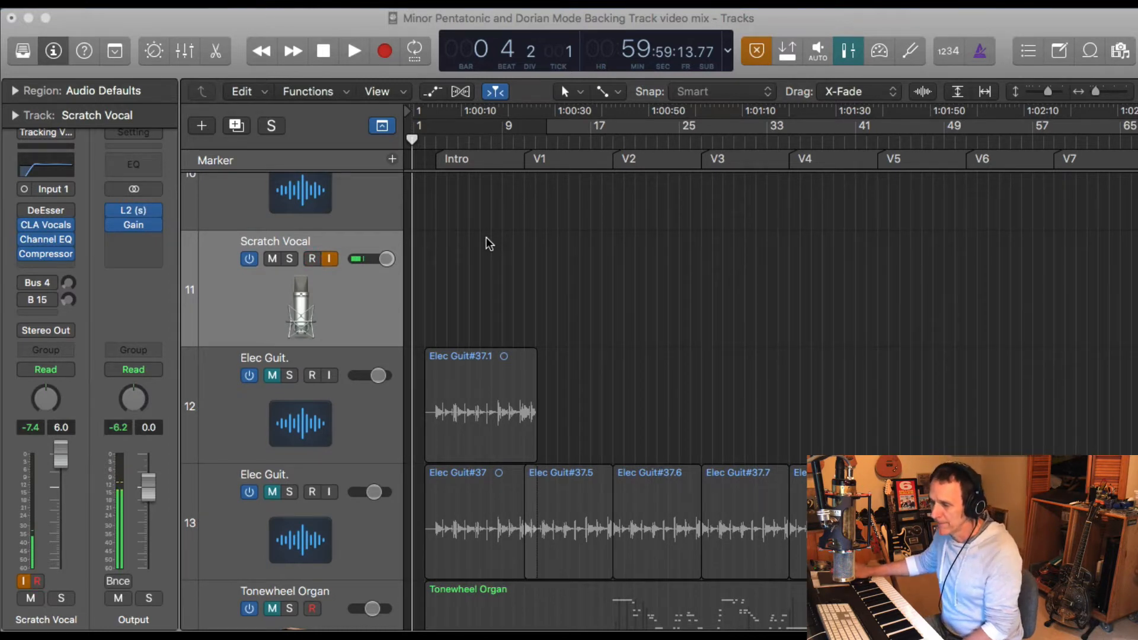
scroll(486, 237, "up", 4)
scroll(486, 238, "down", 2)
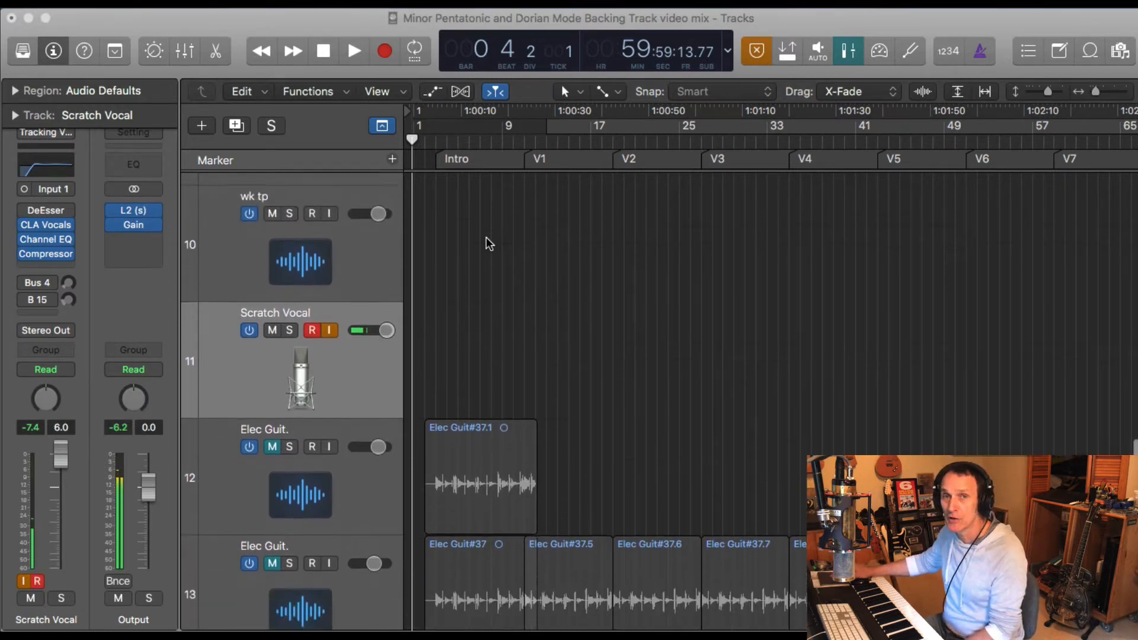
scroll(486, 243, "up", 1)
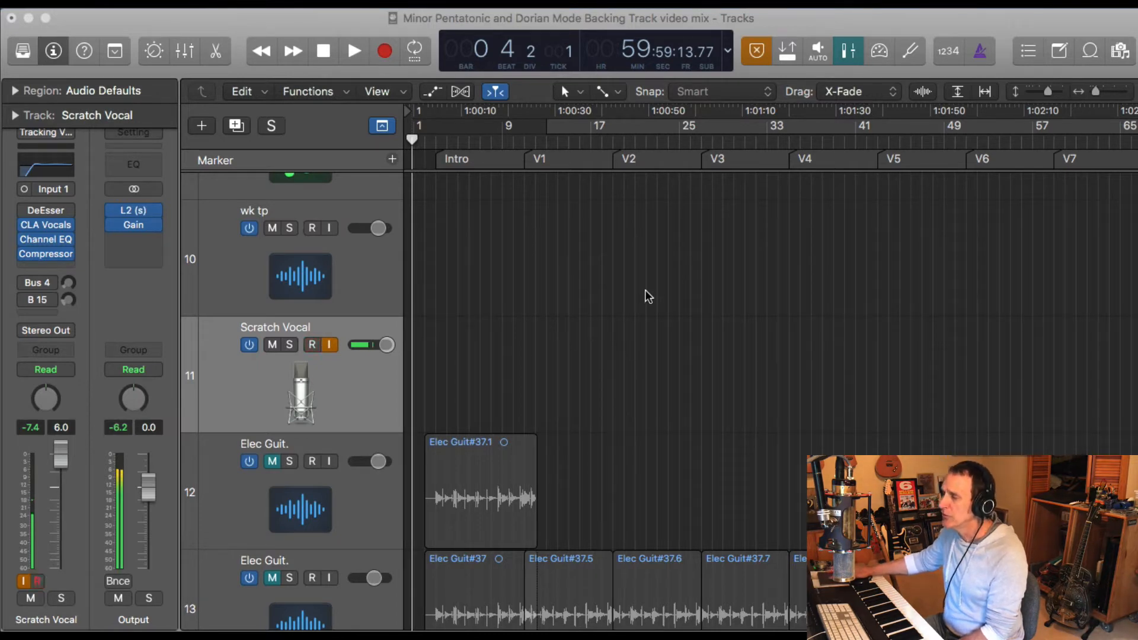
scroll(689, 236, "up", 13)
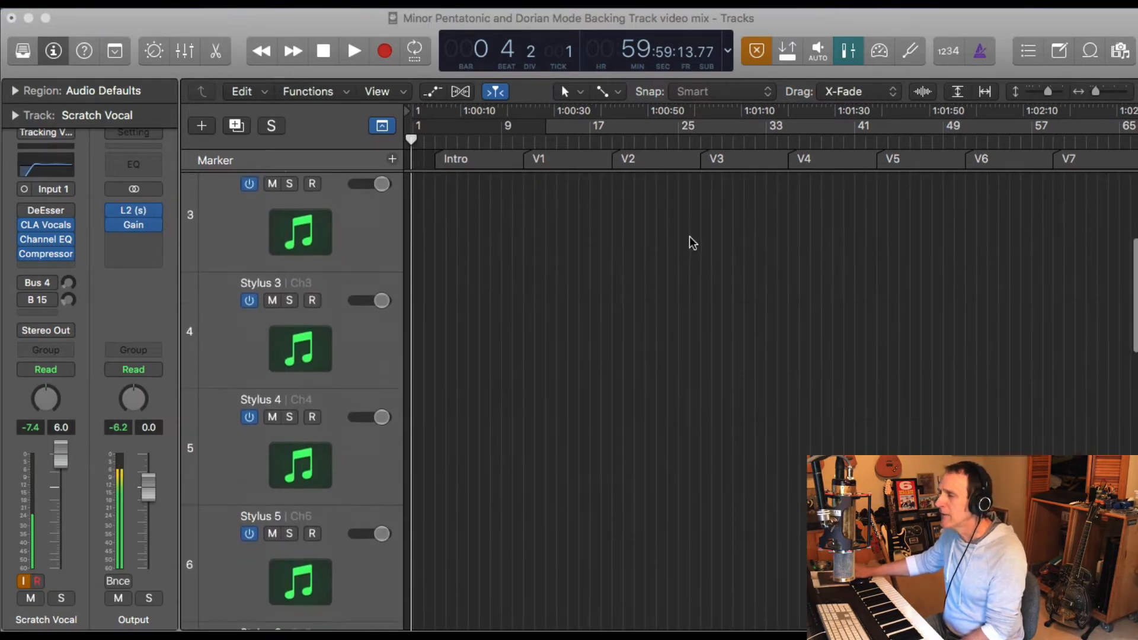
scroll(689, 236, "down", 12)
scroll(689, 236, "up", 12)
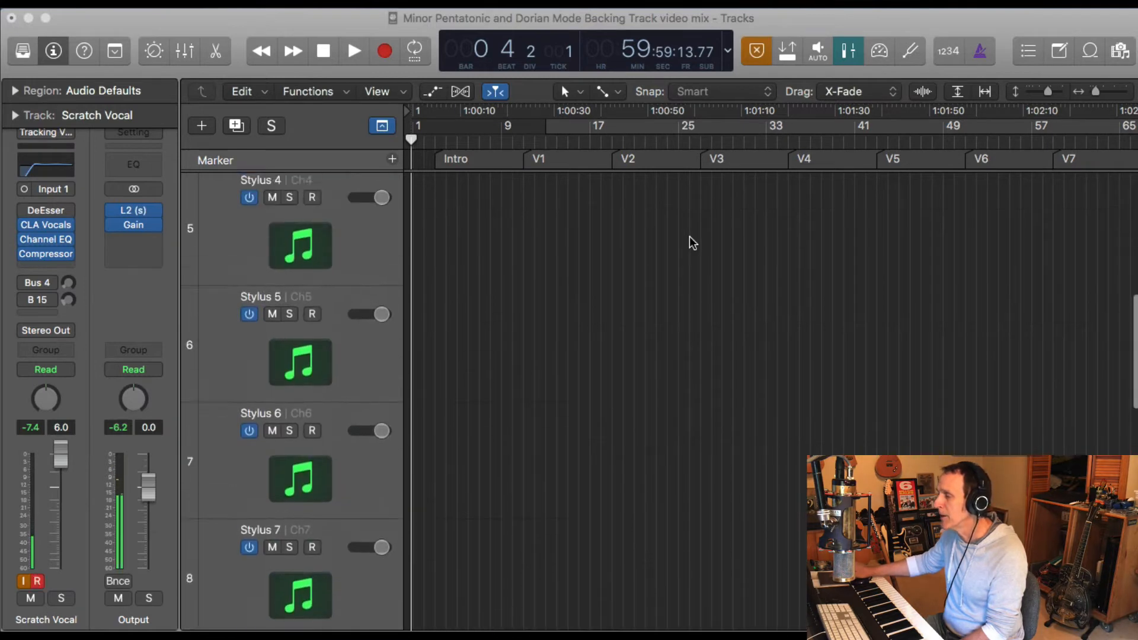
scroll(689, 236, "up", 4)
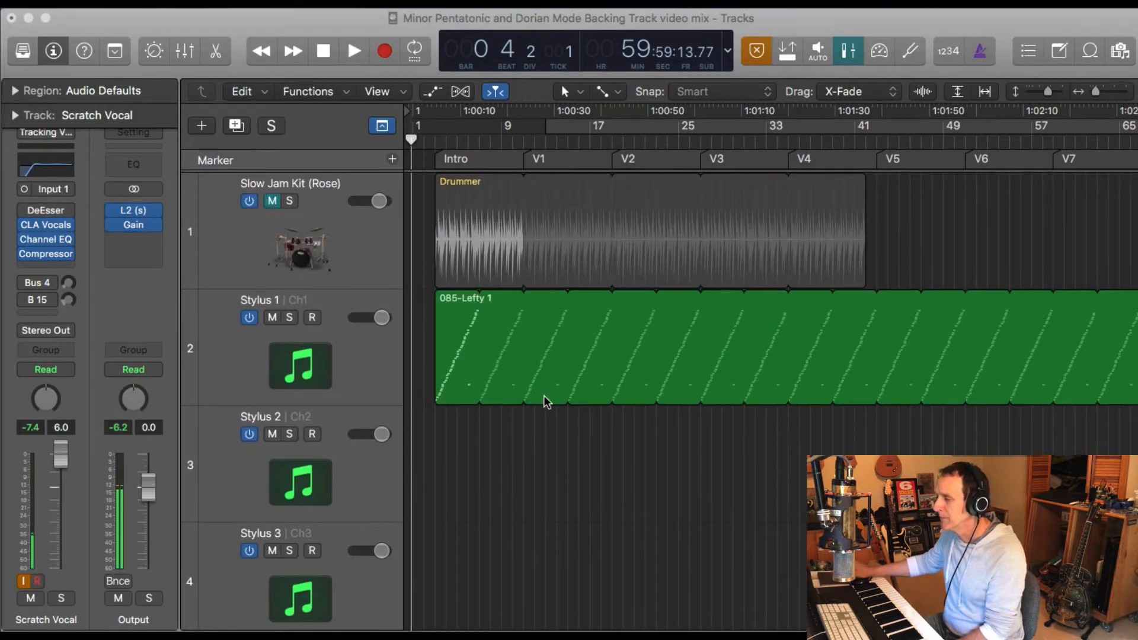
scroll(531, 466, "down", 3)
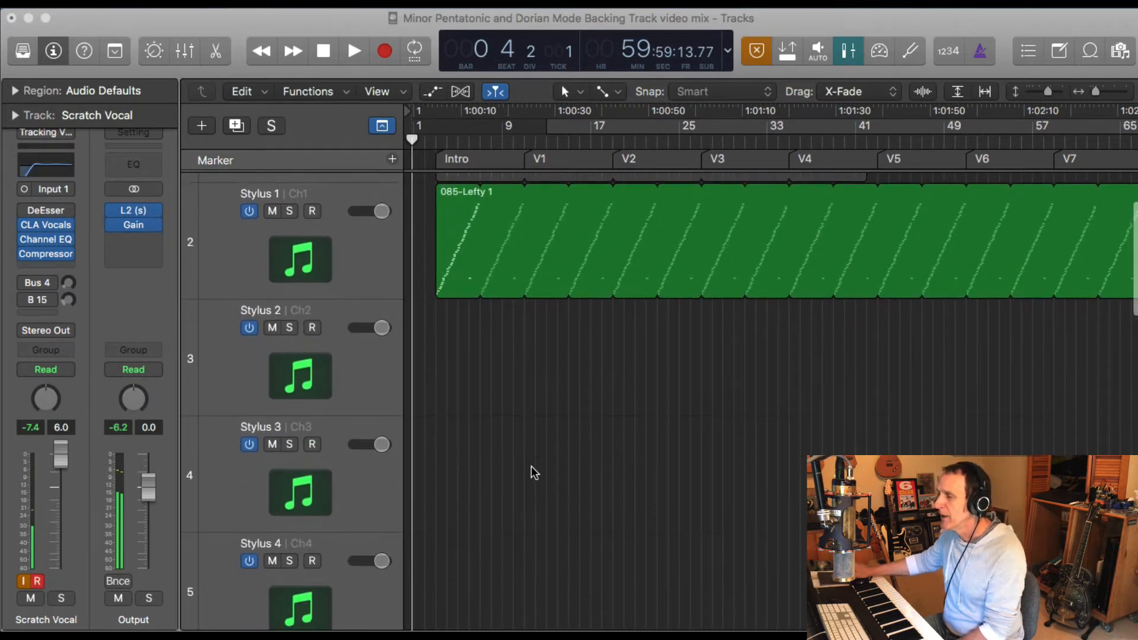
scroll(531, 466, "down", 12)
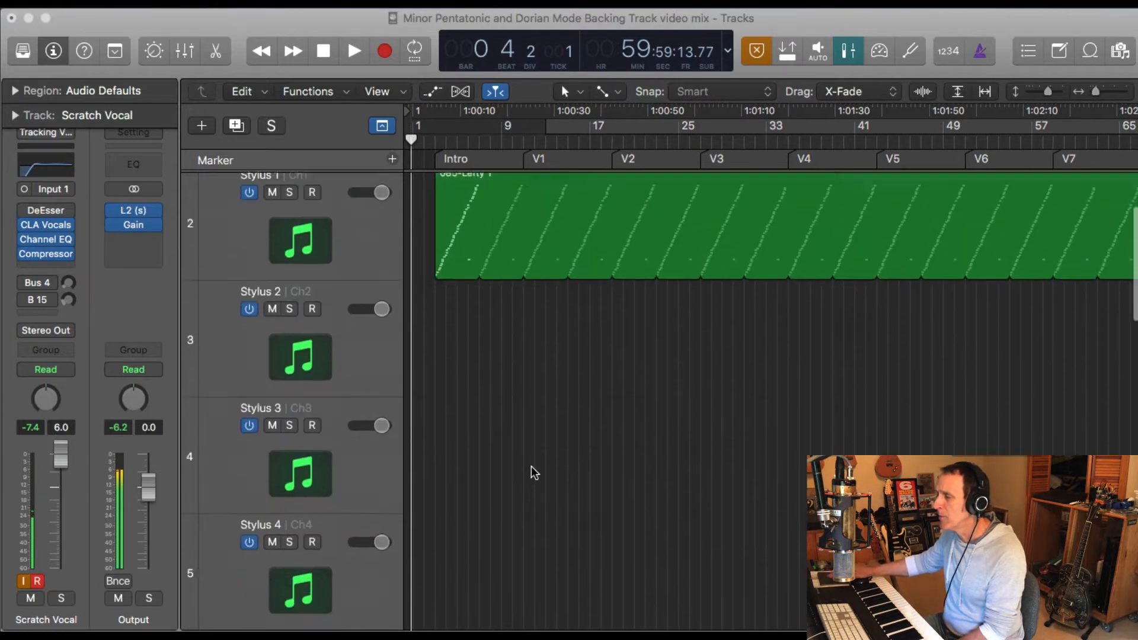
scroll(532, 466, "down", 8)
scroll(531, 466, "up", 20)
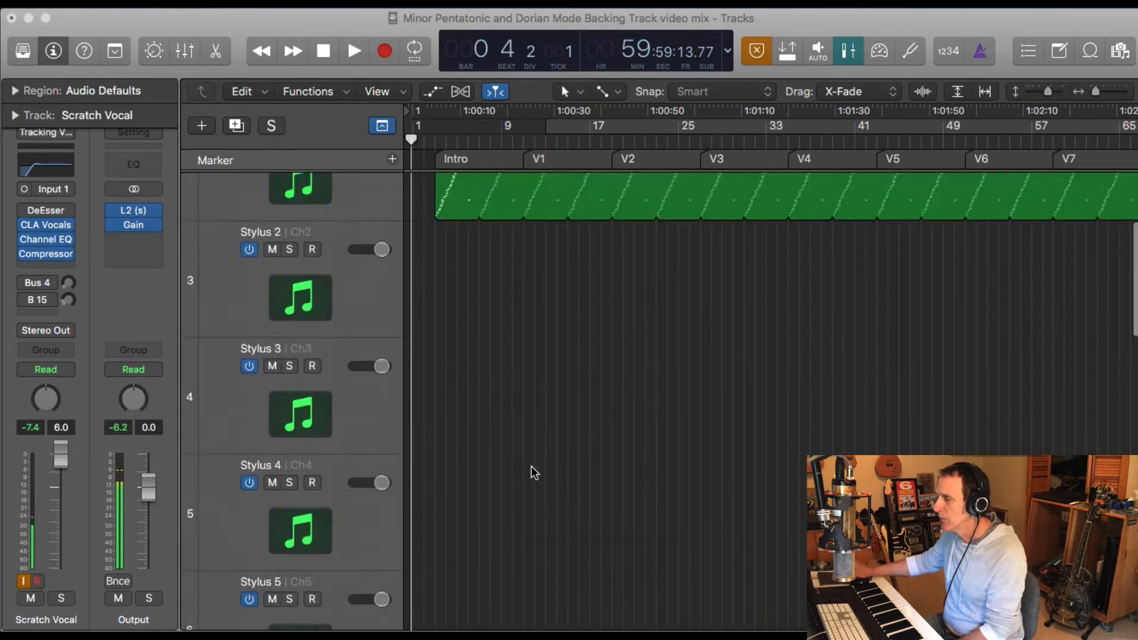
scroll(531, 466, "down", 5)
scroll(531, 465, "up", 4)
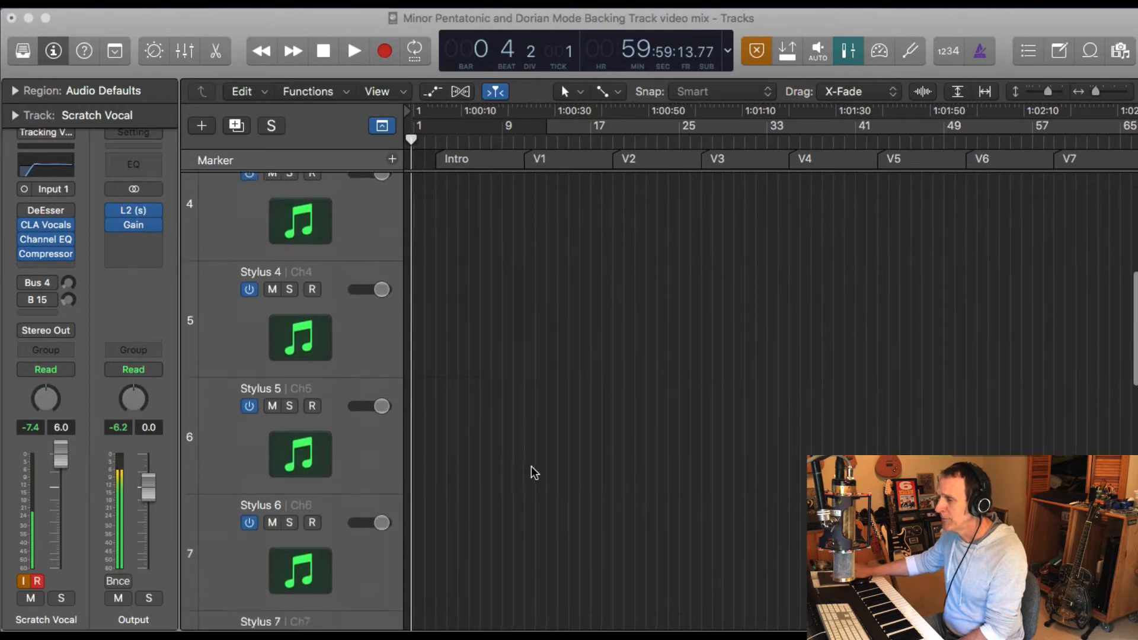
scroll(531, 466, "up", 1)
scroll(613, 391, "up", 2)
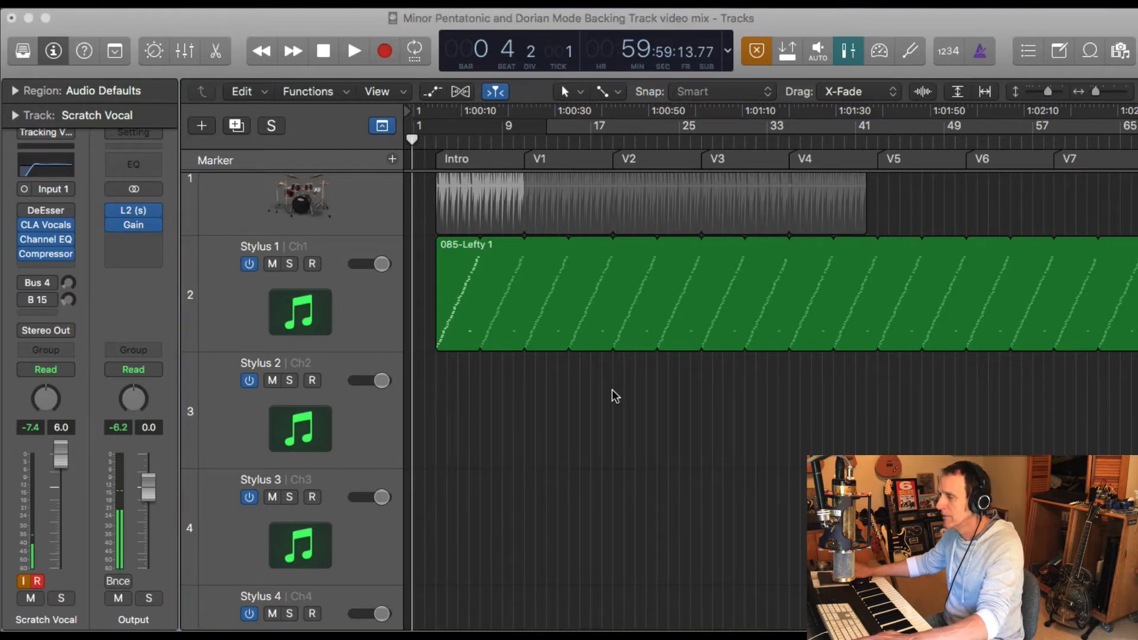
Step: Open the mixer to examine the channel strips of all tracks, and close it again
key("ctrl+Up")
key("ctrl+Up")
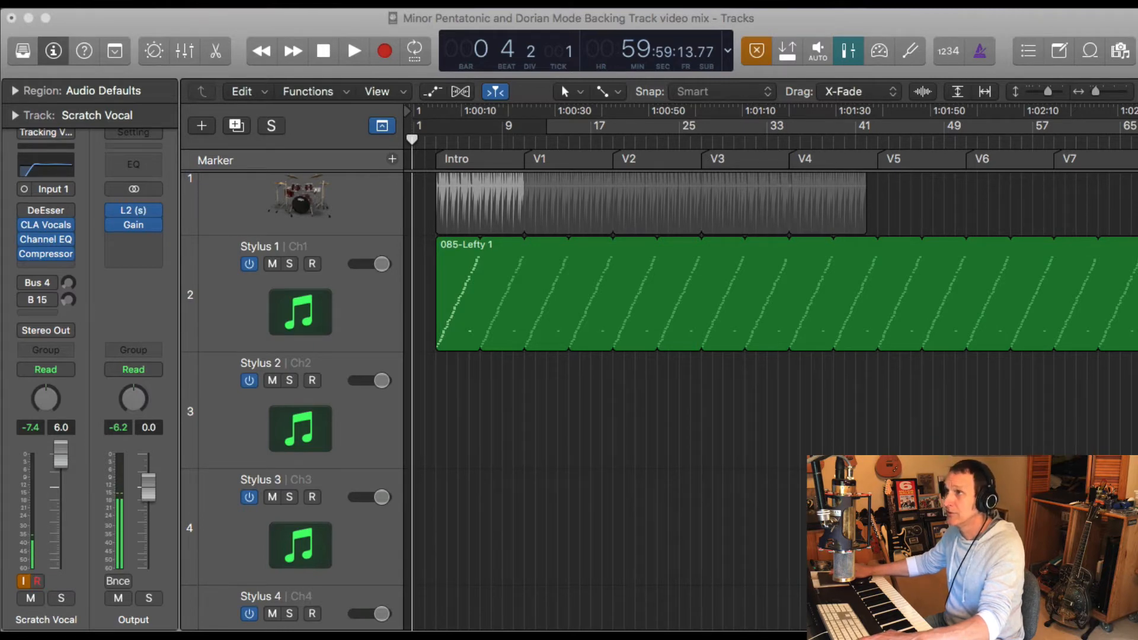
key("super+2")
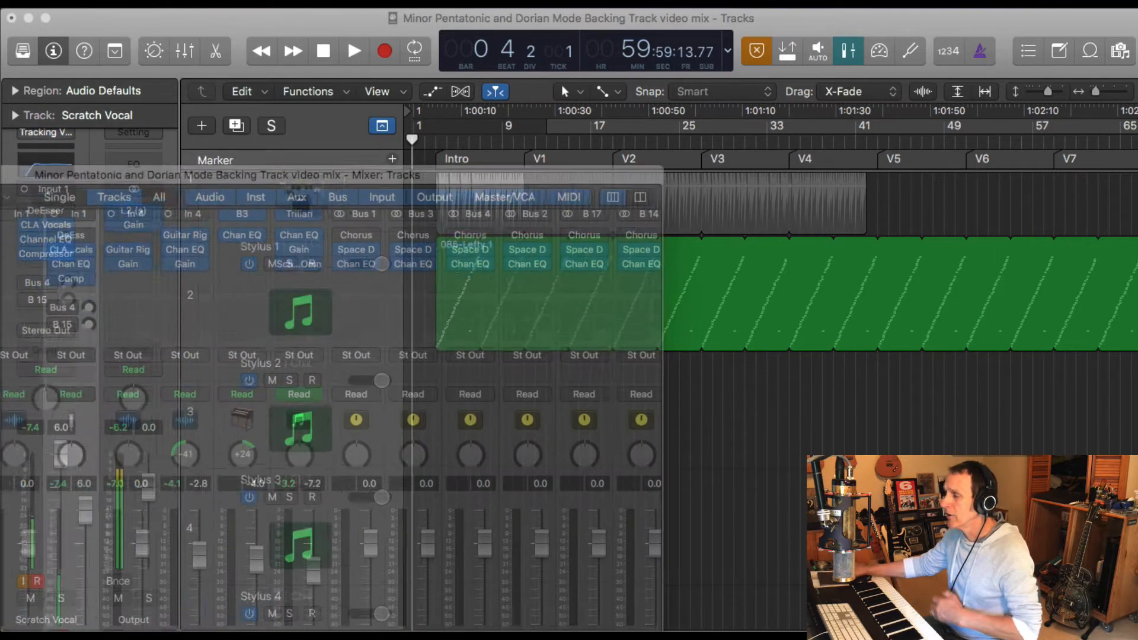
key("super+2")
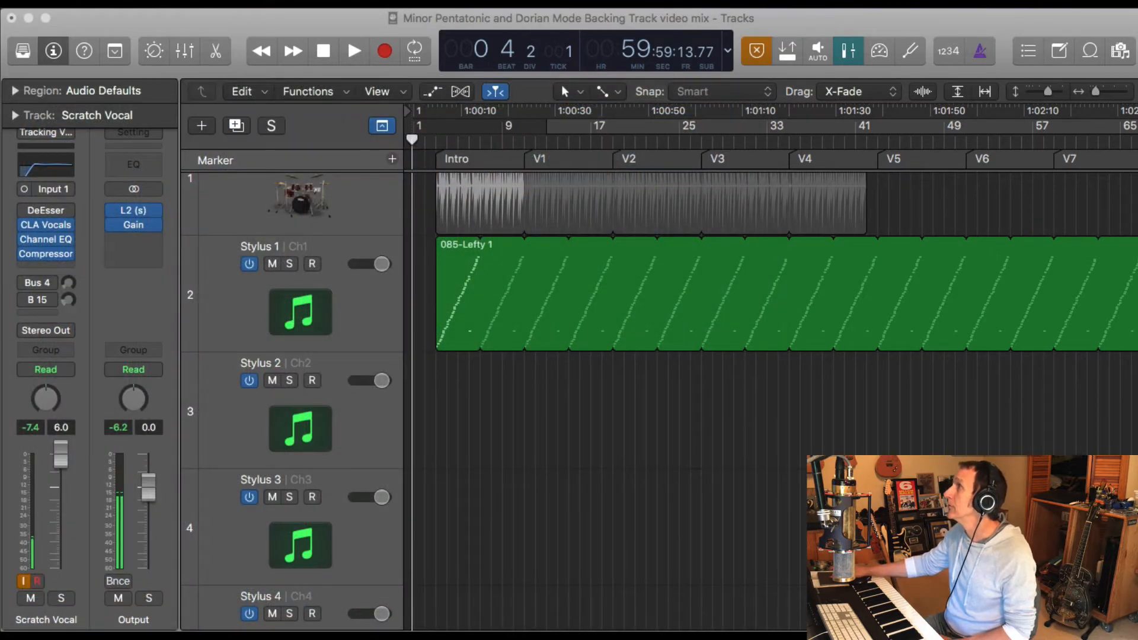
key("super+2")
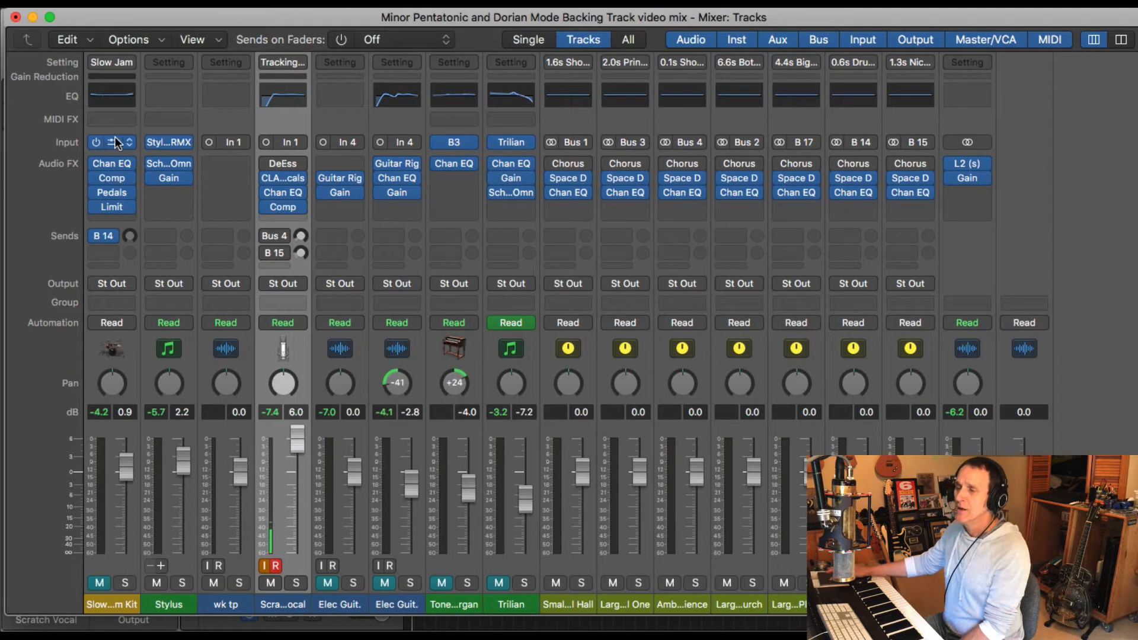
left_click(16, 18)
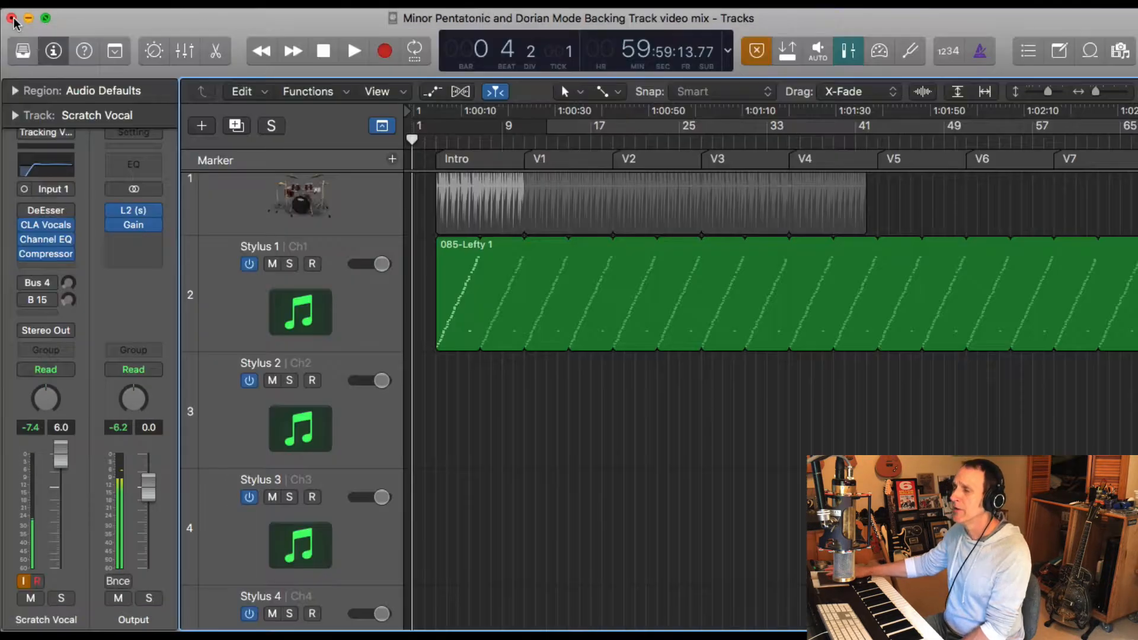
Step: Review the arrangement's parts, from the Trilian bass, organ, guitars and Scratch Vocal back up to the Slow Jam Kit drums
scroll(561, 414, "up", 3)
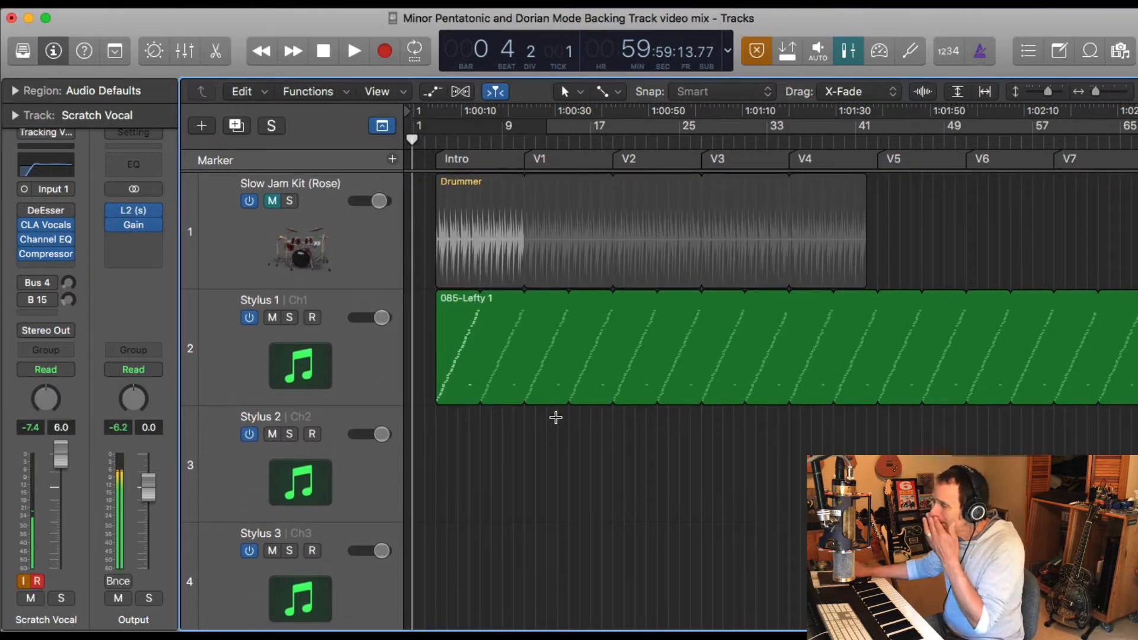
scroll(555, 417, "down", 15)
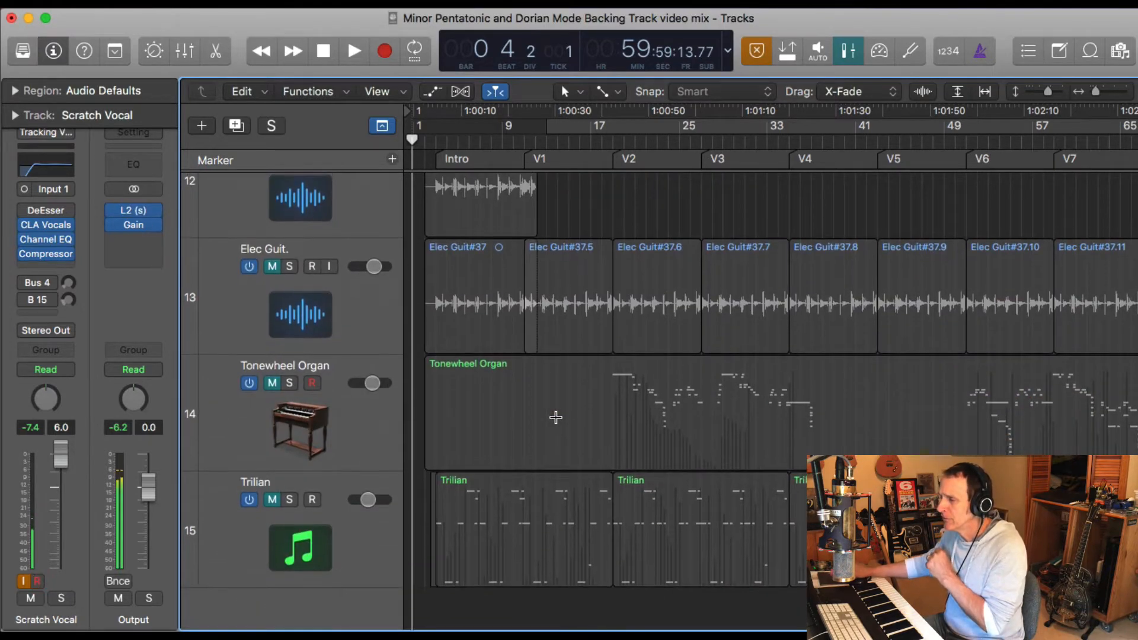
scroll(556, 417, "up", 7)
scroll(554, 414, "down", 3)
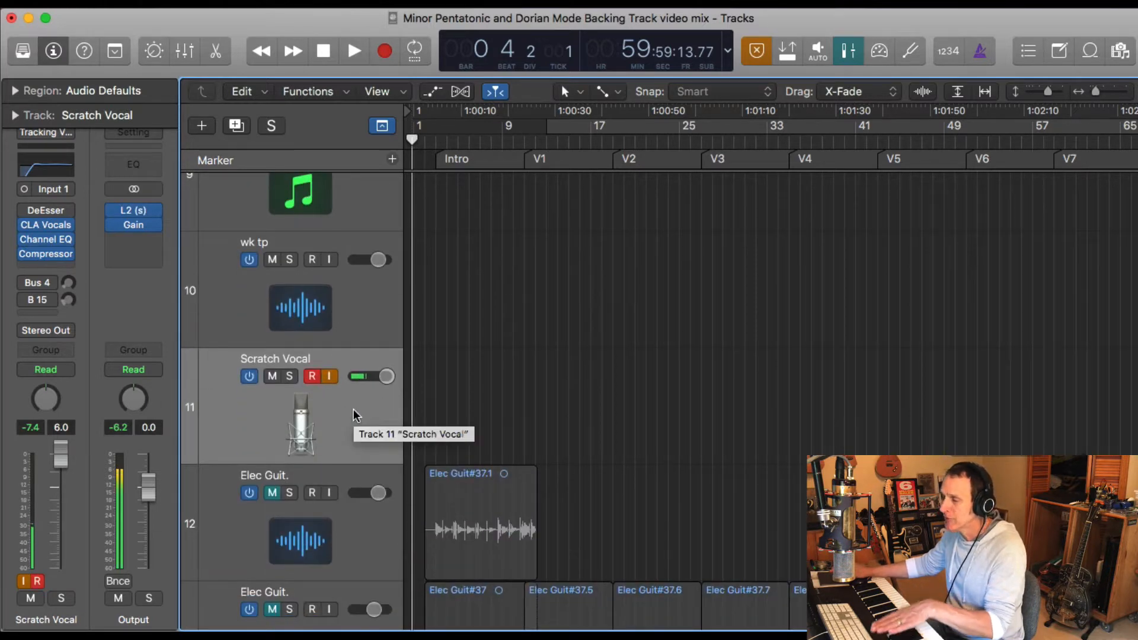
scroll(350, 490, "down", 3)
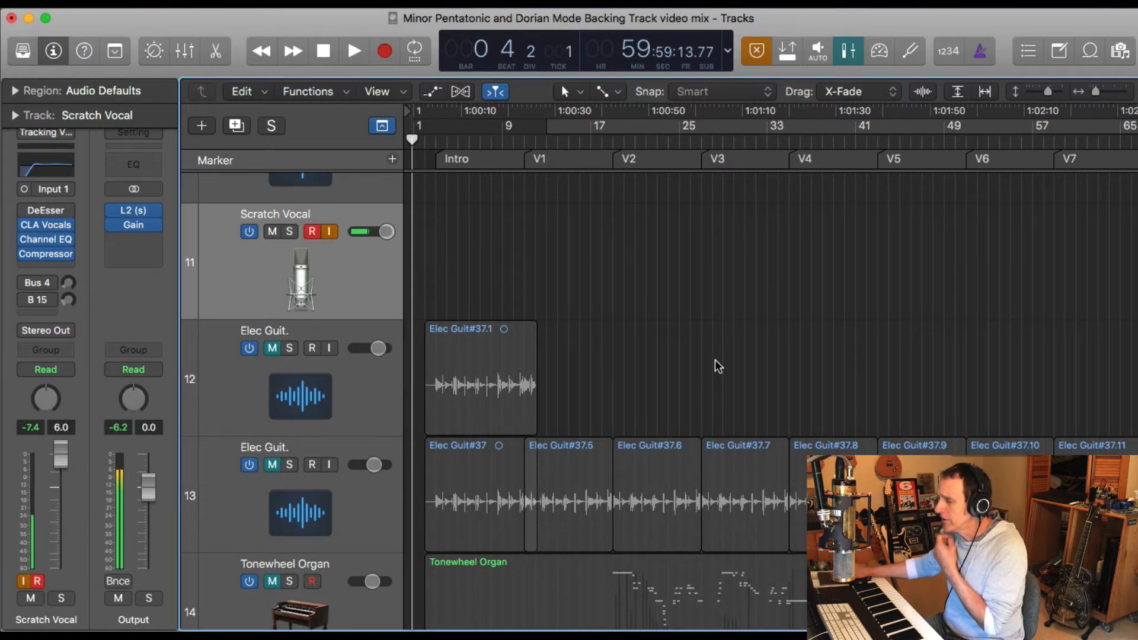
scroll(716, 366, "down", 5)
scroll(687, 213, "up", 5)
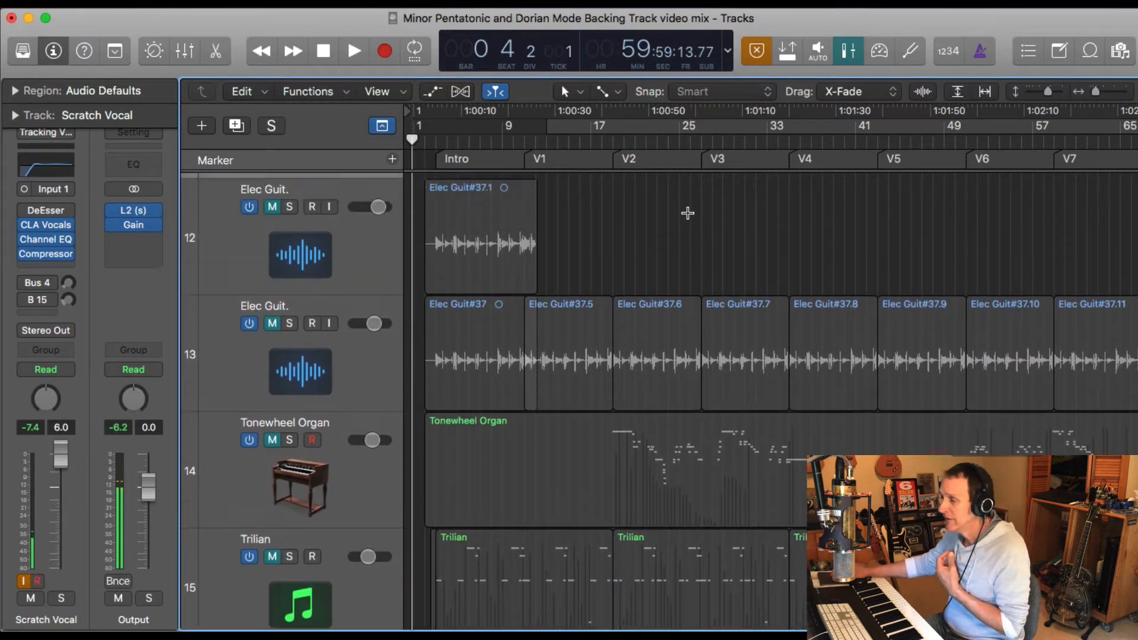
scroll(687, 213, "up", 20)
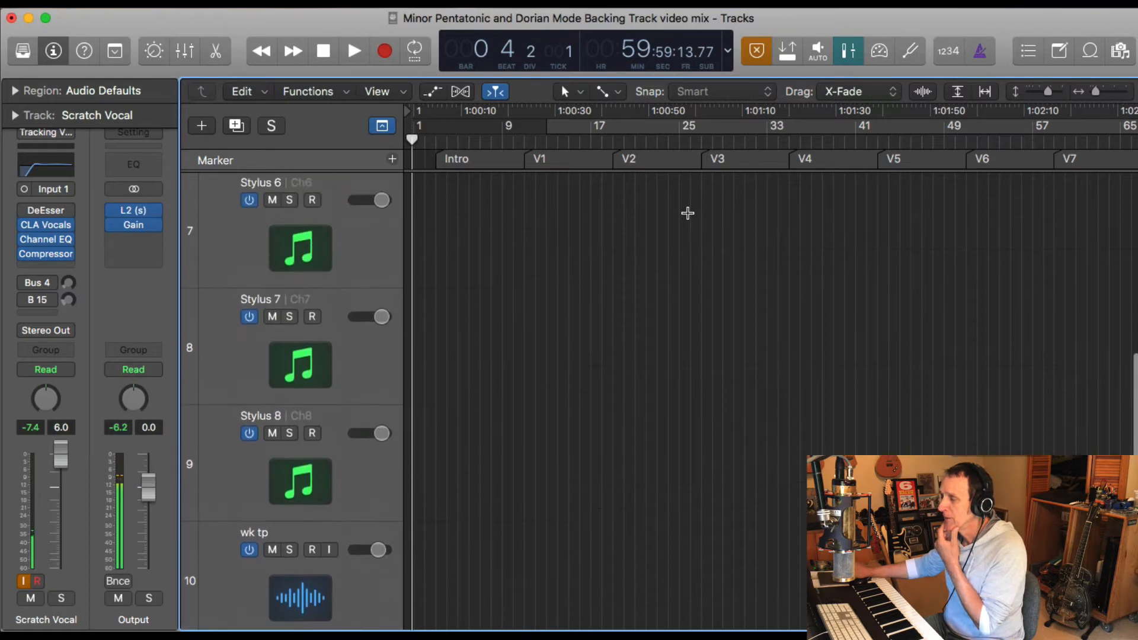
scroll(687, 214, "up", 9)
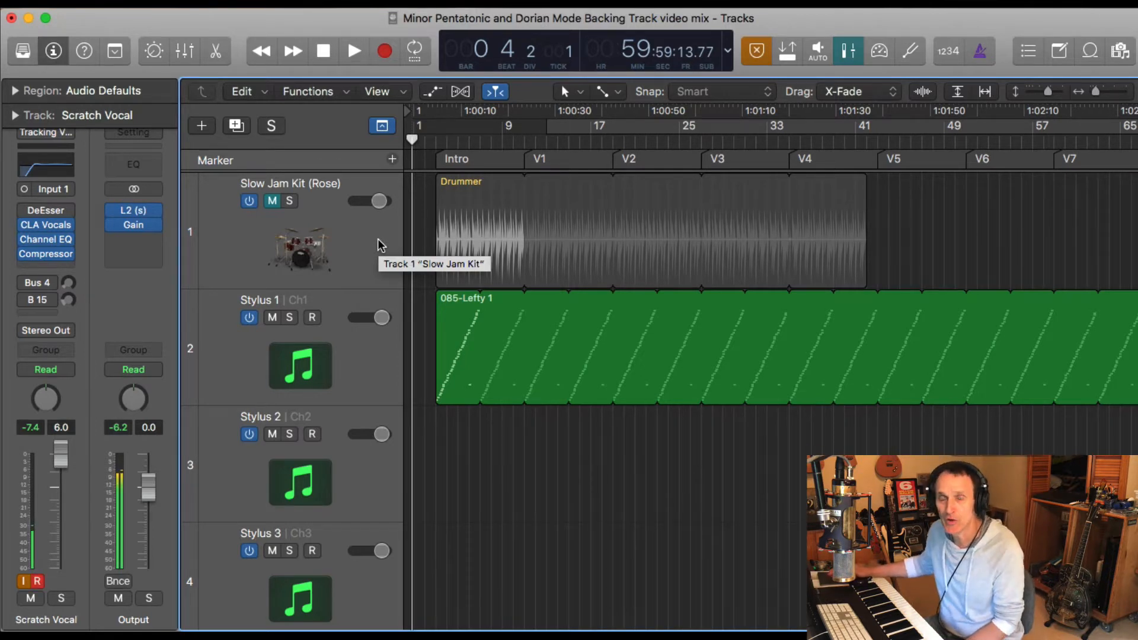
Step: Select the Stylus 1 track, view its Stylus RMX instrument, and close the plug-in window
left_click(354, 339)
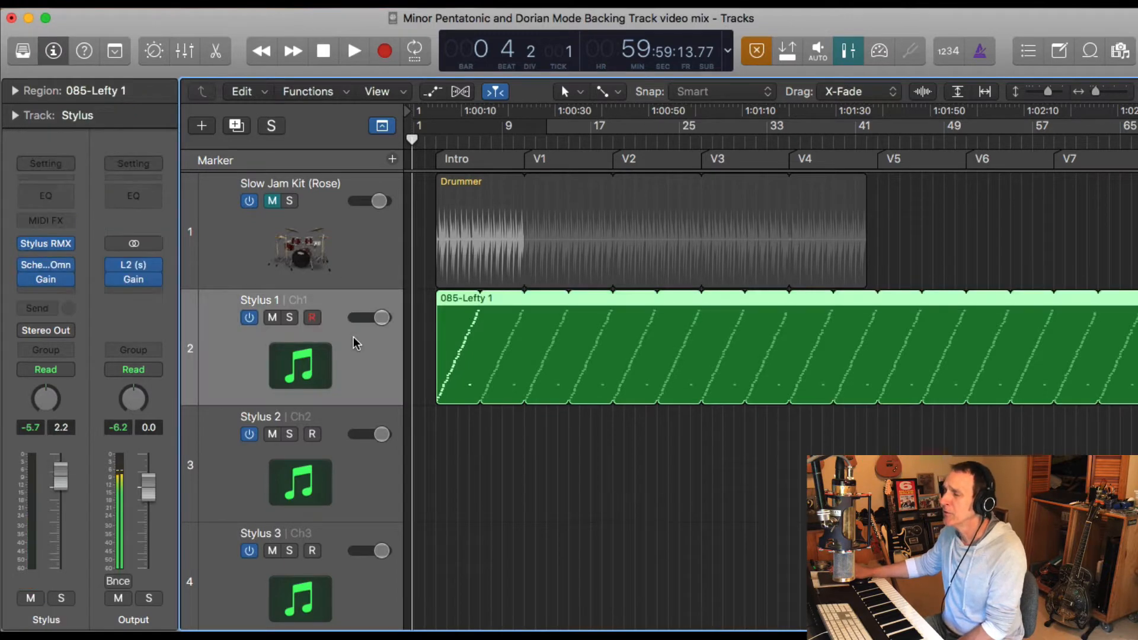
mouse_move(27, 242)
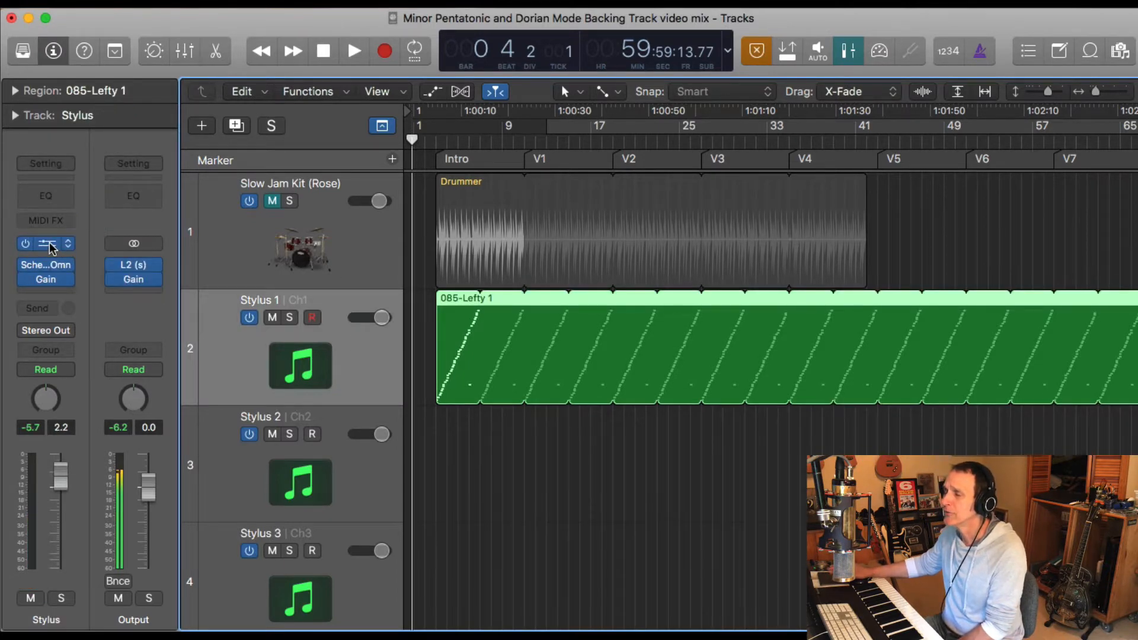
left_click(48, 244)
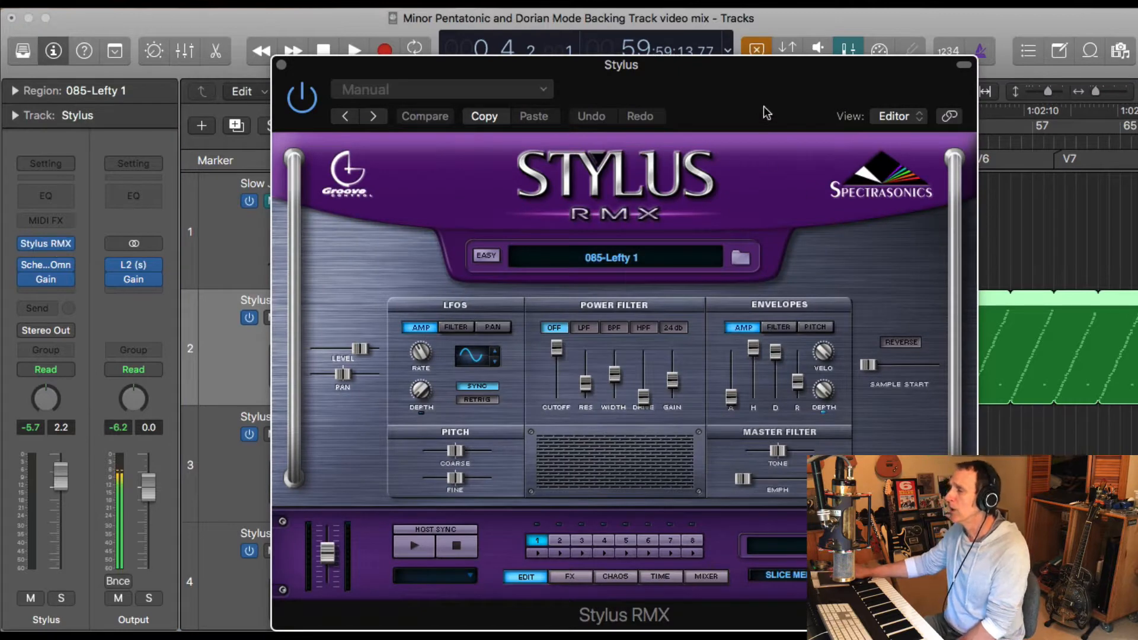
left_click_drag(767, 114, 801, 54)
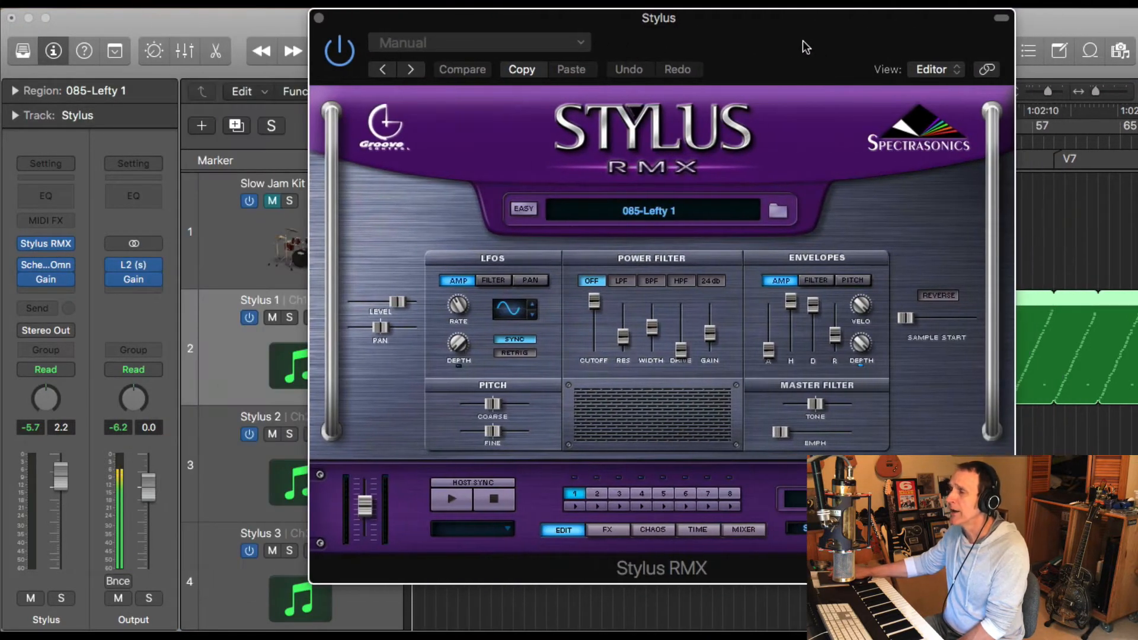
left_click(319, 18)
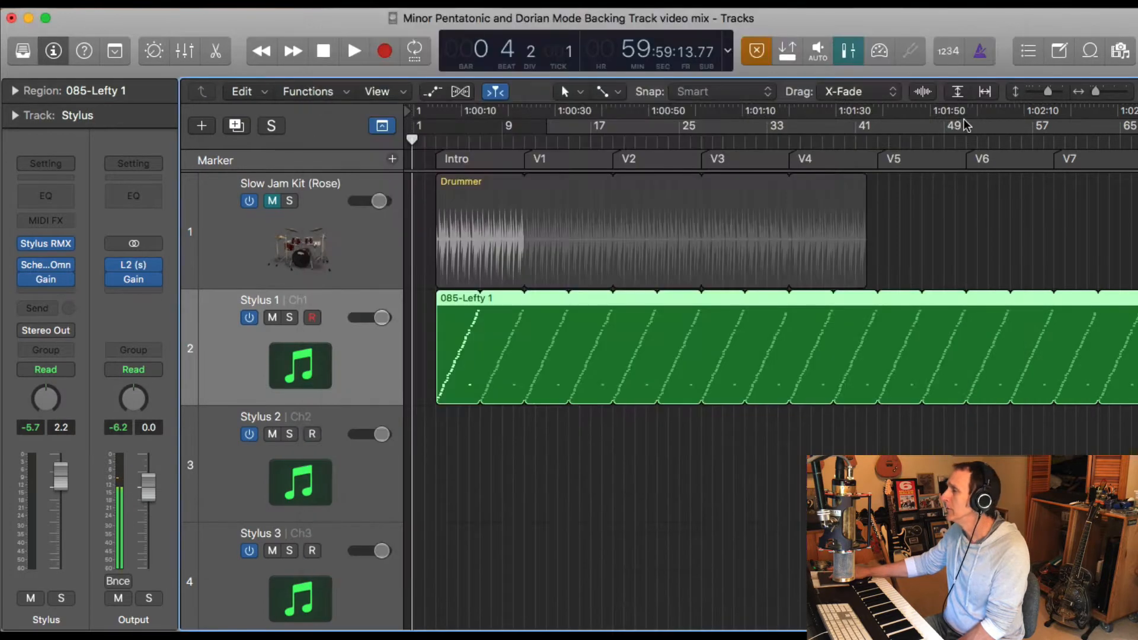
Step: Browse the Apple Loops filtered by the All Drums instrument category, and close the loop browser
left_click(1091, 51)
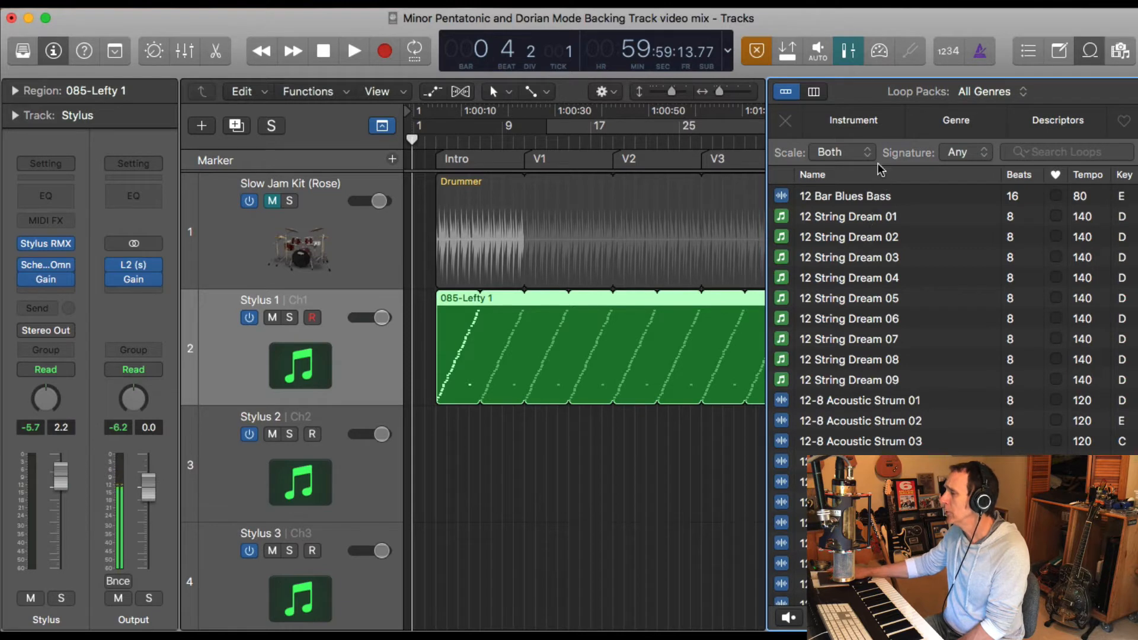
left_click(862, 124)
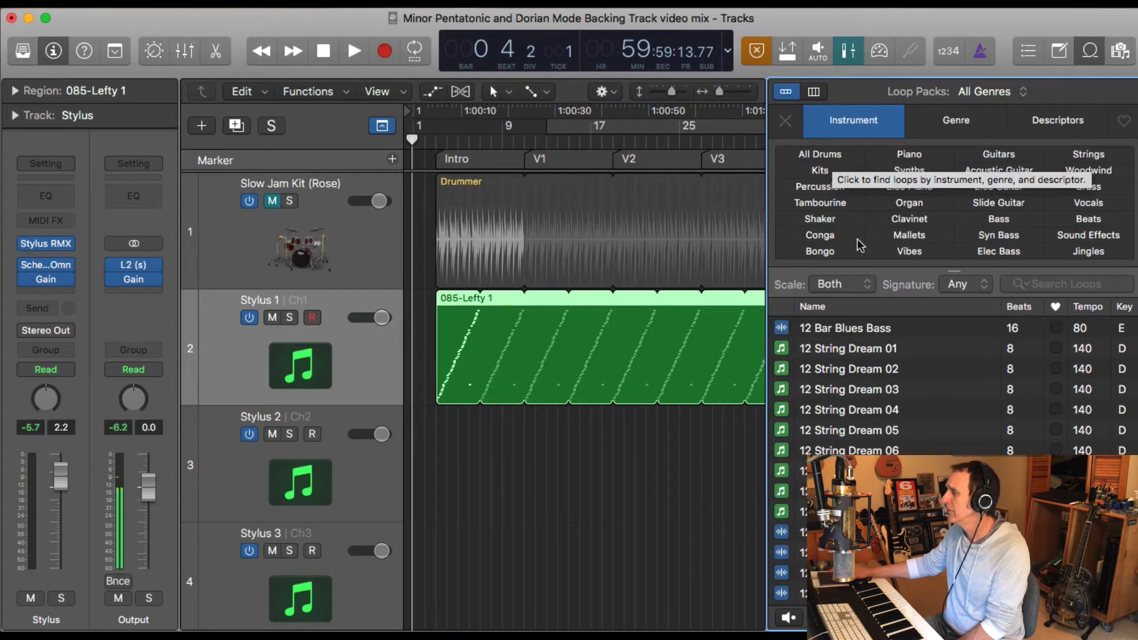
left_click(830, 152)
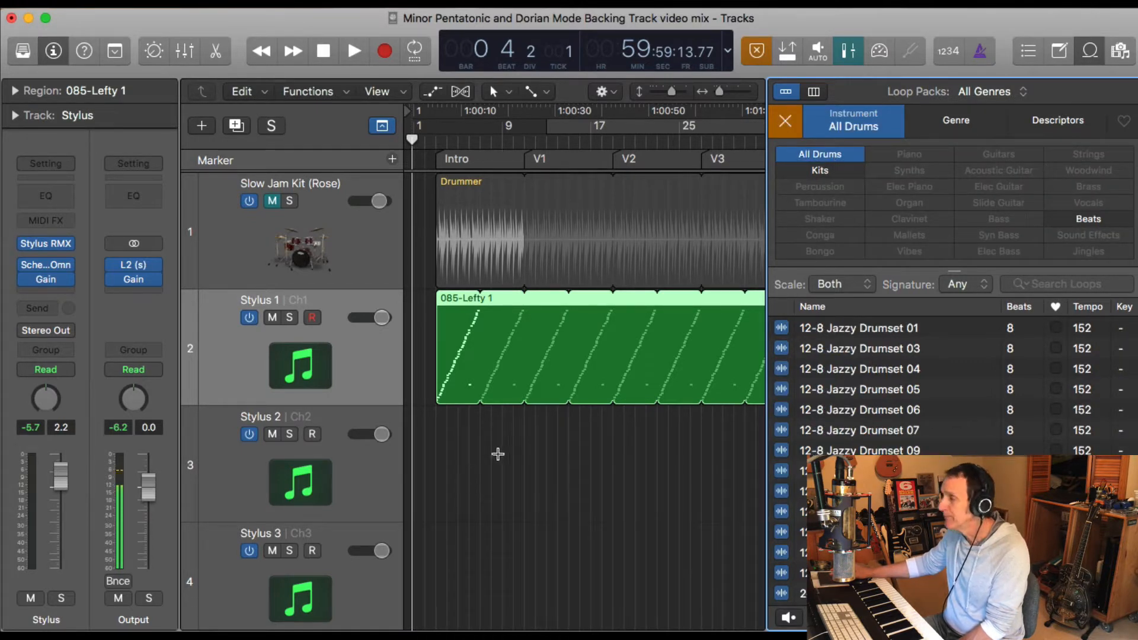
left_click(1089, 51)
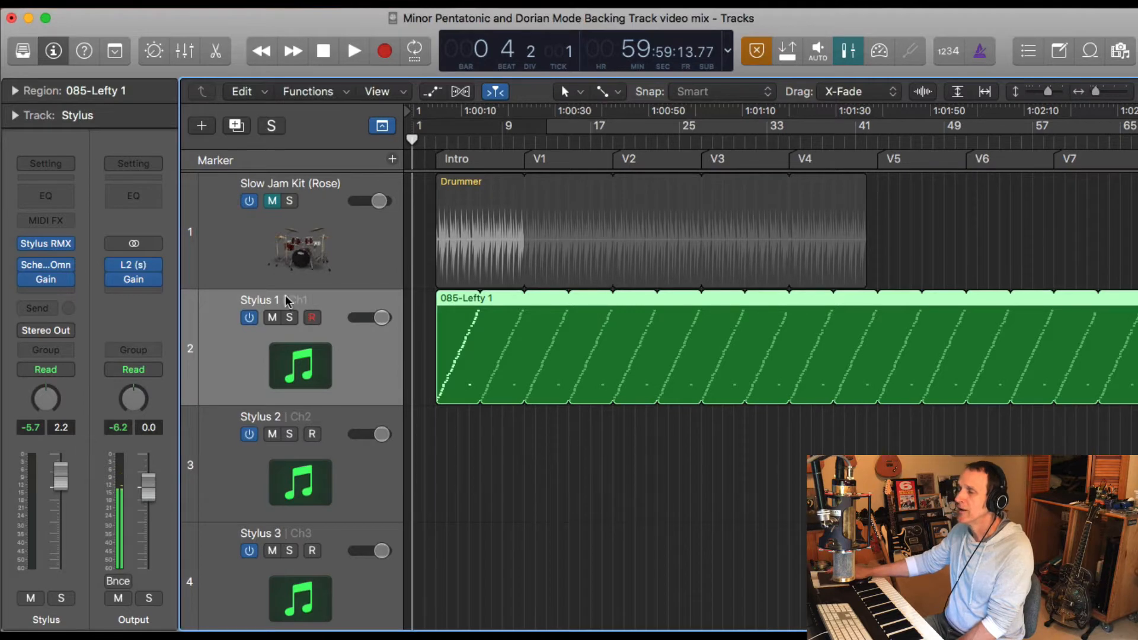
Step: Show the Stylus RMX mixer page of the Stylus 1 track and open the groove browser for part 1
left_click(51, 244)
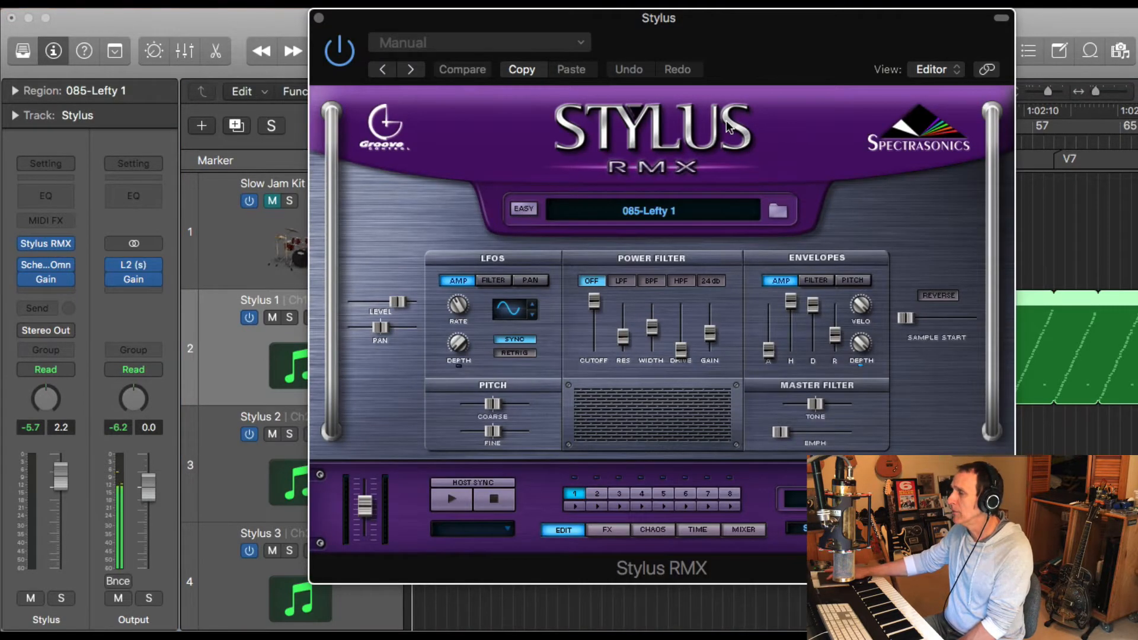
left_click_drag(823, 57, 761, 57)
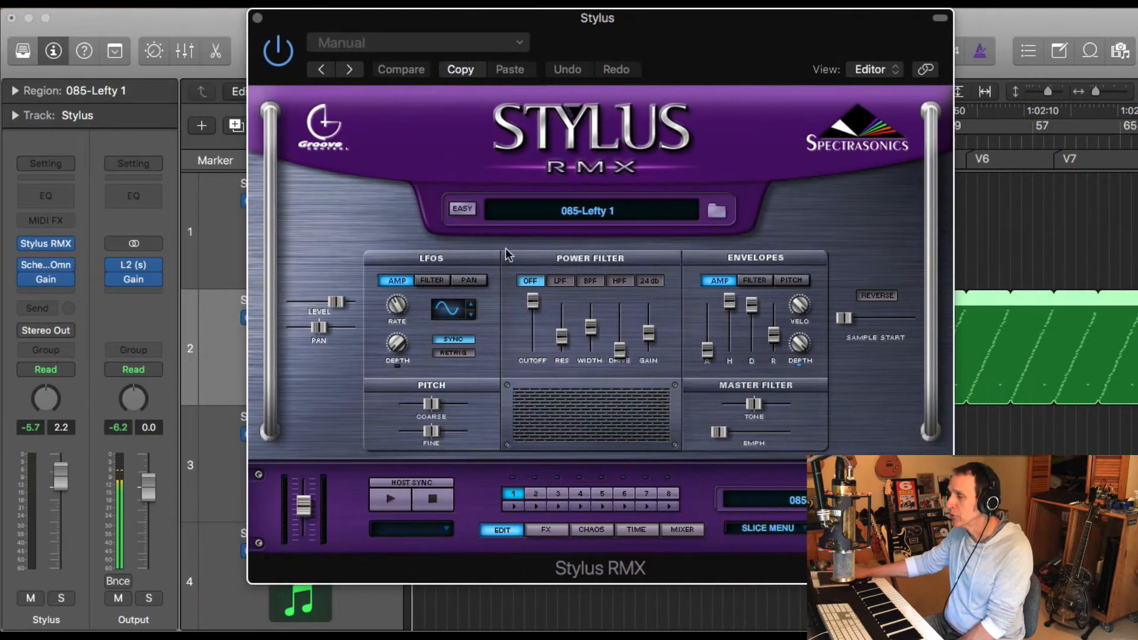
left_click(683, 529)
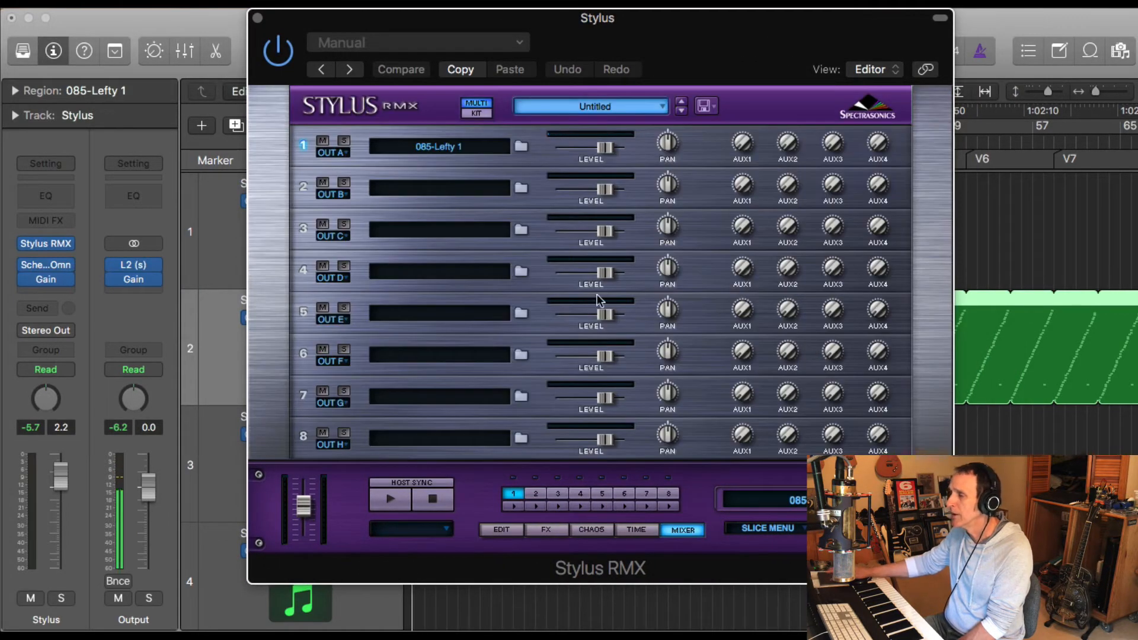
left_click(521, 145)
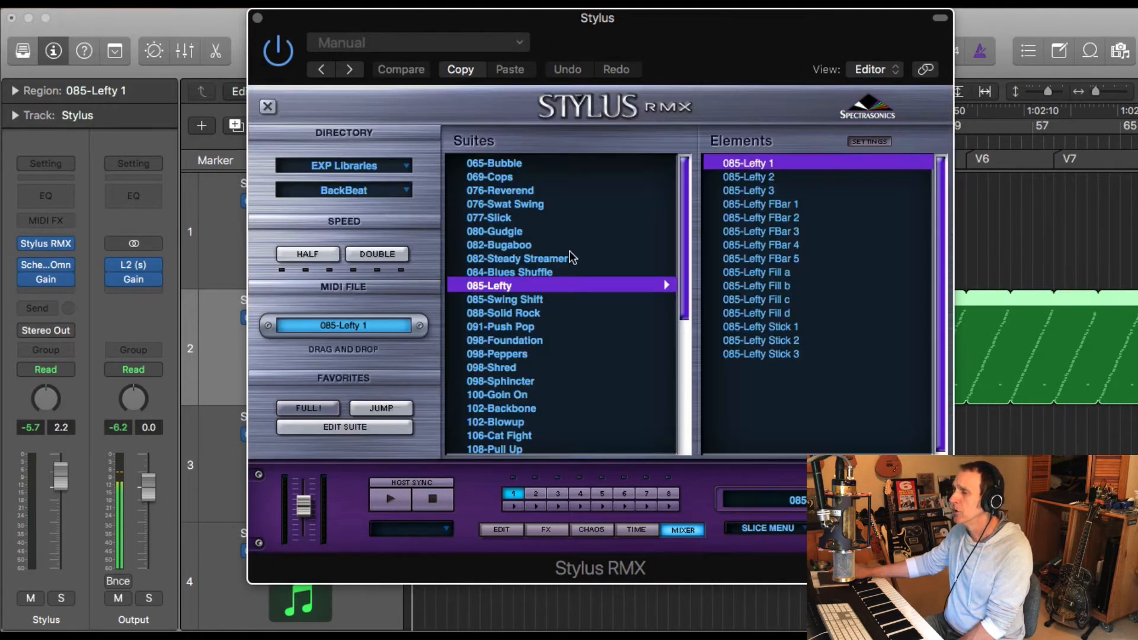
Step: Reselect the EXP Libraries directory, choose the 085-Lefty suite in BackBeat, and close the plug-in window
left_click(396, 167)
left_click(395, 169)
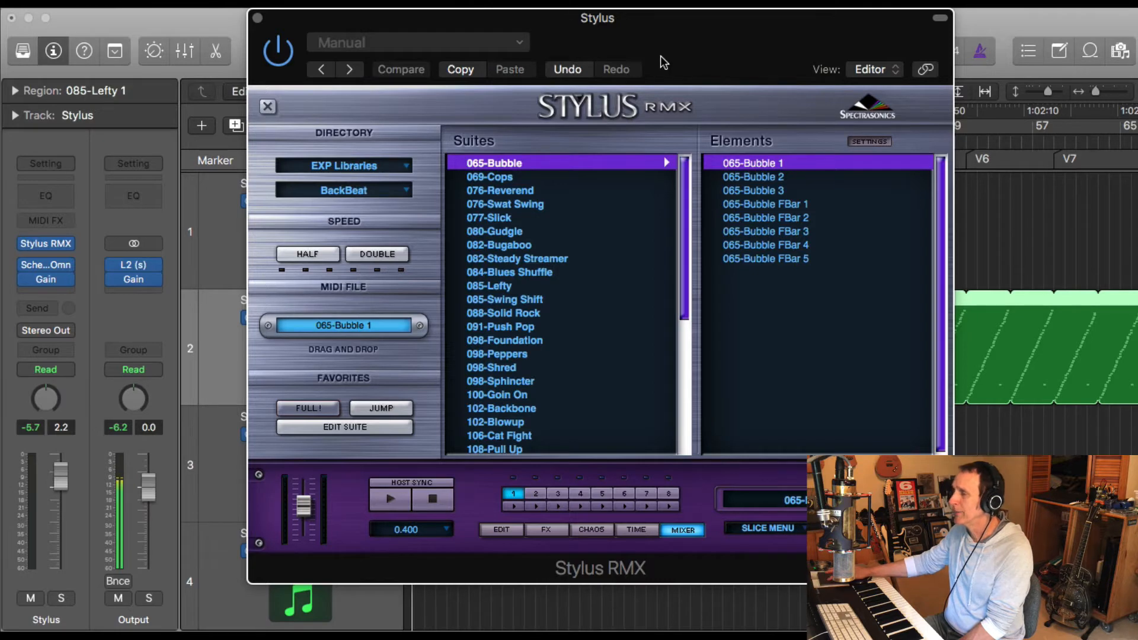
left_click_drag(660, 56, 627, 541)
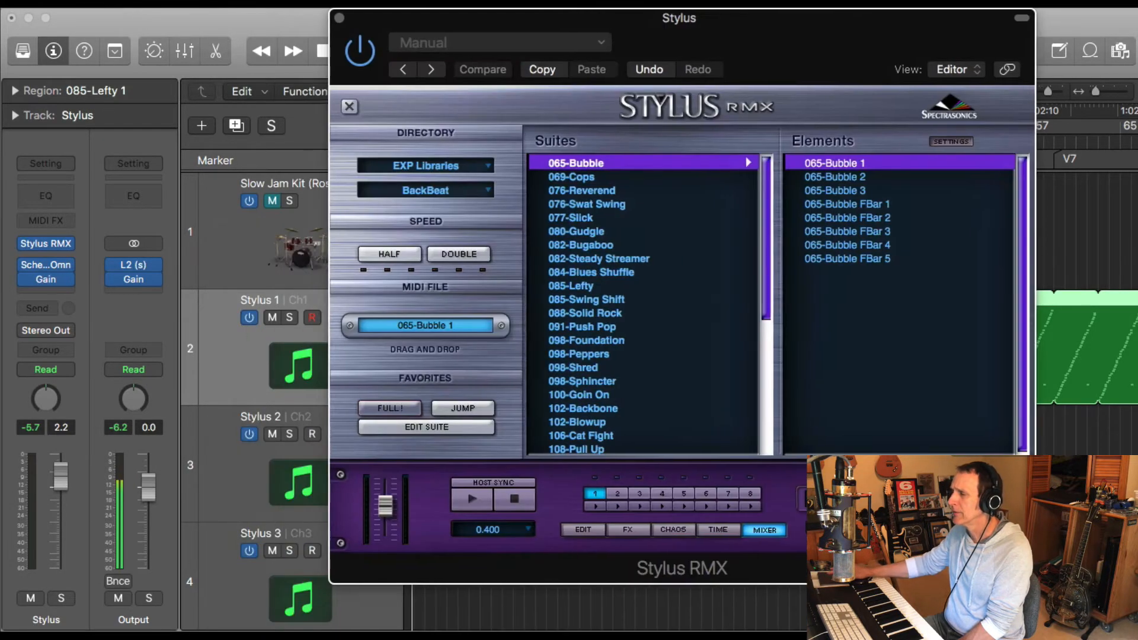
left_click_drag(679, 17, 615, 17)
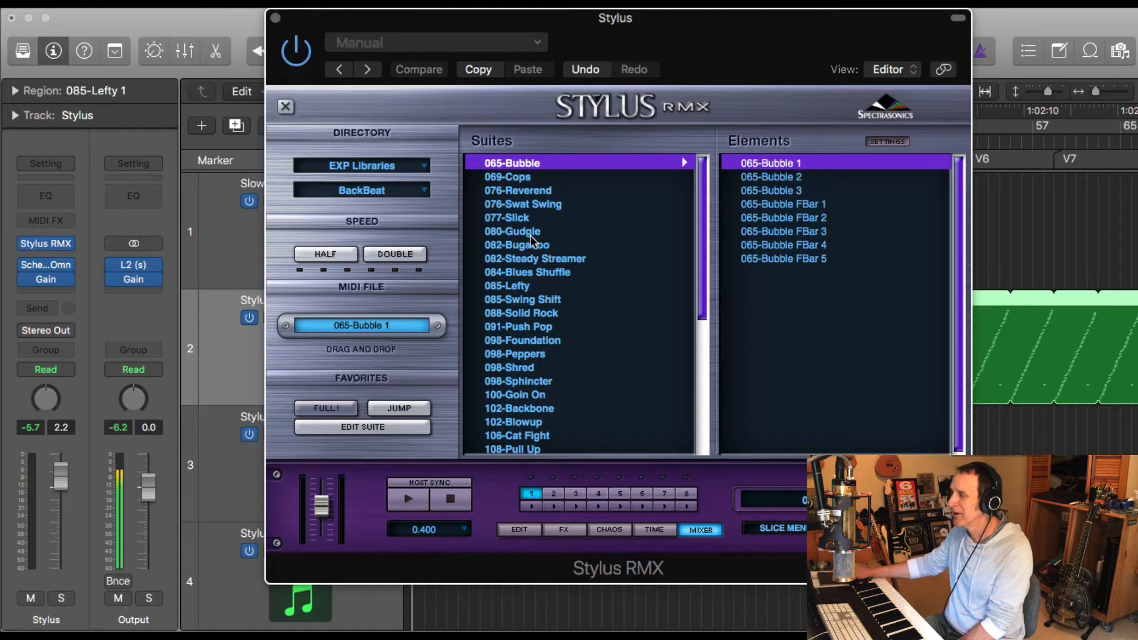
left_click(522, 286)
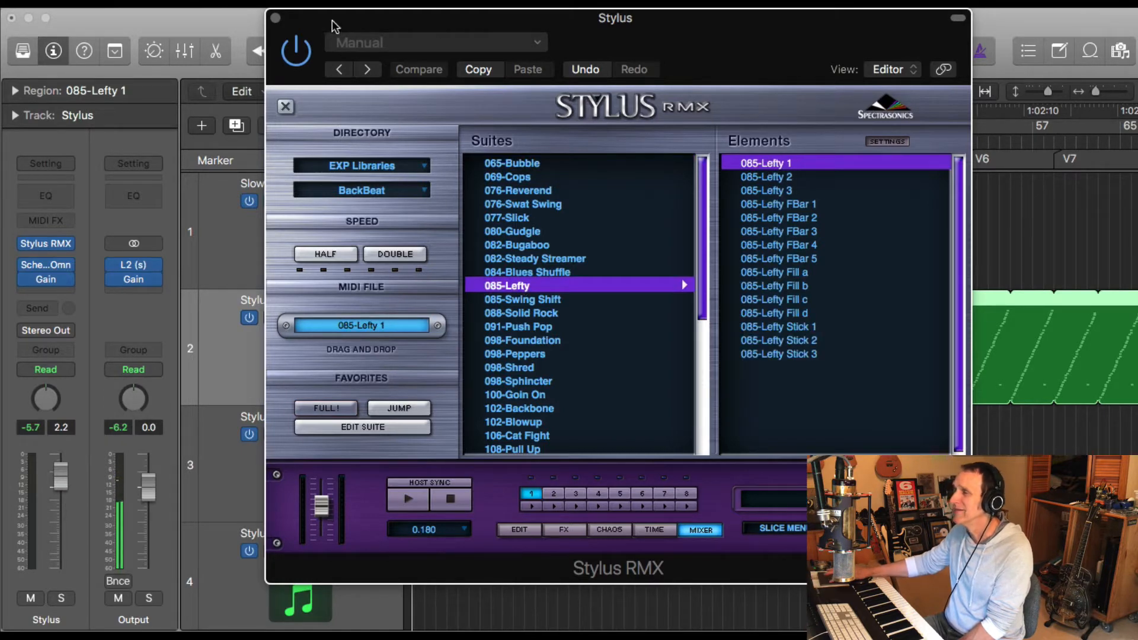
left_click(276, 18)
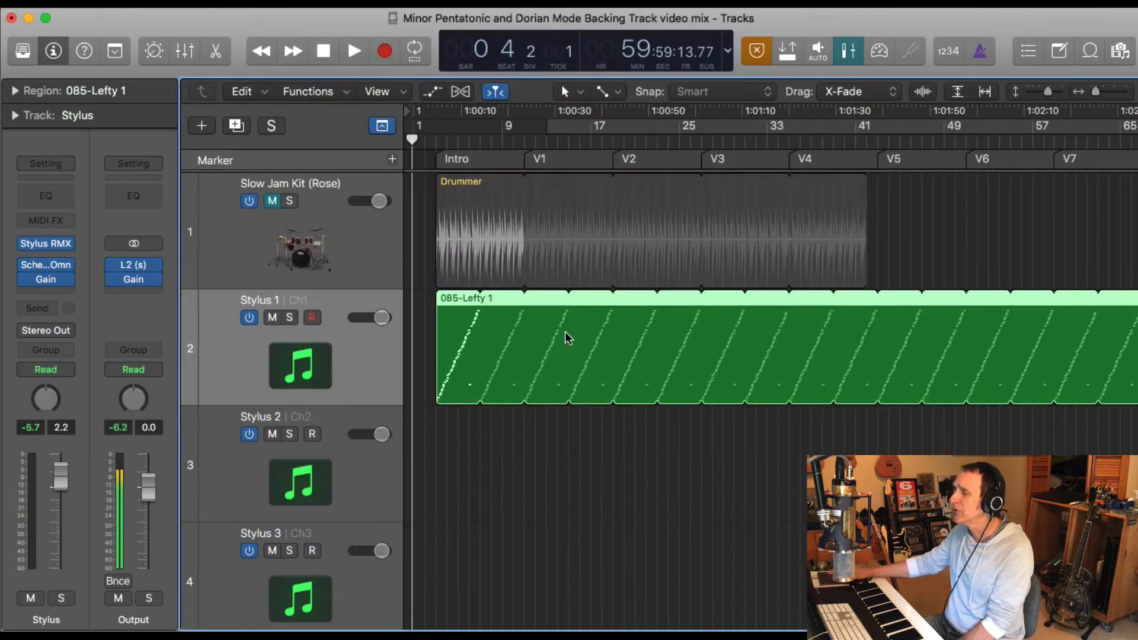
Step: Place the 085-Lefty 1 MIDI file from Stylus RMX on the Stylus 2 track at bar 3 without importing tempo, and close the plug-in
left_click(47, 246)
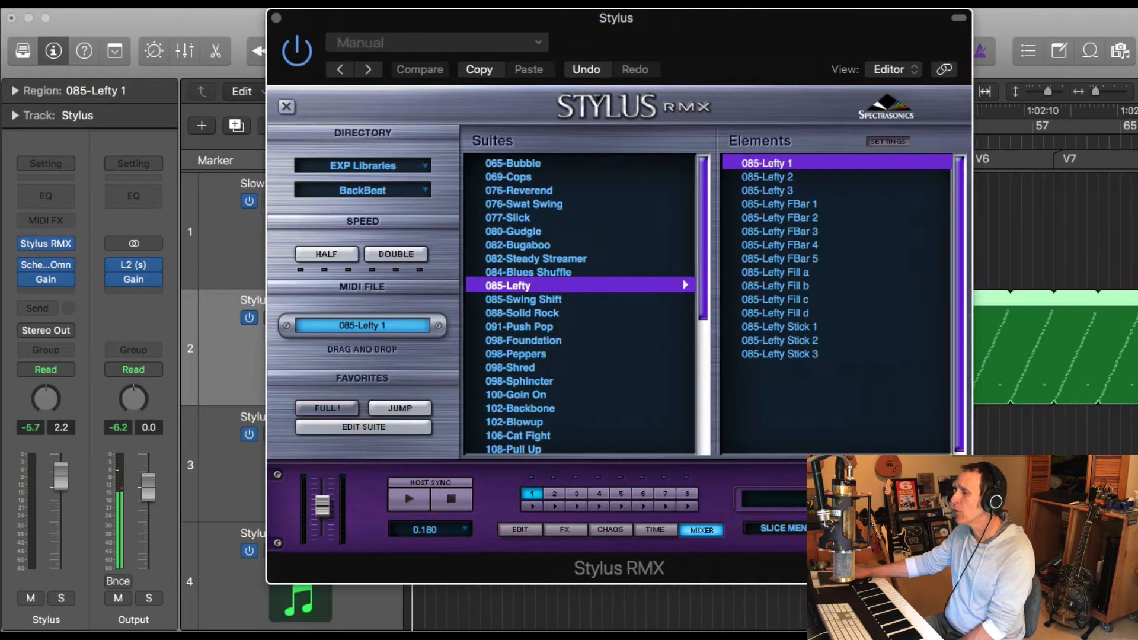
left_click_drag(439, 19, 725, 19)
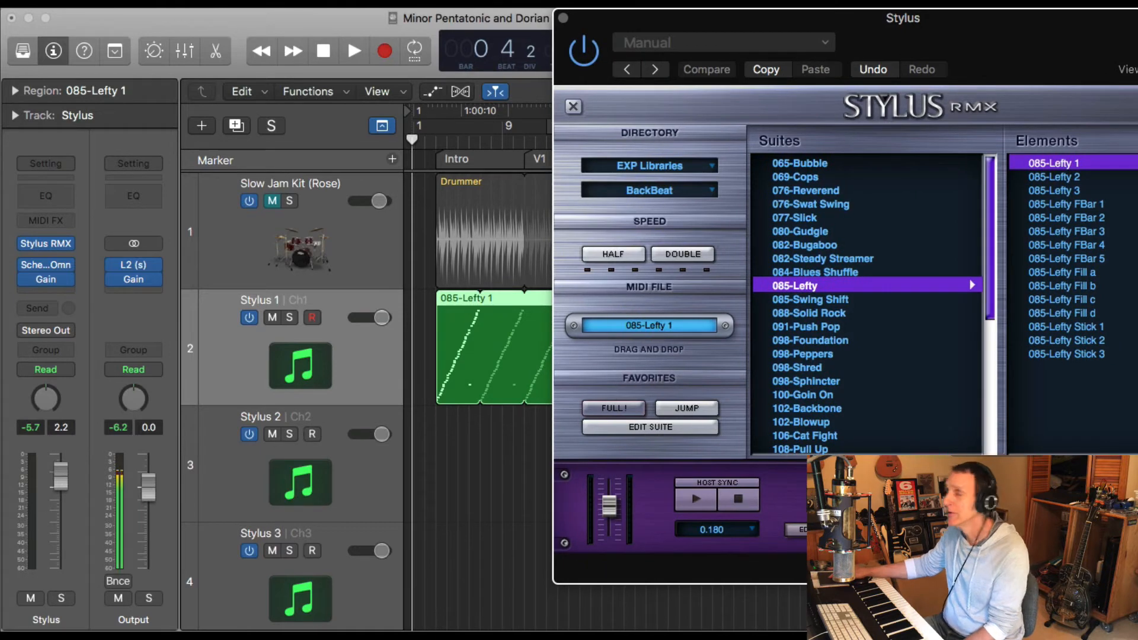
left_click_drag(972, 47, 1092, 29)
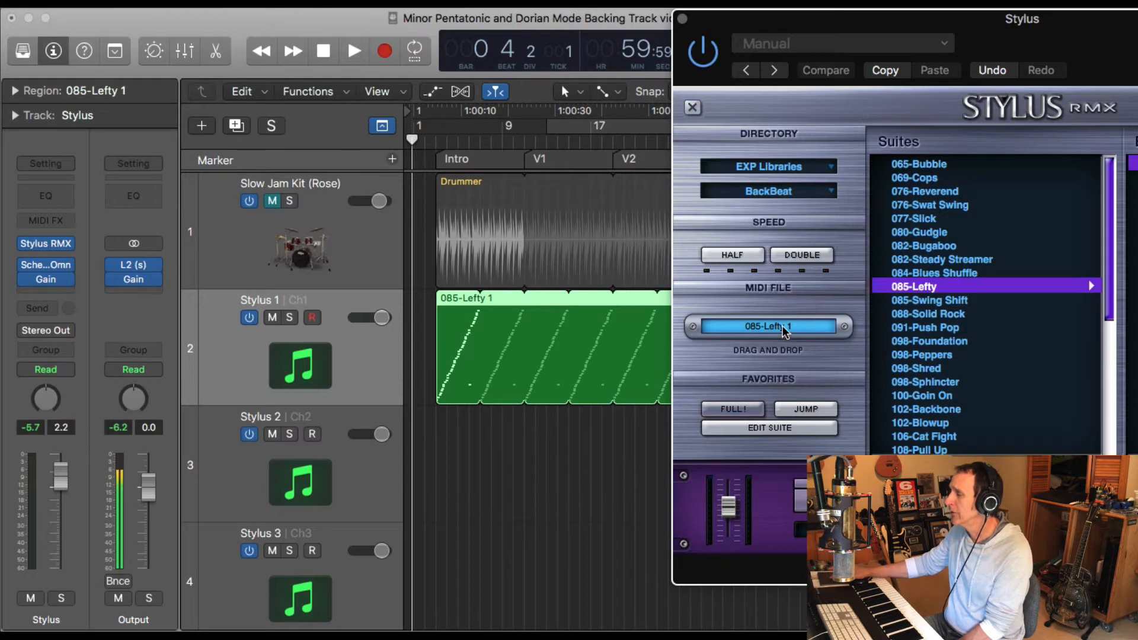
left_click_drag(784, 331, 439, 444)
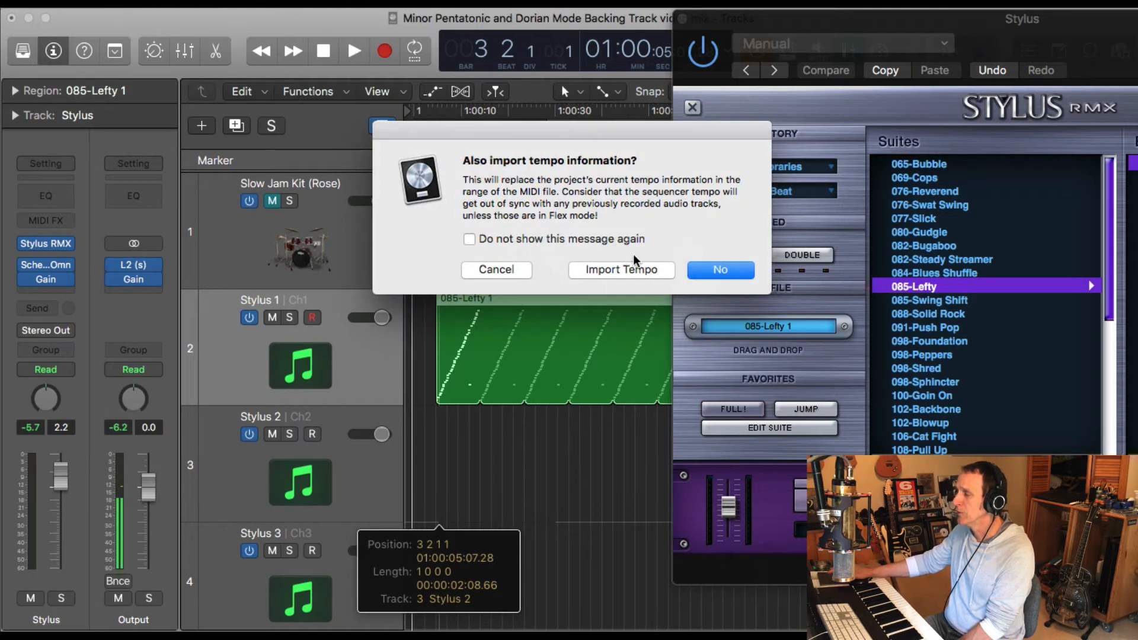
left_click(727, 271)
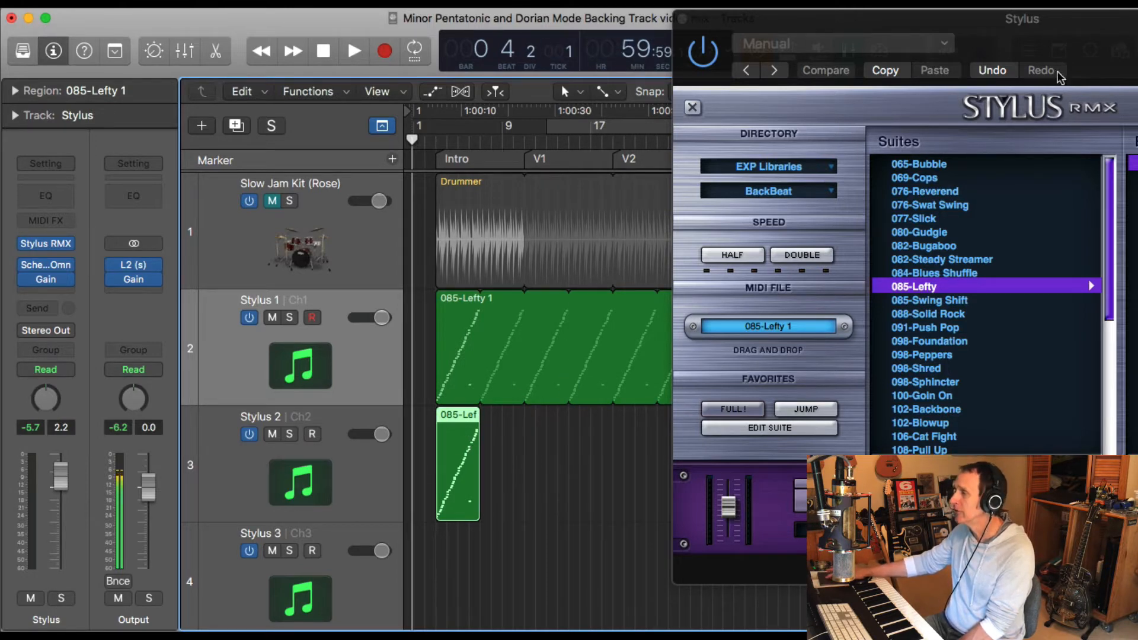
left_click_drag(1066, 70, 1122, 64)
left_click_drag(936, 38, 805, 36)
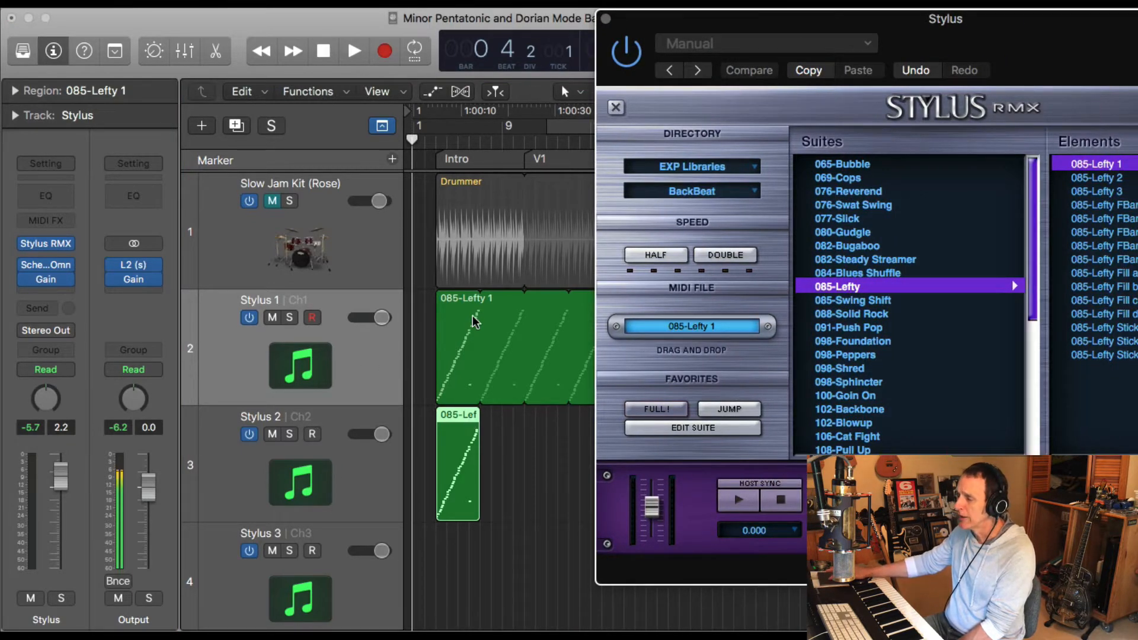
left_click(606, 19)
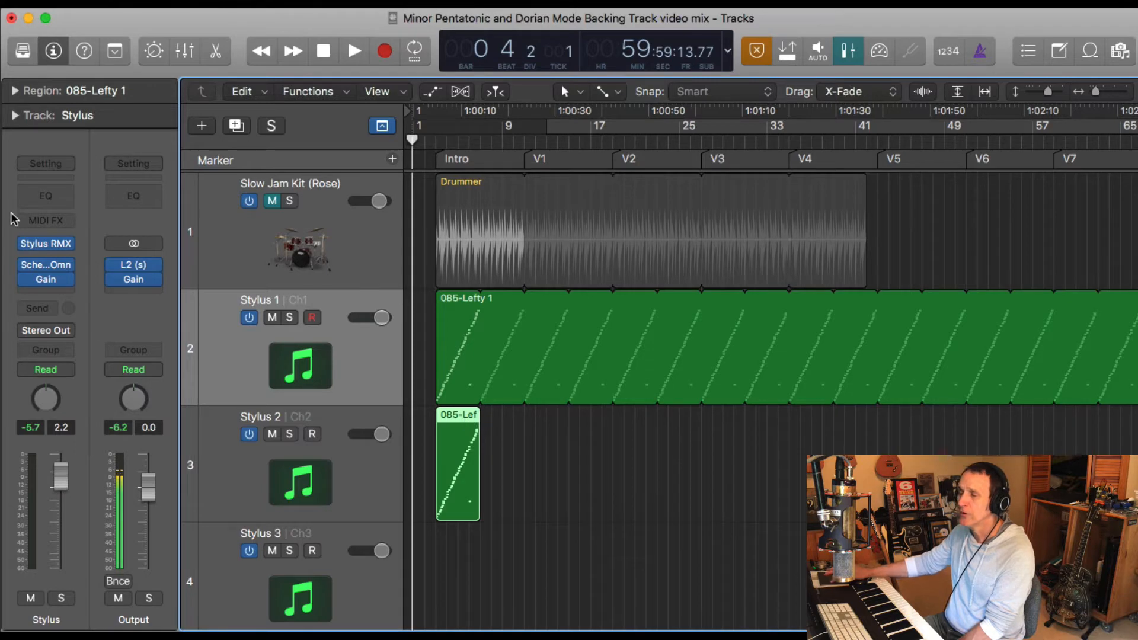
Step: Reopen Stylus RMX and audition the 085-Lefty 1 and 065-Bubble 1 grooves
left_click(51, 245)
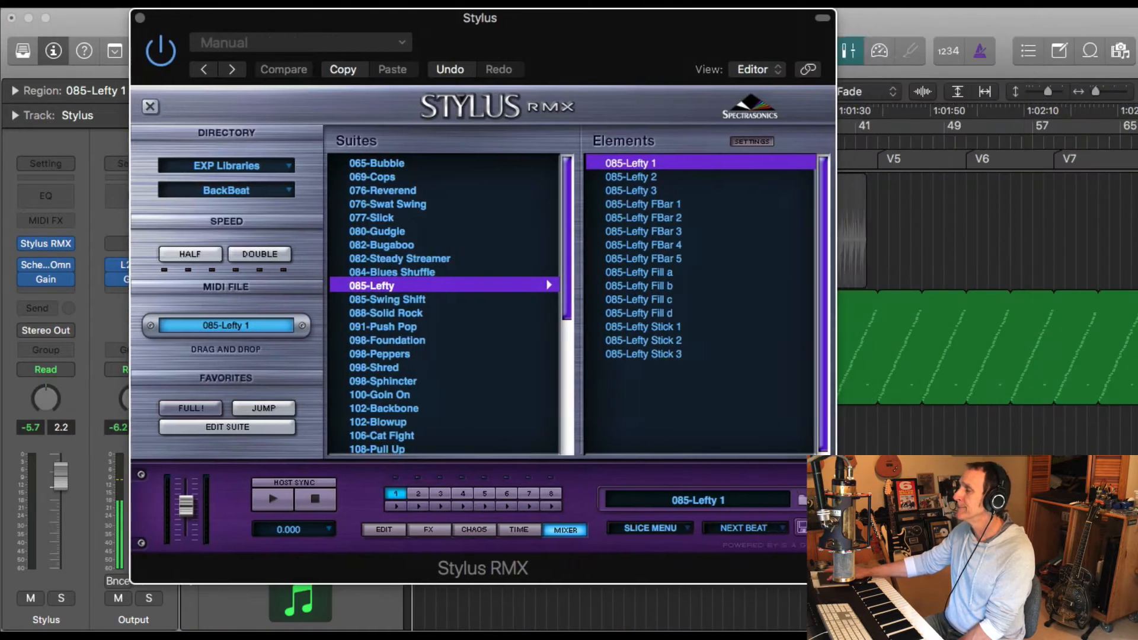
left_click_drag(380, 19, 453, 19)
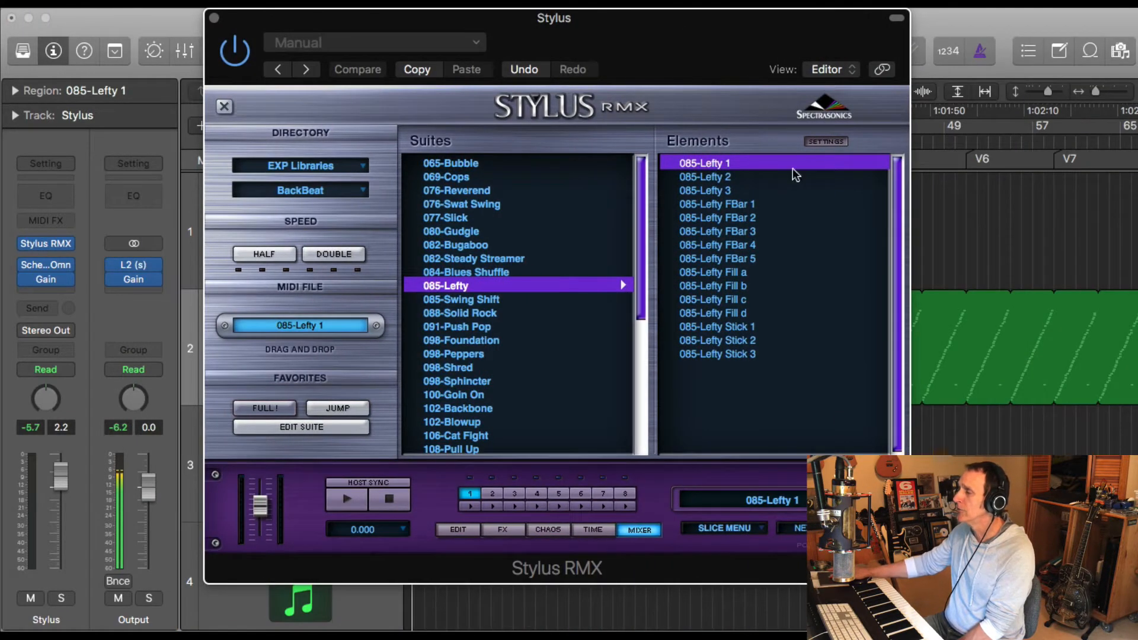
left_click(691, 165)
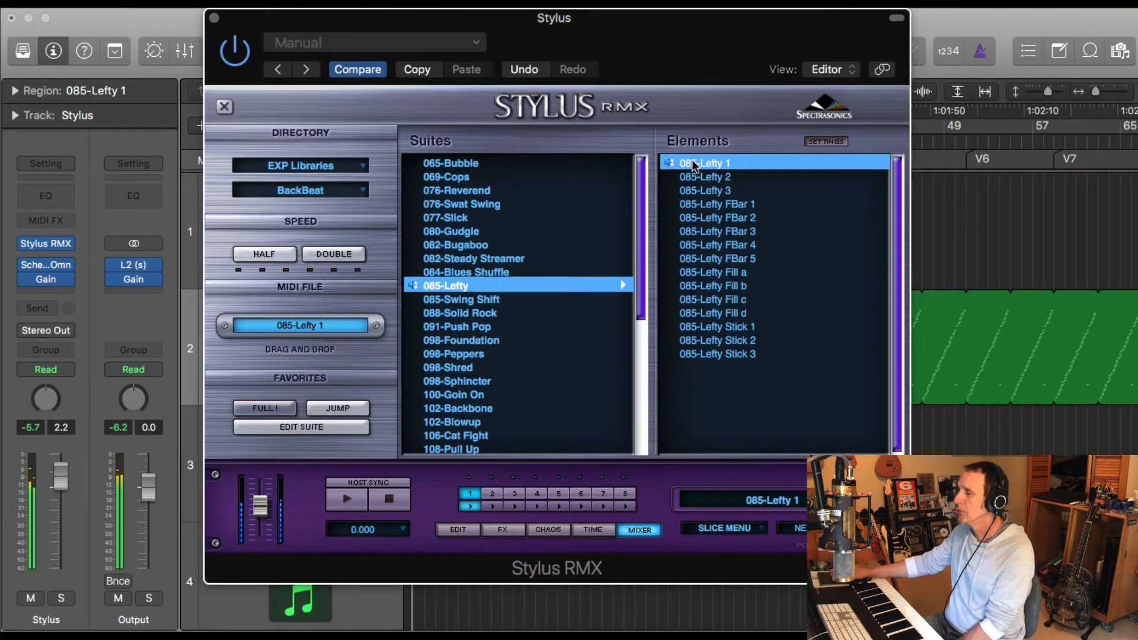
left_click(453, 161)
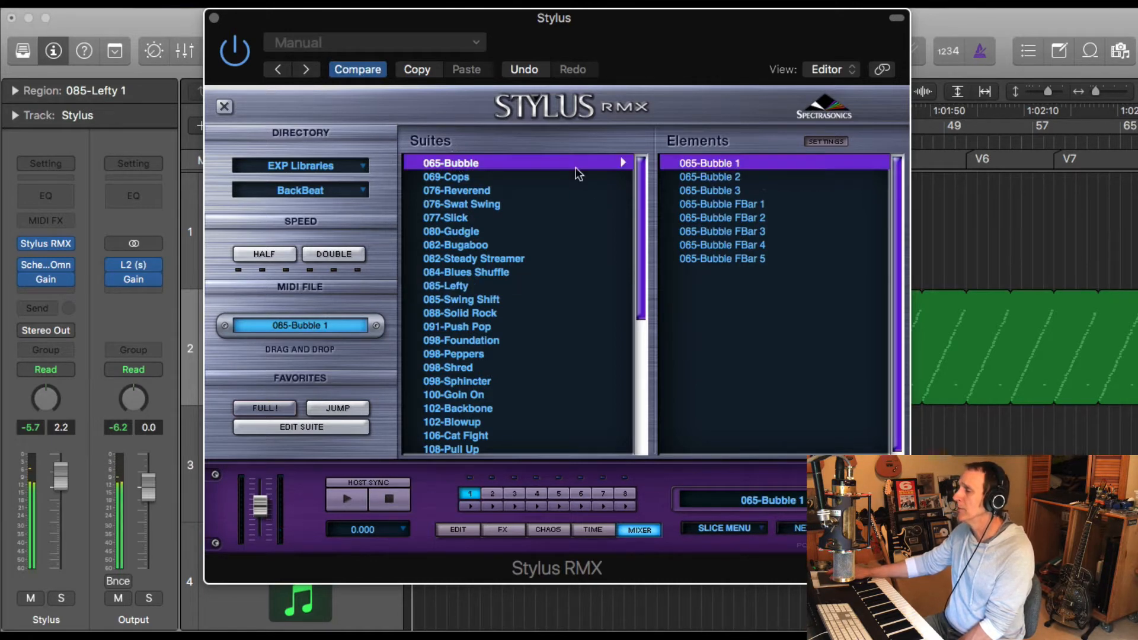
left_click(730, 162)
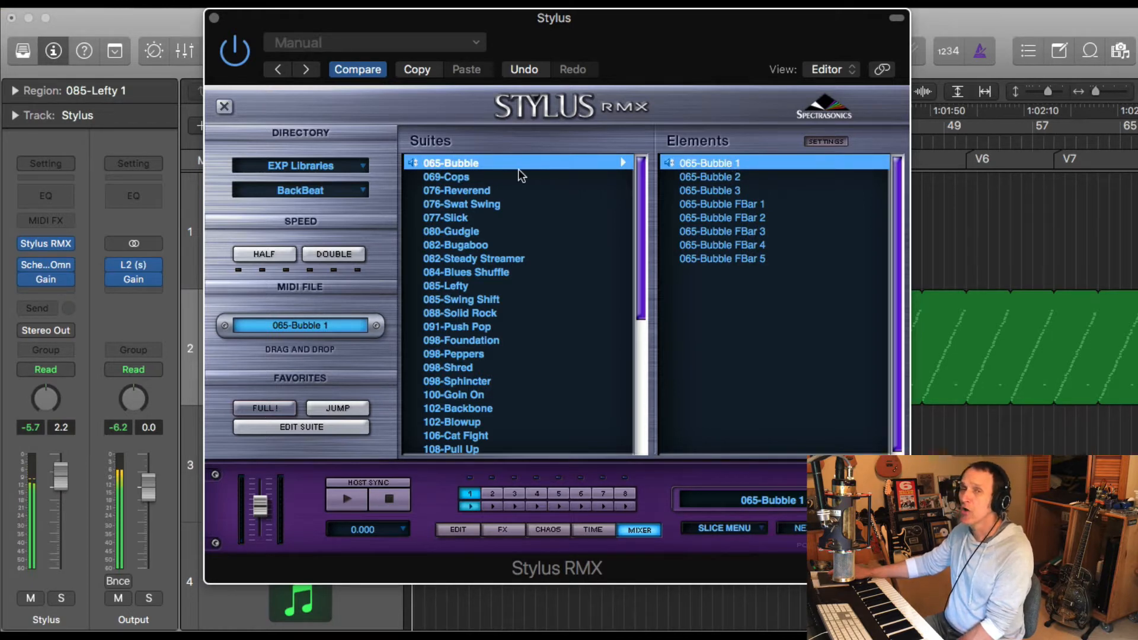
Step: Audition the 069-Cops 1 and 076-Reverend 1 grooves, and stop the preview
left_click(450, 178)
left_click(705, 165)
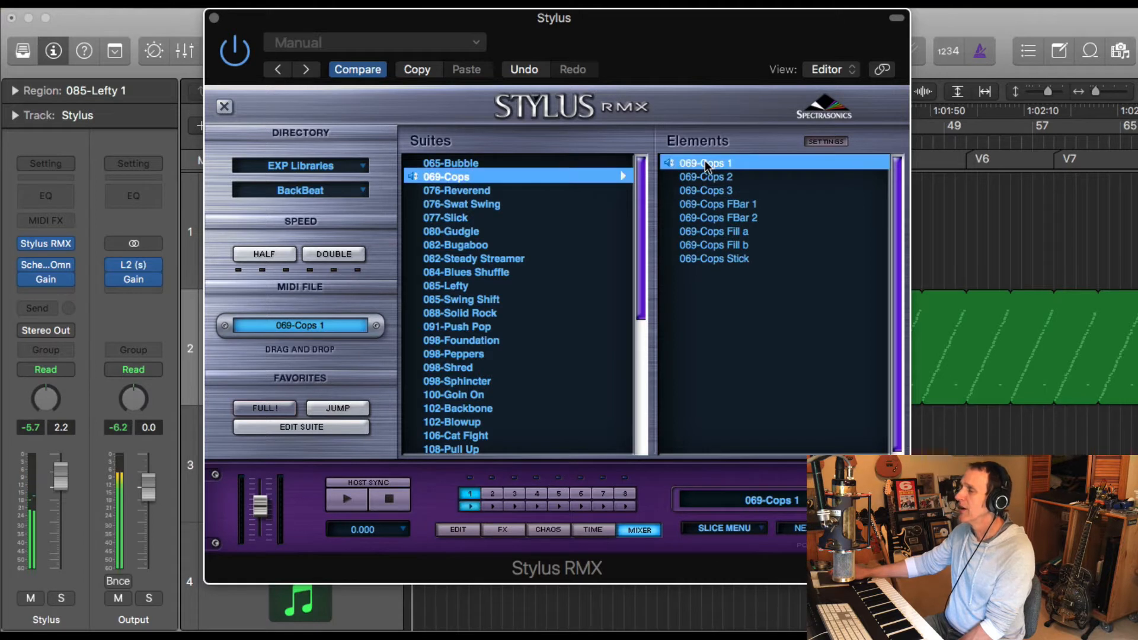
left_click(466, 191)
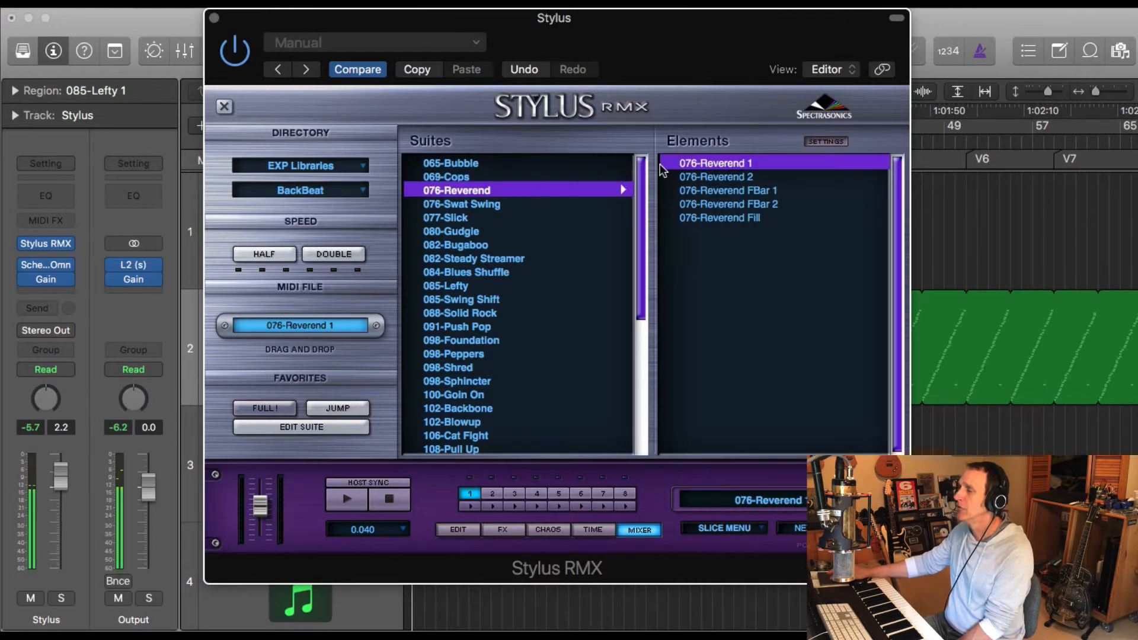
left_click(714, 165)
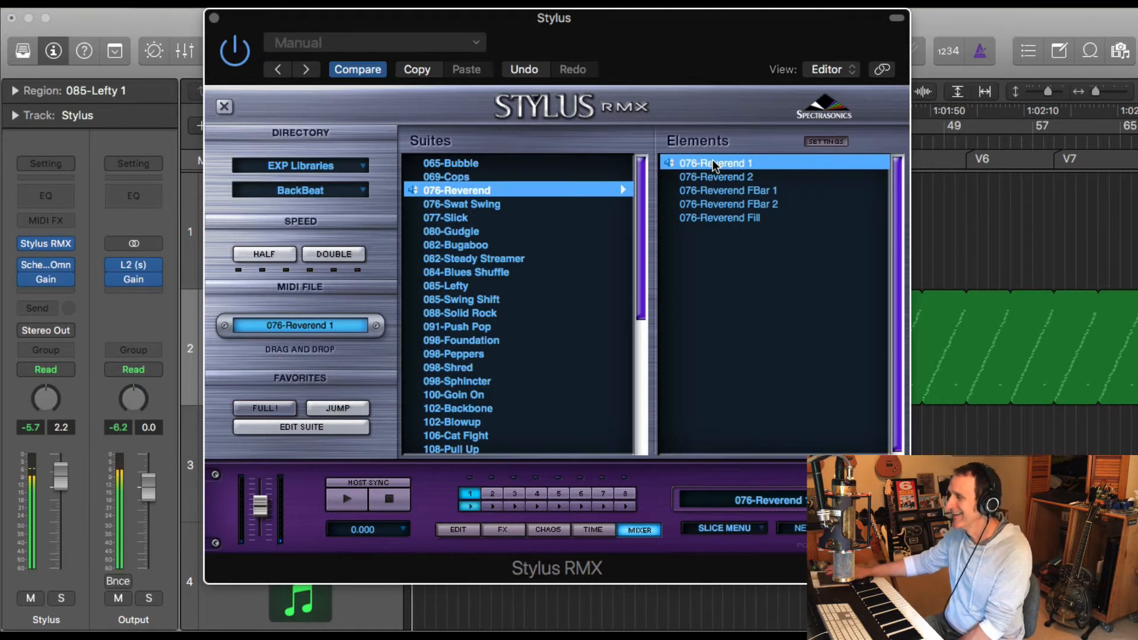
left_click(714, 166)
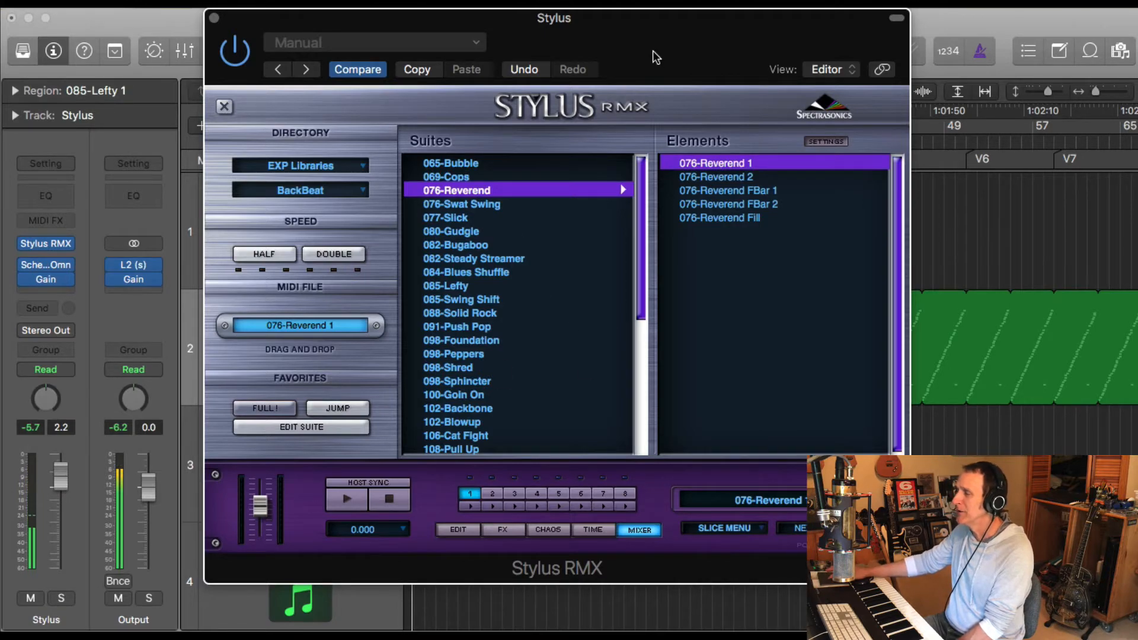
Step: Examine the Stylus 2 region's notes from C1 upward in the Piano Roll, closing Stylus RMX and the note editor when done
left_click_drag(656, 58, 1135, 63)
double_click(456, 437)
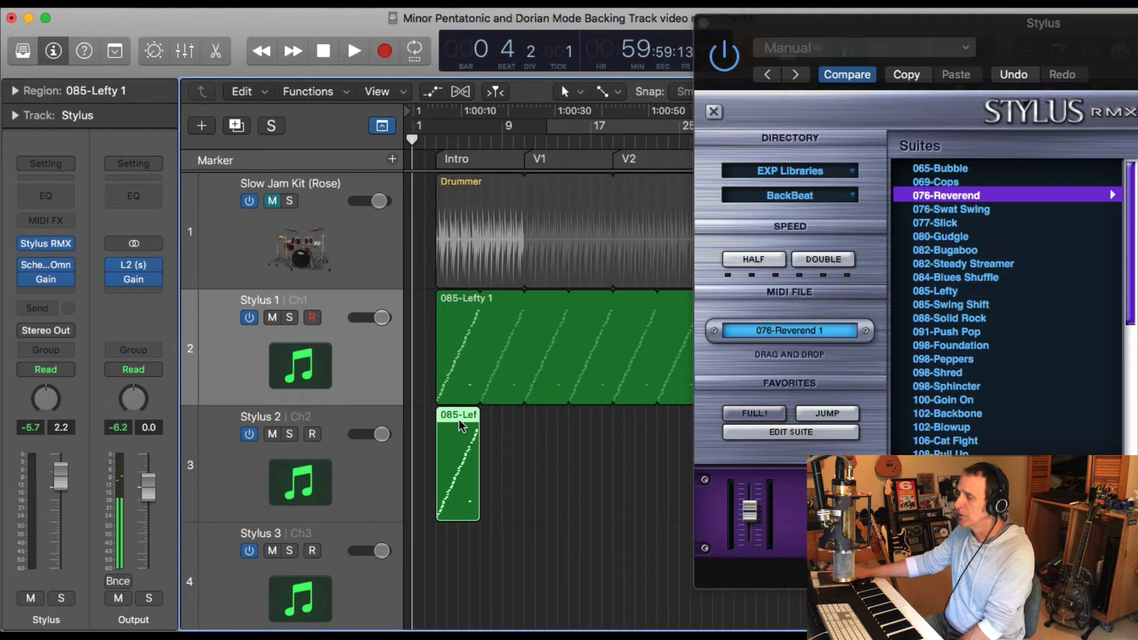
scroll(564, 358, "down", 2)
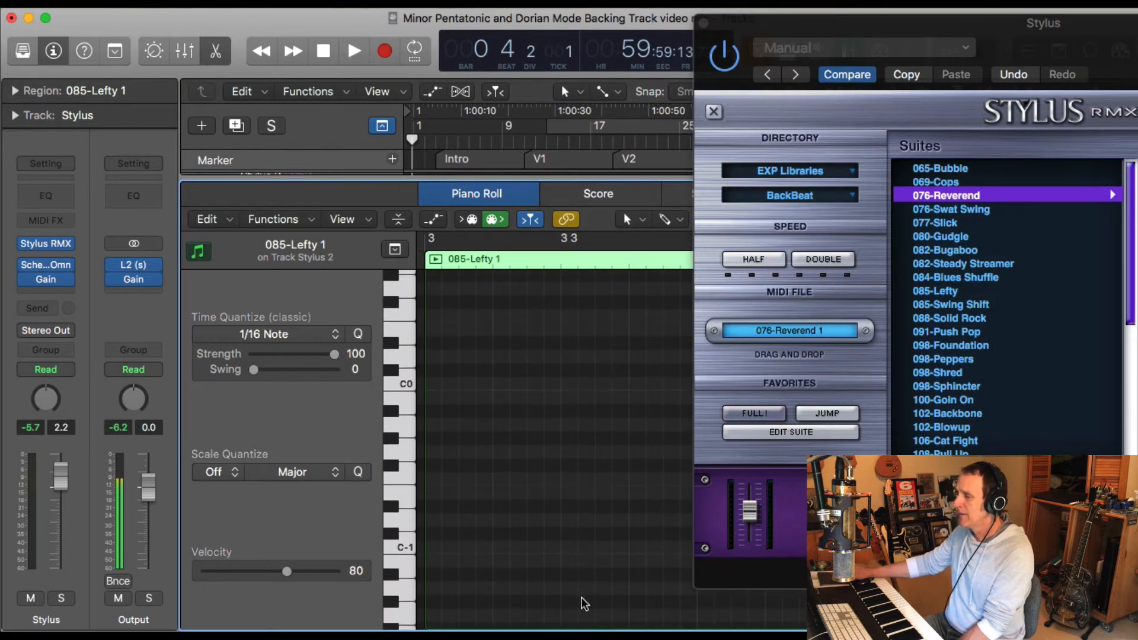
scroll(592, 412, "up", 10)
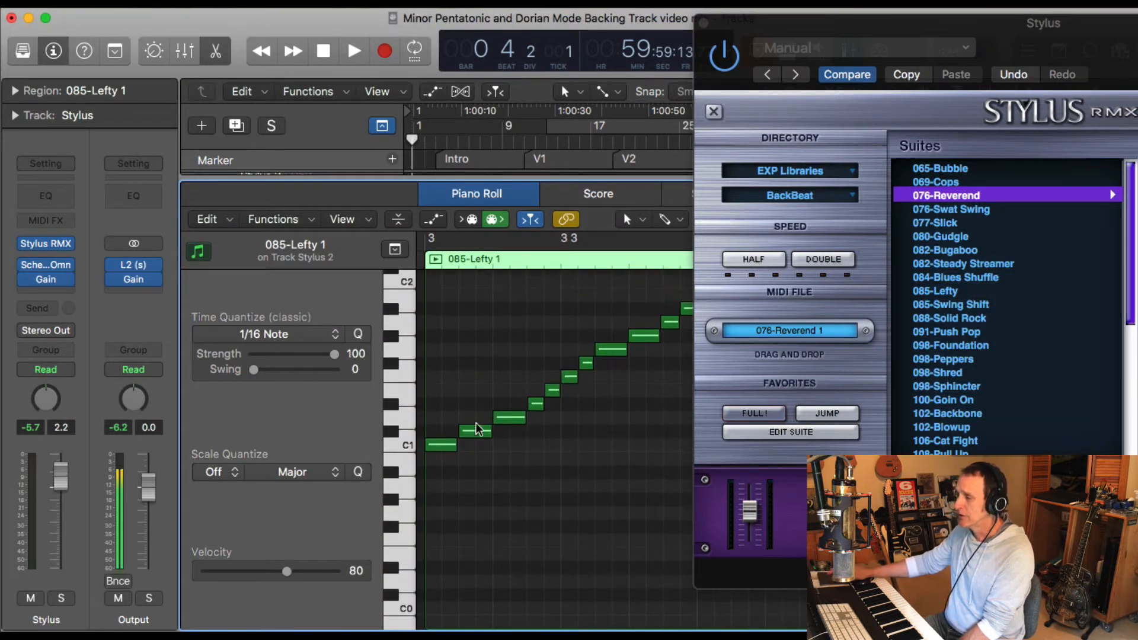
left_click(442, 446)
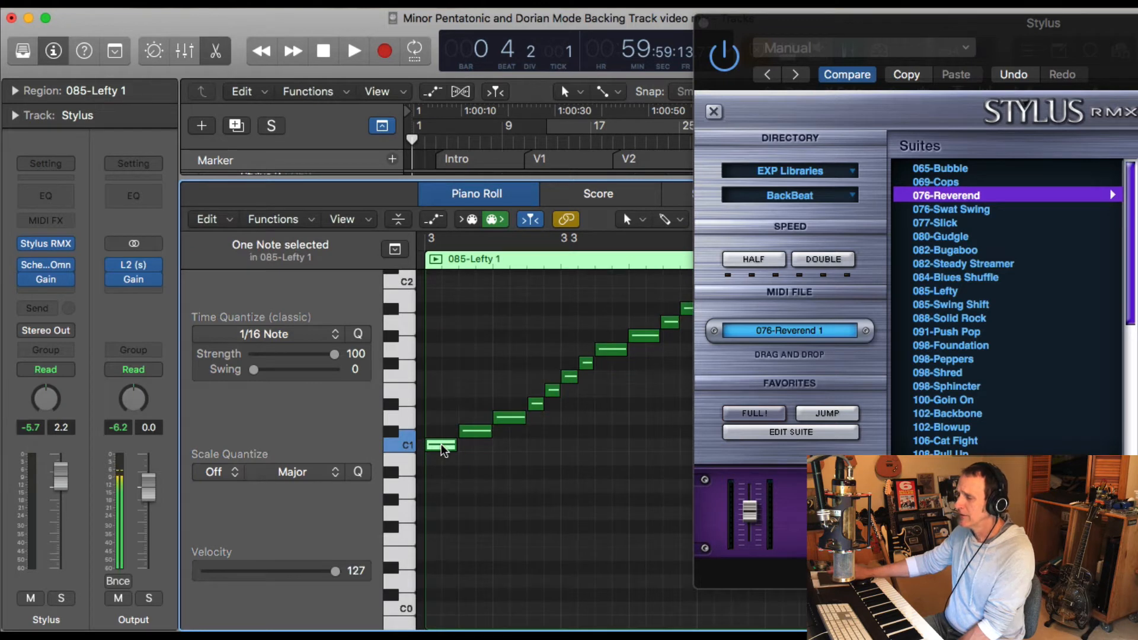
left_click(704, 22)
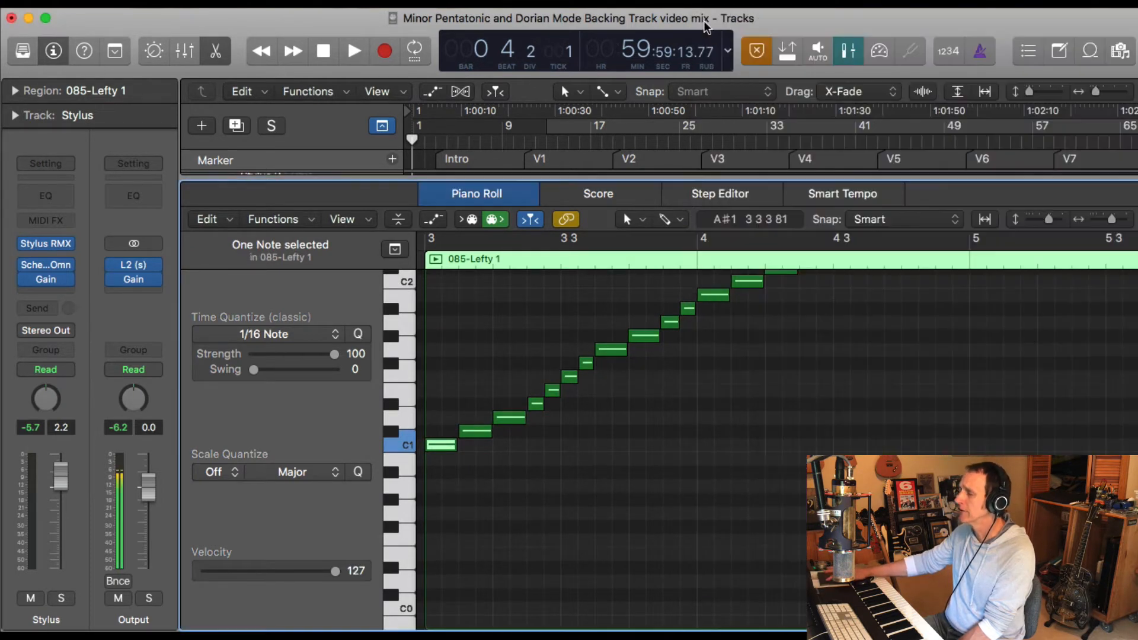
left_click(490, 338)
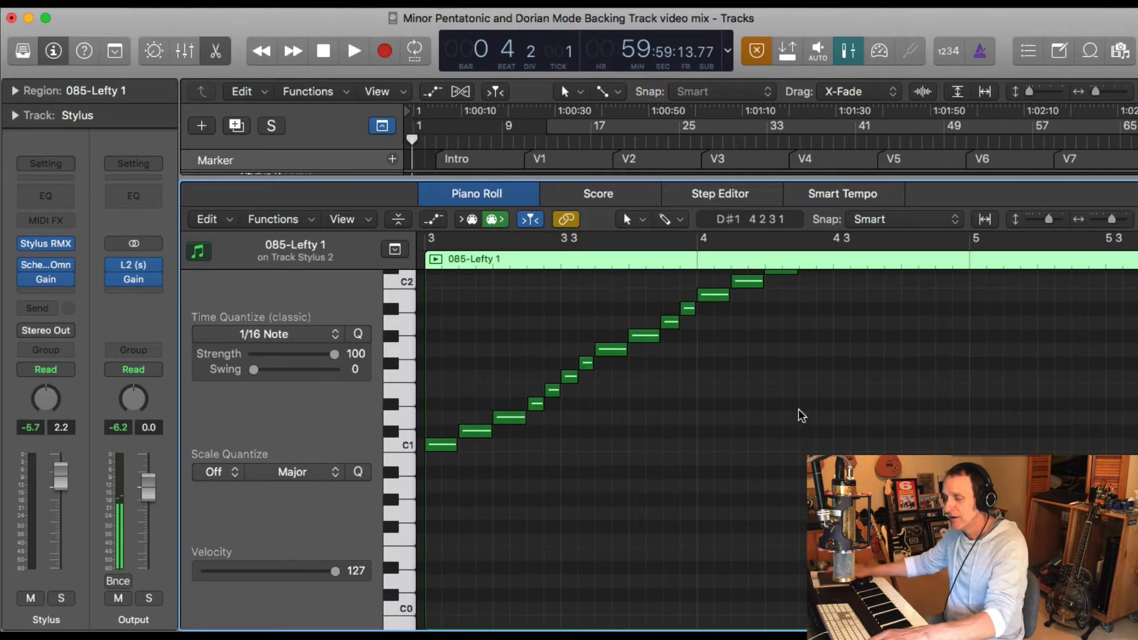
key("p")
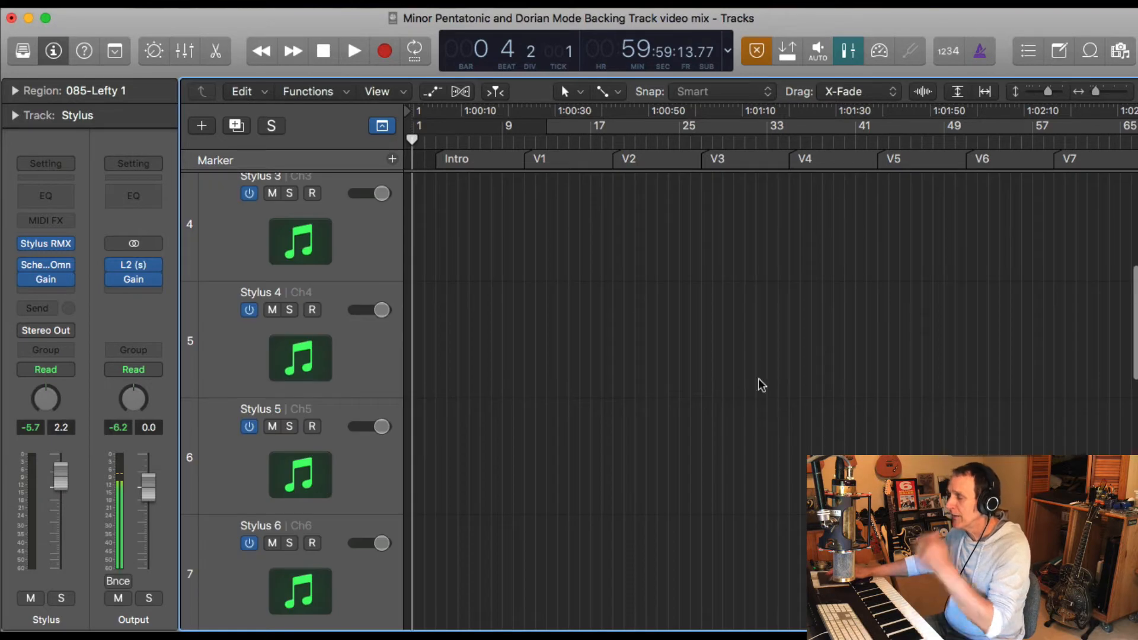
Step: Loop the 085-Lefty 1 region on Stylus 2 to the end of V16, and pull the loop back to a single region
scroll(631, 310, "up", 10)
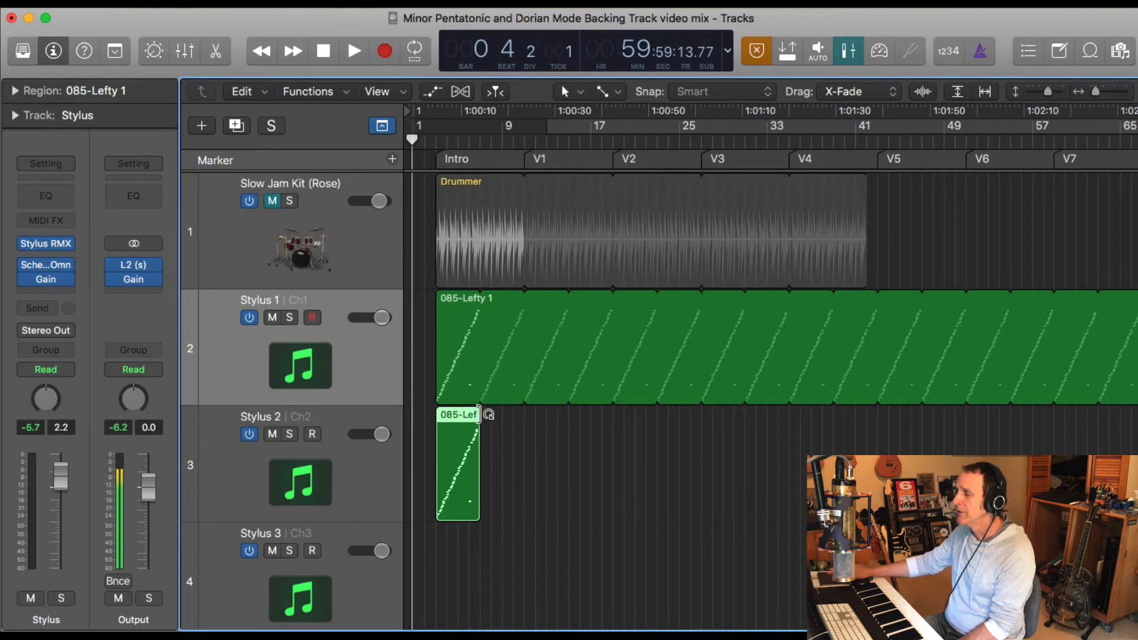
key("super+Left")
key("super+Left")
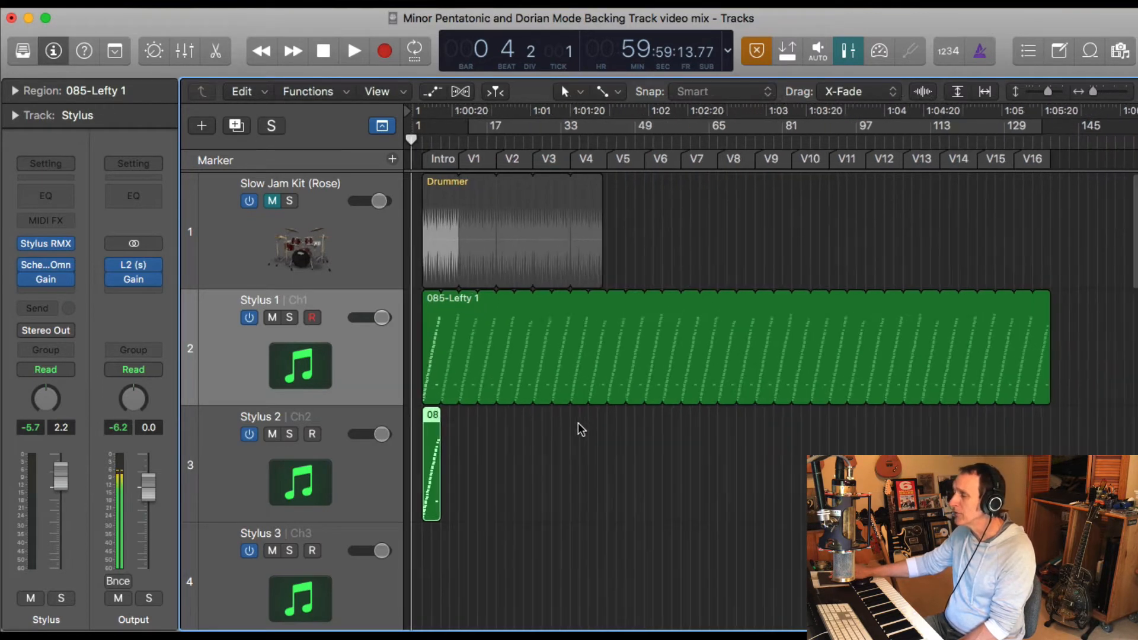
key("super+Right")
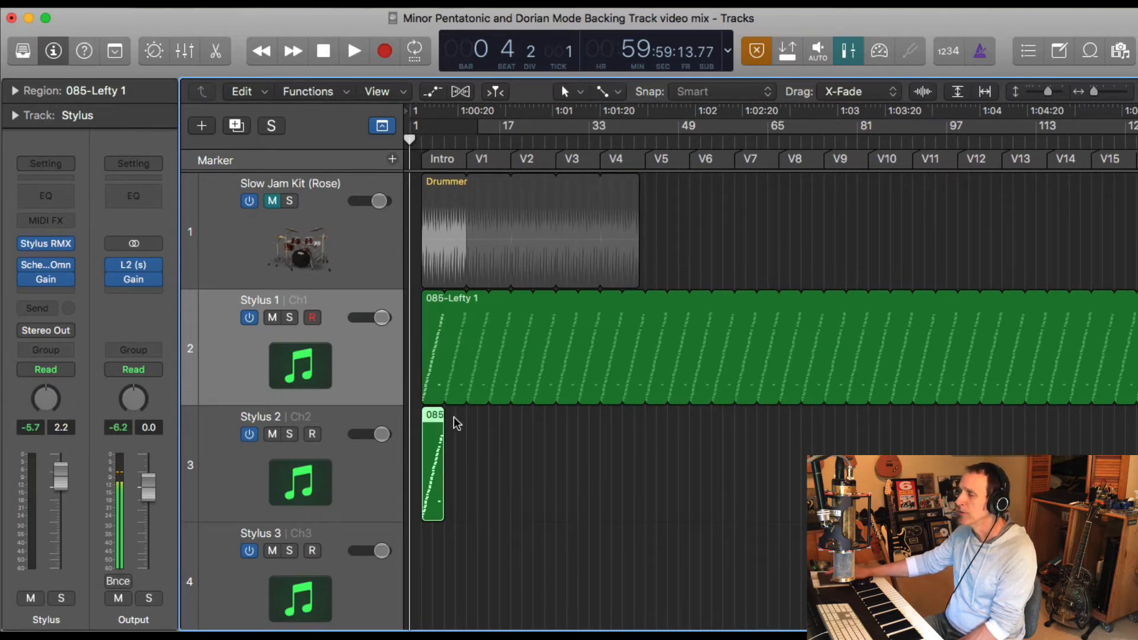
left_click_drag(444, 414, 1030, 450)
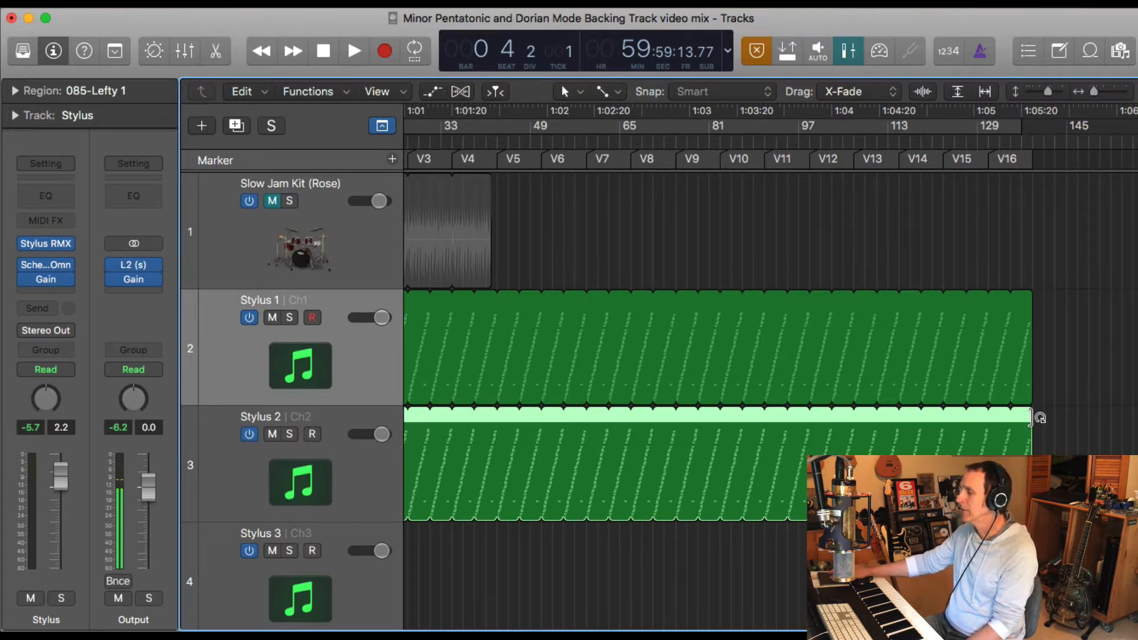
left_click_drag(1041, 418, 410, 430)
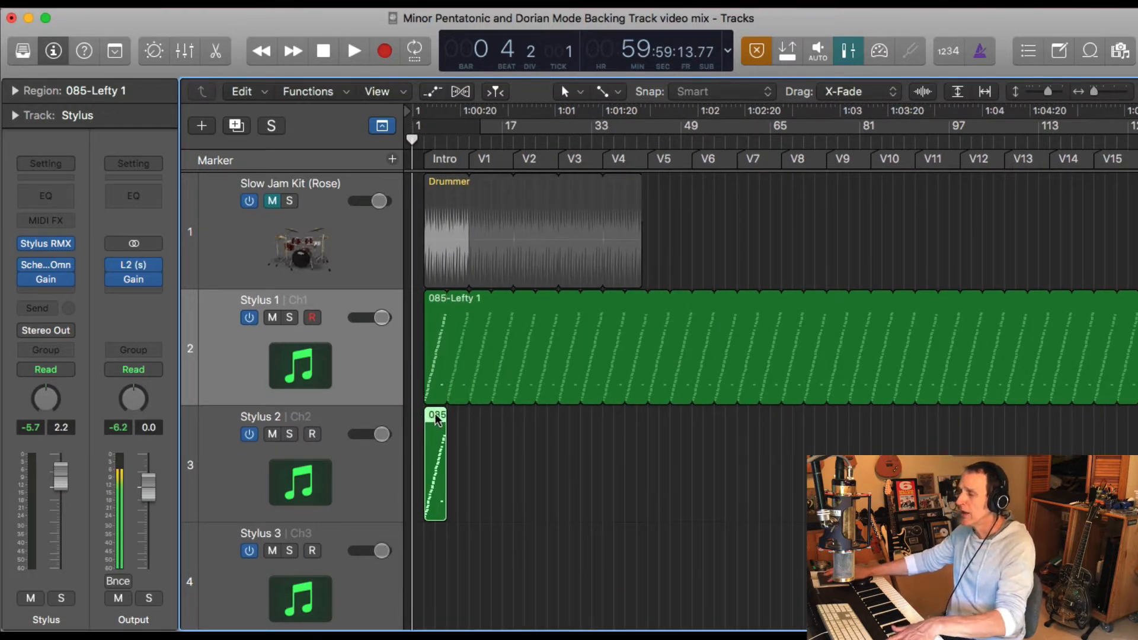
Step: Make three back-to-back copies of the Stylus 2 region, check the last copy's notes in the Piano Roll, and close the editor
left_click_drag(437, 419, 505, 420)
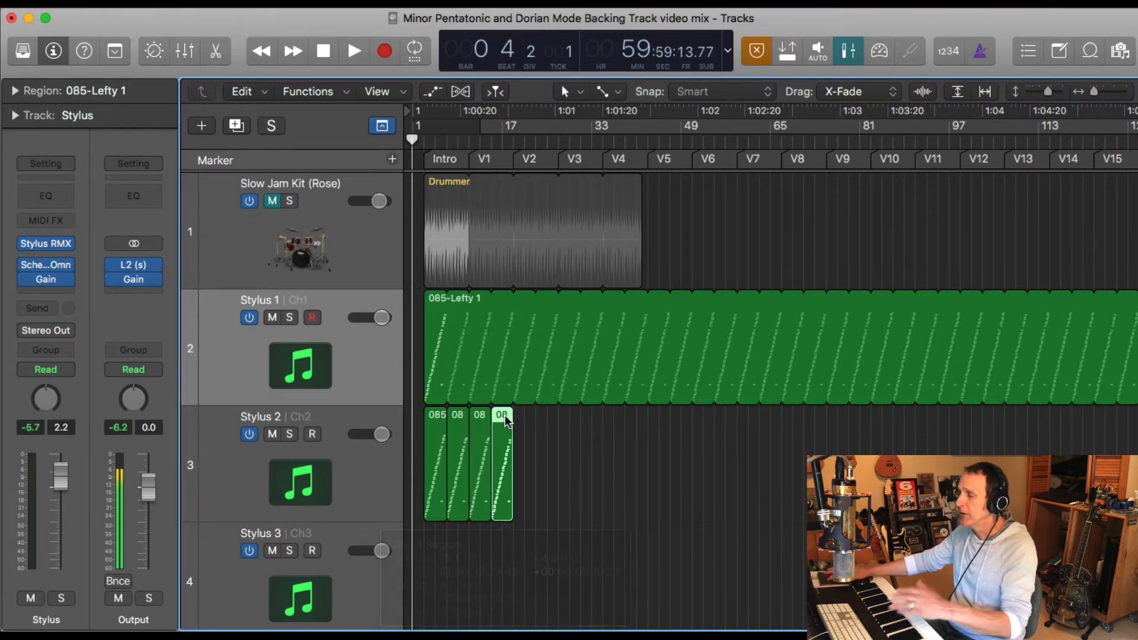
double_click(503, 418)
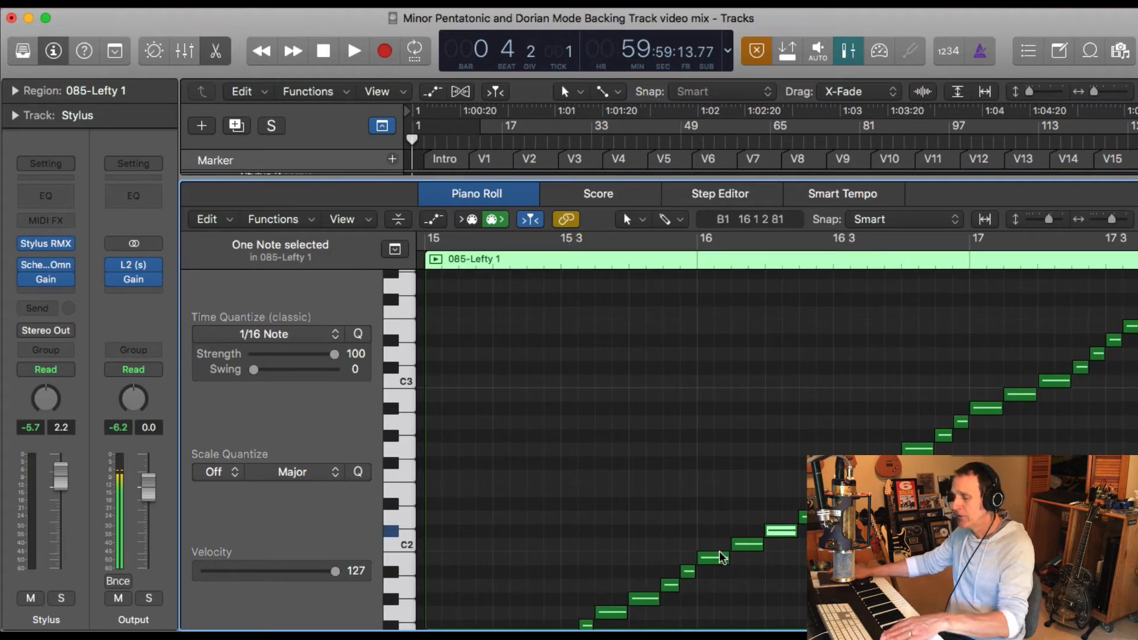
left_click(729, 452)
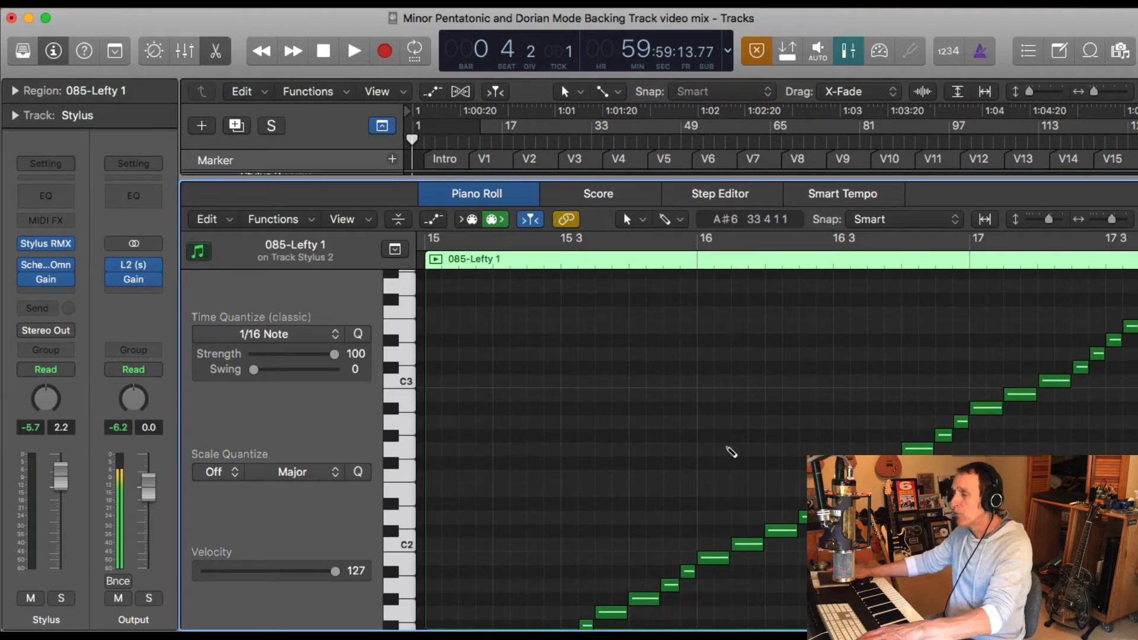
key("super+shift+e")
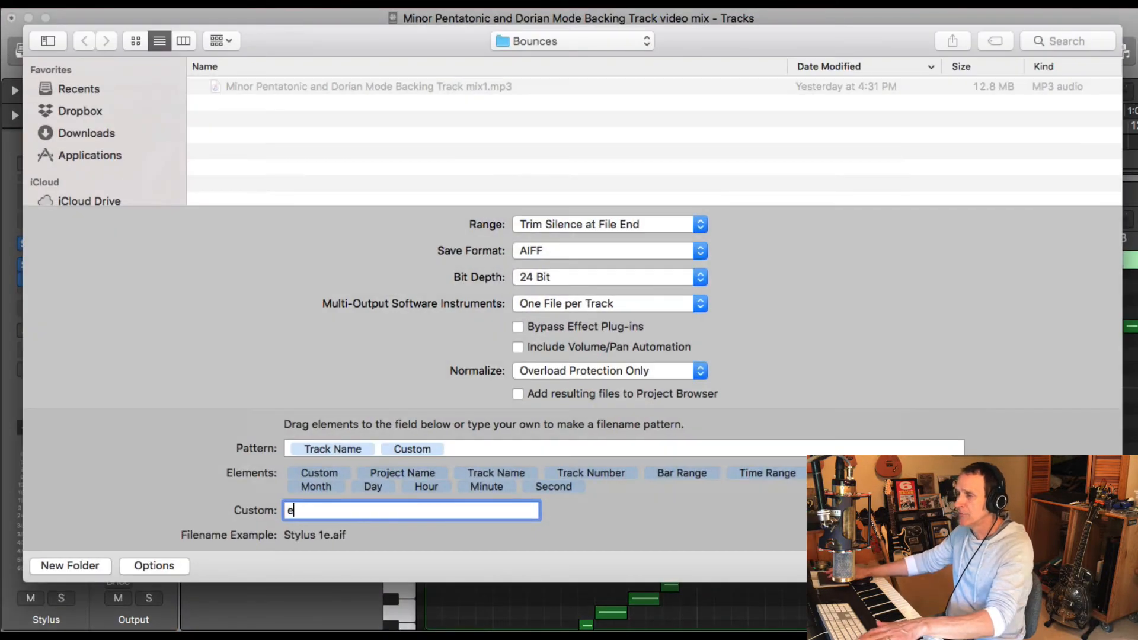
left_click(989, 566)
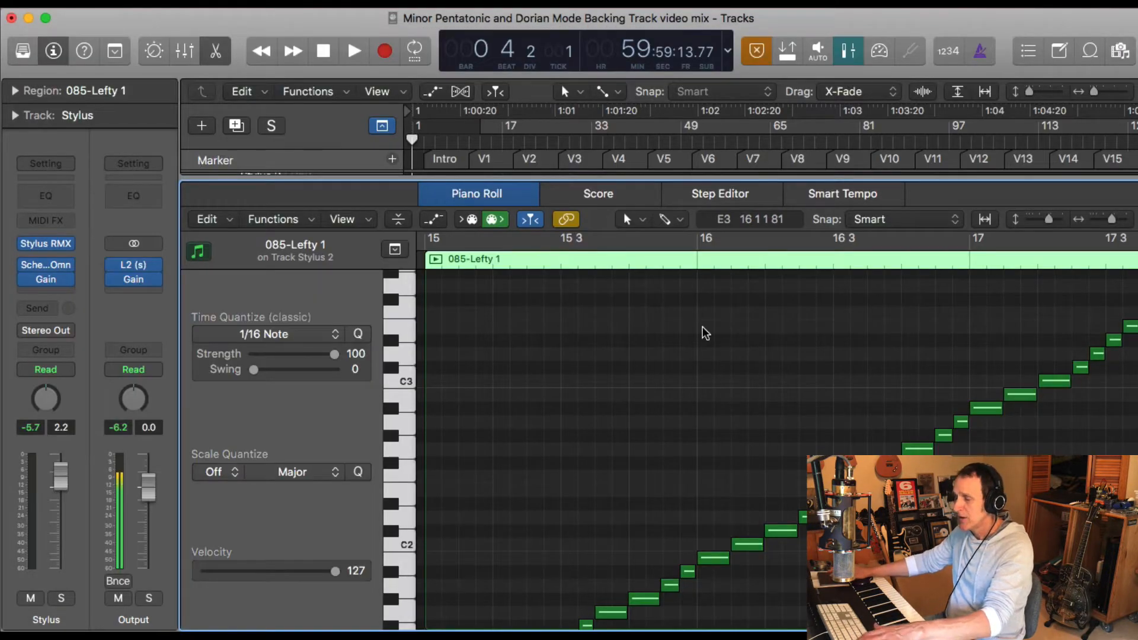
key("e")
scroll(593, 326, "up", 5)
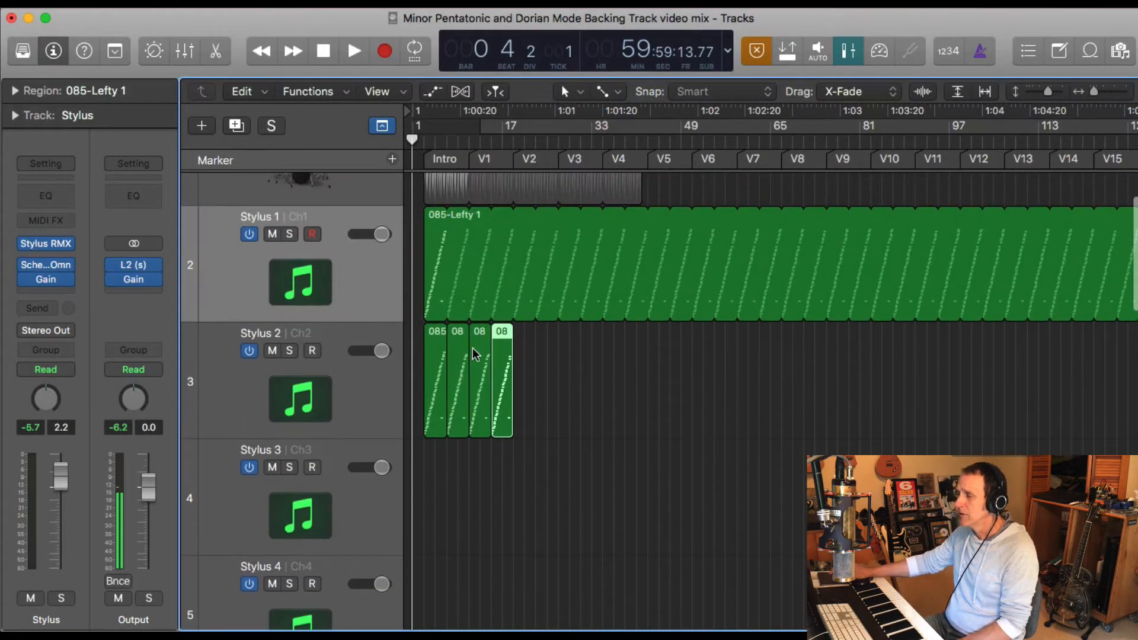
Step: Copy the four Stylus 2 regions to bar 19, and copy the last four along with the originals to start at V4
left_click_drag(528, 362, 411, 358)
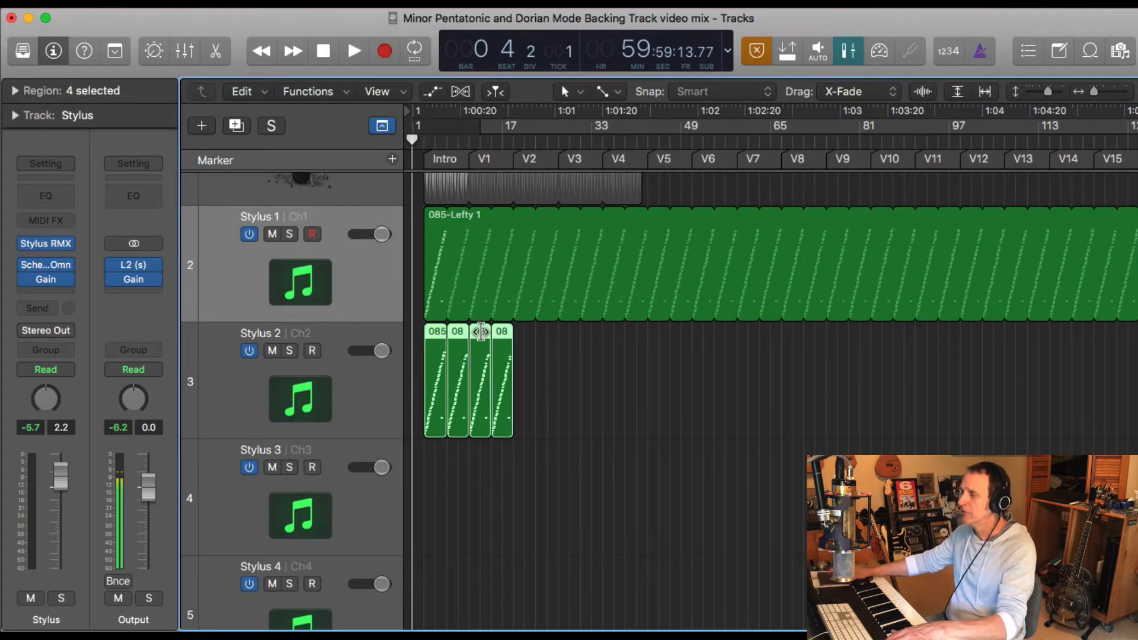
left_click_drag(429, 329, 521, 334)
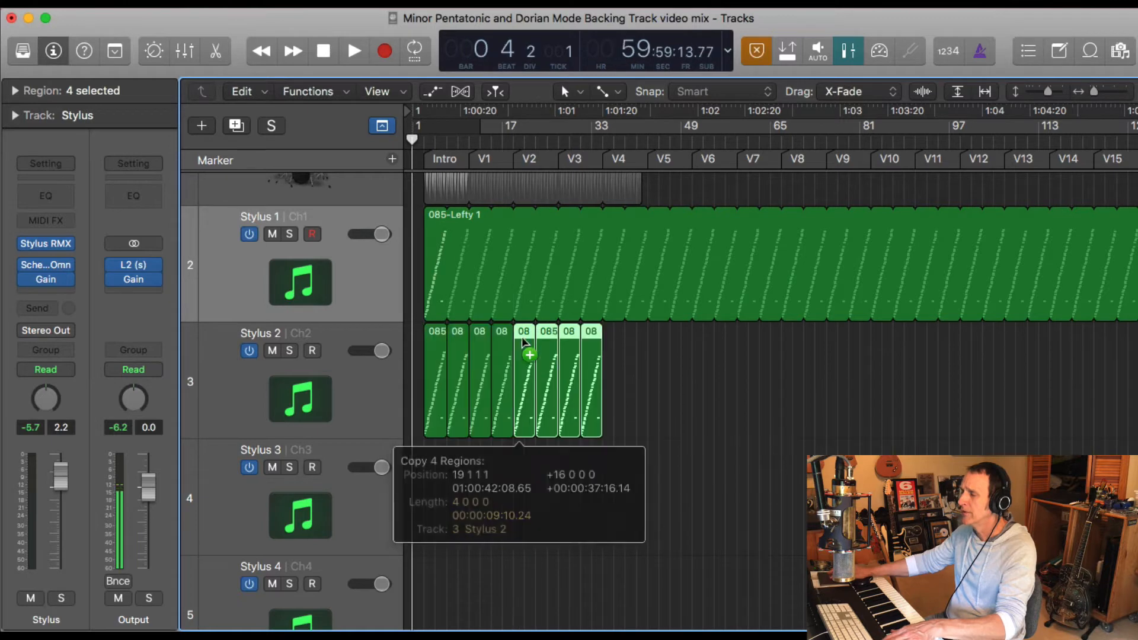
left_click_drag(671, 350, 620, 354)
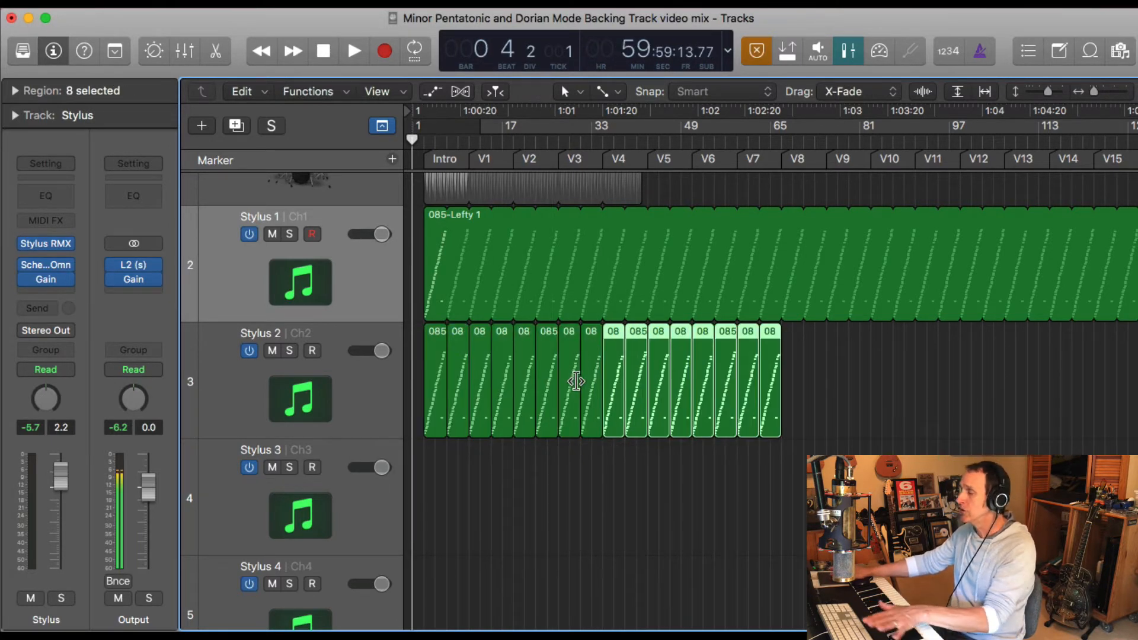
Step: Delete all sixteen regions from the Stylus 2 track
left_click_drag(836, 357, 413, 351)
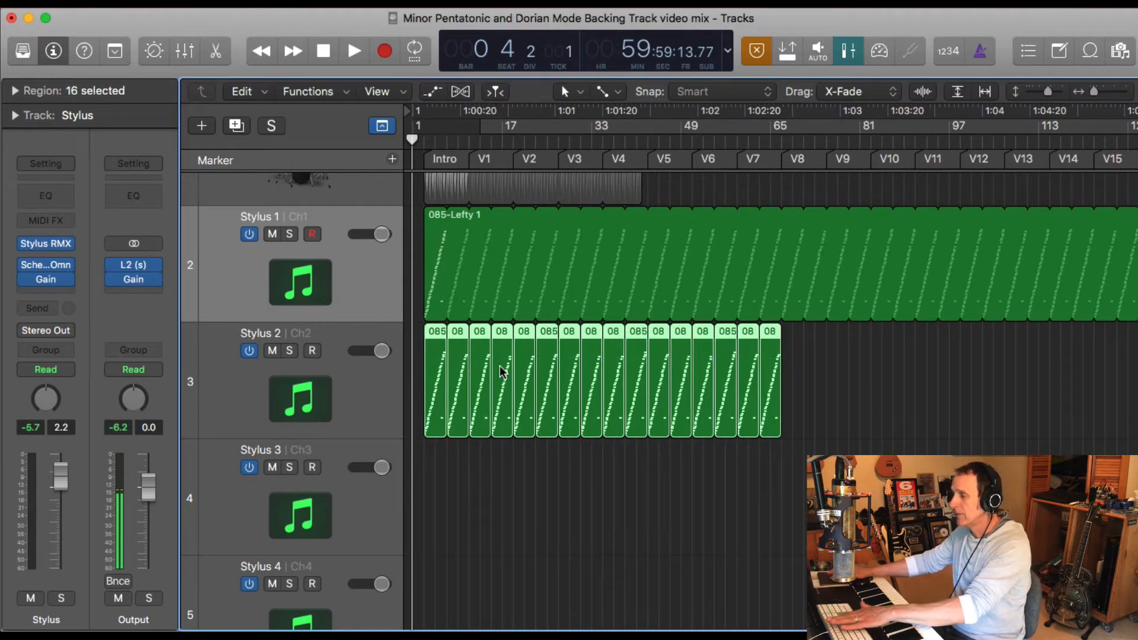
key("Delete")
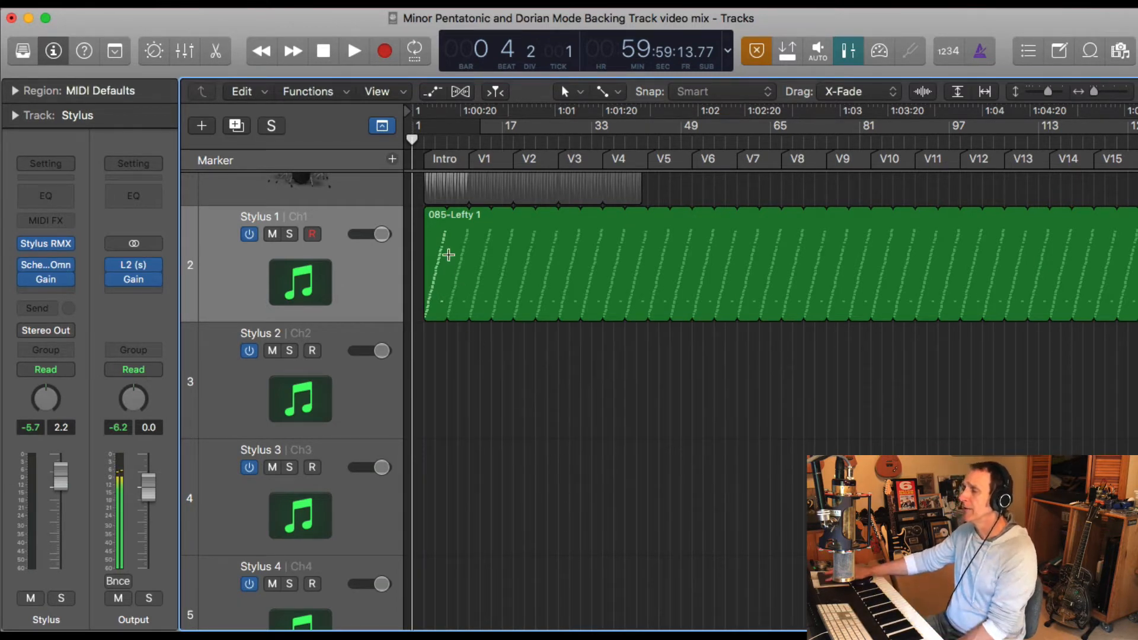
Step: Check the Stylus 1 region's notes in the Piano Roll, close the editor, and play the groove briefly
double_click(433, 219)
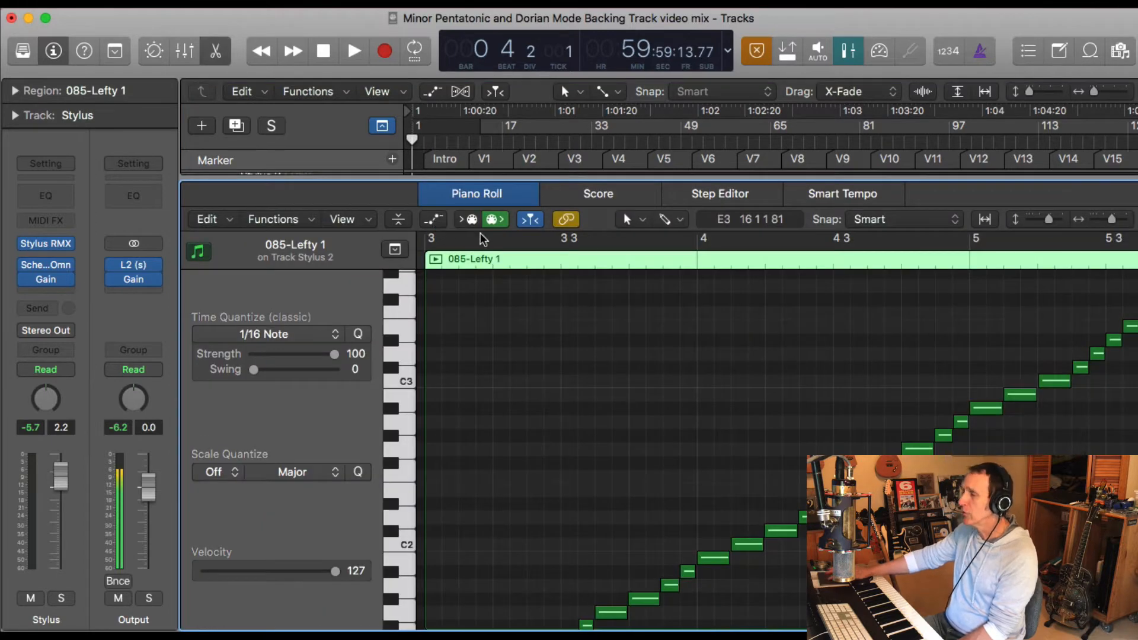
key("e")
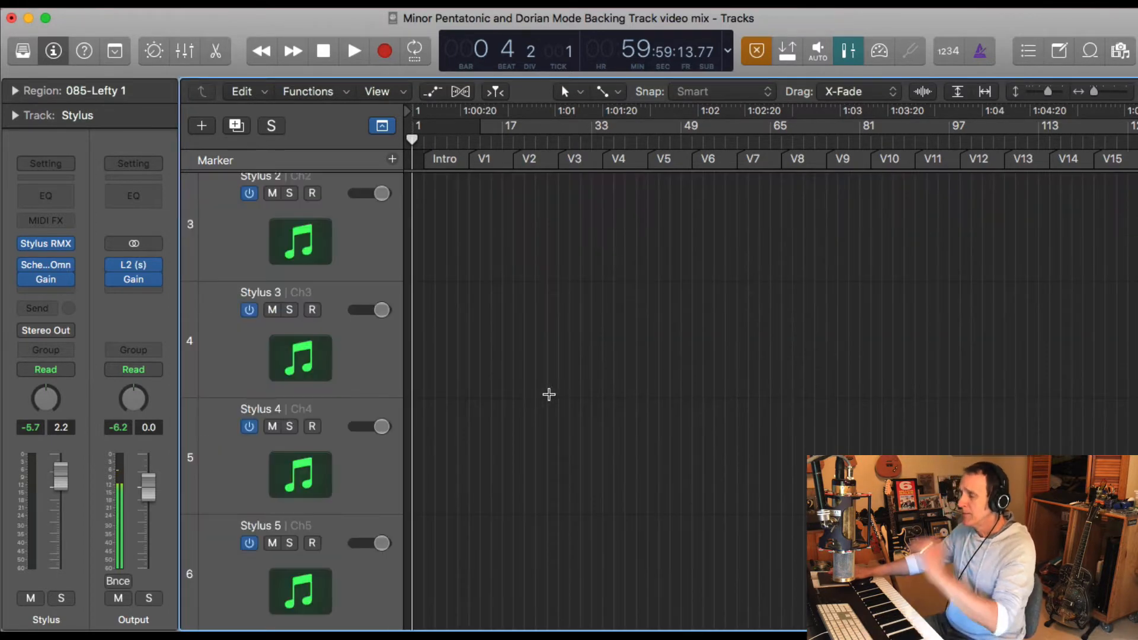
scroll(582, 341, "up", 6)
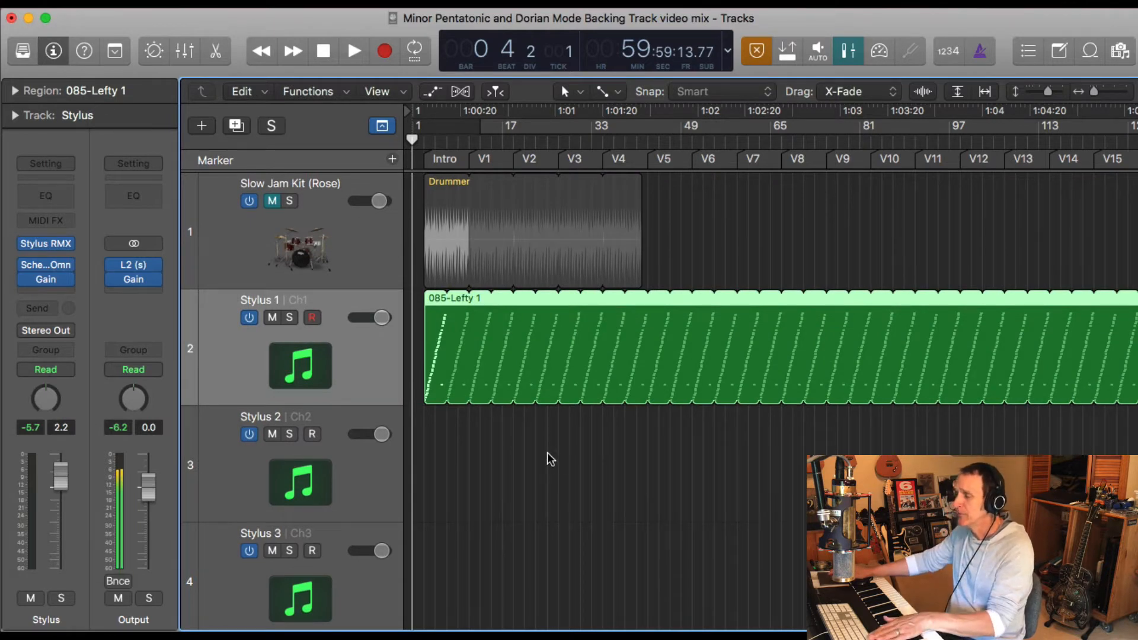
key("space")
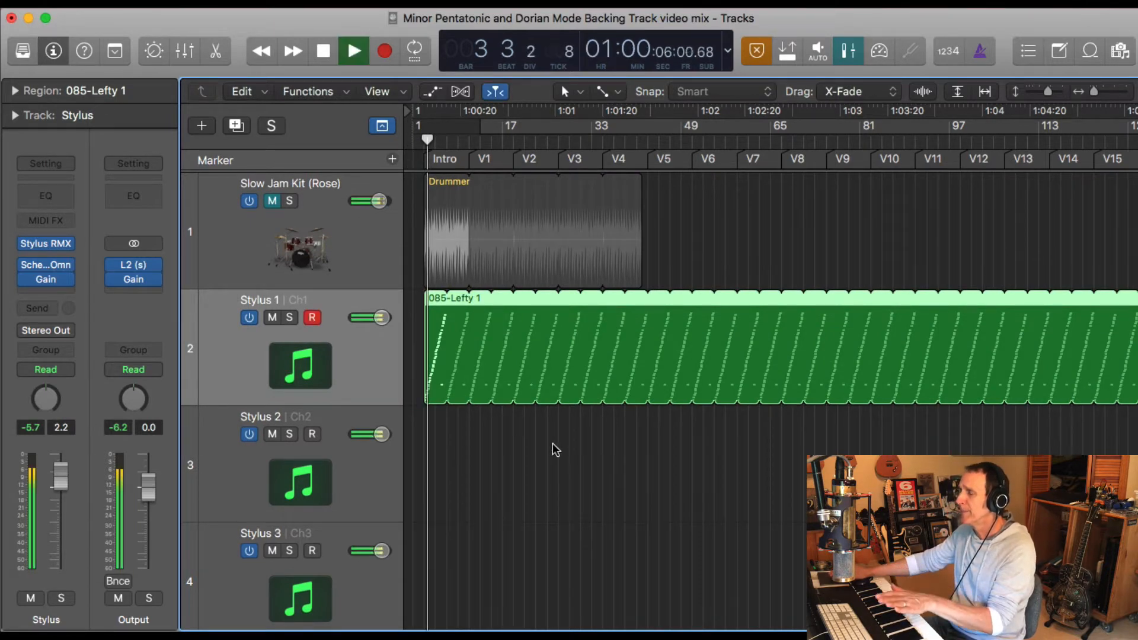
key("space")
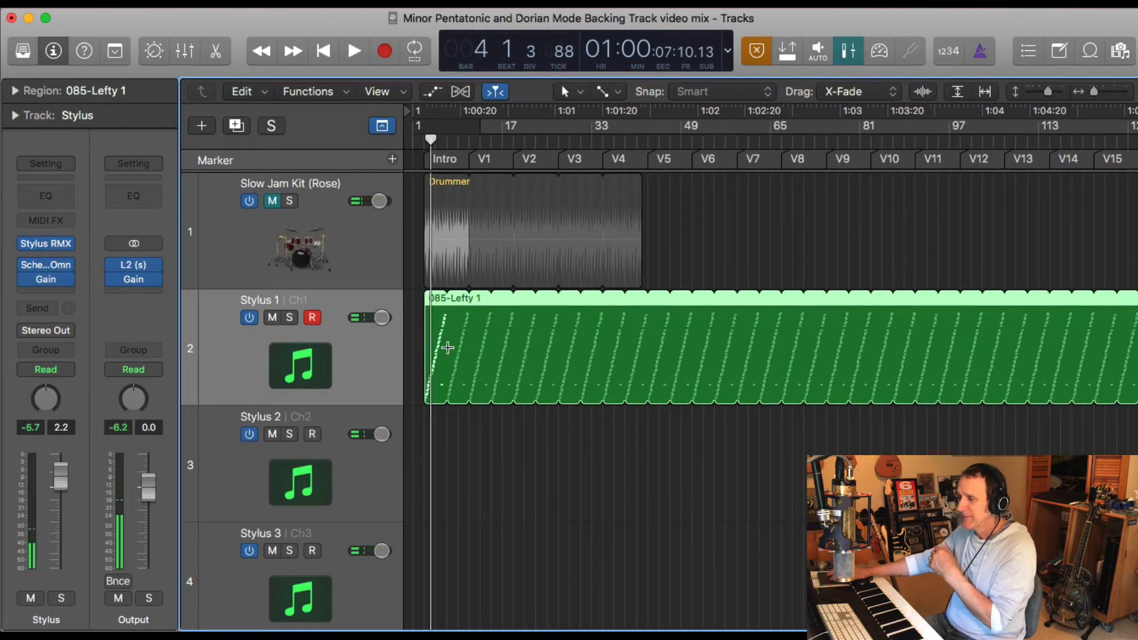
Step: Reopen Stylus RMX, audition the 085-Lefty 1 element of the 085-Lefty suite, and close the plug-in
left_click(51, 249)
left_click_drag(1090, 21, 684, 22)
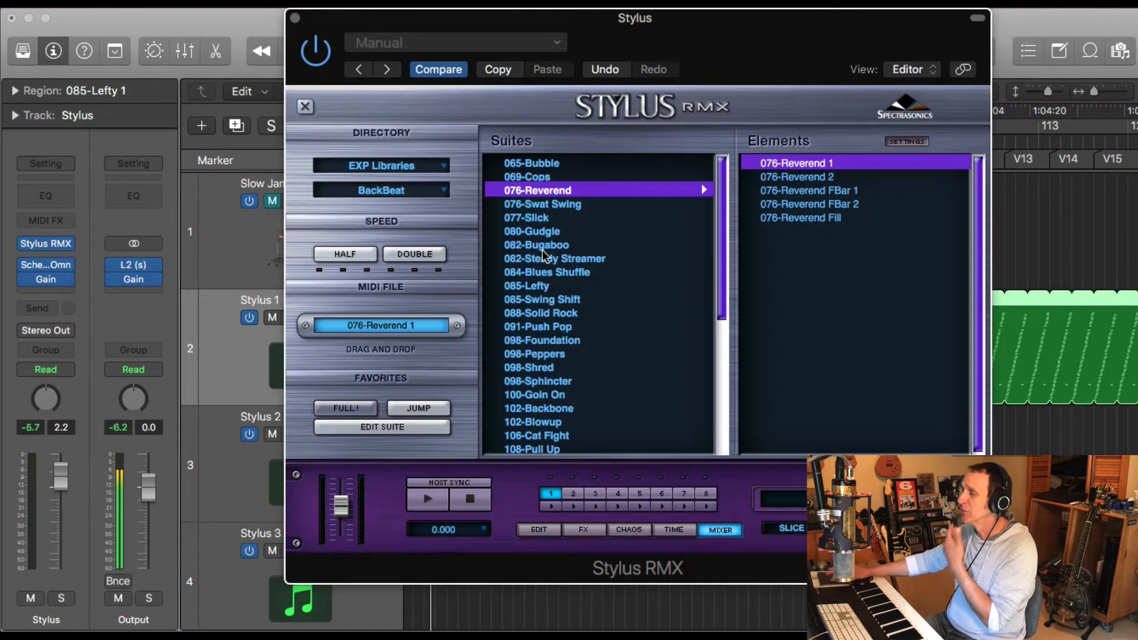
left_click(538, 287)
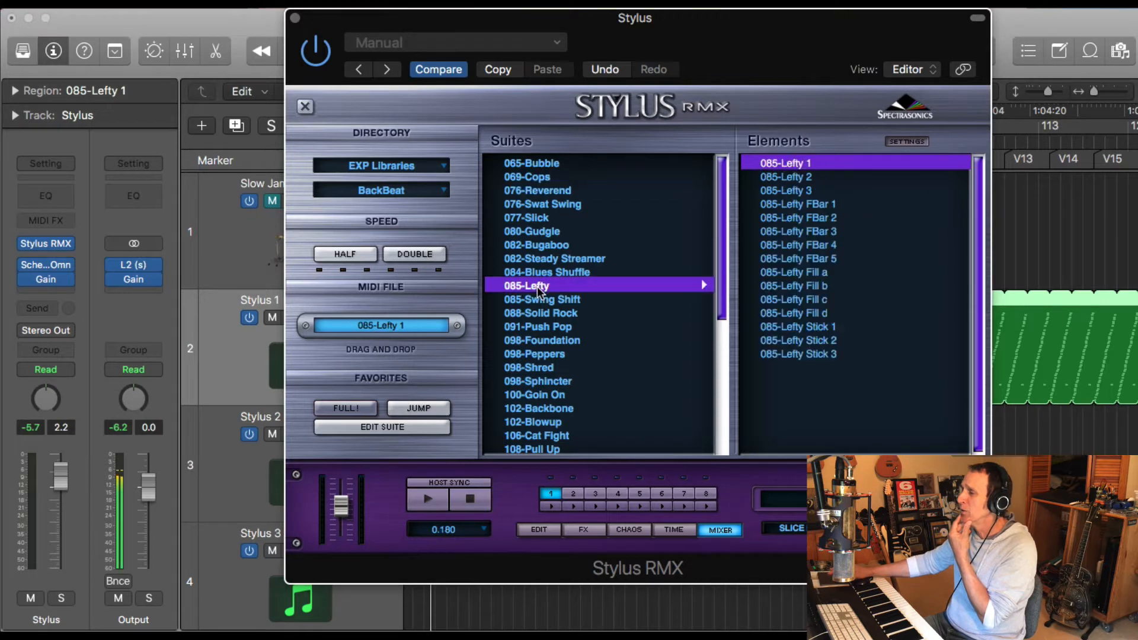
left_click(792, 165)
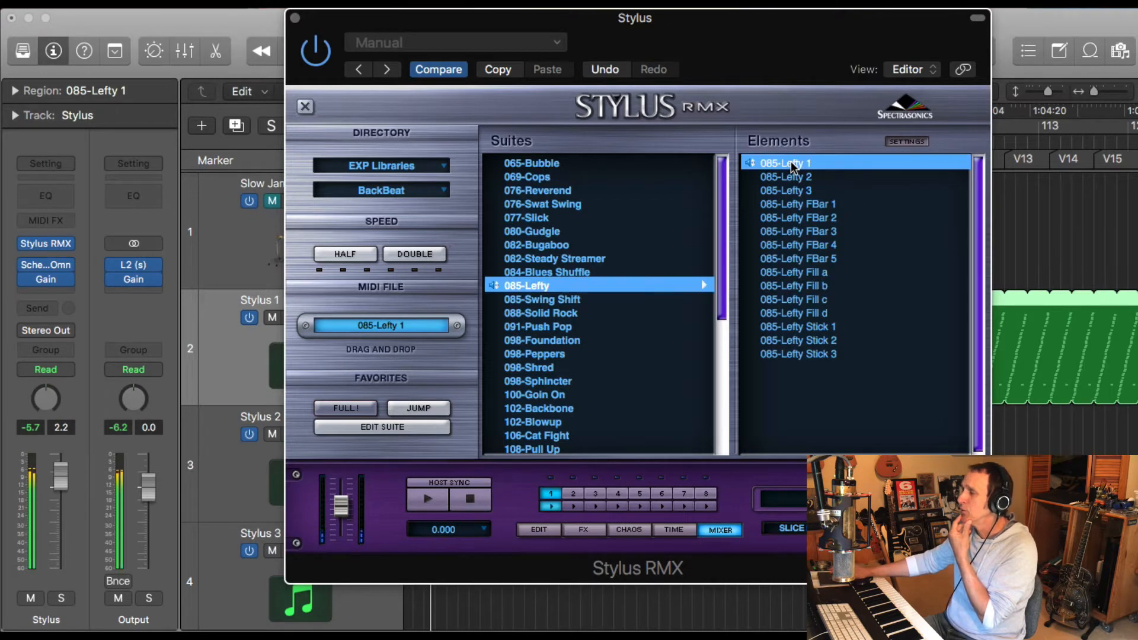
left_click(792, 165)
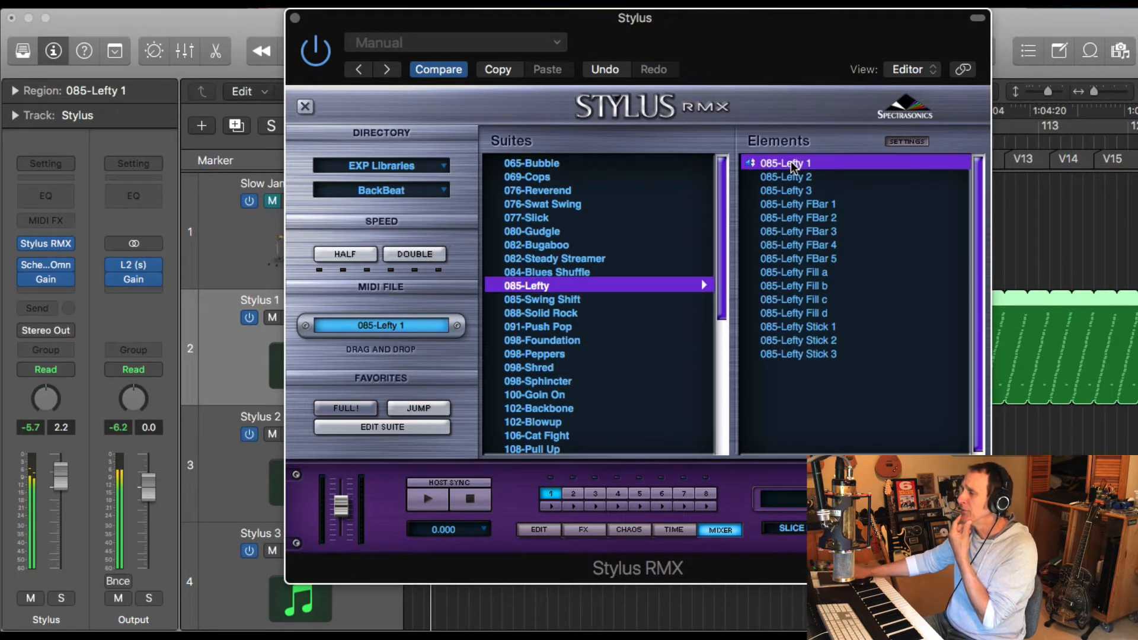
left_click(295, 19)
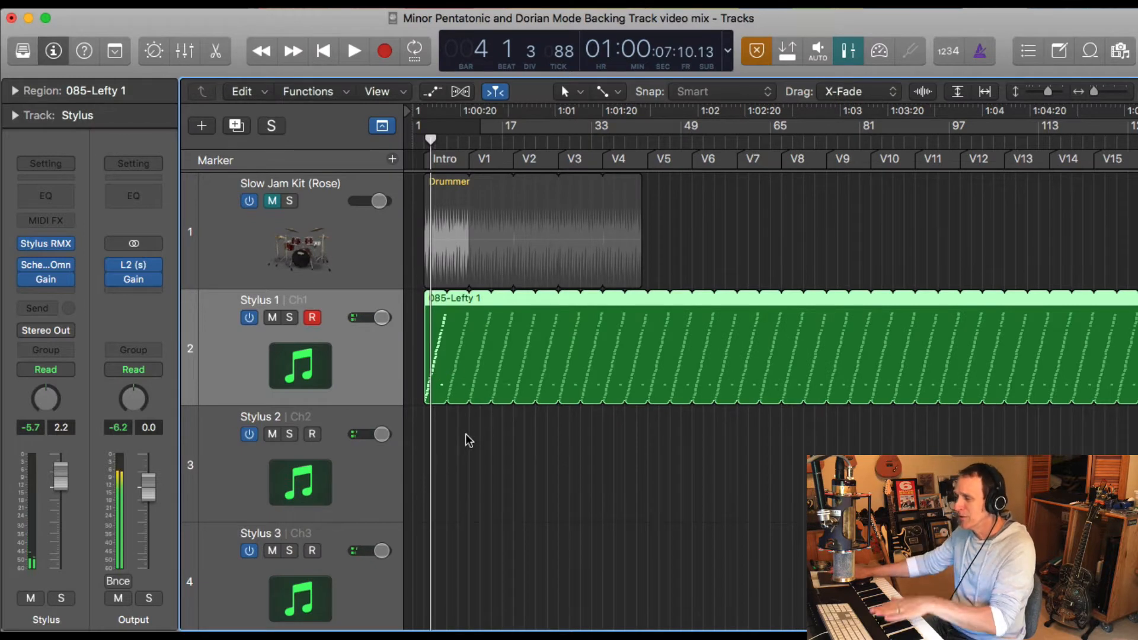
Step: Play the arrangement, disarm Stylus 1 for recording, and return the playhead to the start of the song after listening around V5
key("space")
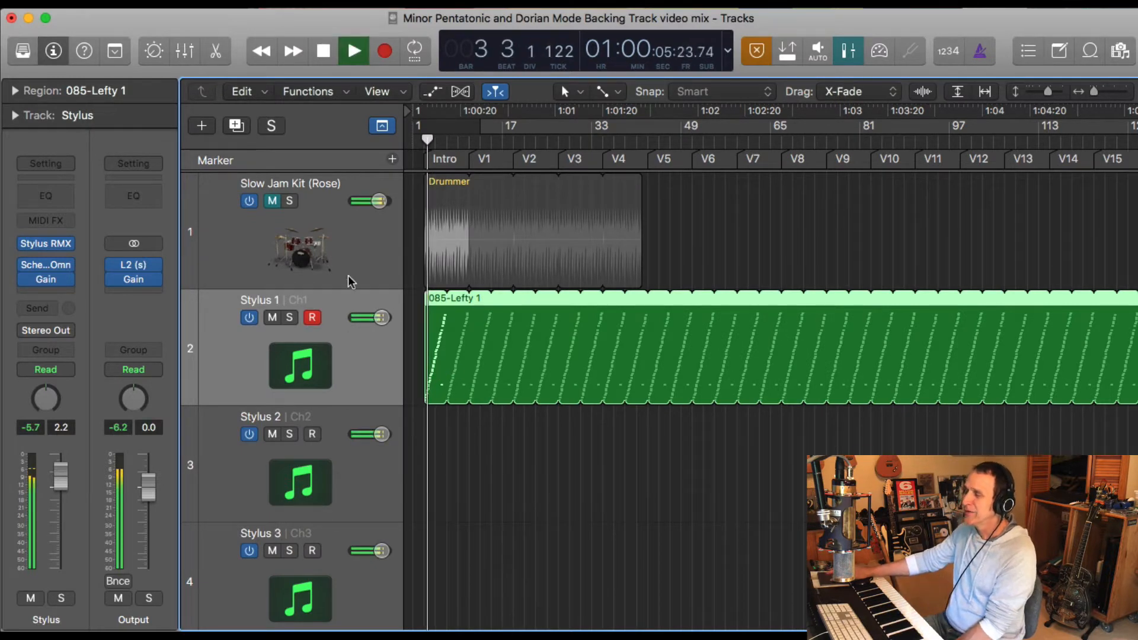
left_click(312, 317)
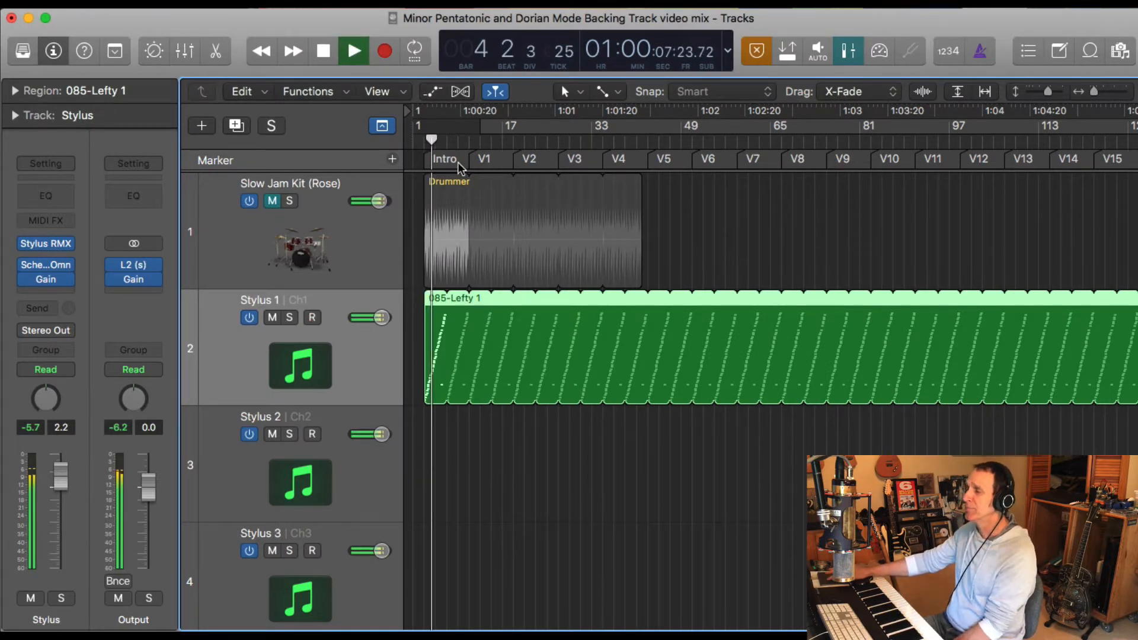
left_click(671, 180)
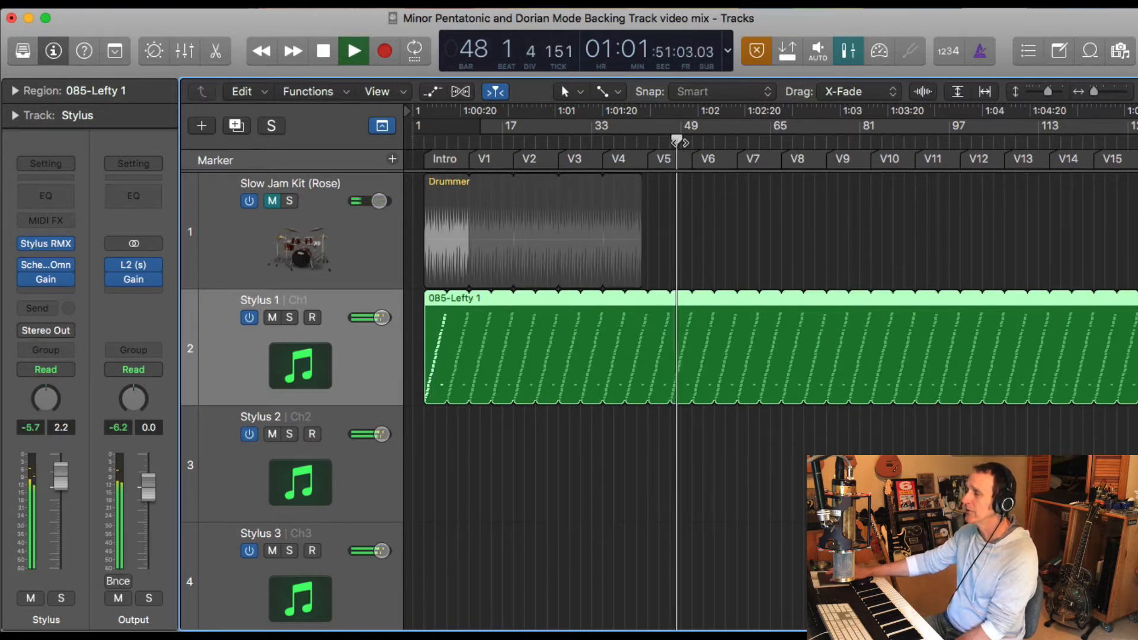
left_click_drag(670, 140, 399, 140)
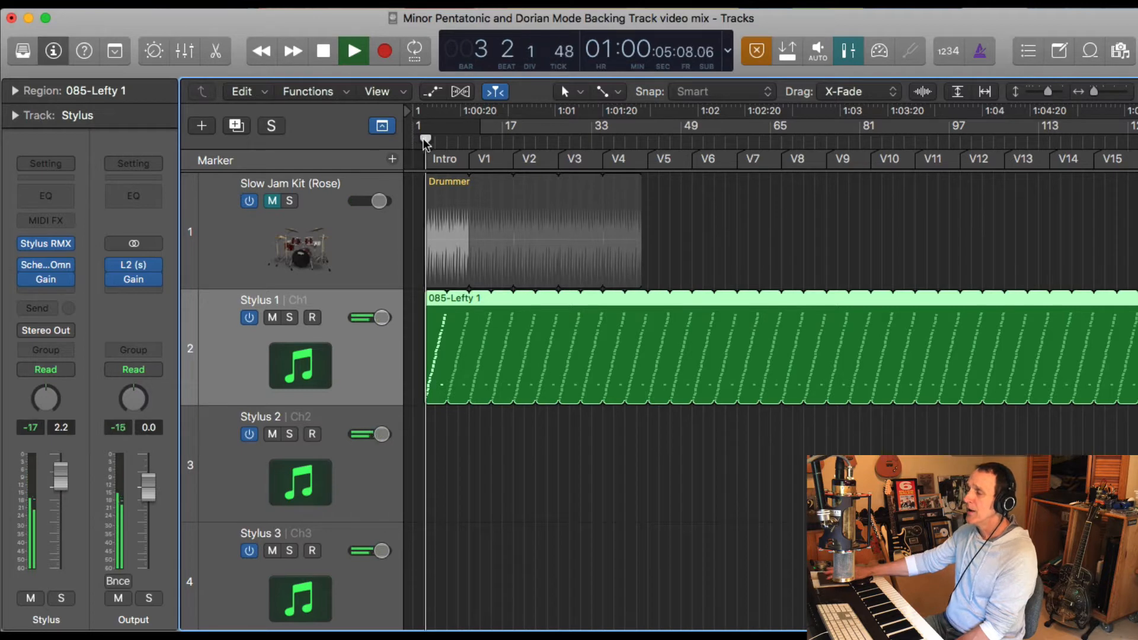
Step: Check the project tempo in the Beats & Project (Large) display, restore Beats & Time (Large), and stop playback
left_click(723, 50)
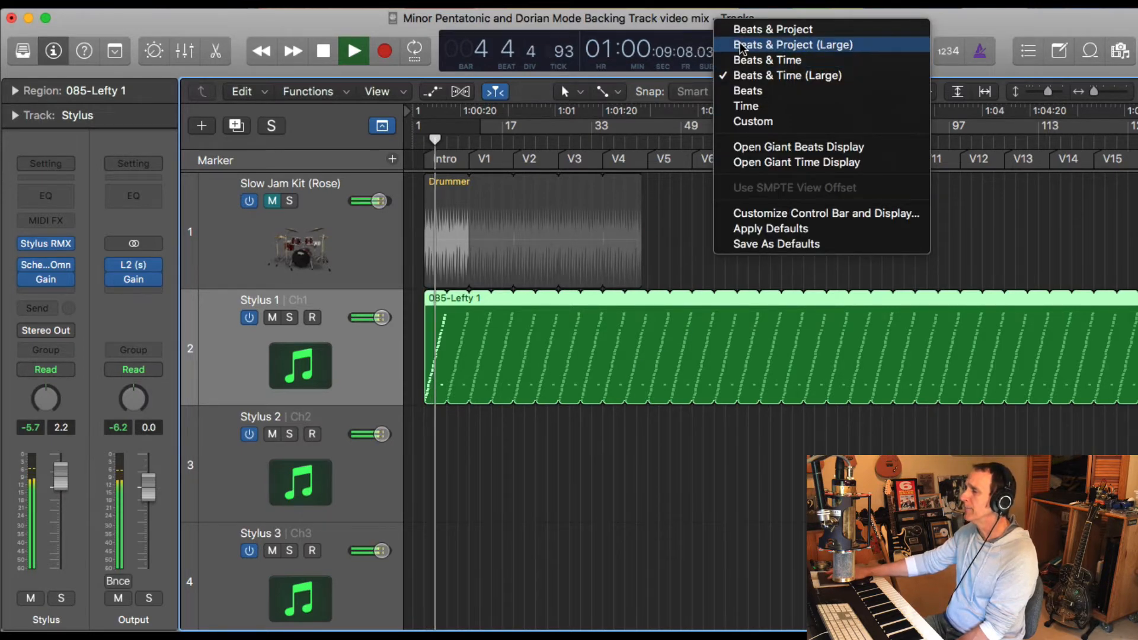
left_click(739, 46)
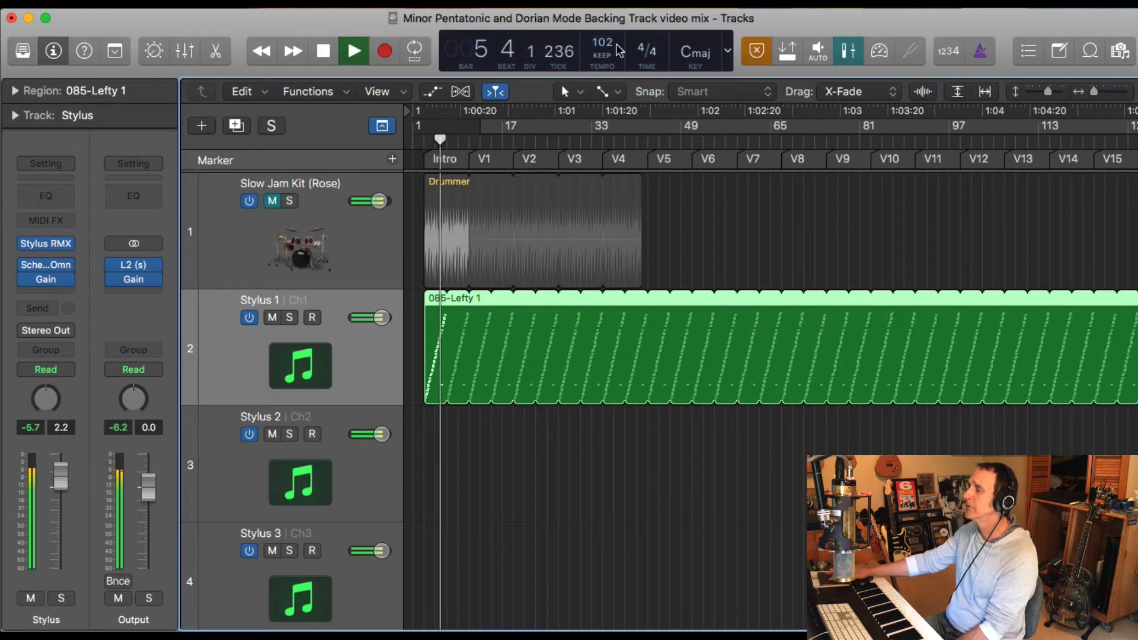
left_click(726, 51)
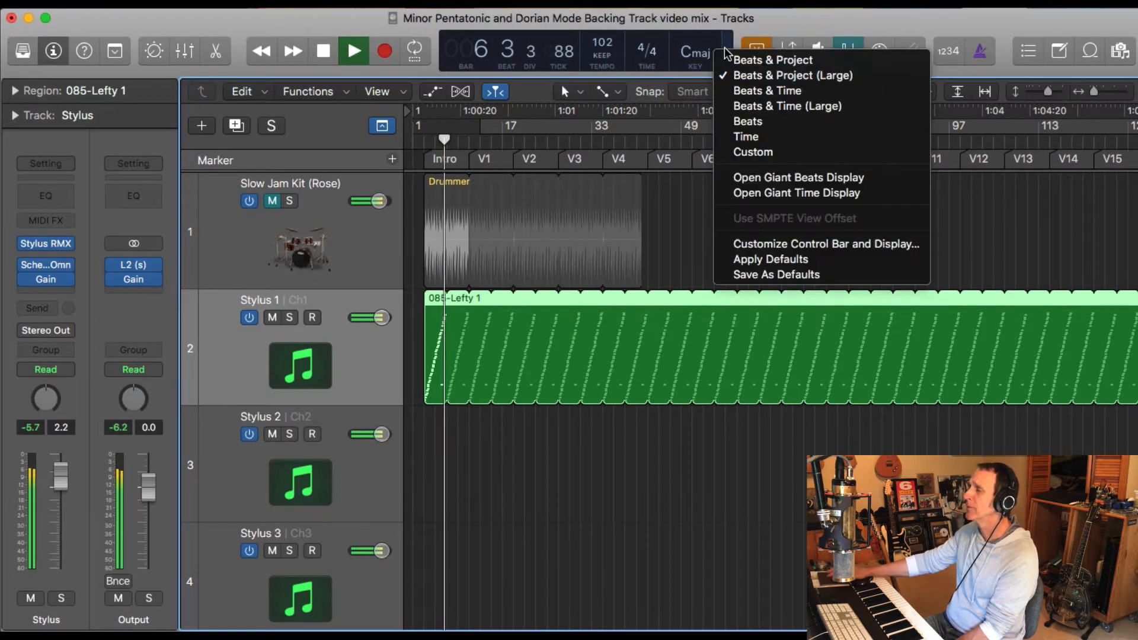
left_click(750, 99)
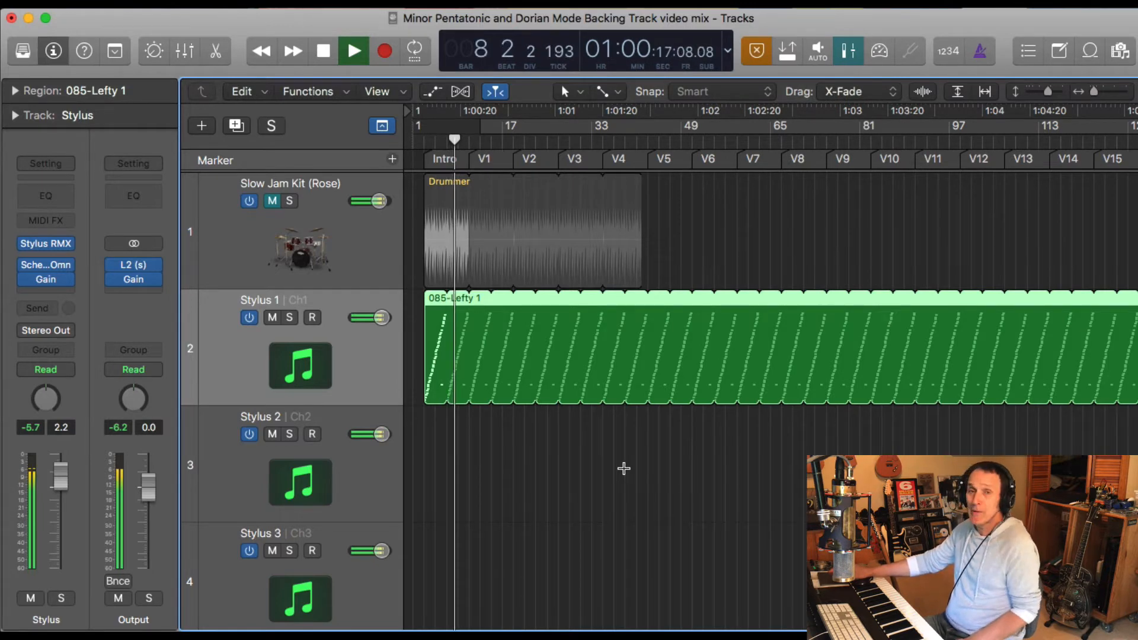
key("space")
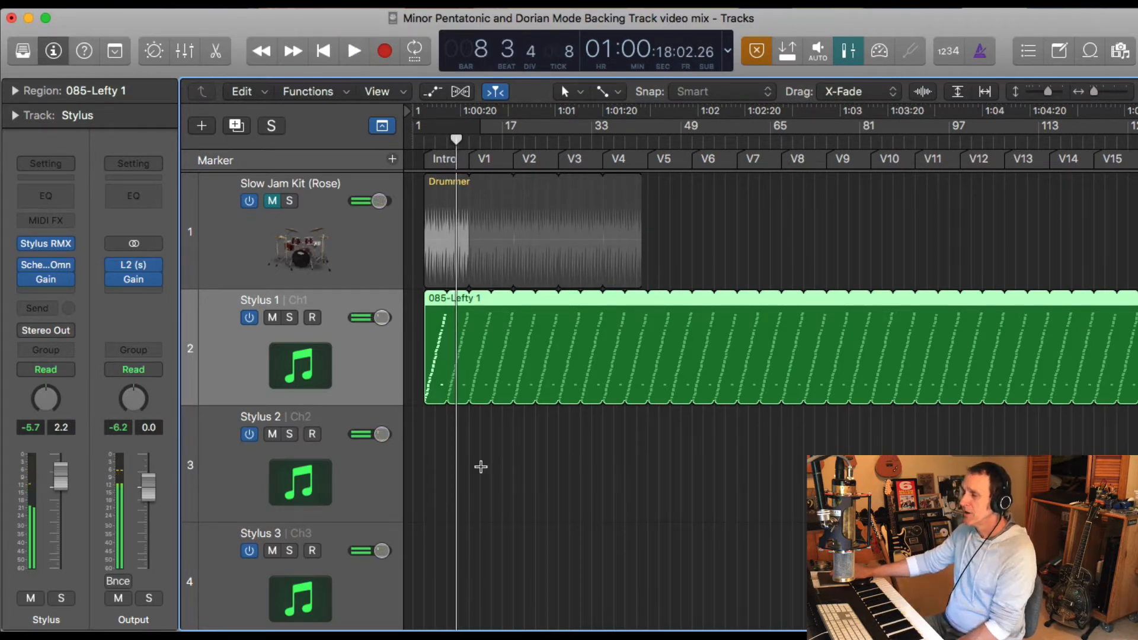
Step: Select the Elec Guit. track holding the single intro region, move the playhead to bar 18, and unmute the track
scroll(480, 466, "down", 15)
scroll(480, 466, "down", 6)
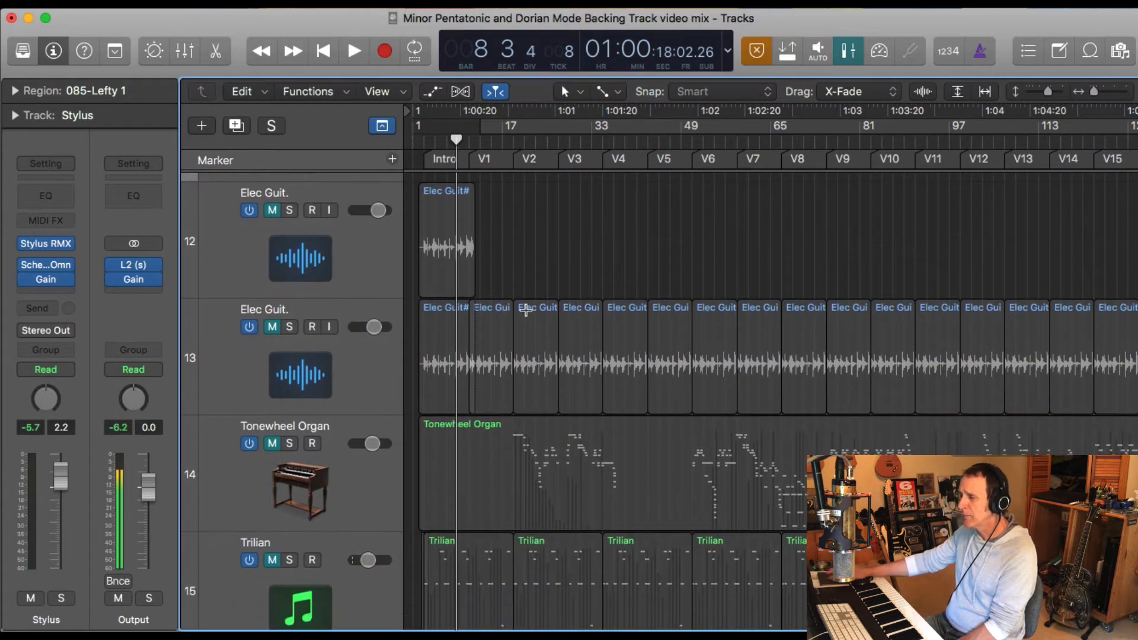
left_click(364, 254)
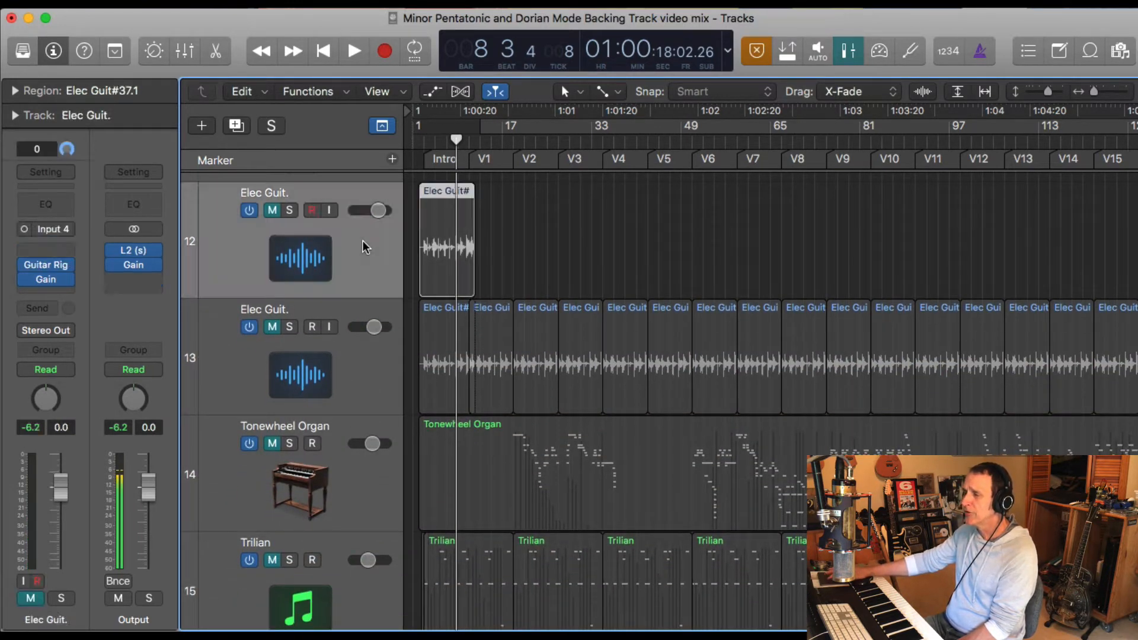
scroll(334, 218, "up", 2)
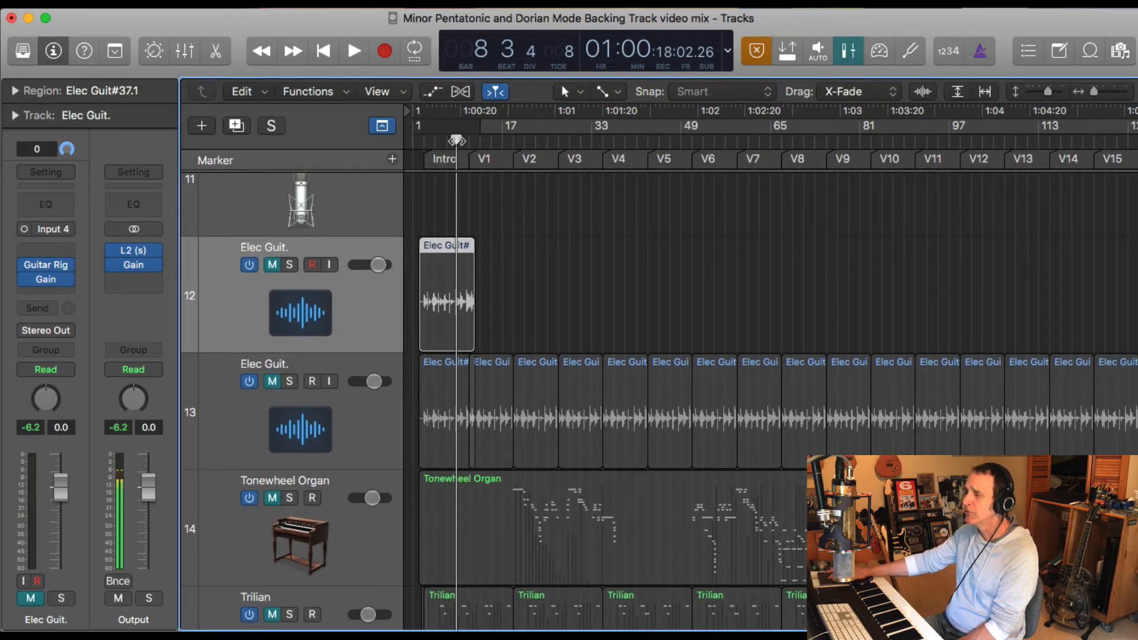
left_click_drag(457, 141, 508, 141)
left_click(276, 267)
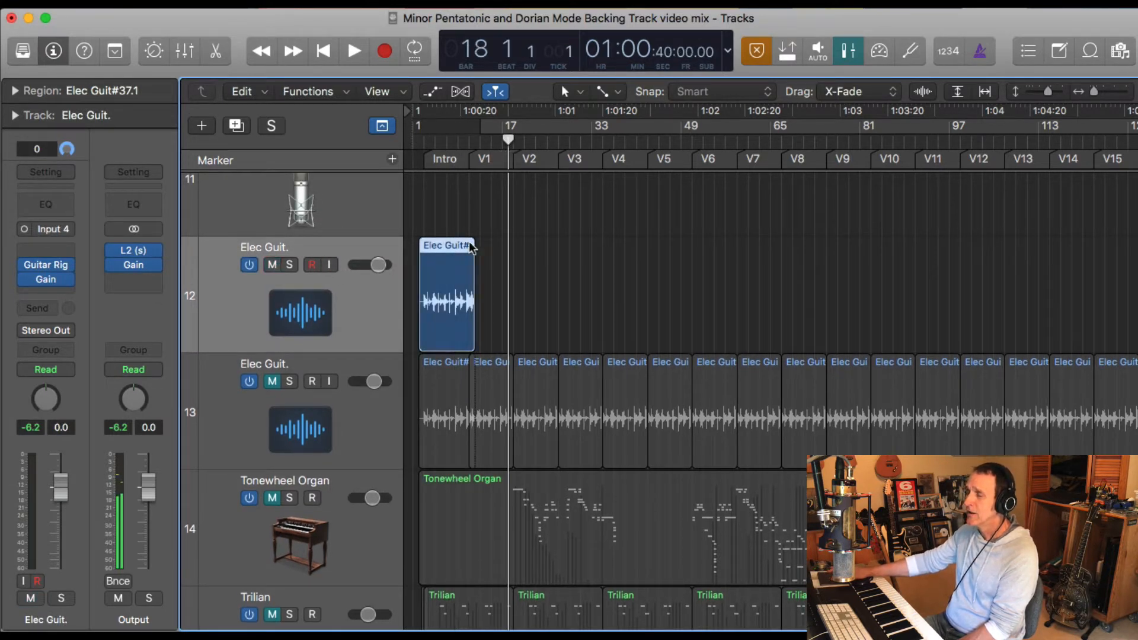
Step: Play the song from the beginning to hear the intro guitar region, and stop playback partway through the intro
key("shift+space")
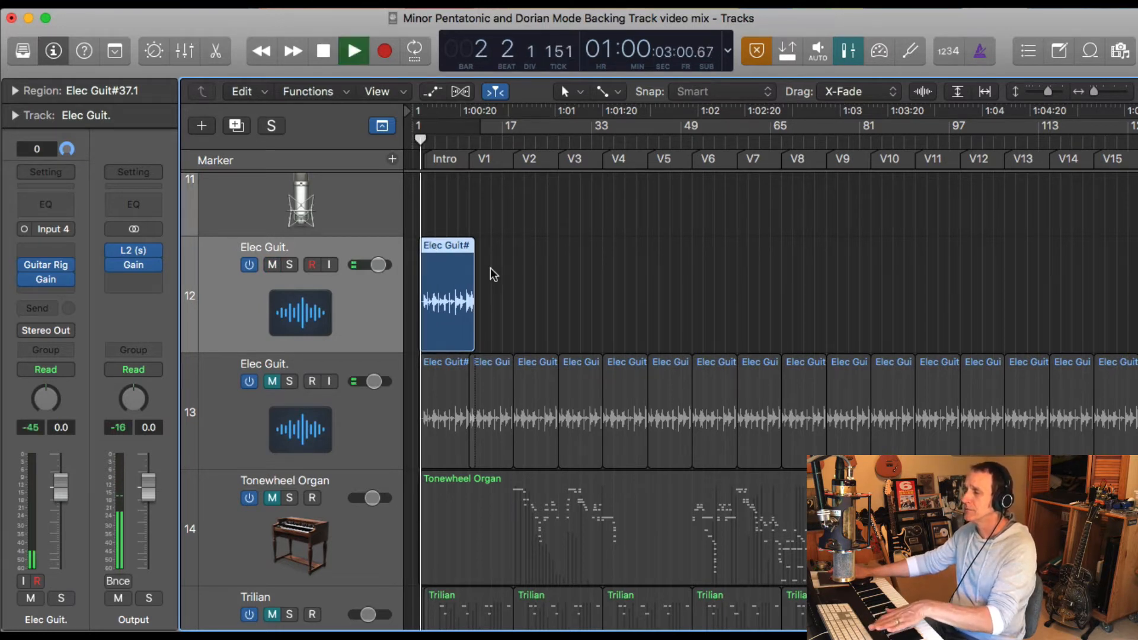
left_click(490, 269)
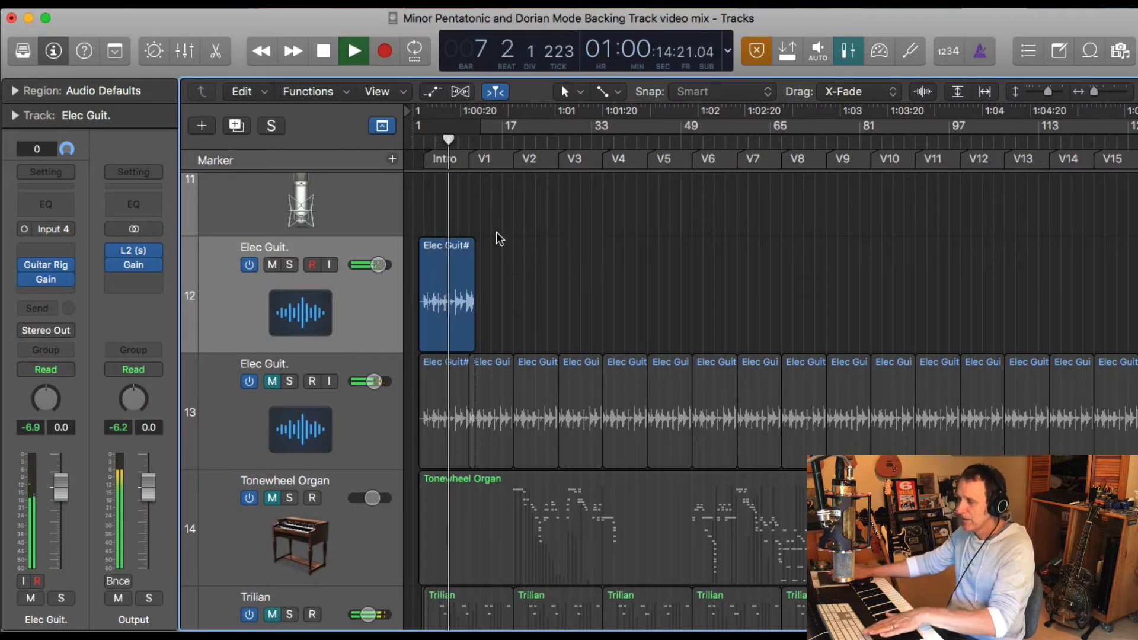
key("space")
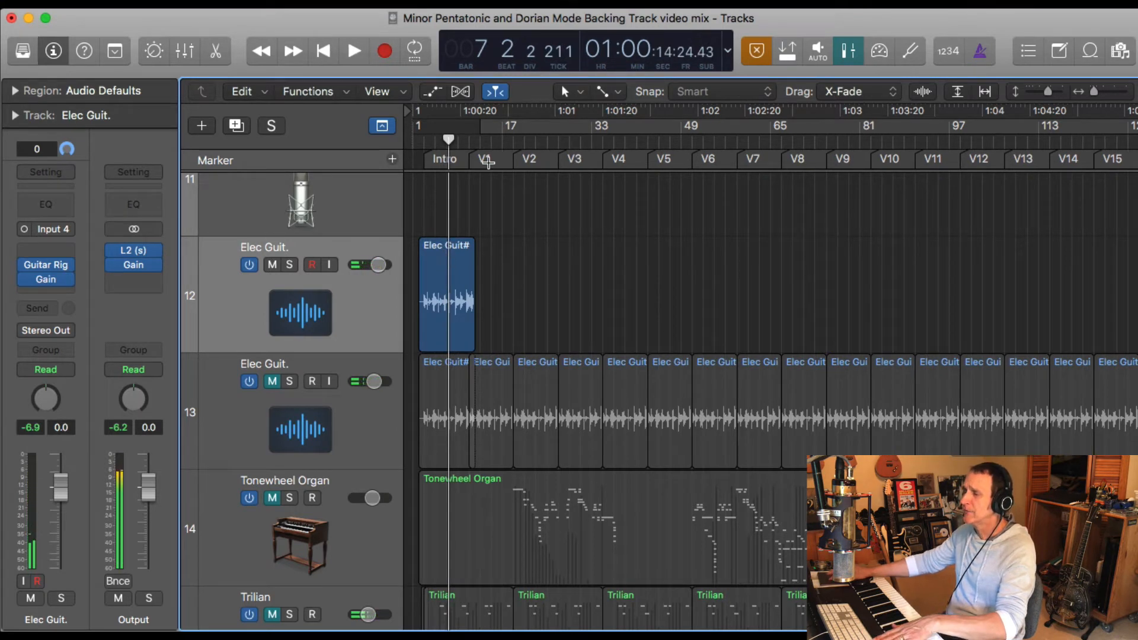
Step: Play briefly from the start of V2, stop, and enable input monitoring and recording on Elec Guit. track 12
left_click_drag(450, 139, 513, 141)
key("space")
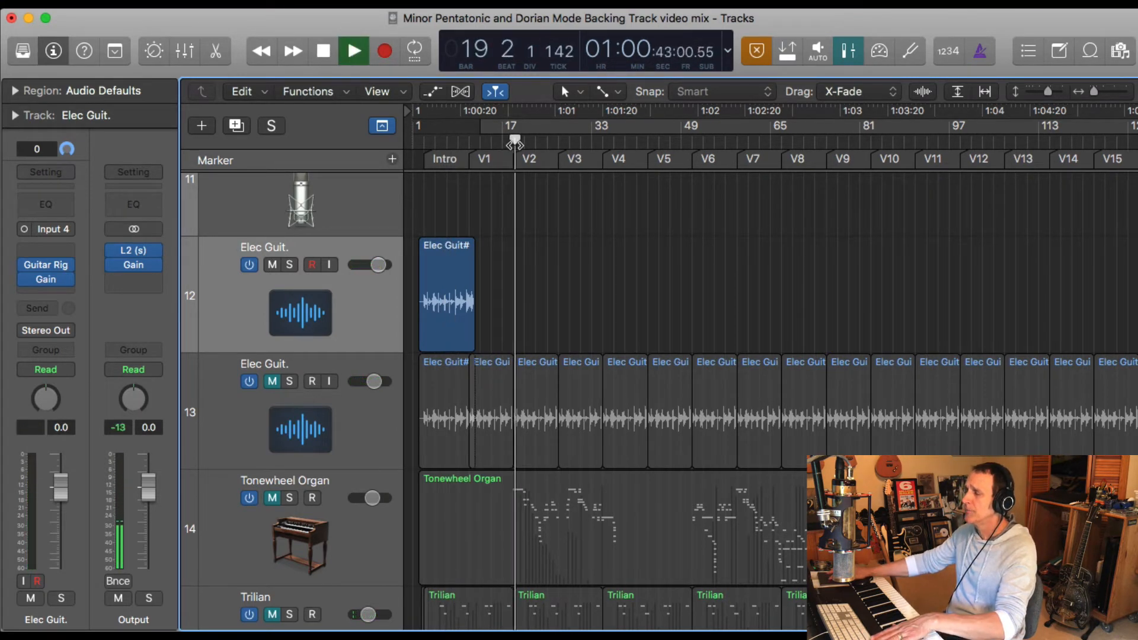
key("space")
left_click(327, 265)
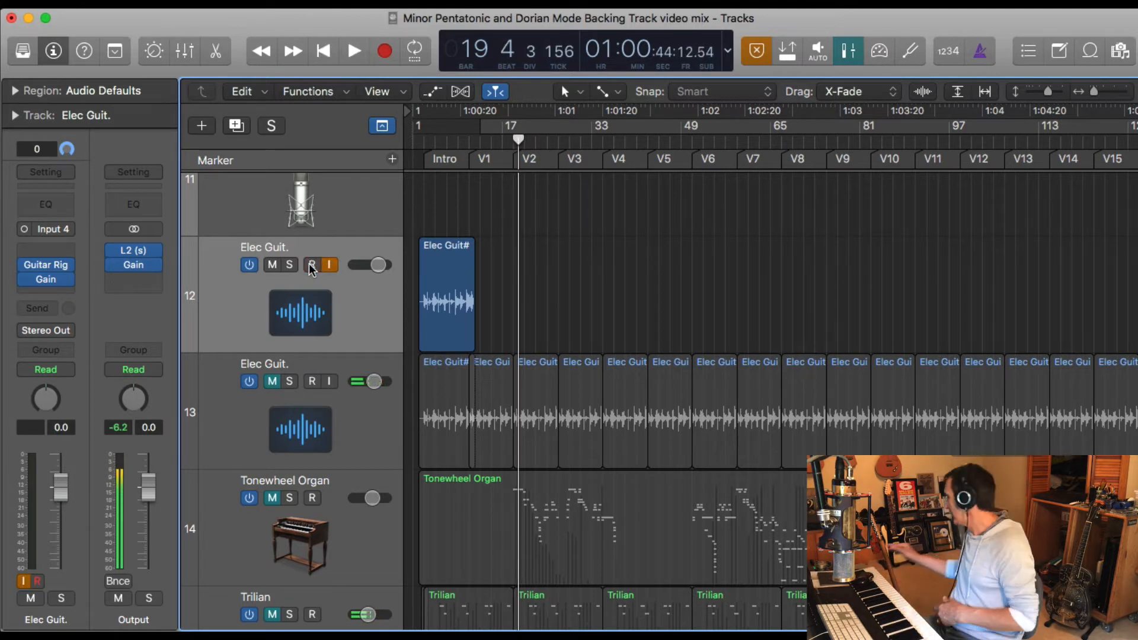
left_click(311, 265)
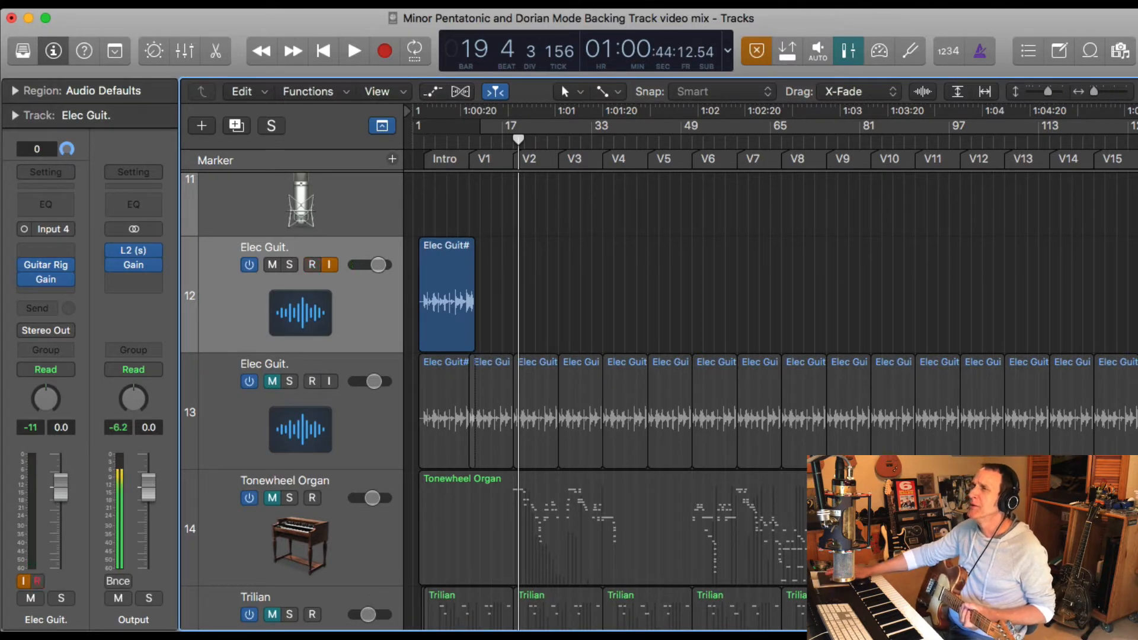
Step: Bring up the Guitar Rig plug-in of Elec Guit. track 12 and position its window over the Tracks area
key("super+Tab")
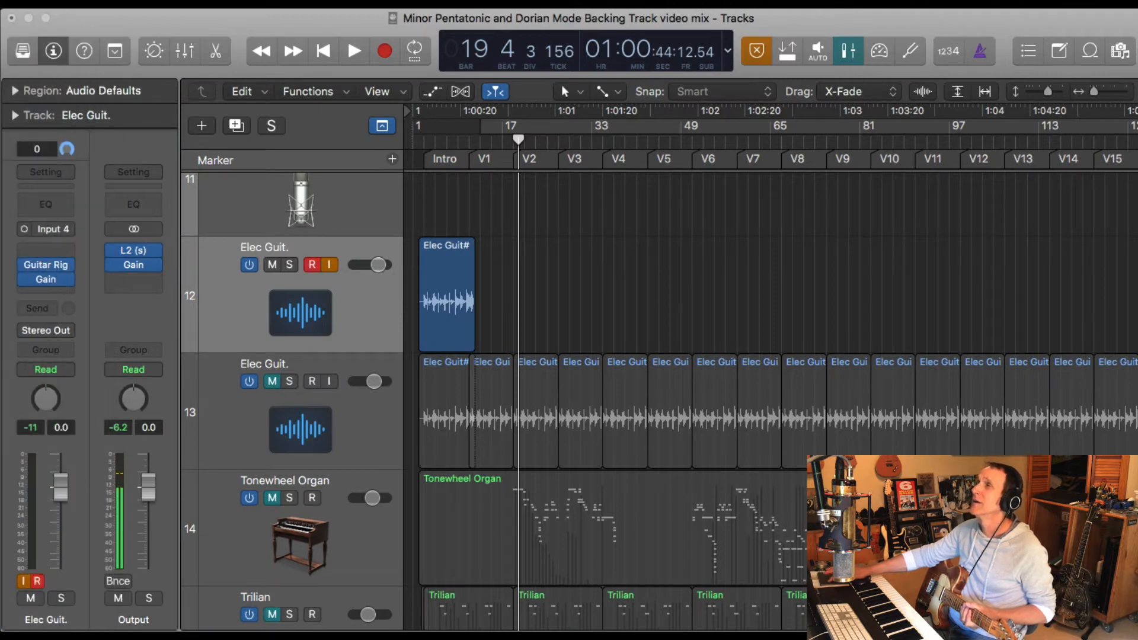
key("super+Tab")
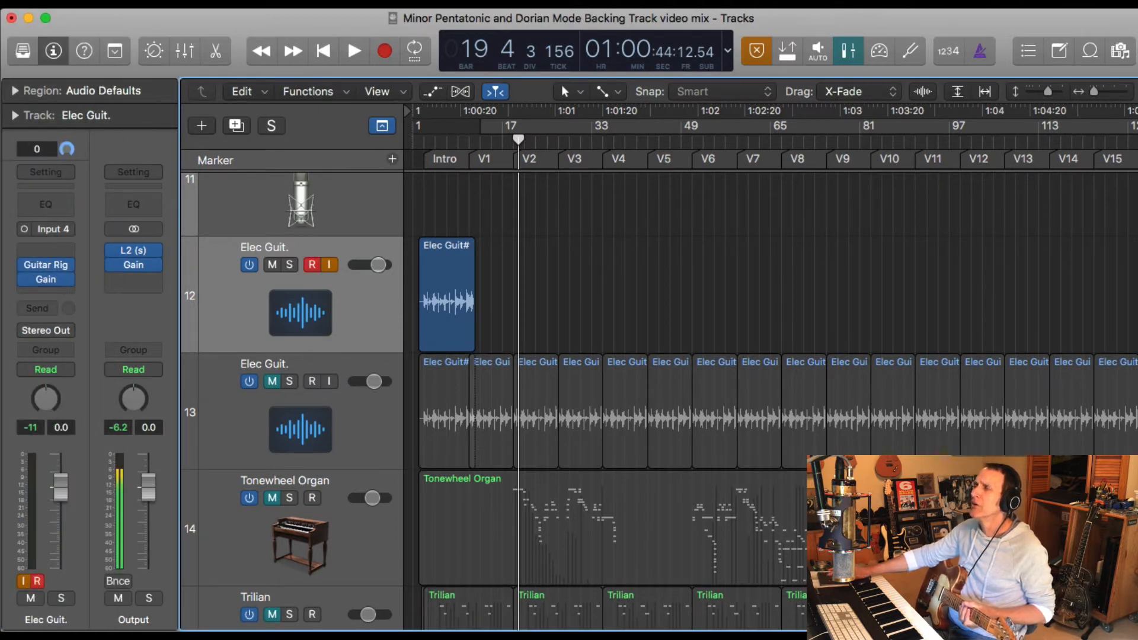
key("super+Tab")
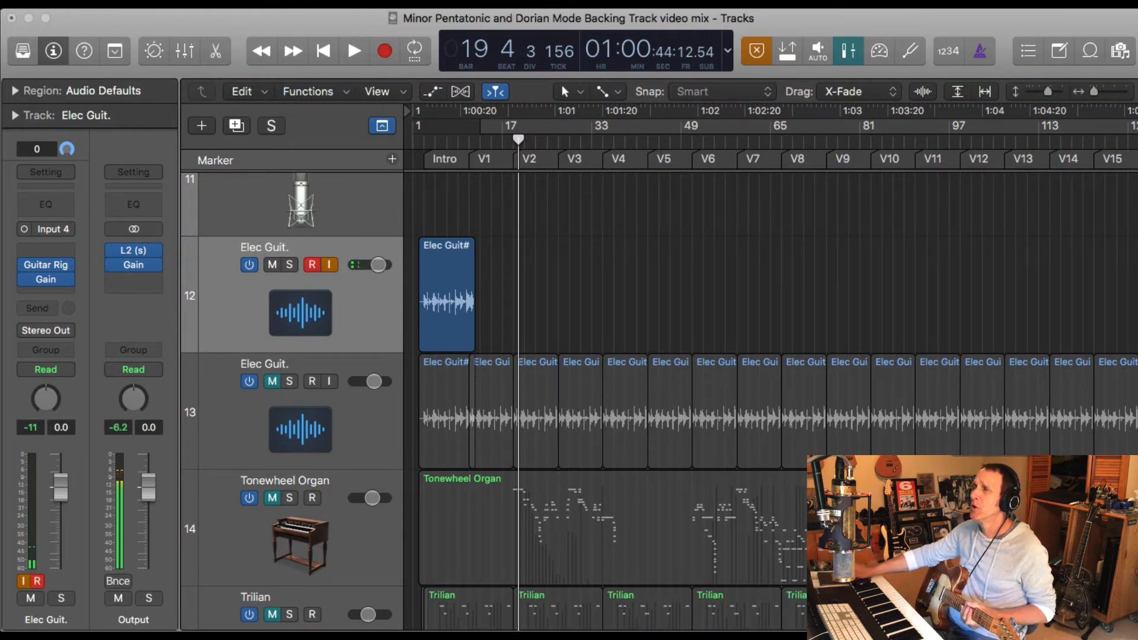
left_click_drag(1, 62, 589, 28)
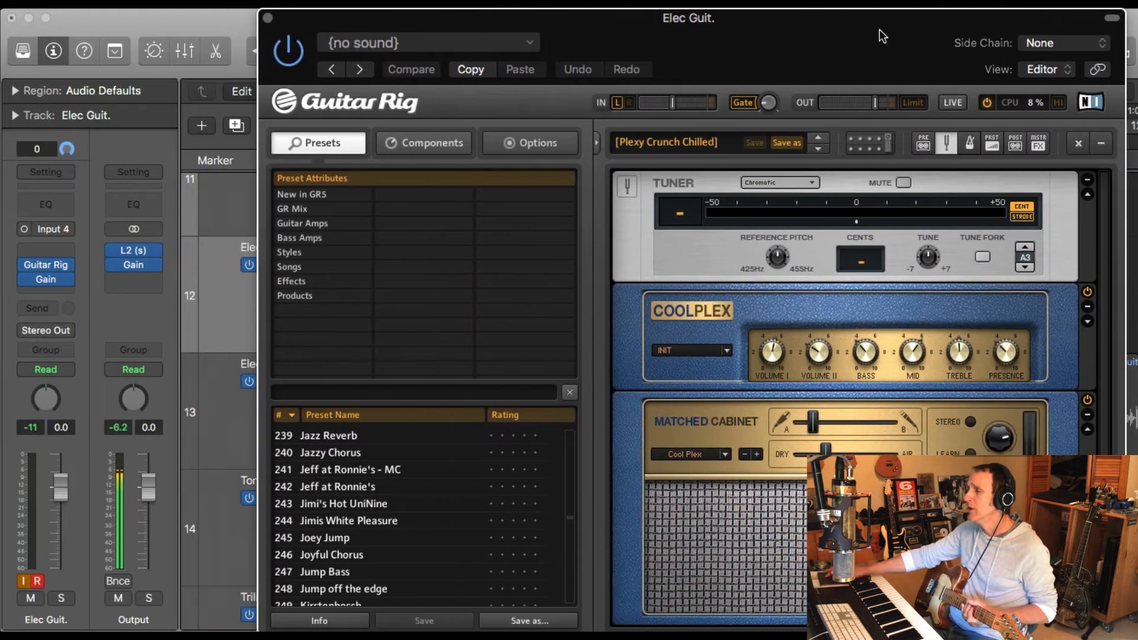
left_click_drag(879, 29, 813, 13)
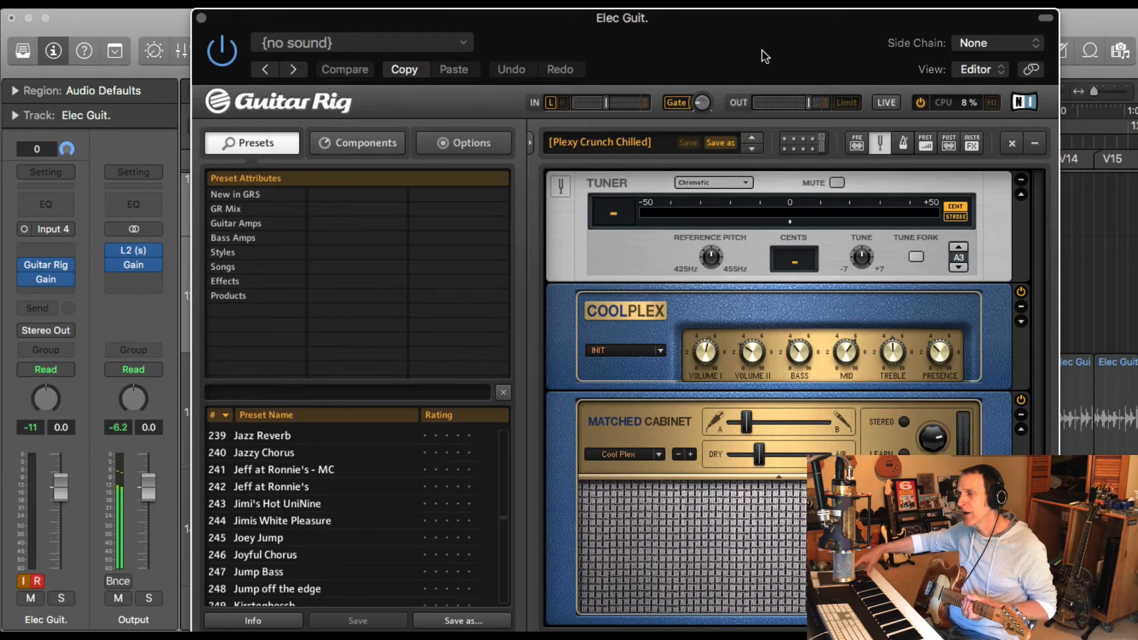
left_click_drag(762, 50, 824, 10)
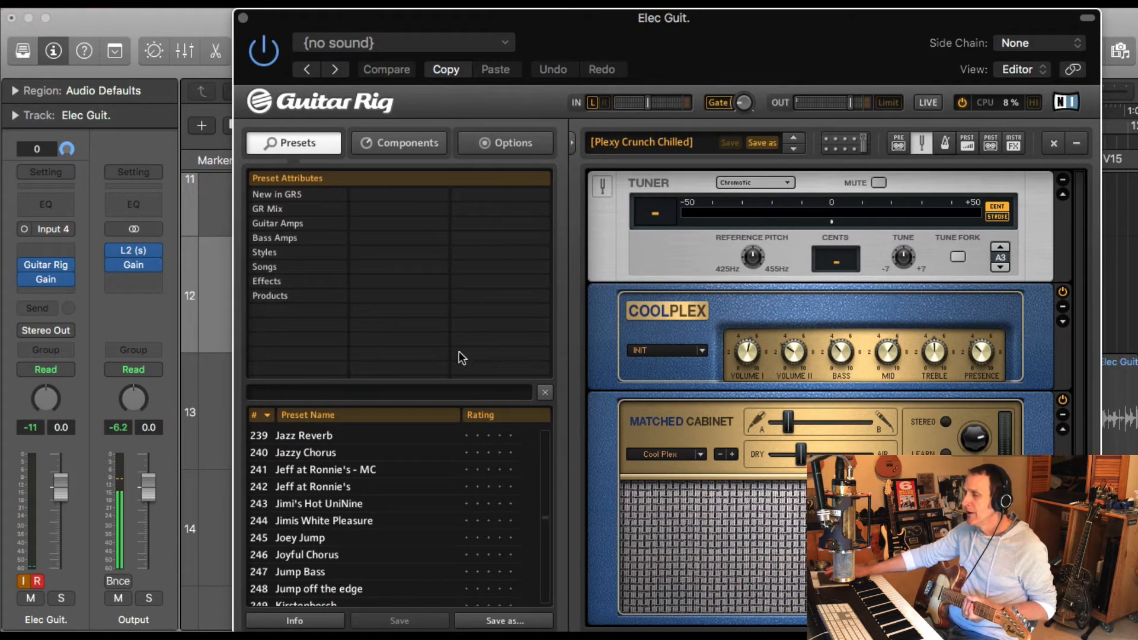
Step: Load the 1993 Hot Solo Rig preset from the start of Guitar Rig's preset list
scroll(396, 500, "up", 20)
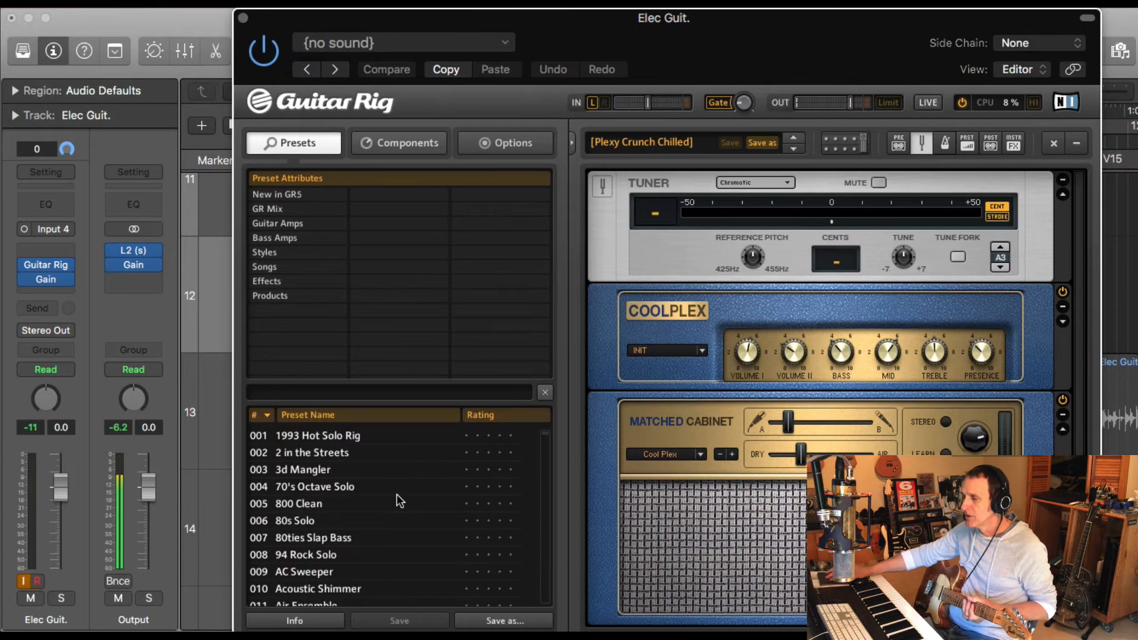
left_click(334, 435)
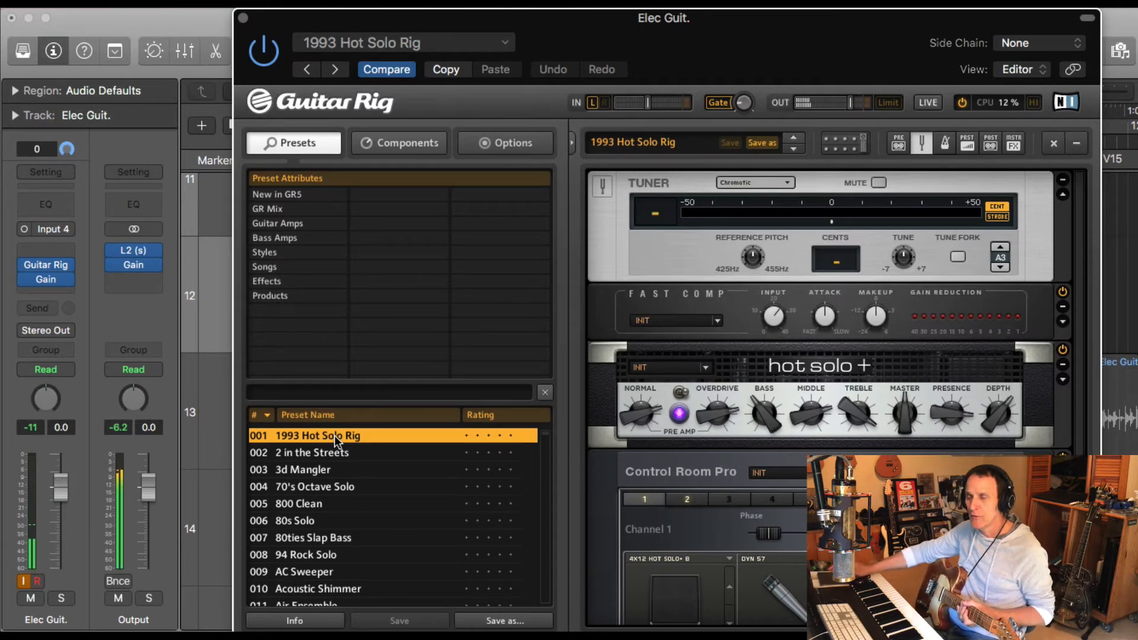
Step: Browse Guitar Rig's preset list and load the Plexy Crunch Chilled preset
scroll(341, 522, "down", 20)
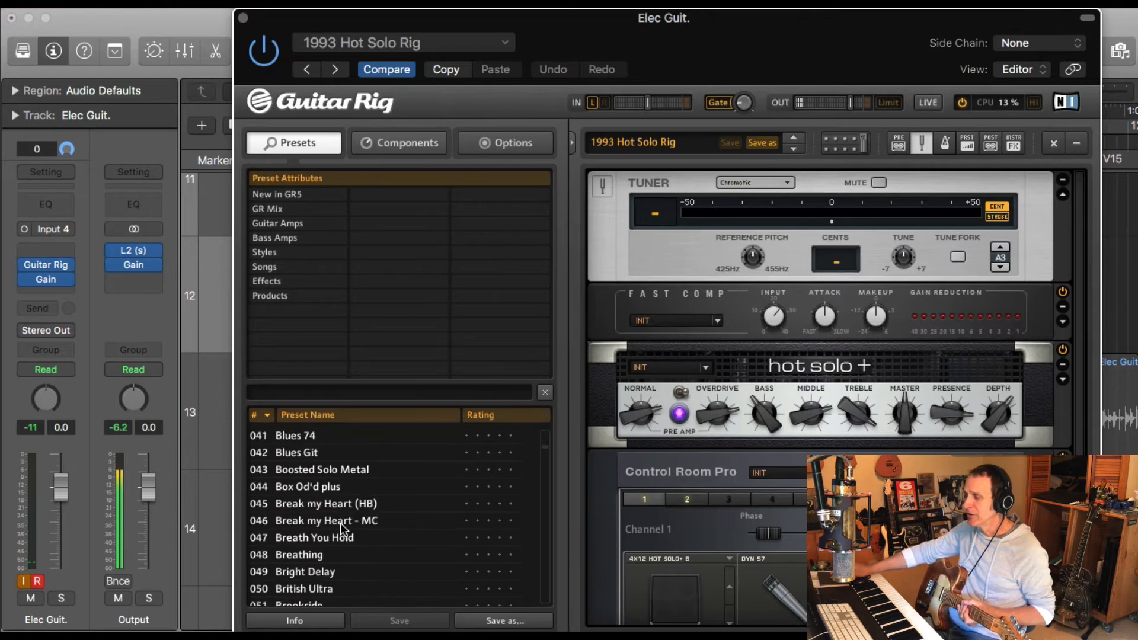
scroll(341, 523, "down", 7)
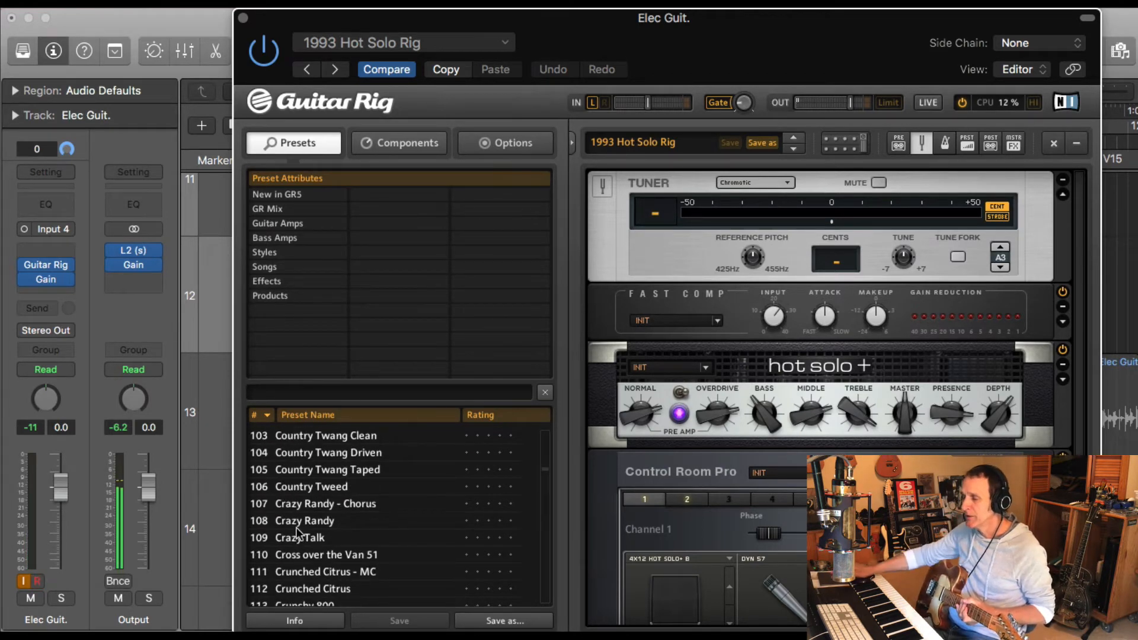
scroll(296, 527, "down", 4)
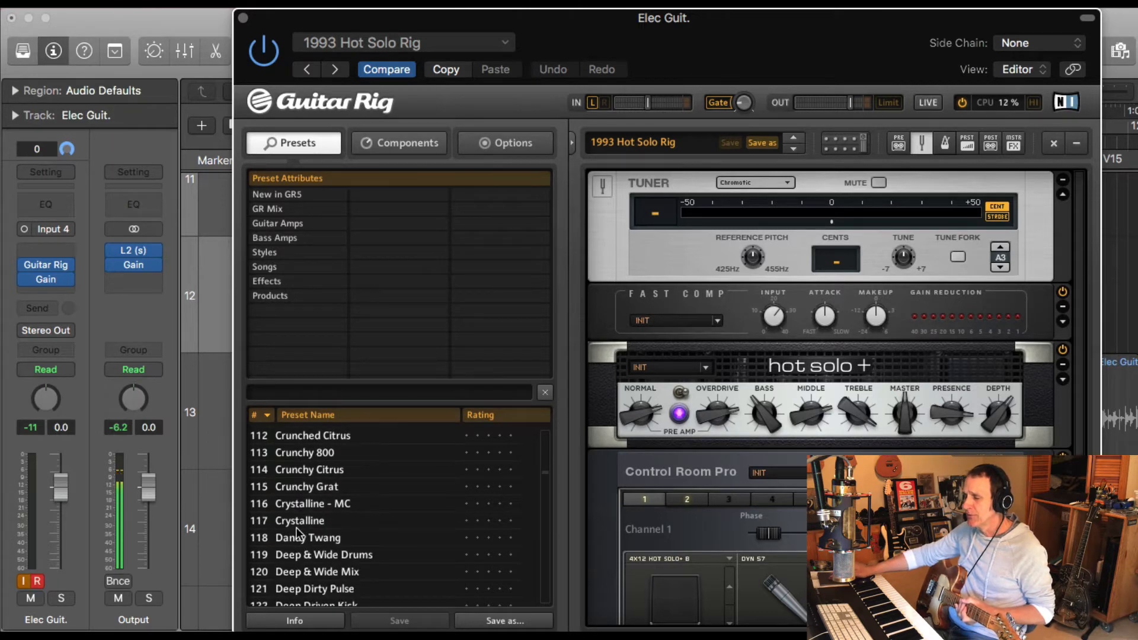
scroll(296, 527, "down", 10)
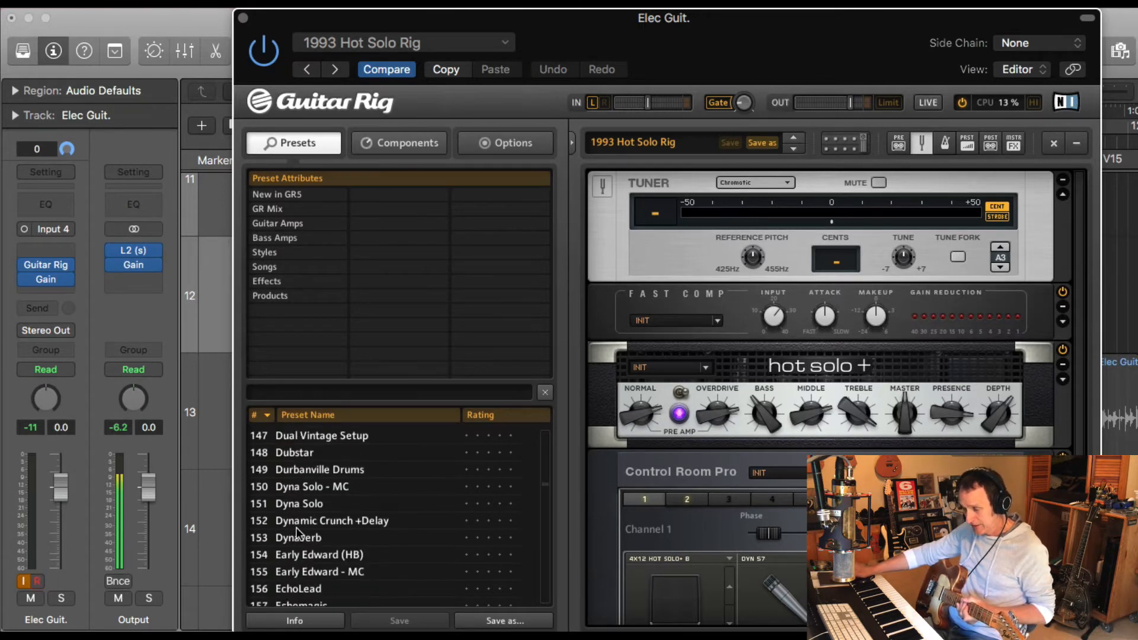
scroll(296, 528, "down", 2)
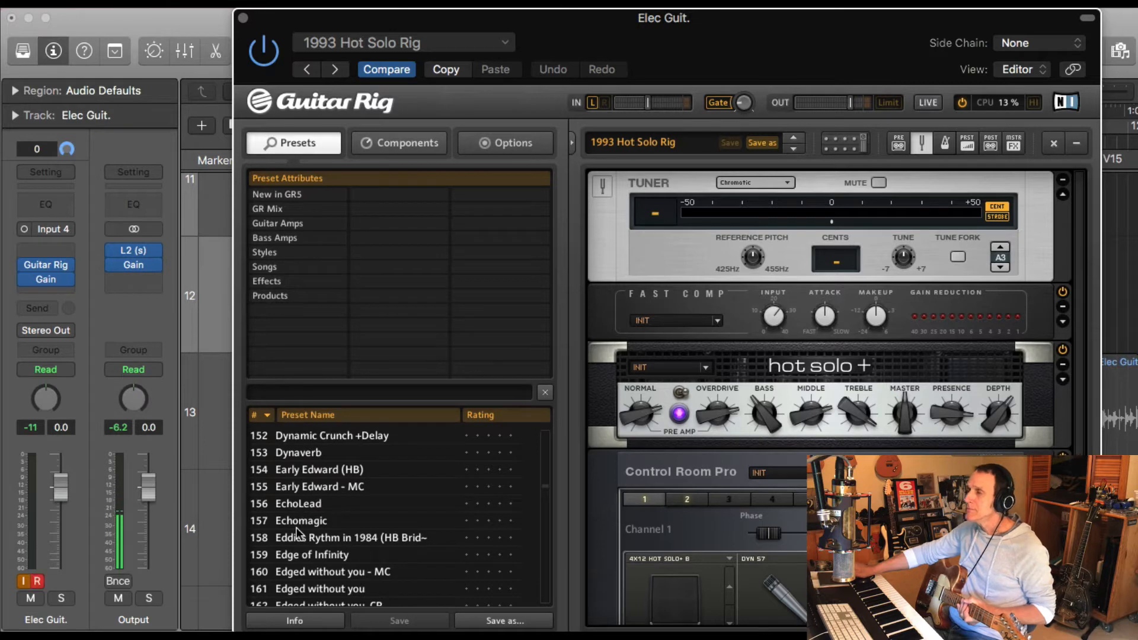
scroll(296, 528, "down", 2)
scroll(297, 527, "down", 2)
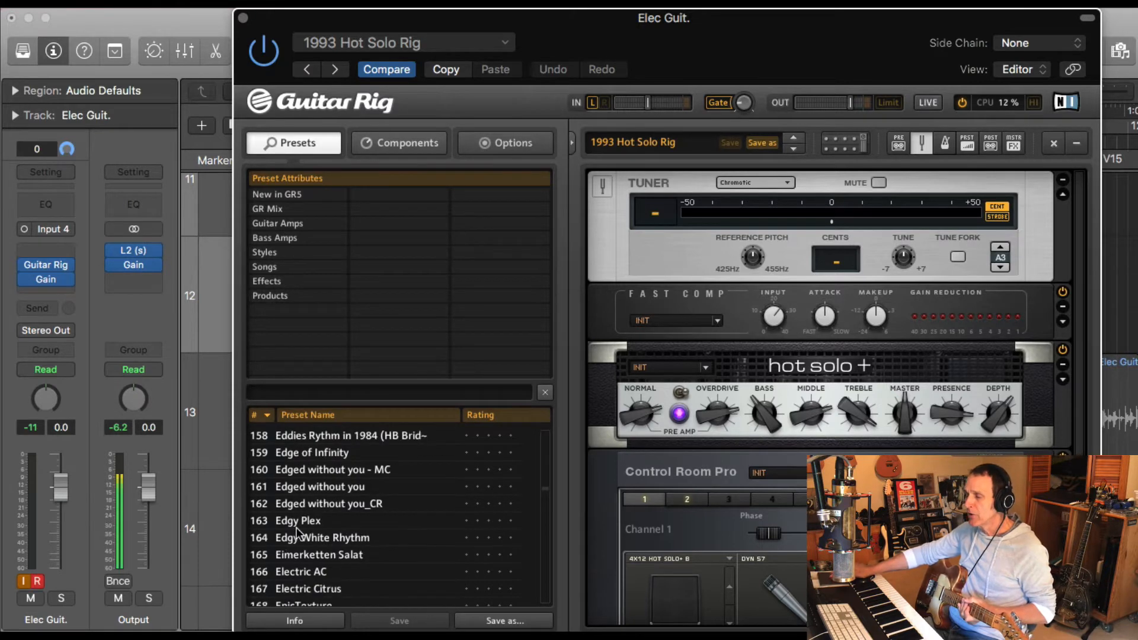
scroll(296, 528, "down", 14)
scroll(296, 527, "down", 20)
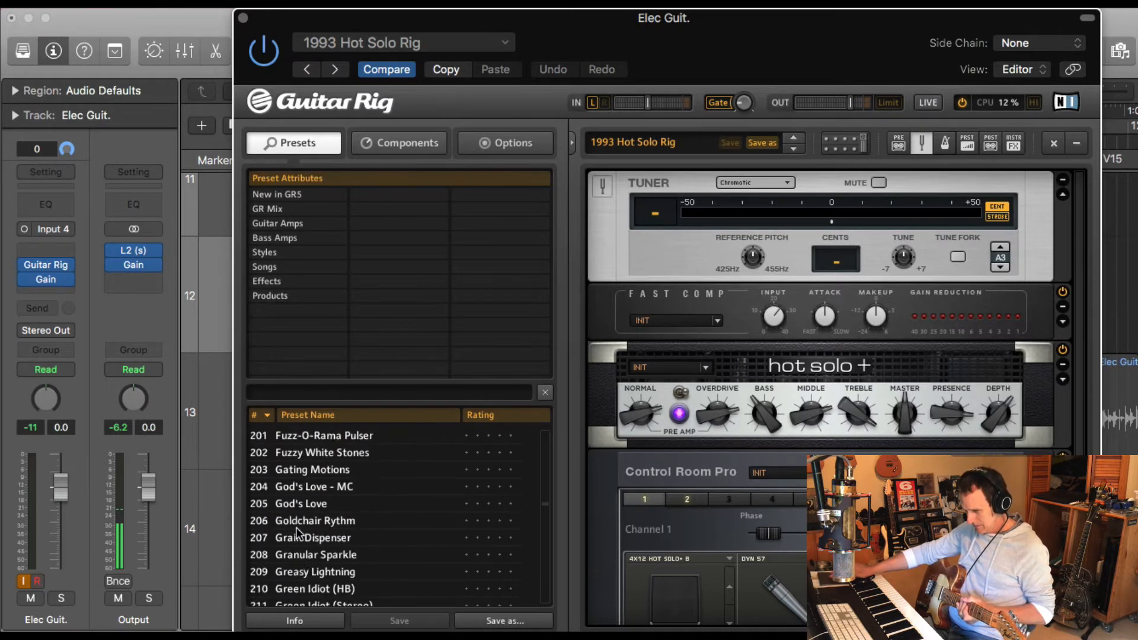
scroll(297, 528, "down", 20)
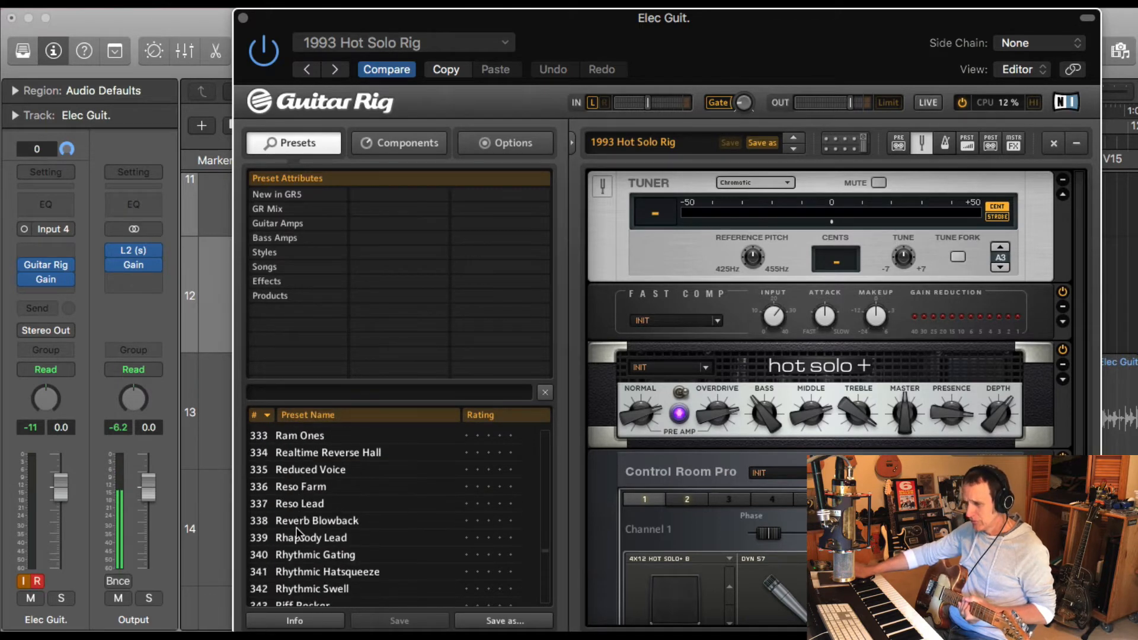
scroll(296, 527, "up", 3)
scroll(297, 527, "up", 7)
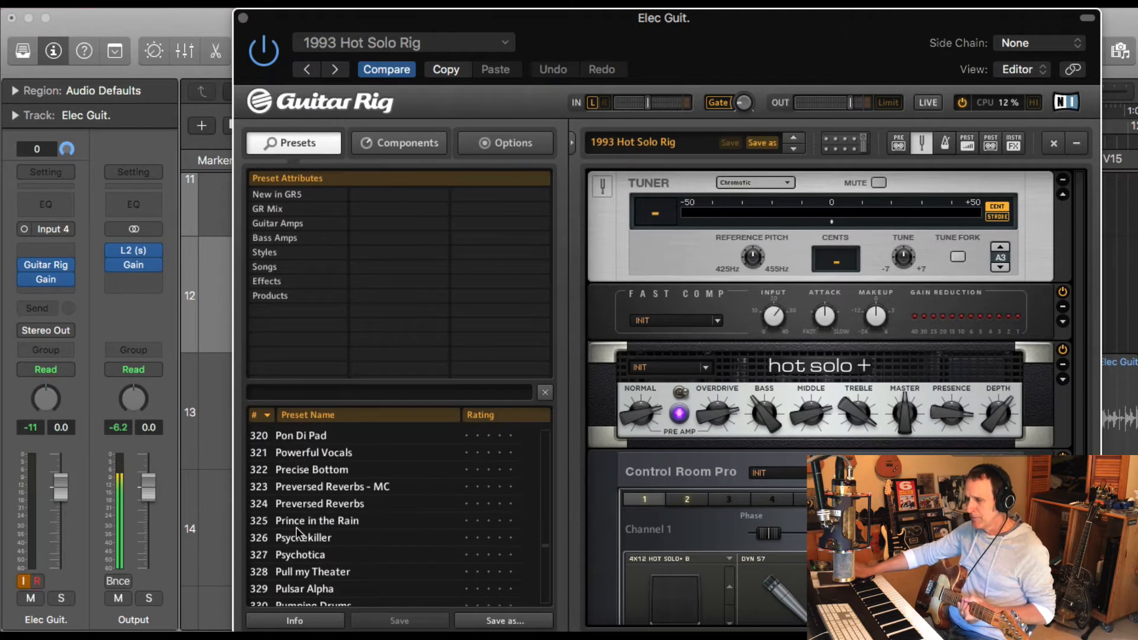
scroll(296, 527, "up", 3)
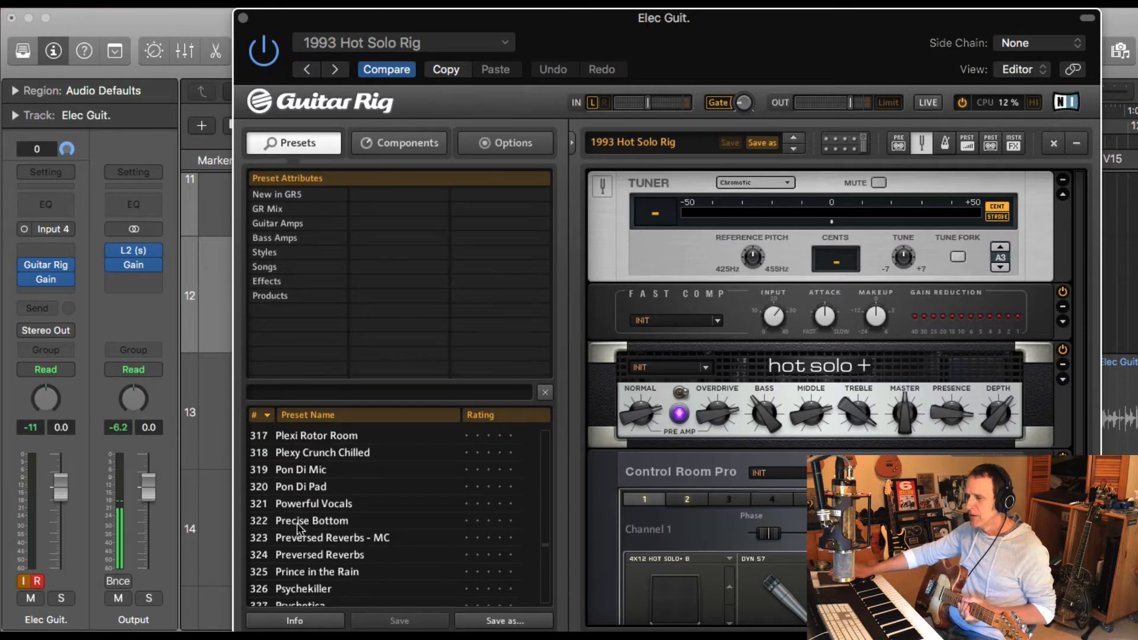
left_click(320, 456)
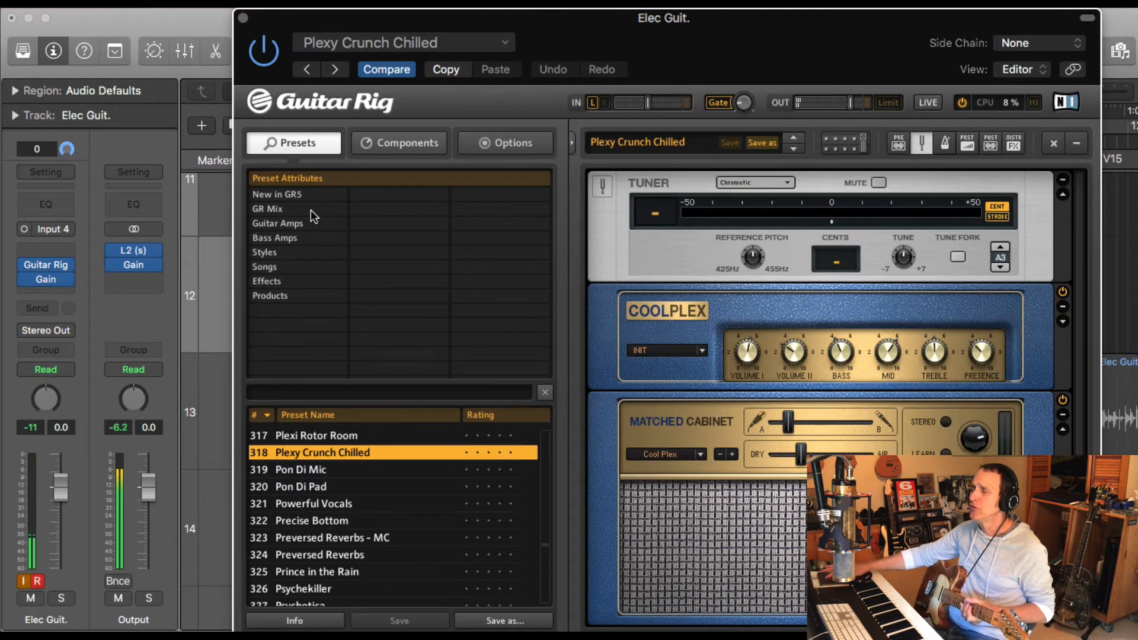
Step: View the Modulation category of Guitar Rig's components, return to the presets, and close the plug-in window
left_click(415, 142)
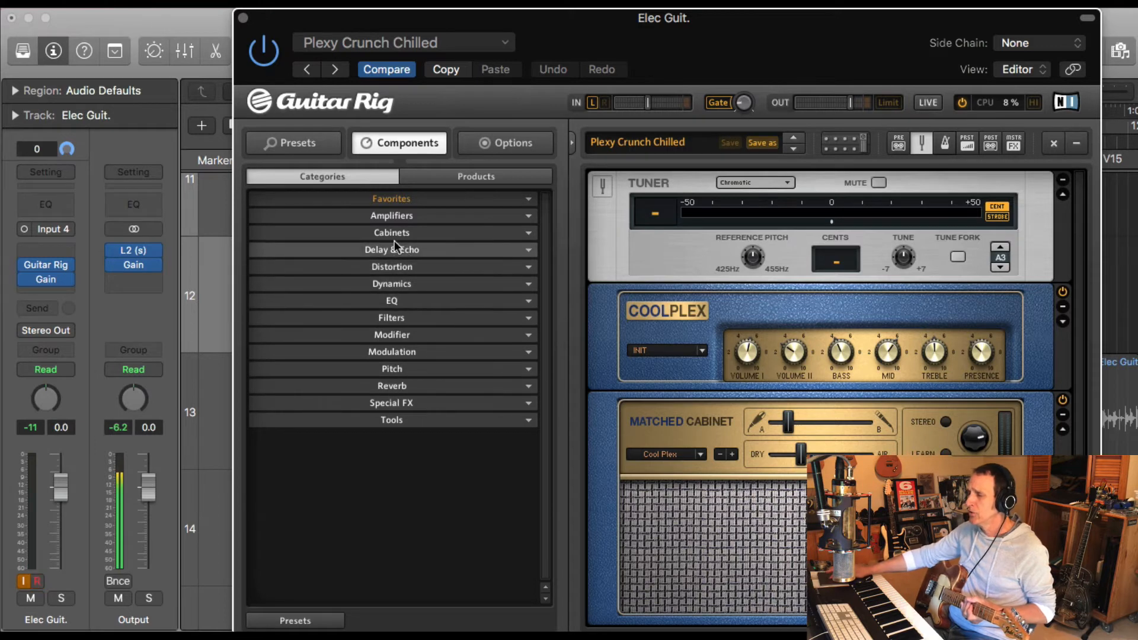
left_click(389, 351)
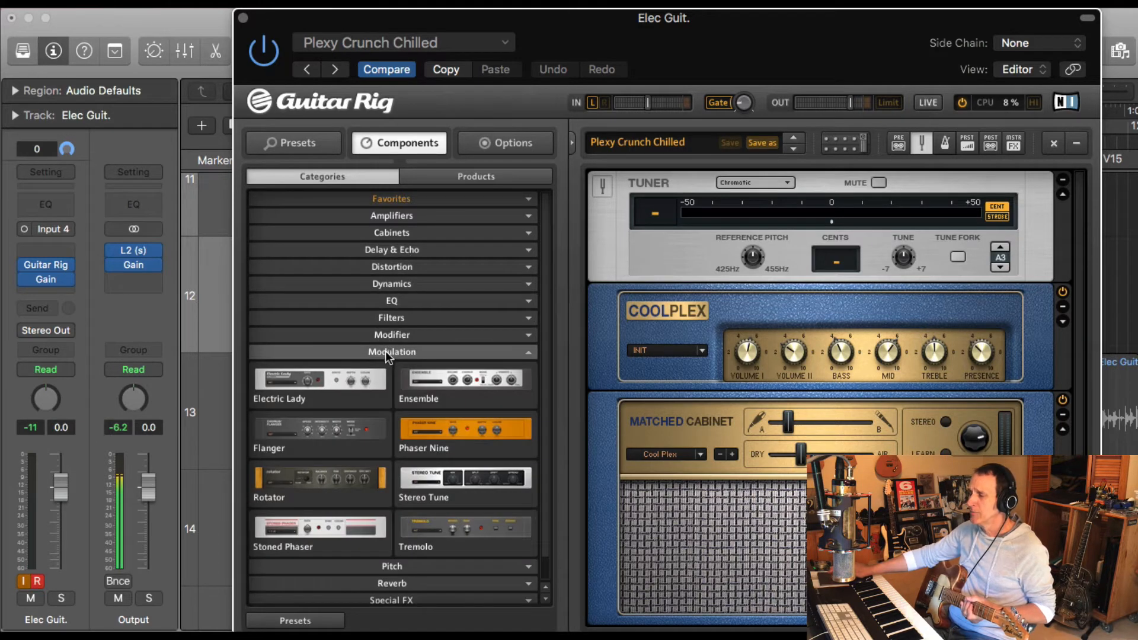
left_click(323, 147)
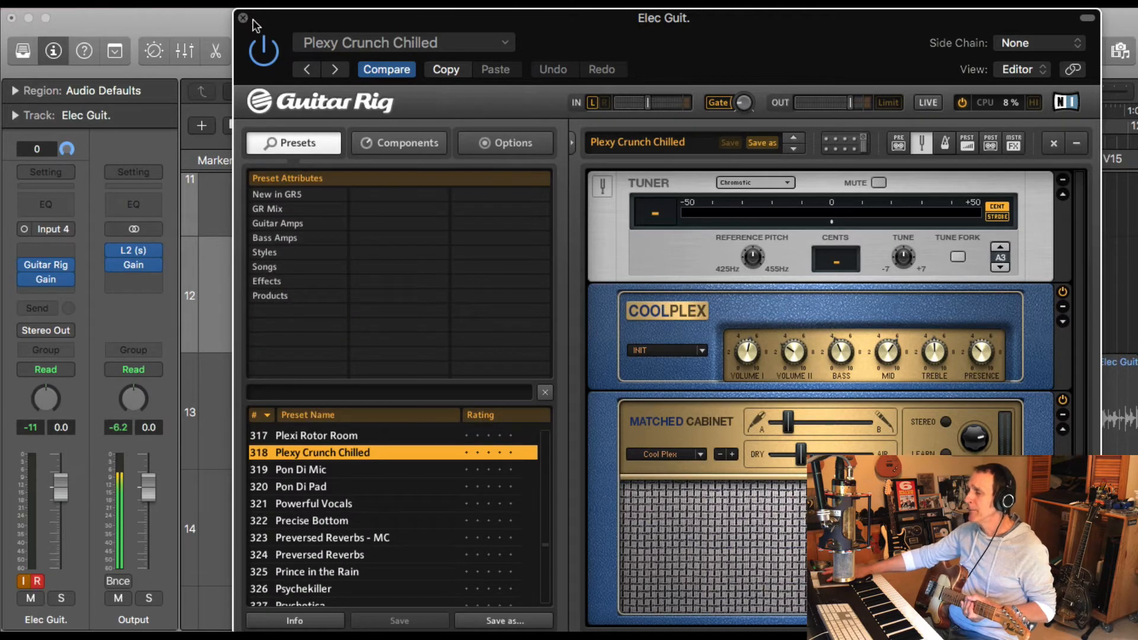
scroll(817, 409, "down", 5)
scroll(817, 409, "up", 5)
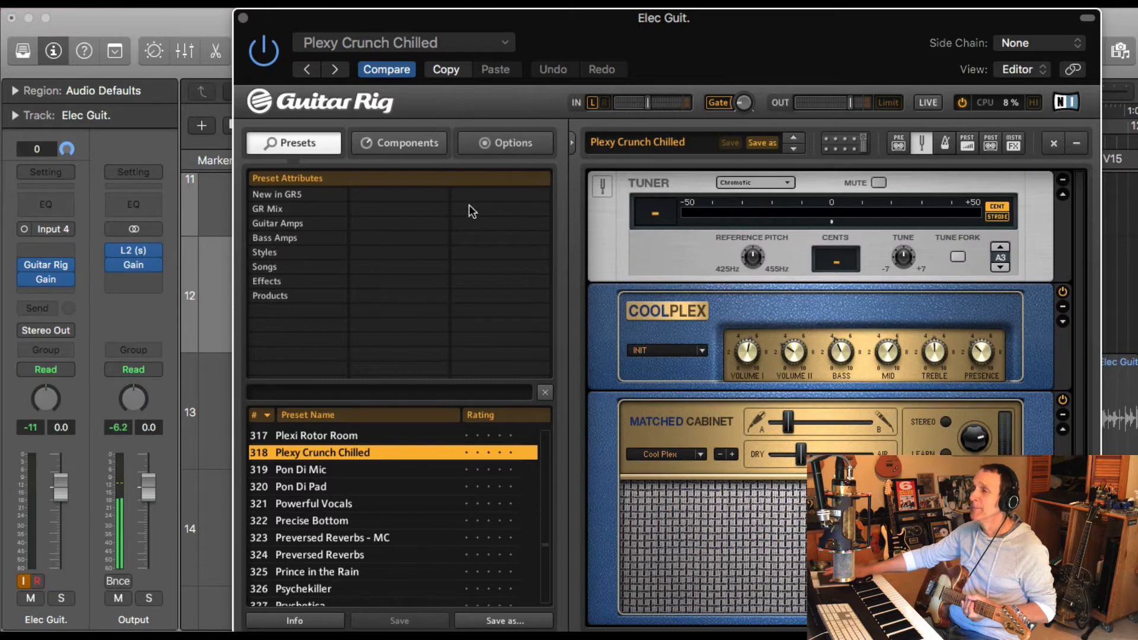
left_click(243, 17)
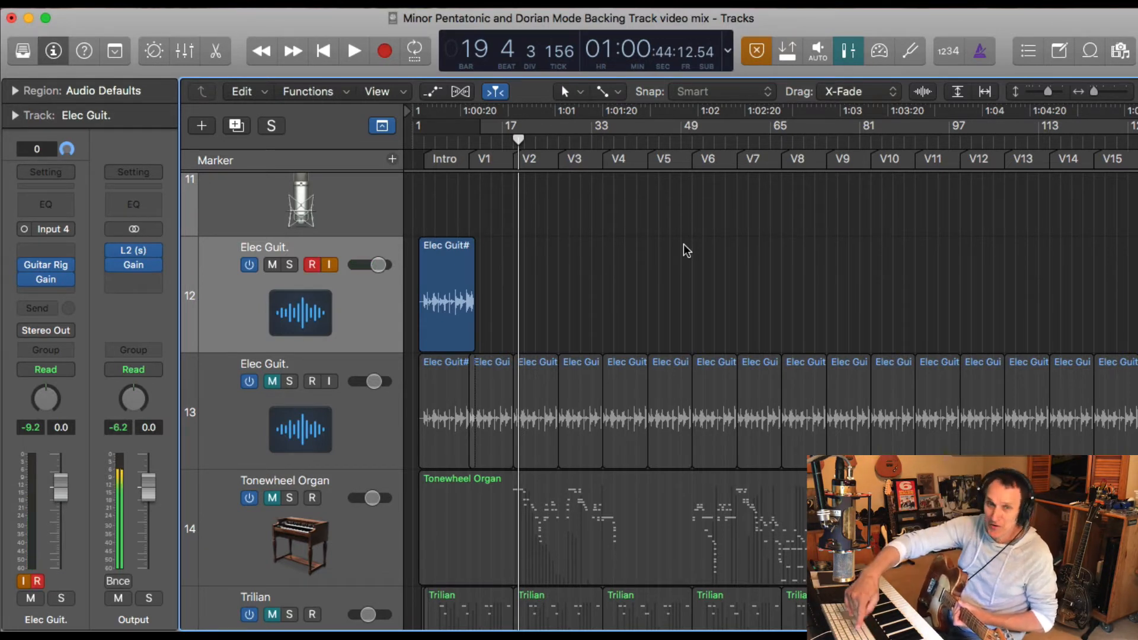
Step: Record an electric guitar take on track 12 from about bar 20 to bar 30
key("r")
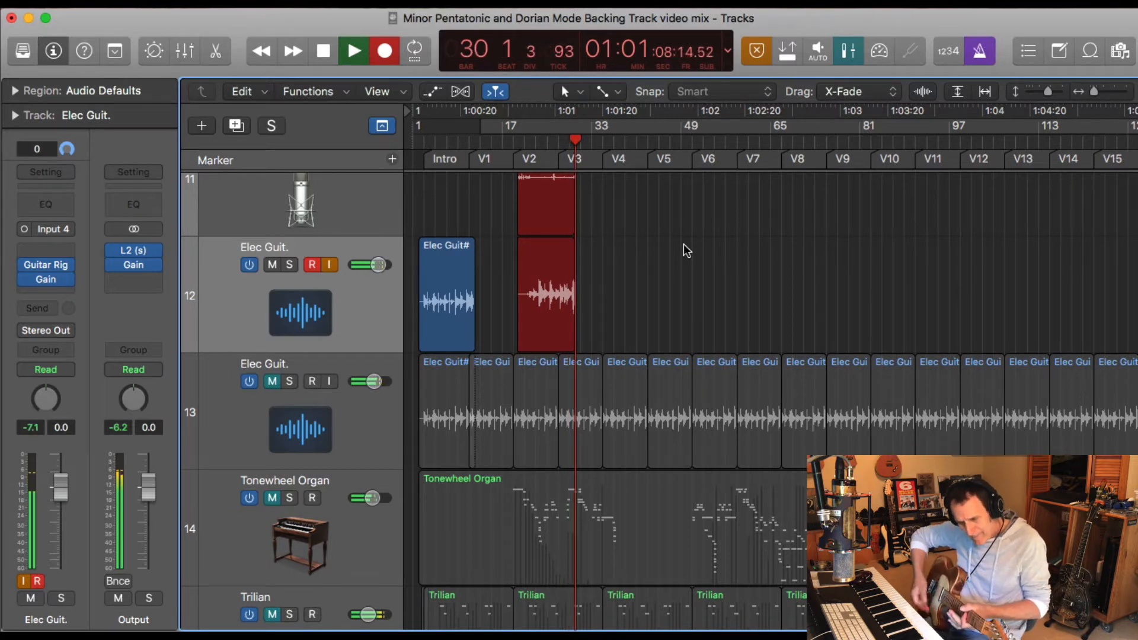
key("space")
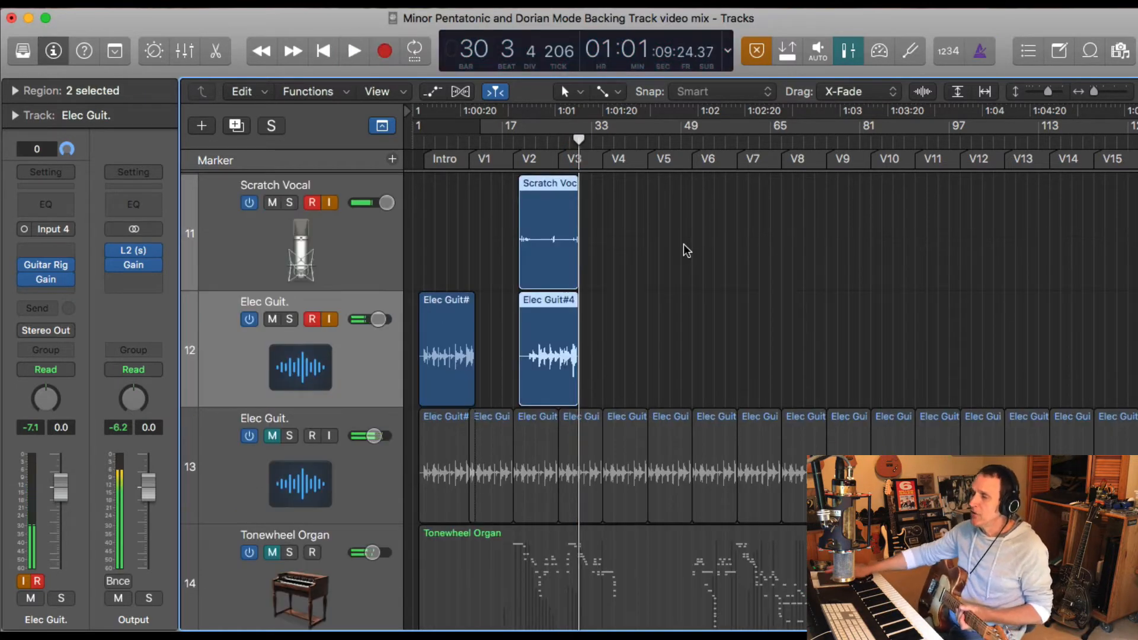
Step: View the intro guitar region and the new take on track 12 in the audio editor, and close the editor
left_click(442, 318)
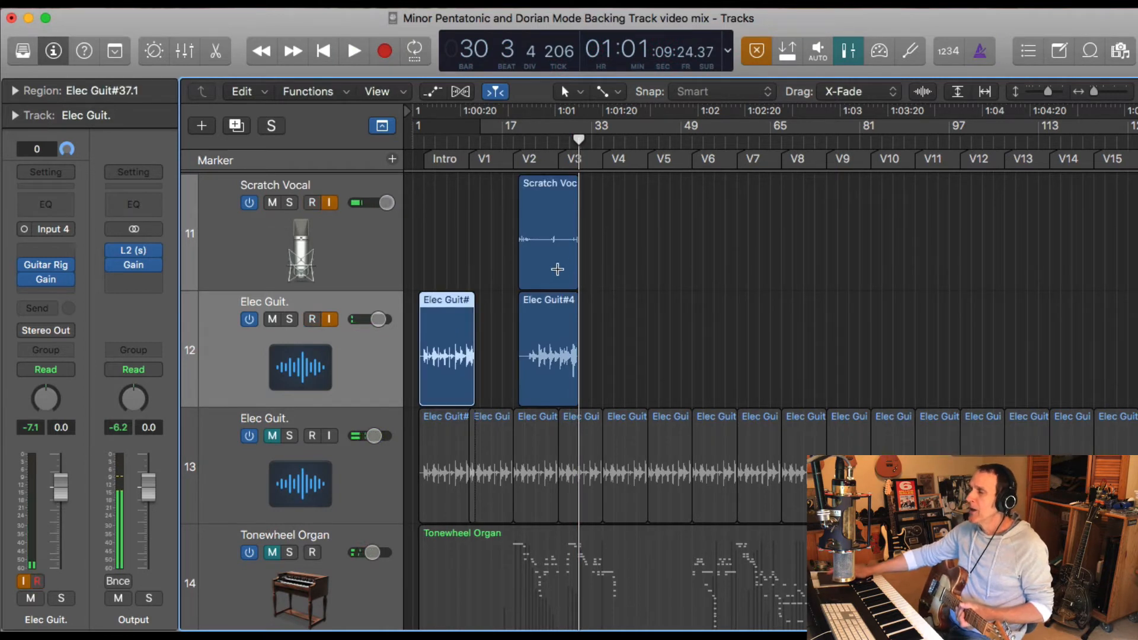
scroll(653, 246, "up", 3)
scroll(653, 246, "down", 2)
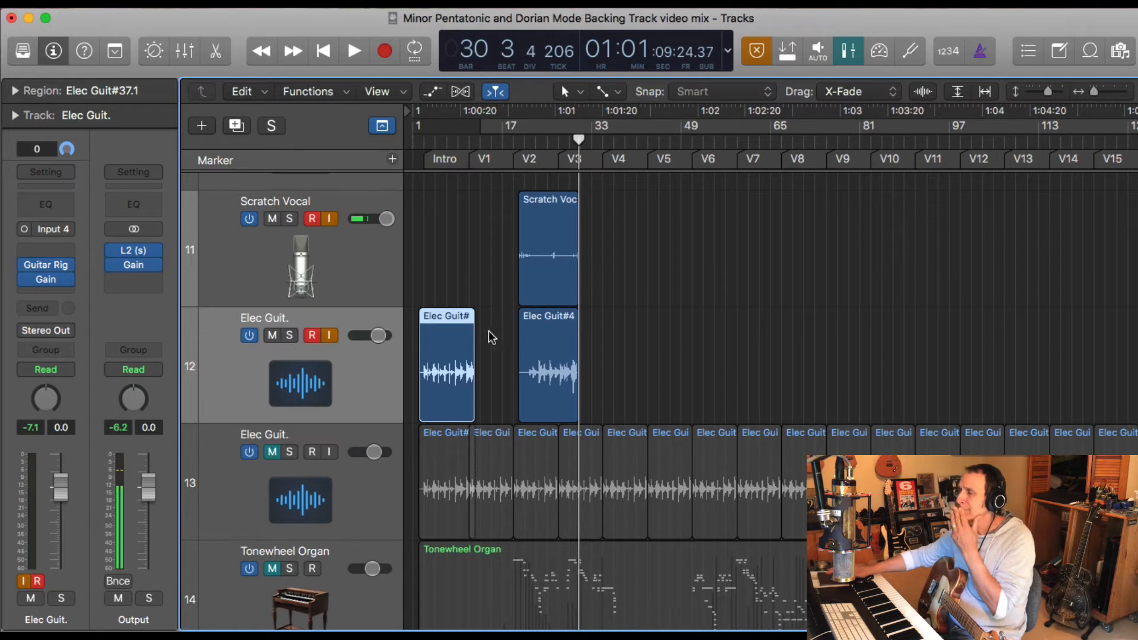
double_click(556, 310)
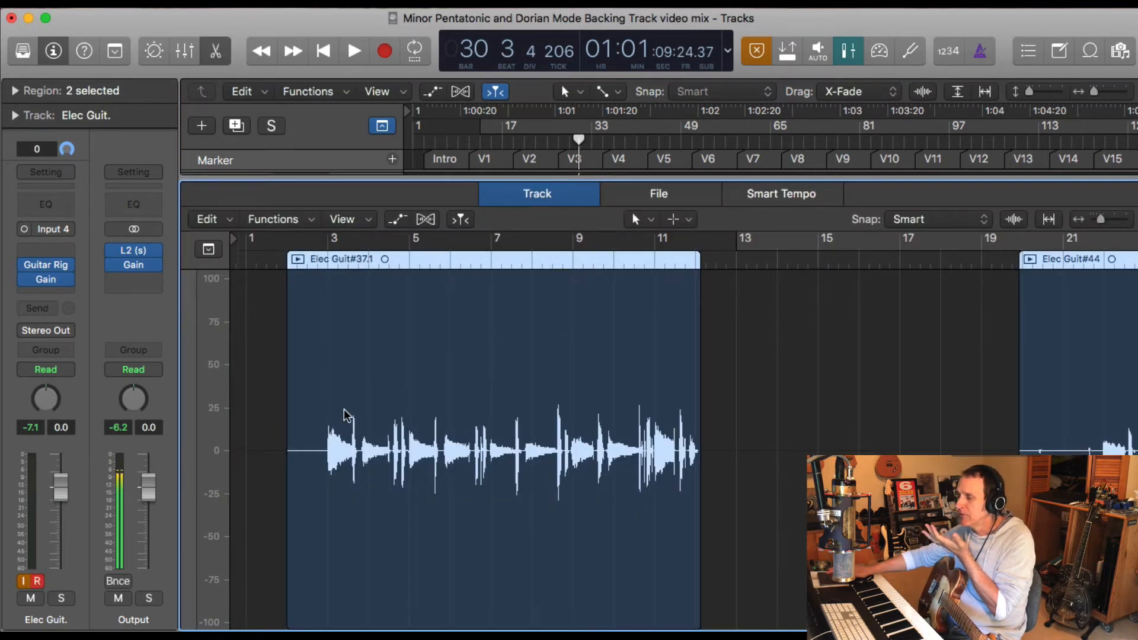
key("e")
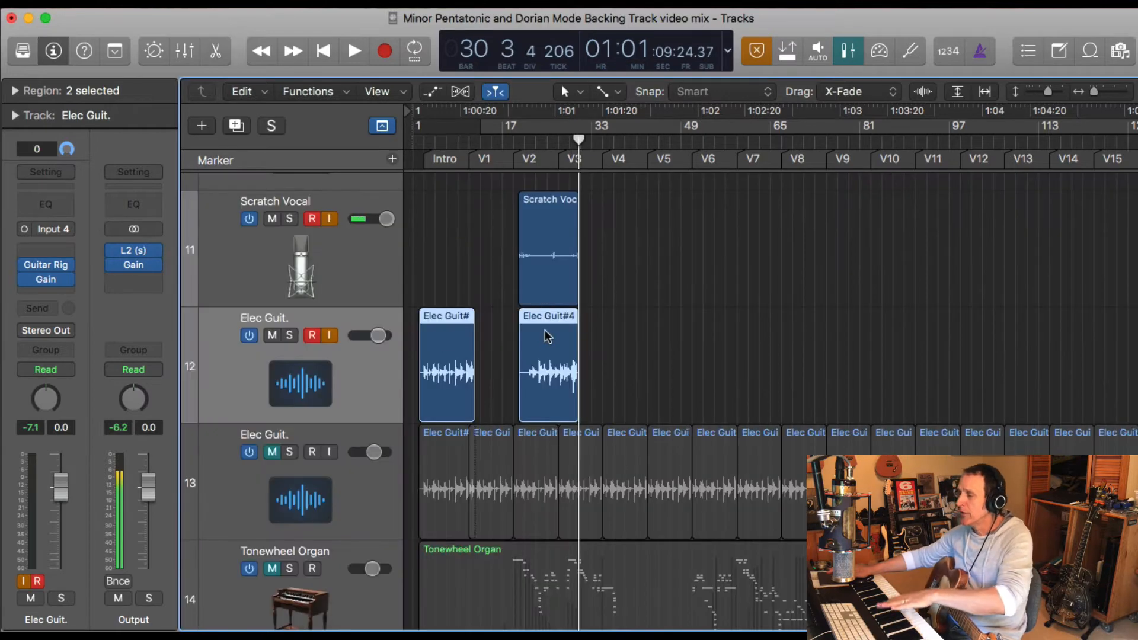
Step: Examine the waveform of the newly recorded guitar region on track 12 at a closer zoom
left_click(494, 327)
left_click(553, 319)
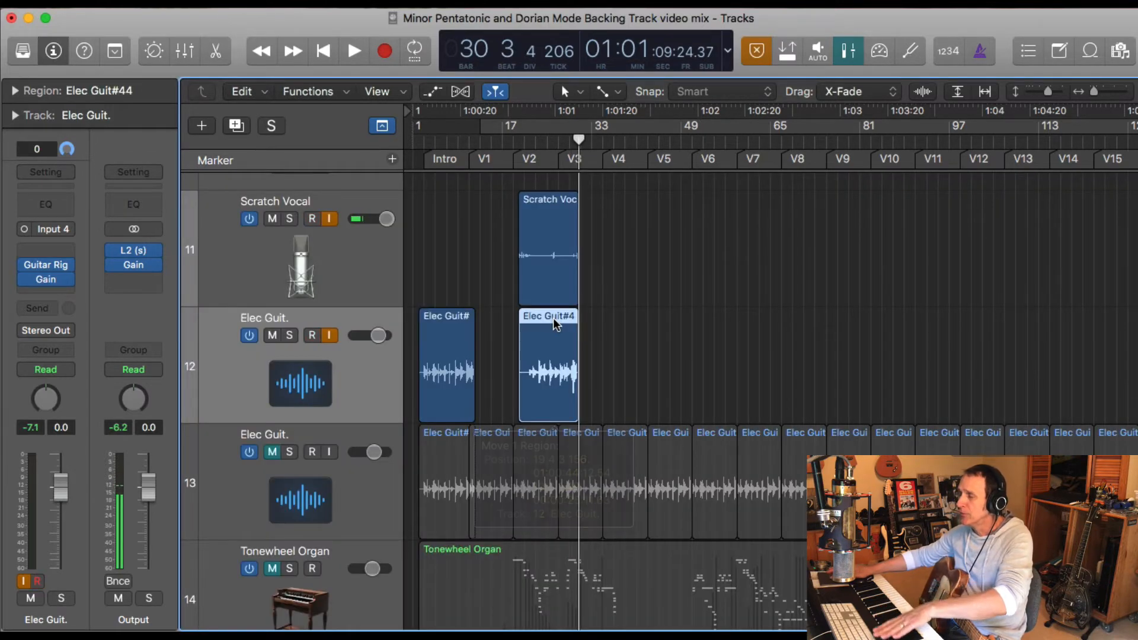
key("z")
key("z")
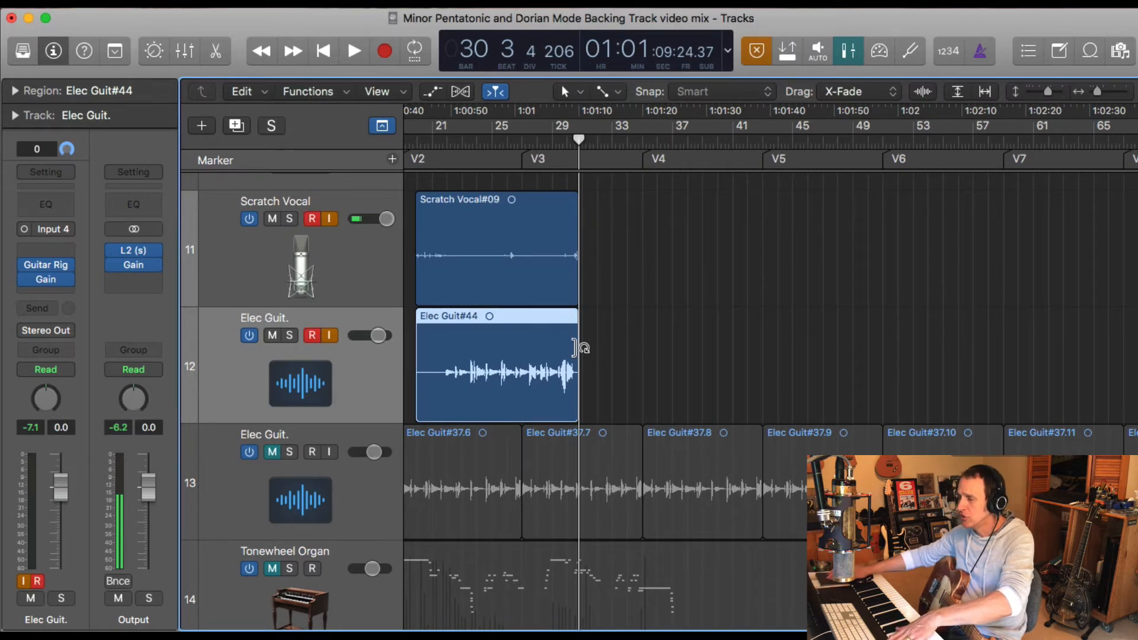
key("super+Down")
key("super+Down")
key("super+Left")
key("super+Left")
key("super+Left")
key("super+Right")
key("super+Right")
key("super+Right")
key("super+Right")
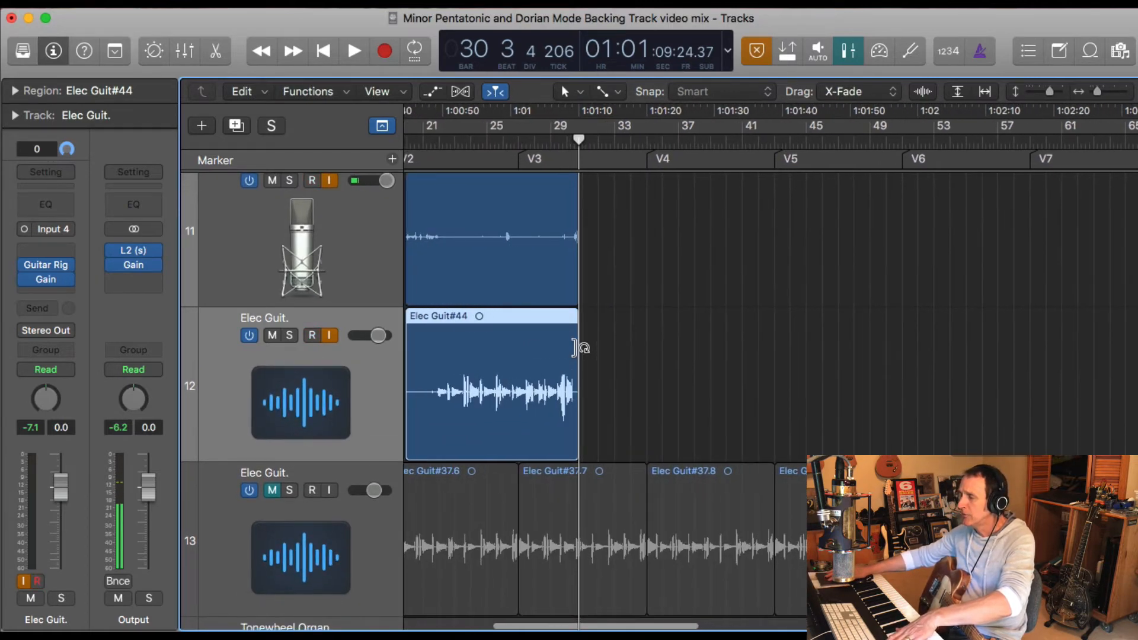
key("z")
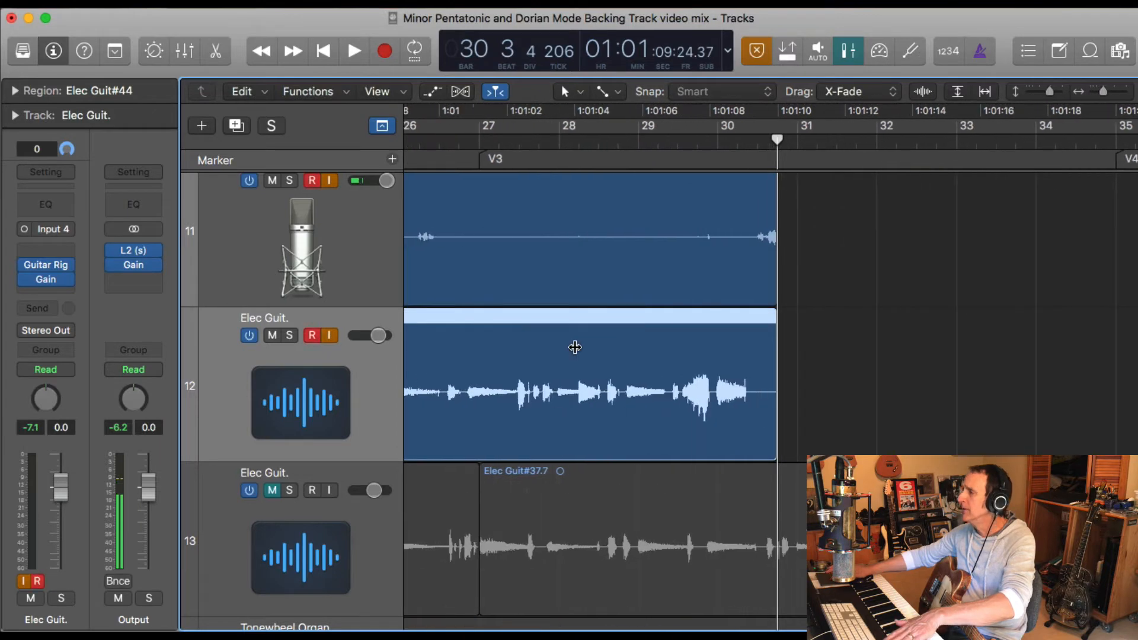
left_click_drag(1048, 90, 1099, 96)
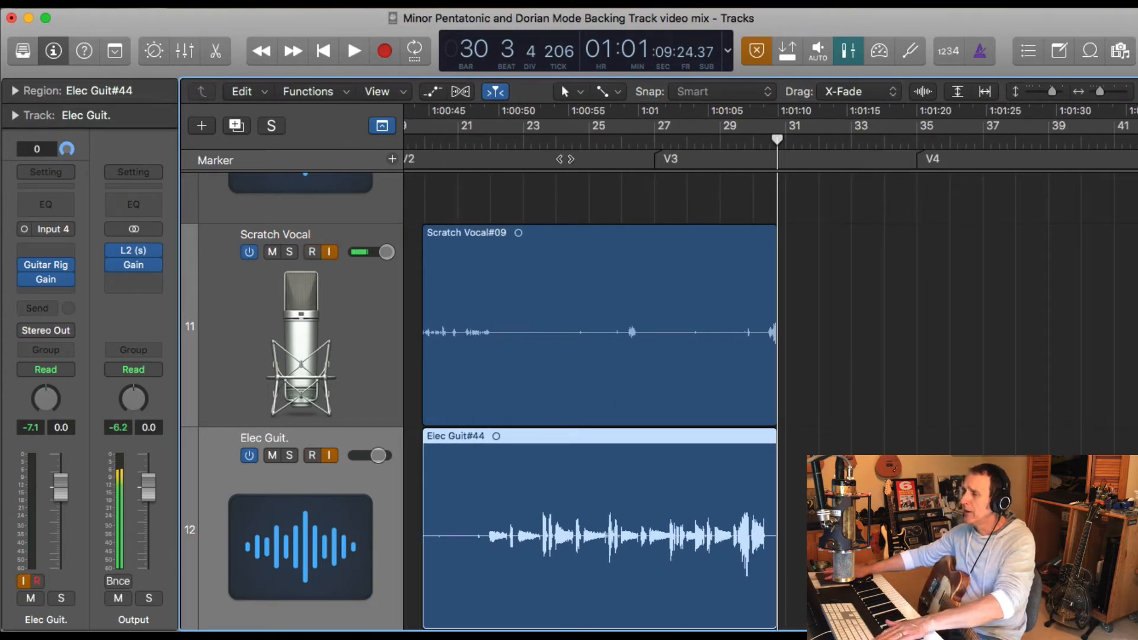
left_click(683, 92)
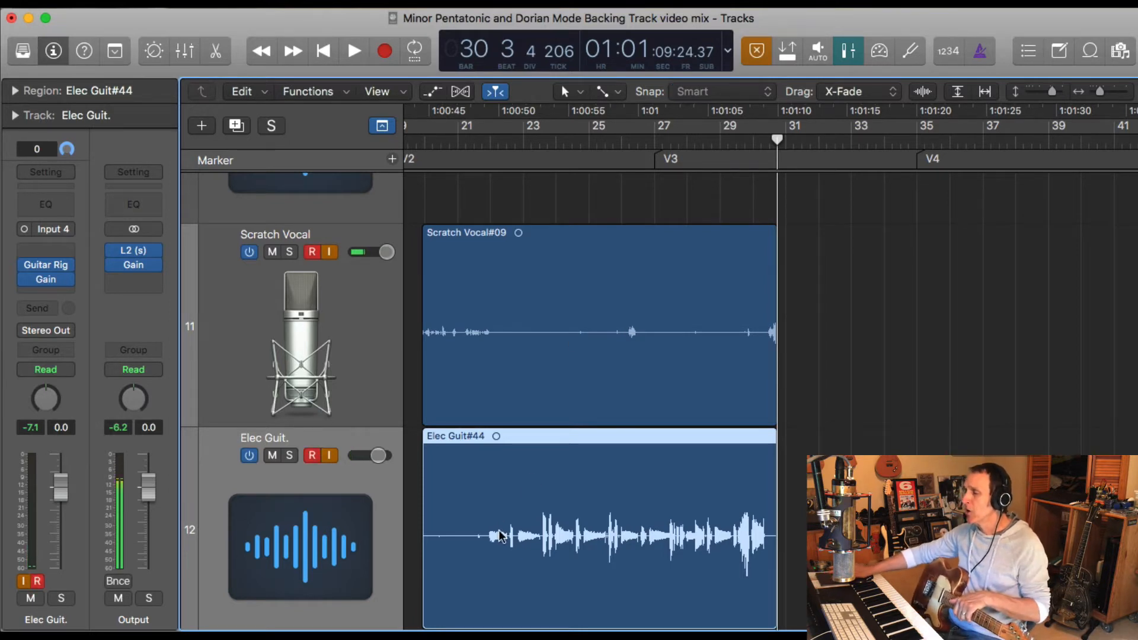
Step: Try marquee selections in the new guitar region from bar 22 to about bar 24, clear them and briefly run playback
left_click_drag(486, 537, 539, 534)
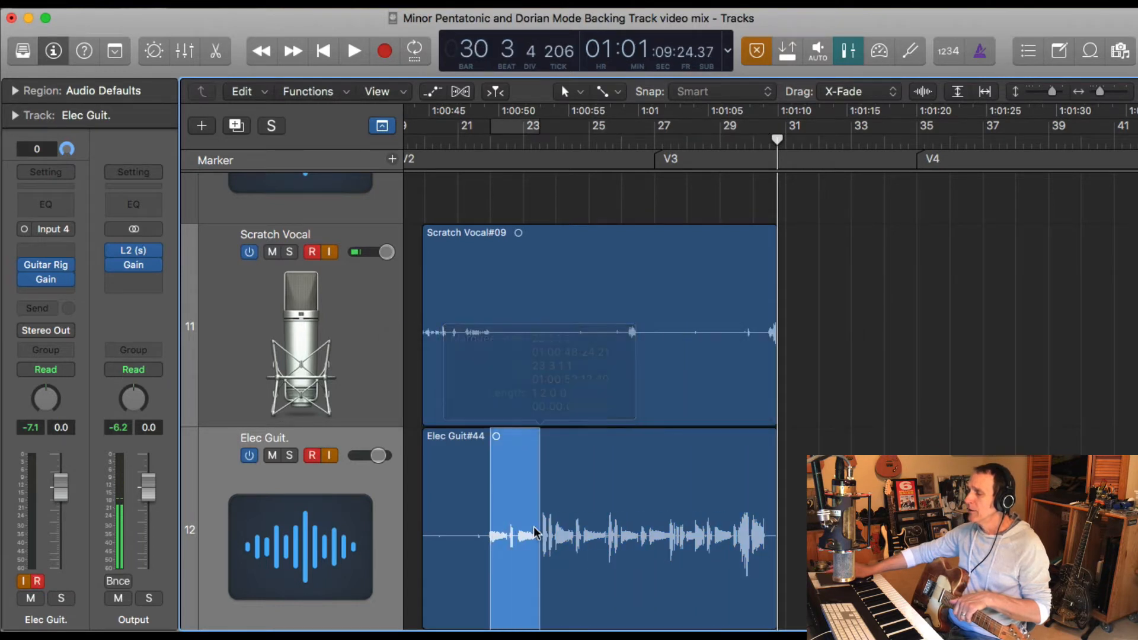
left_click(885, 443)
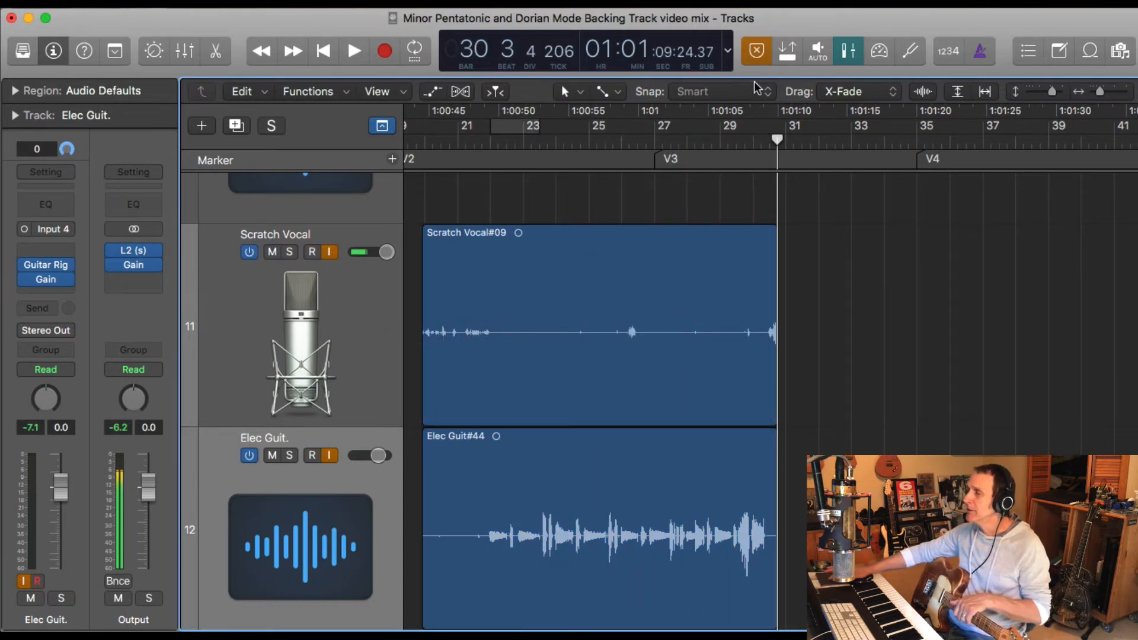
mouse_move(764, 95)
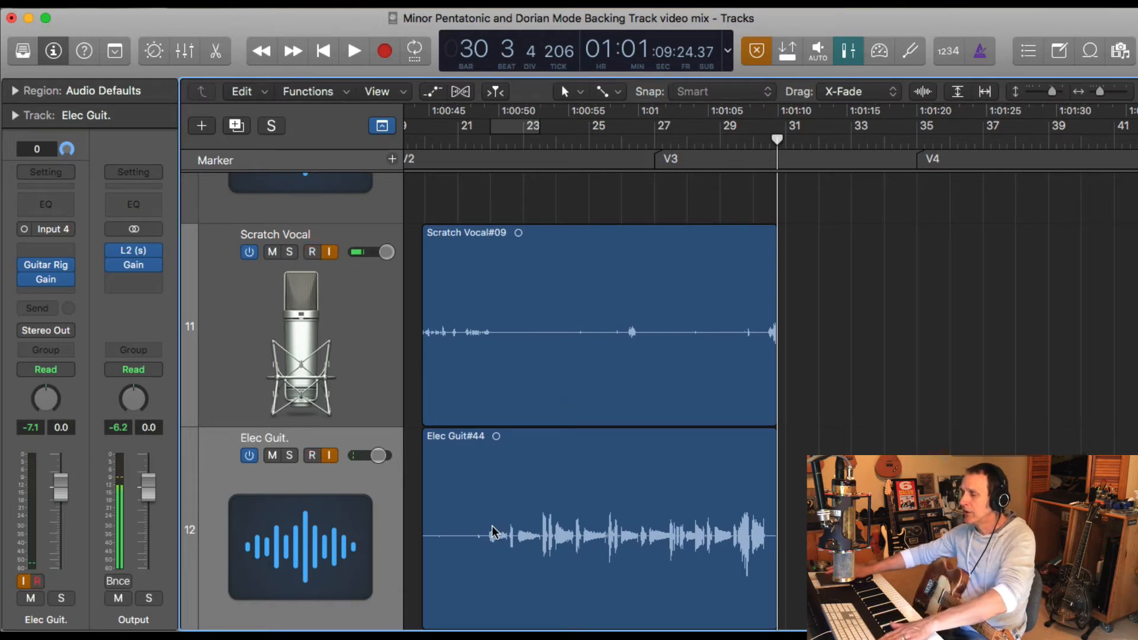
left_click_drag(487, 538, 565, 540)
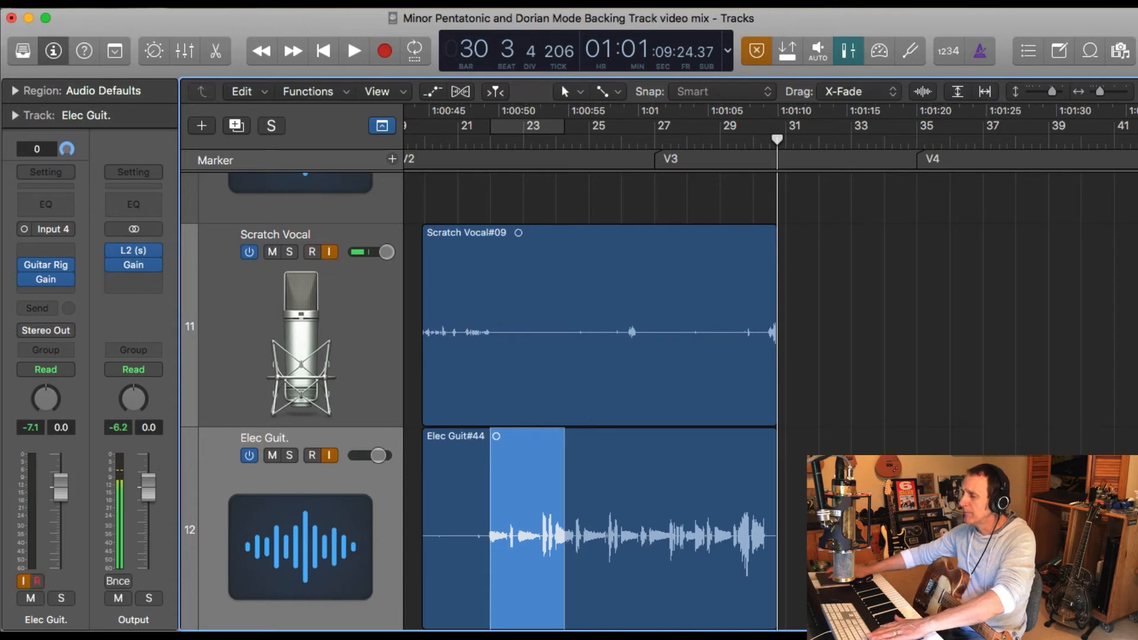
left_click(565, 539)
key("space")
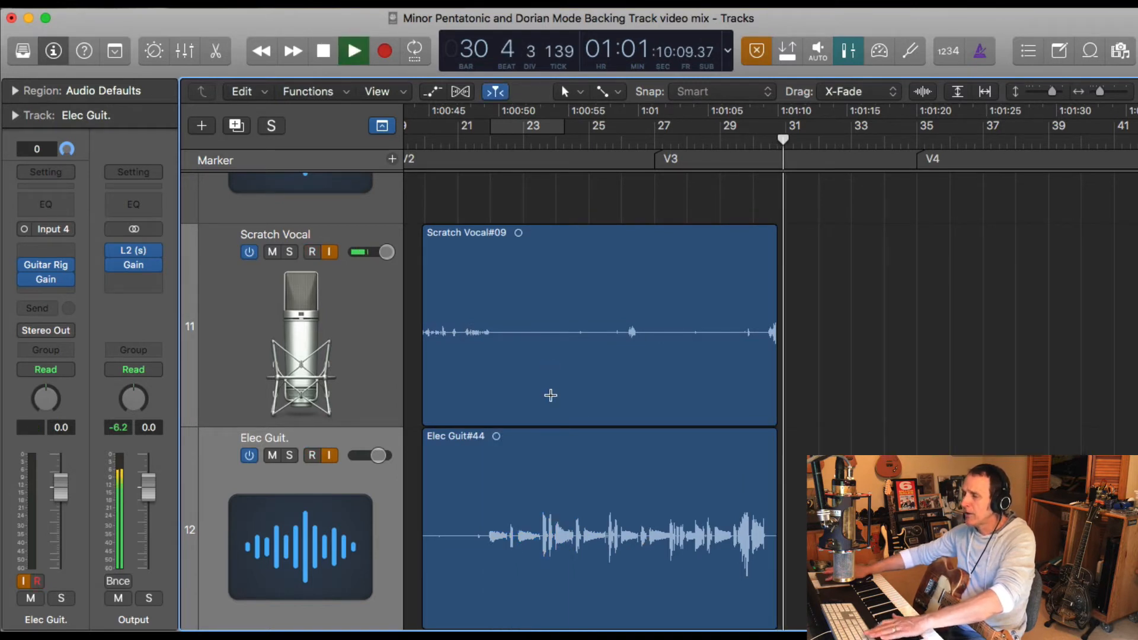
key("space")
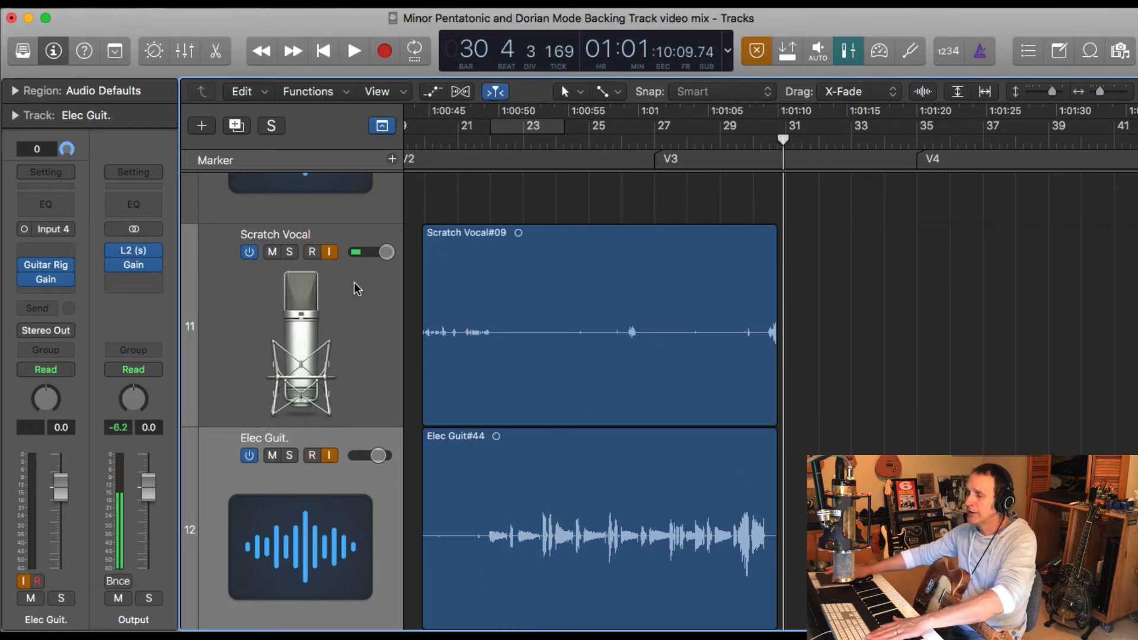
Step: Delete the Scratch Vocal#09 region together with its recorded audio file
left_click(531, 260)
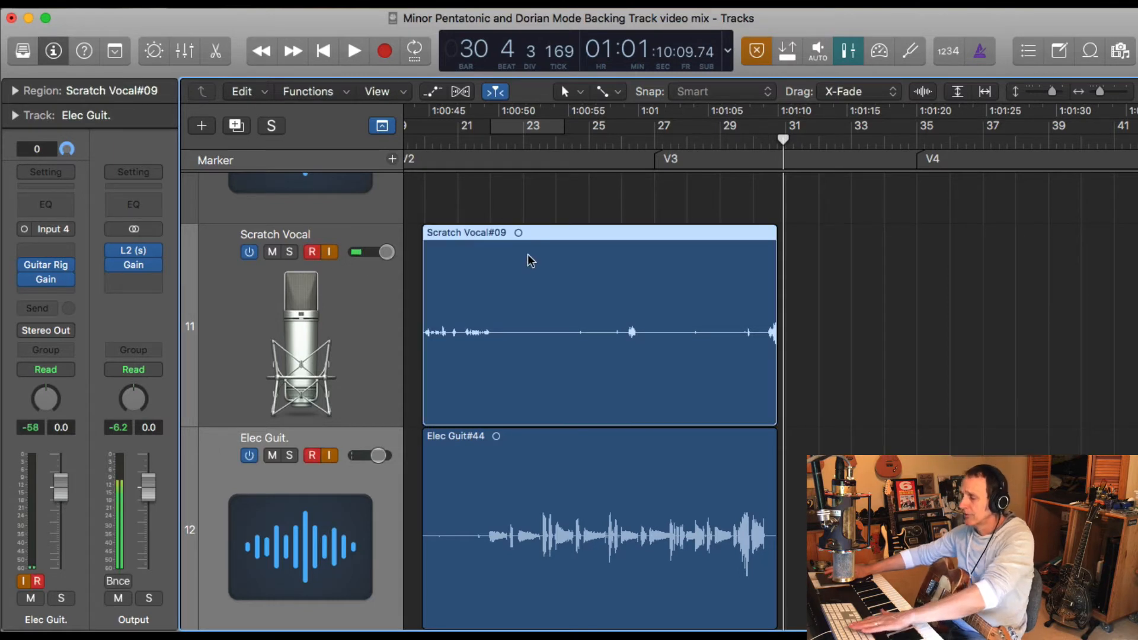
key("Delete")
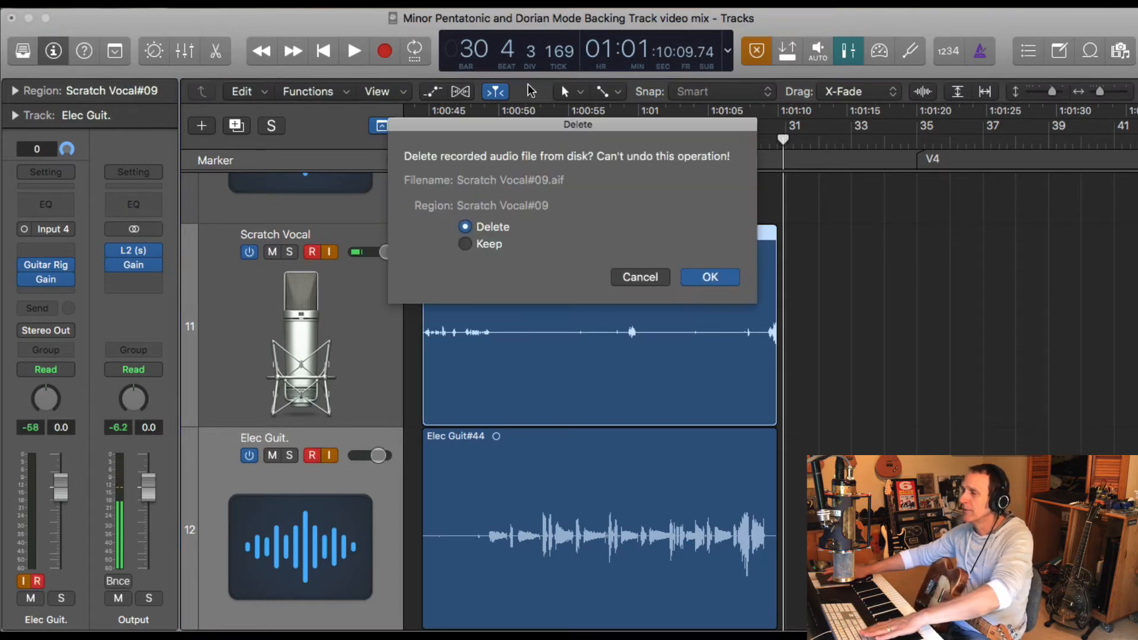
left_click(714, 275)
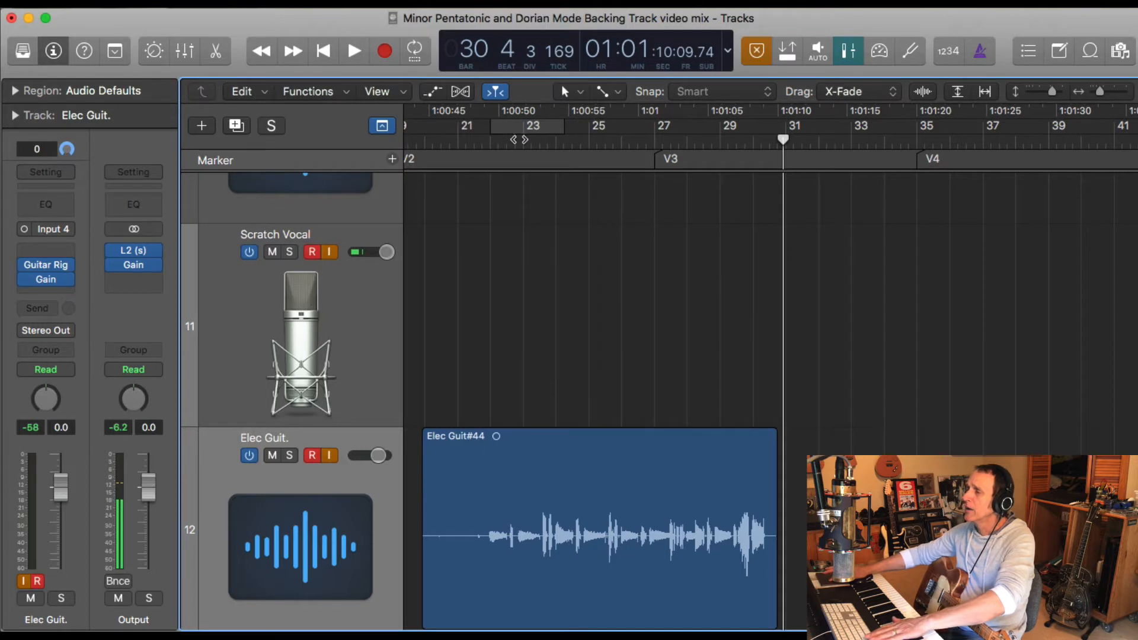
Step: Play back the new guitar take from bar 21
left_click_drag(447, 140, 465, 140)
key("space")
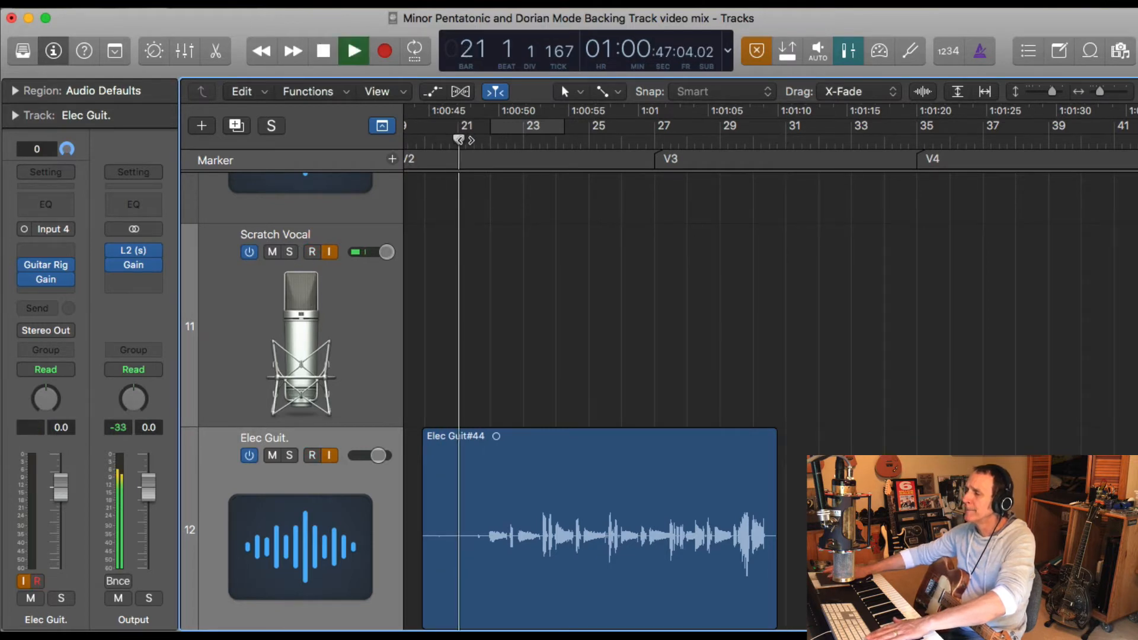
key("space")
key("space")
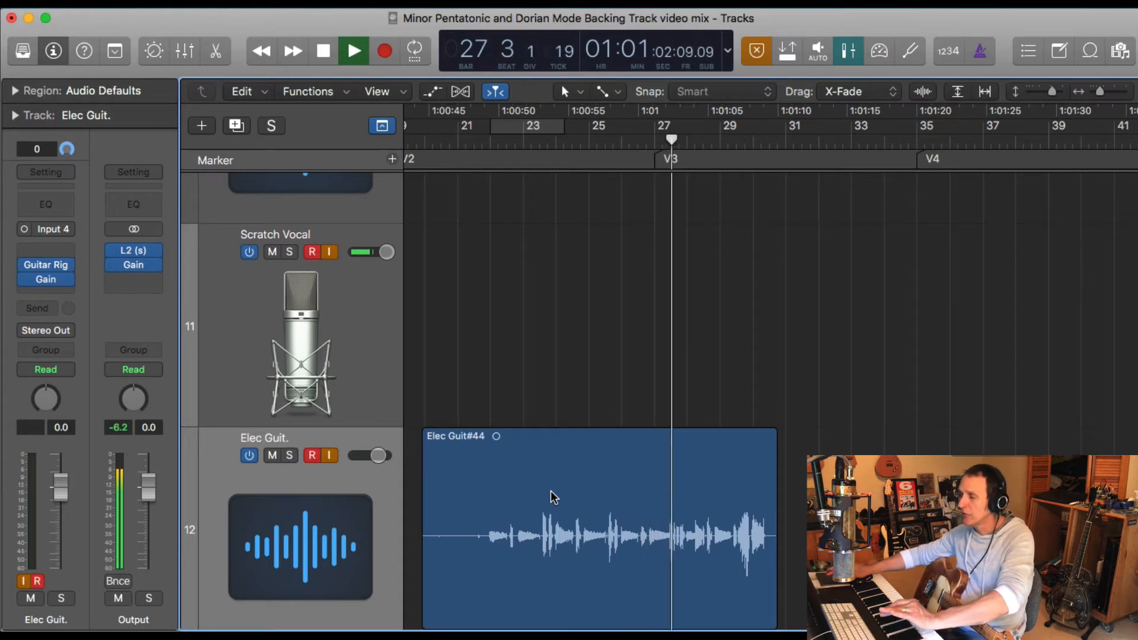
Step: Marquee-select the new guitar take from bar 22 to bar 30 and assign the Marquee Tool as the secondary tool
scroll(721, 372, "left", 10)
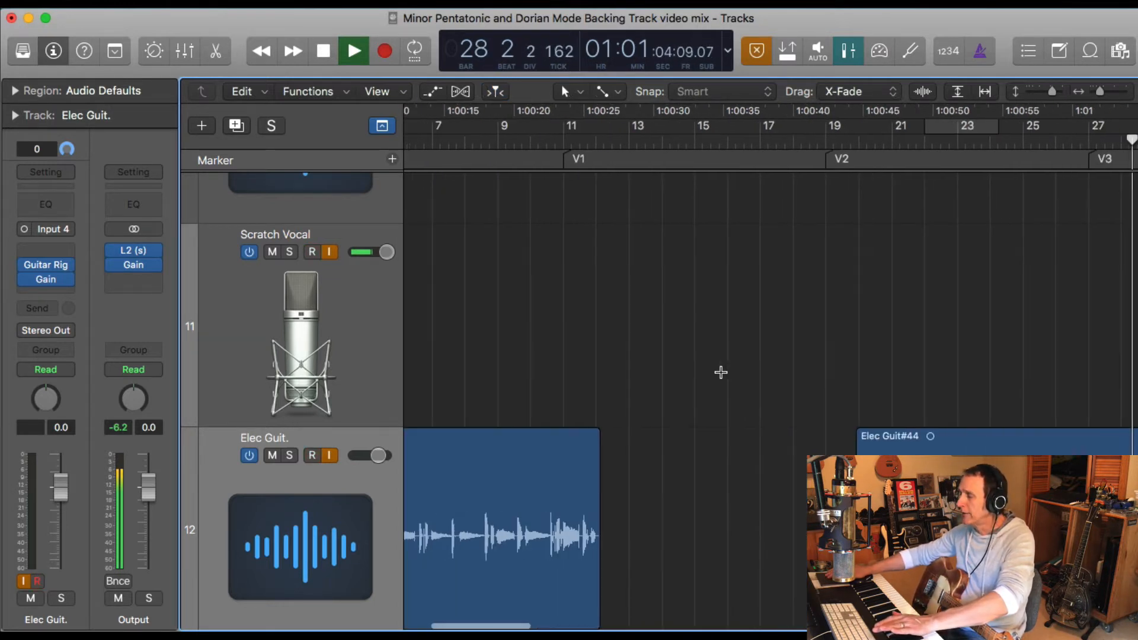
scroll(817, 360, "right", 7)
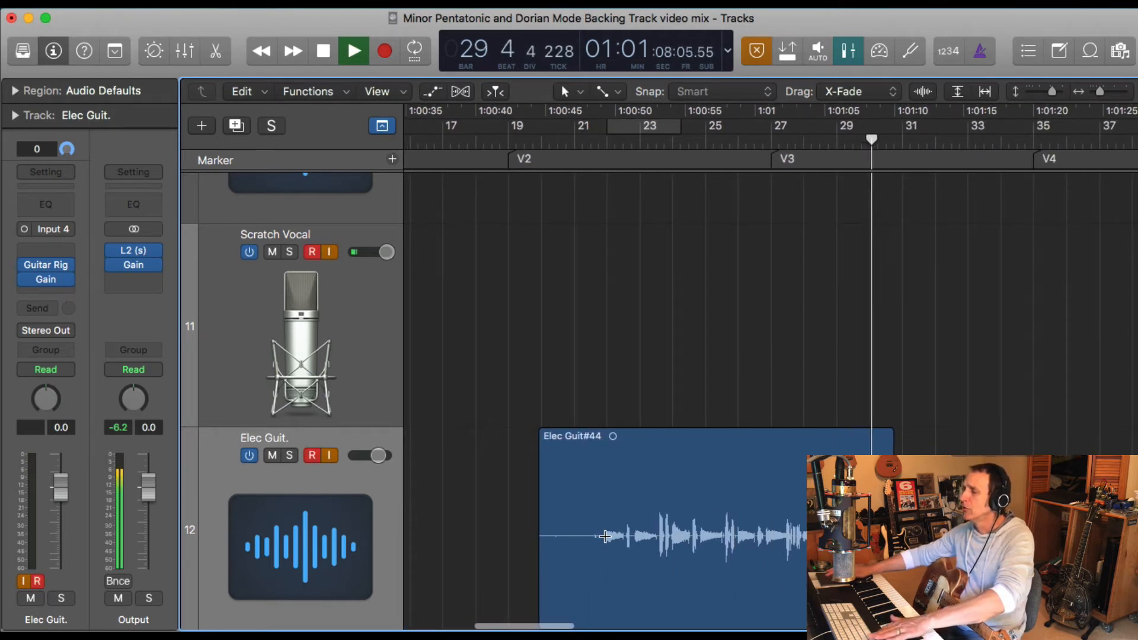
left_click_drag(612, 537, 870, 539)
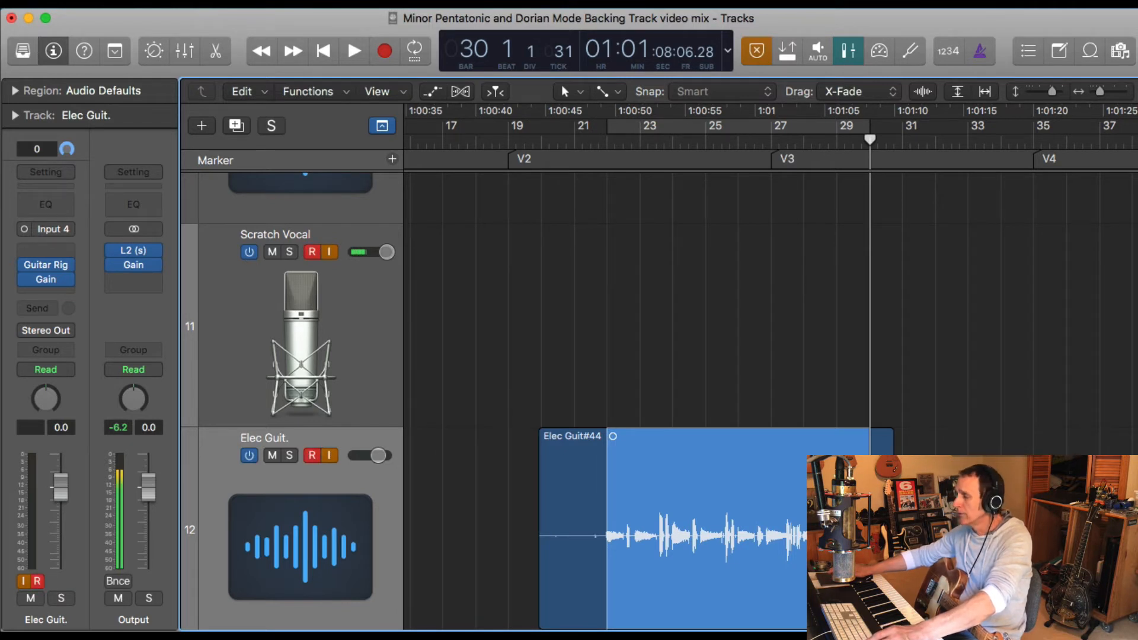
left_click(618, 92)
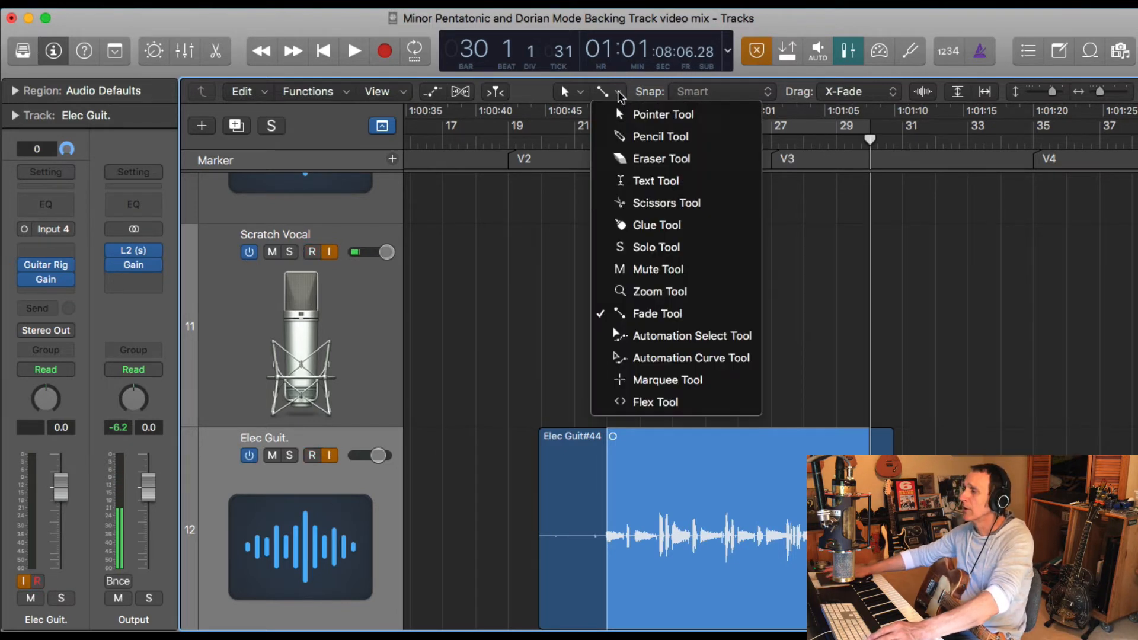
left_click(700, 382)
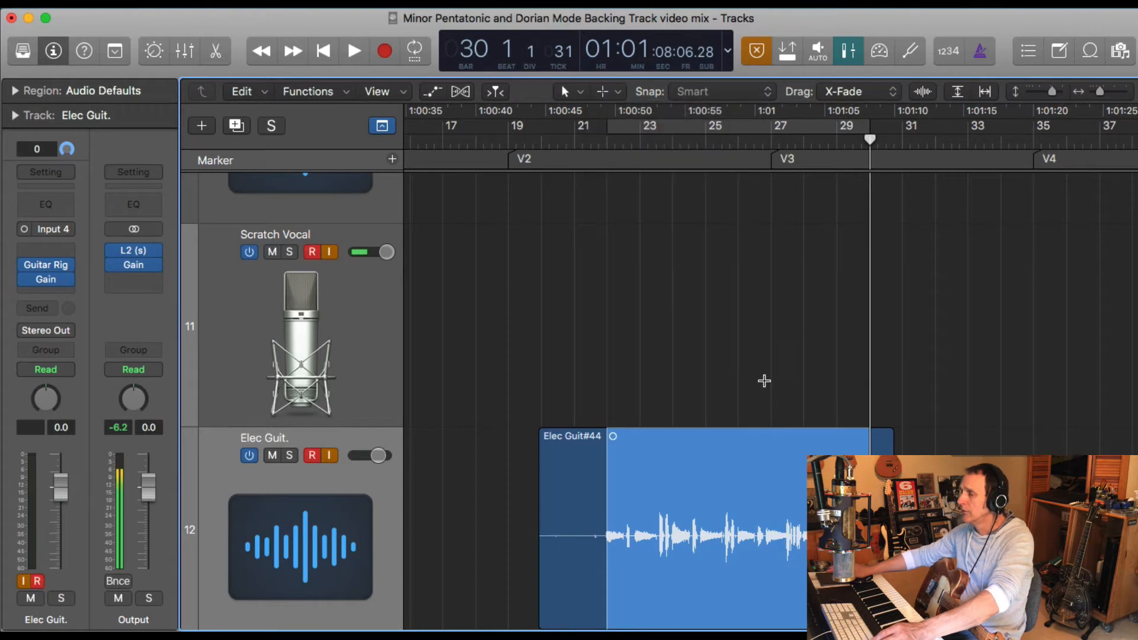
Step: Split out the eight-bar guitar part from bars 22 to 30 and paste repeated copies of it along track 12 up to bar 158
scroll(852, 354, "down", 3)
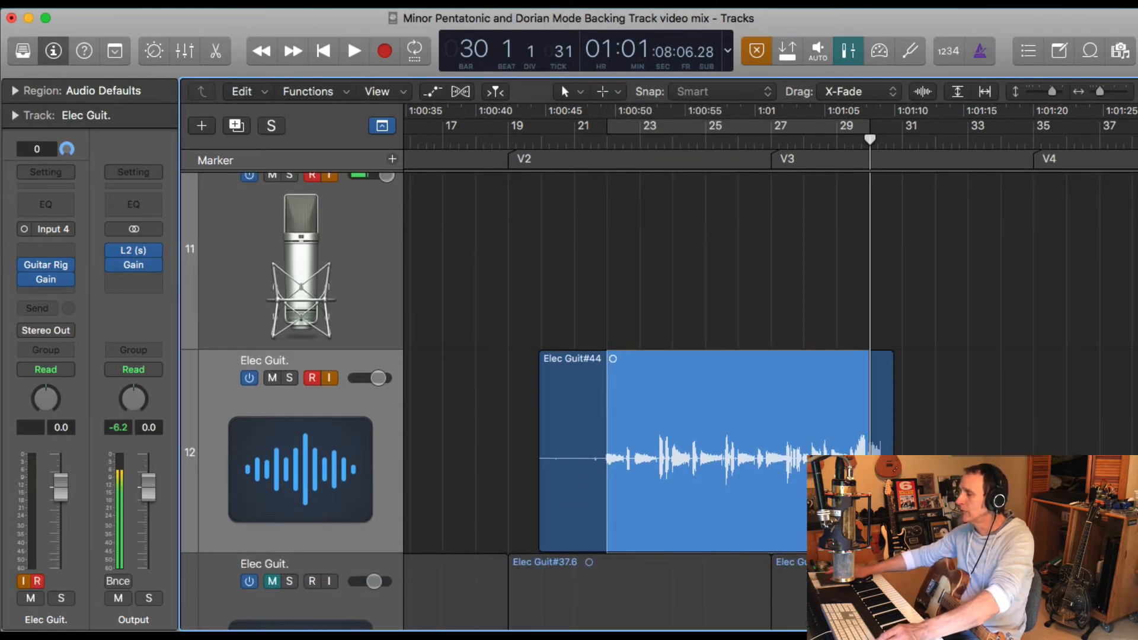
left_click(871, 450)
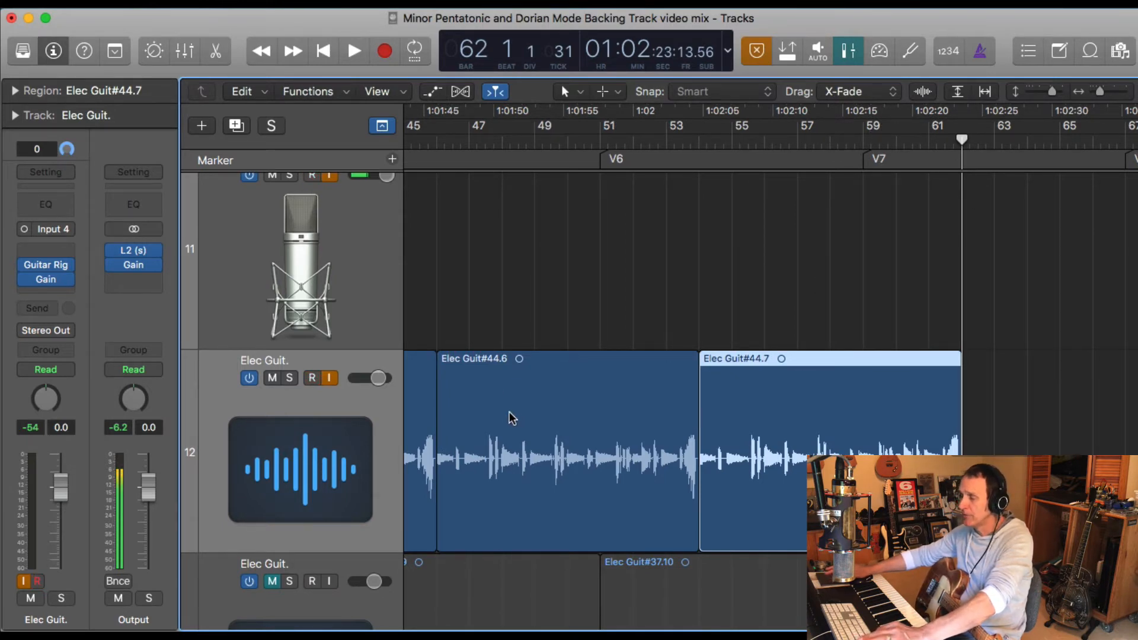
key("super+Left")
key("super+Left")
key("super+Left")
key("super+Right")
key("super+Right")
scroll(529, 418, "left", 5)
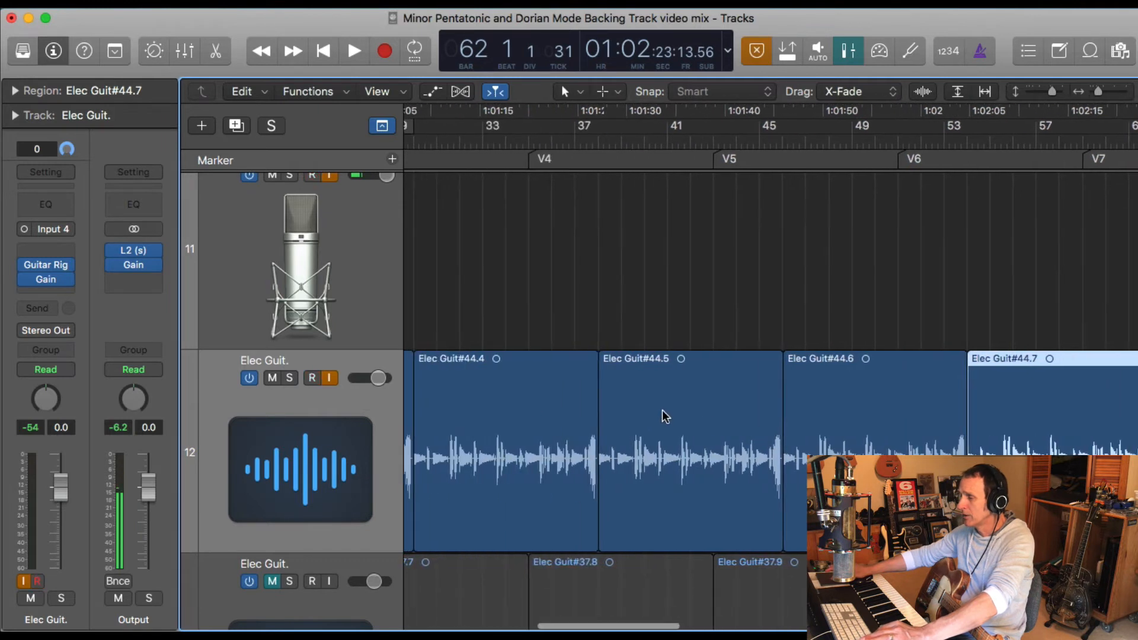
scroll(711, 408, "right", 5)
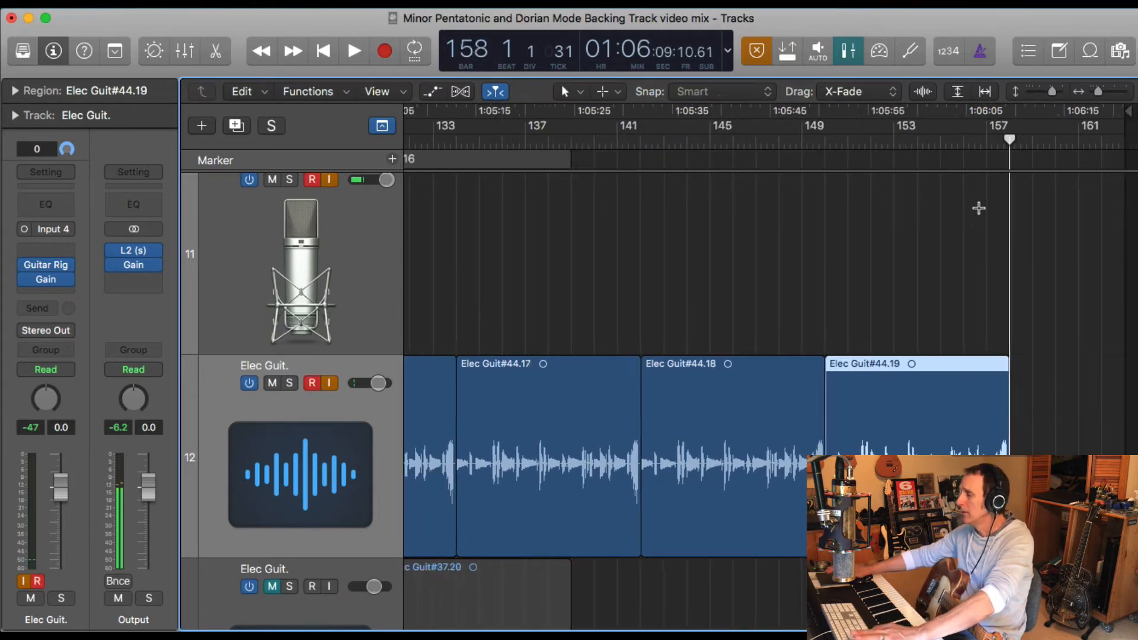
Step: Paste further copies of the eight-bar guitar part from bar 158 up to bar 190
key("super+z")
key("super+z")
key("super+z")
key("super+z")
key("super+z")
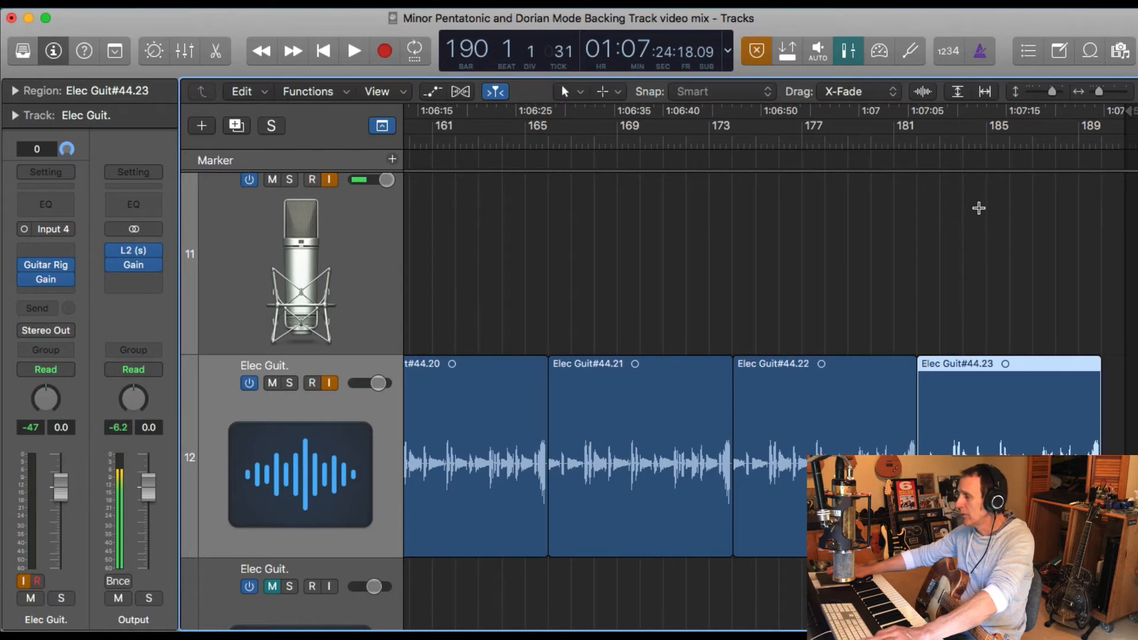
Step: Undo the last pasted guitar copies that run past the end of the arrangement on track 12
key("super+z")
key("super+z")
key("super+z")
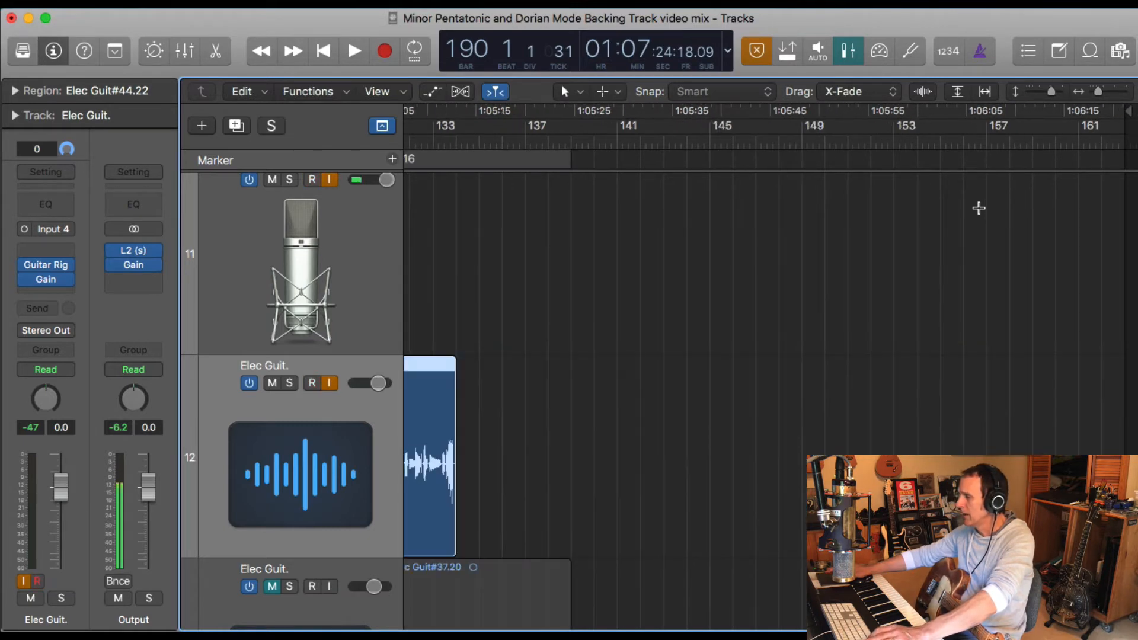
scroll(790, 290, "left", 5)
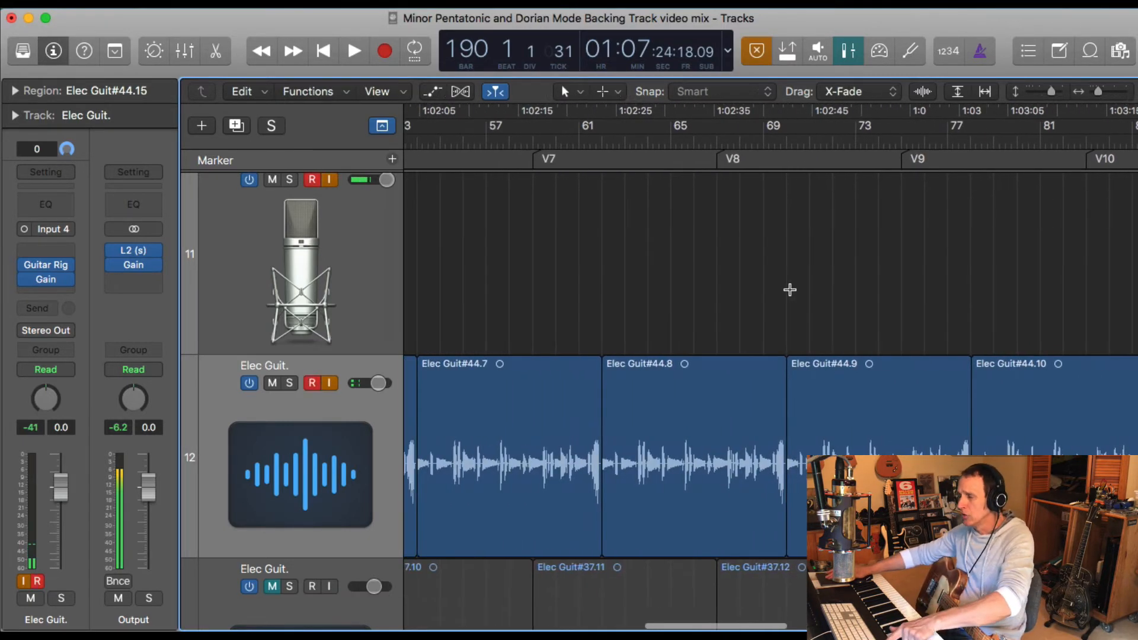
Step: Delete the recorded take and its pasted guitar copies on track 12, keeping only the first region over the Intro
scroll(792, 291, "down", 5)
scroll(791, 291, "left", 8)
scroll(791, 291, "up", 5)
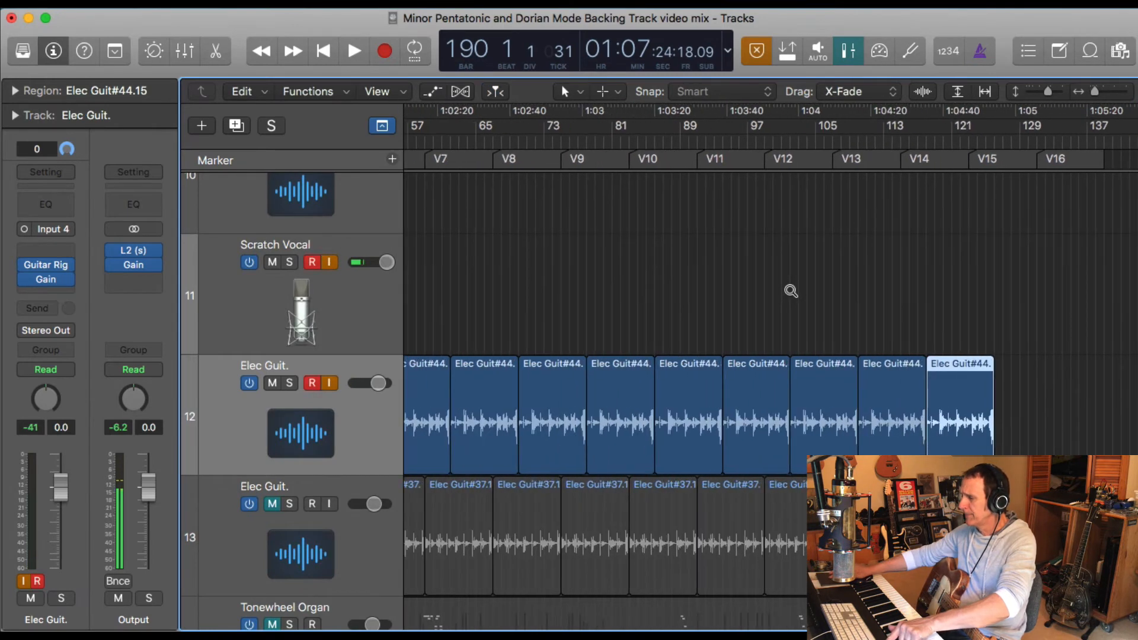
scroll(788, 288, "left", 6)
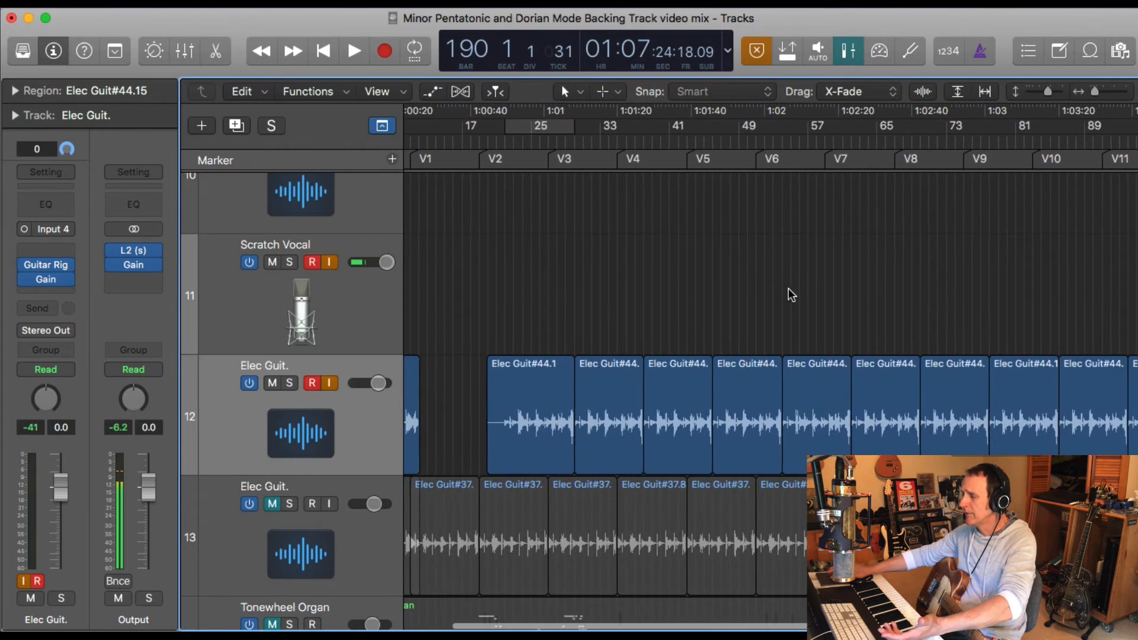
scroll(673, 271, "right", 8)
scroll(674, 271, "down", 2)
left_click(674, 271)
scroll(674, 272, "down", 4)
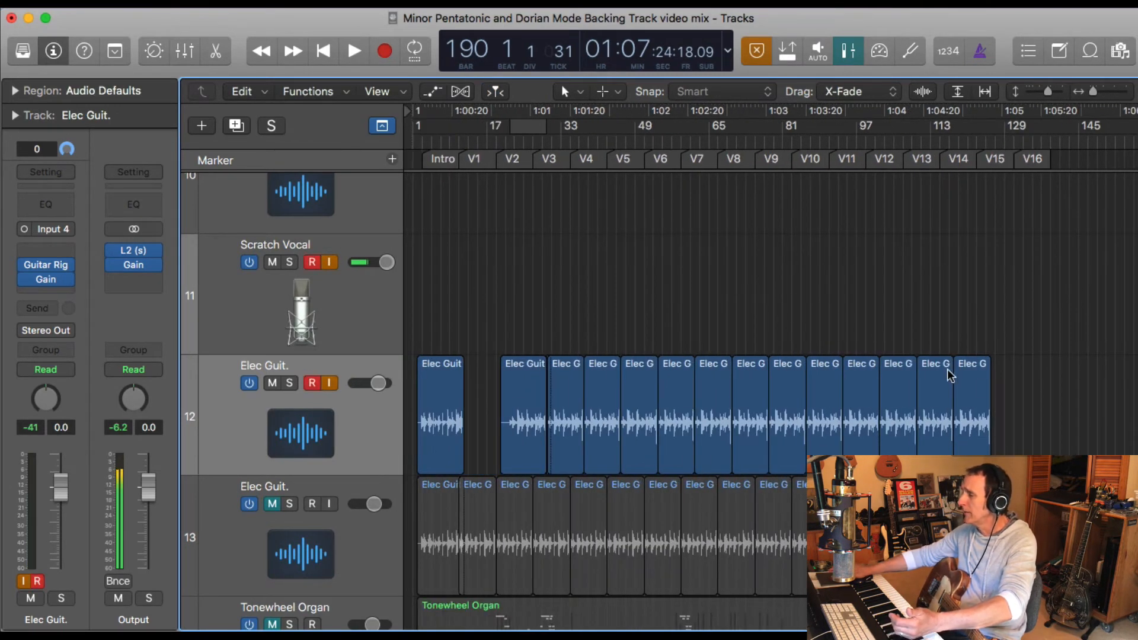
left_click_drag(961, 400, 518, 377)
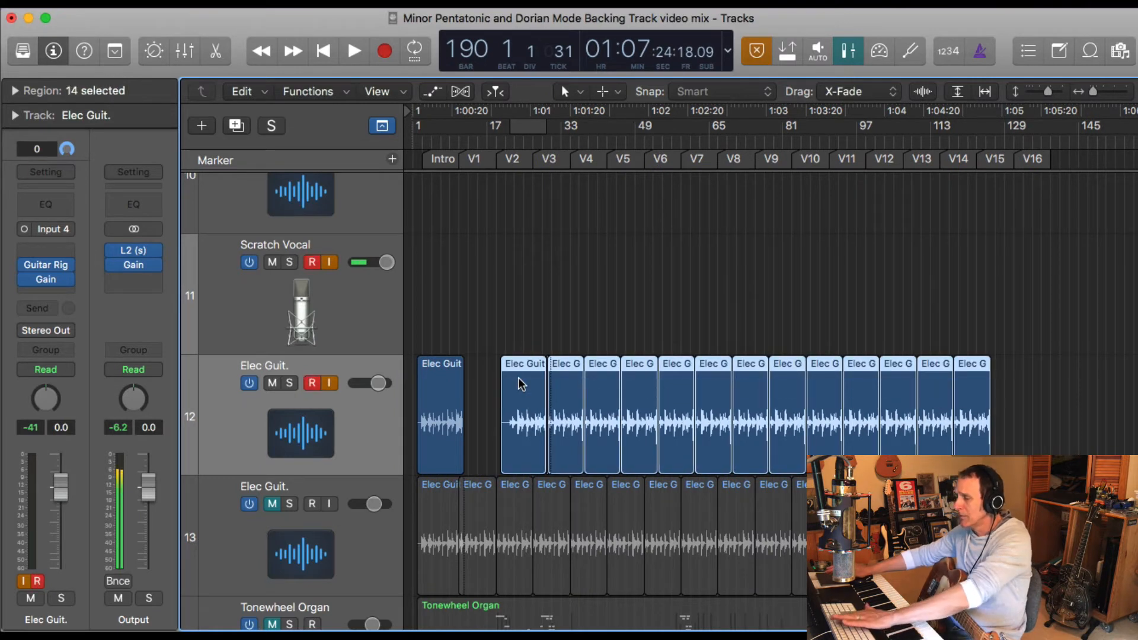
key("BackSpace")
left_click(712, 274)
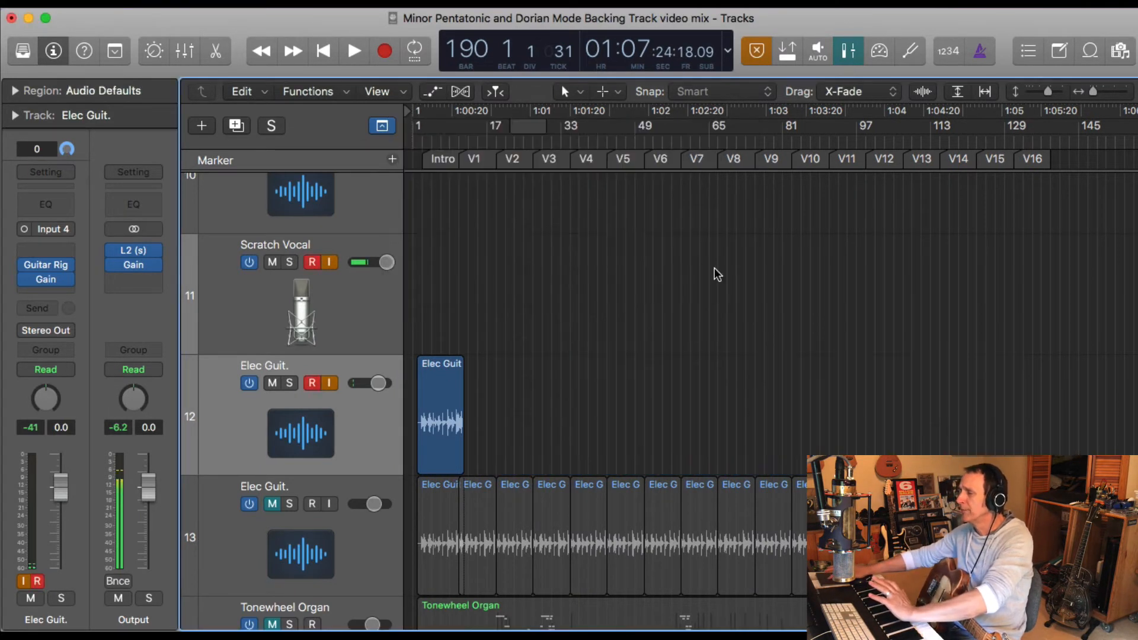
Step: Play back the remaining guitar region on track 12 from its start and stop at bar 11, where V1 begins
left_click(439, 371)
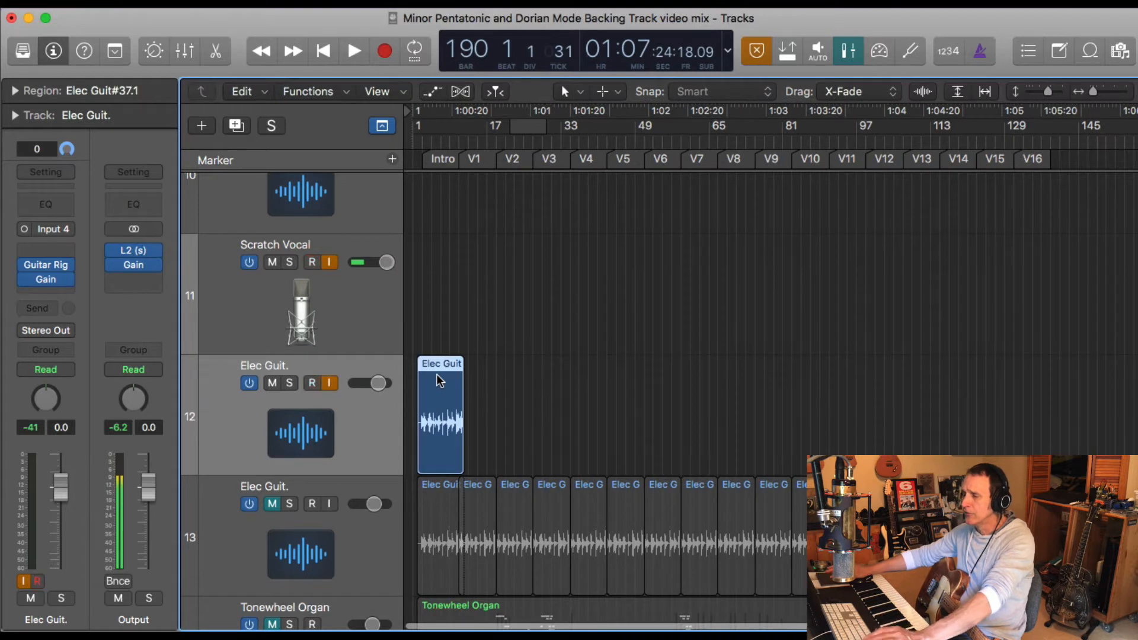
key("shift+space")
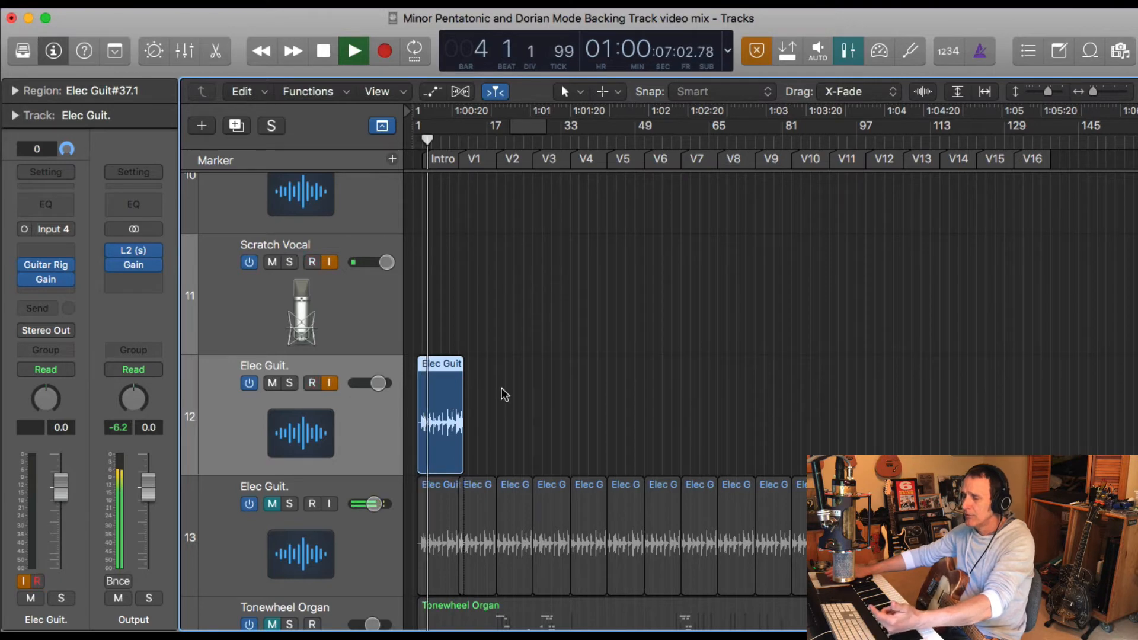
key("super+Right")
key("super+Right")
key("super+Right")
key("super+Right")
key("super+Right")
key("super+Right")
key("super+Left")
key("super+Left")
key("super+Left")
key("super+Left")
key("super+Left")
key("super+Left")
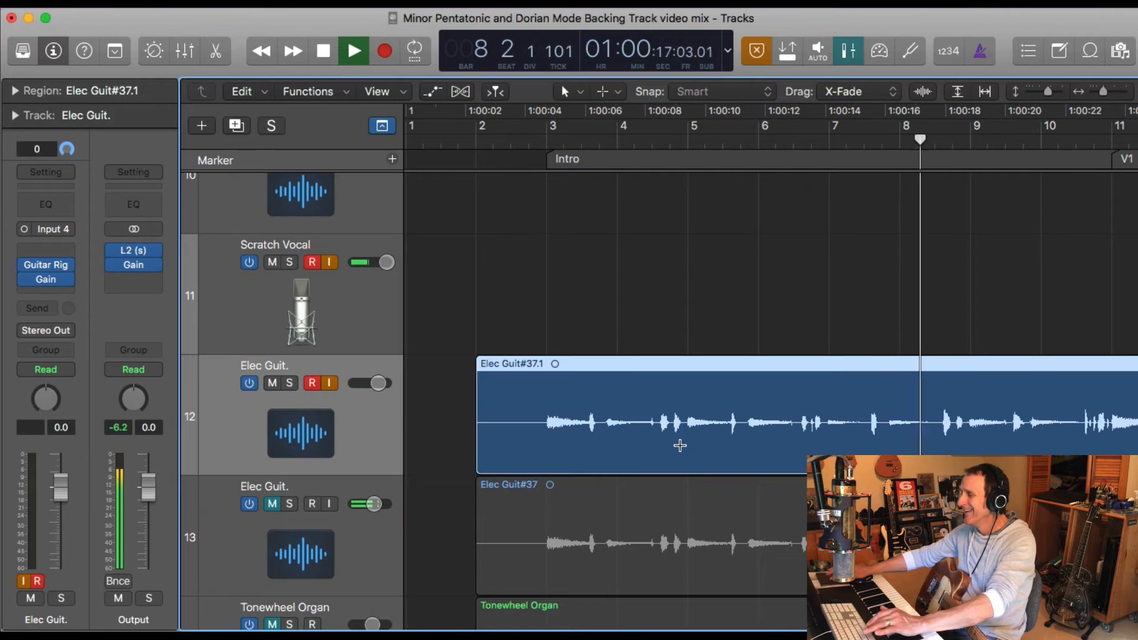
key("super+Left")
key("super+Left")
key("super+Left")
key("super+Right")
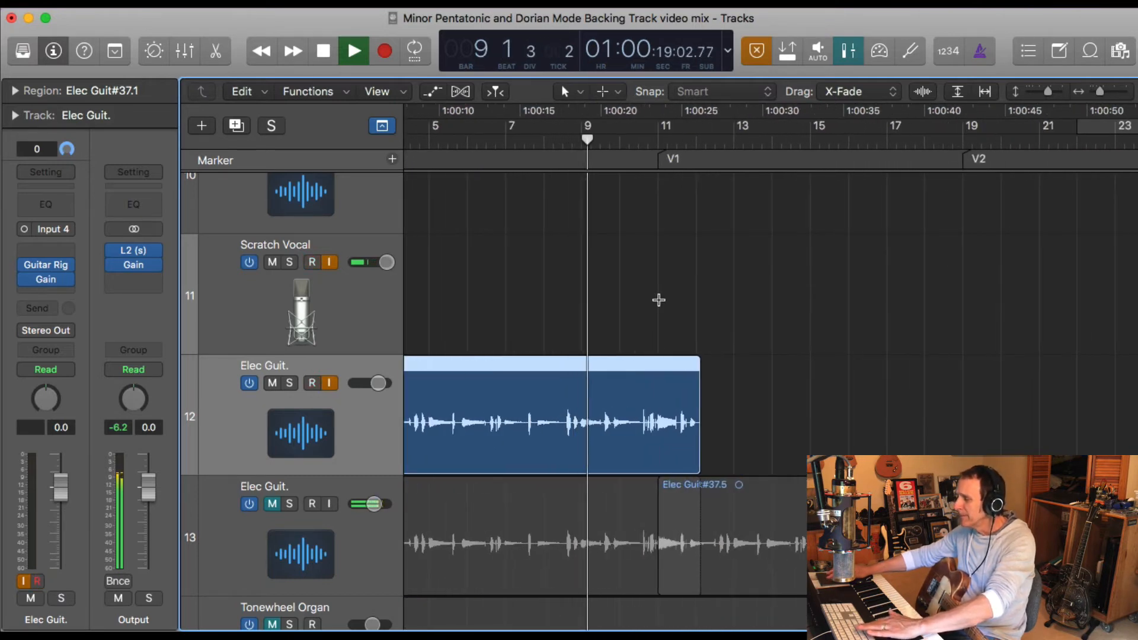
scroll(659, 300, "left", 5)
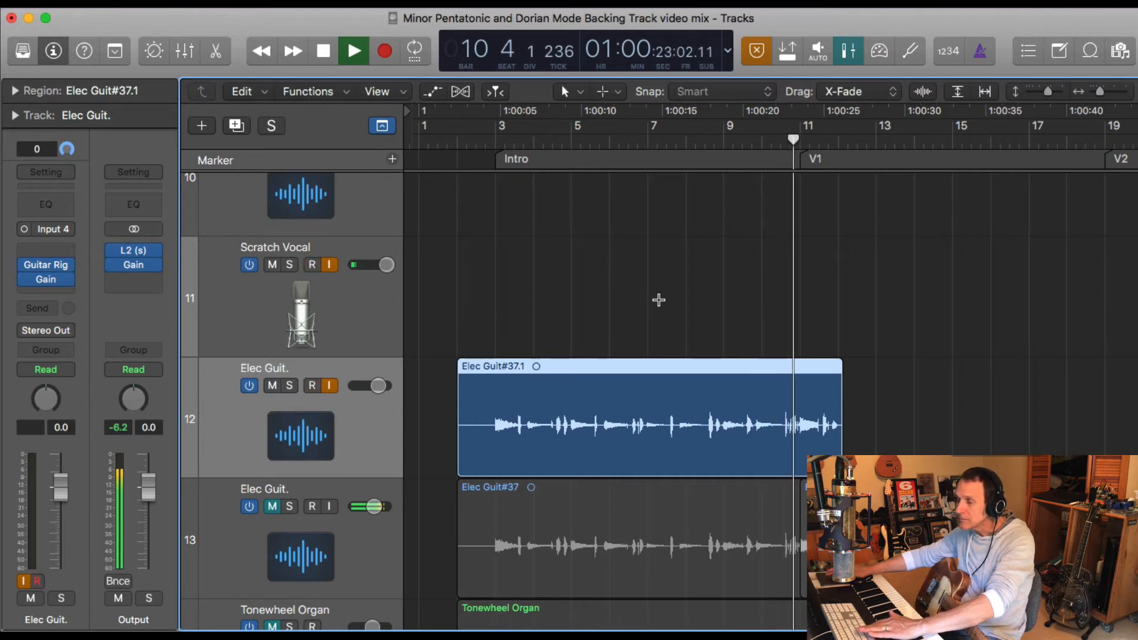
key("space")
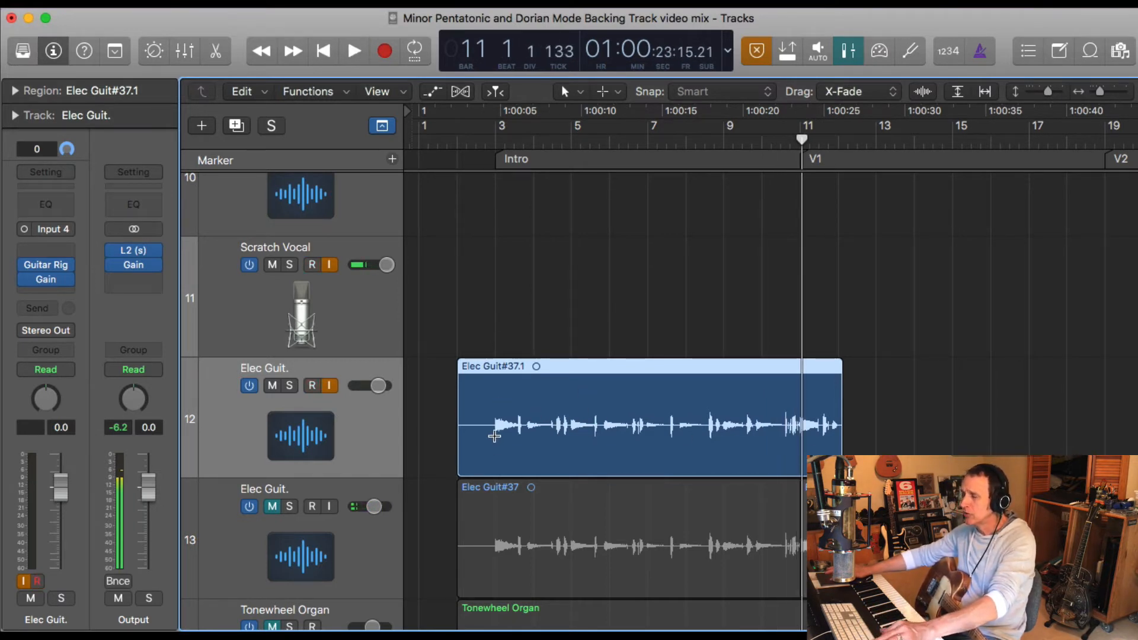
Step: Marquee-select bars 3 to 11 across the two electric guitar tracks and unmute the guitar on track 13
left_click_drag(496, 437, 802, 483)
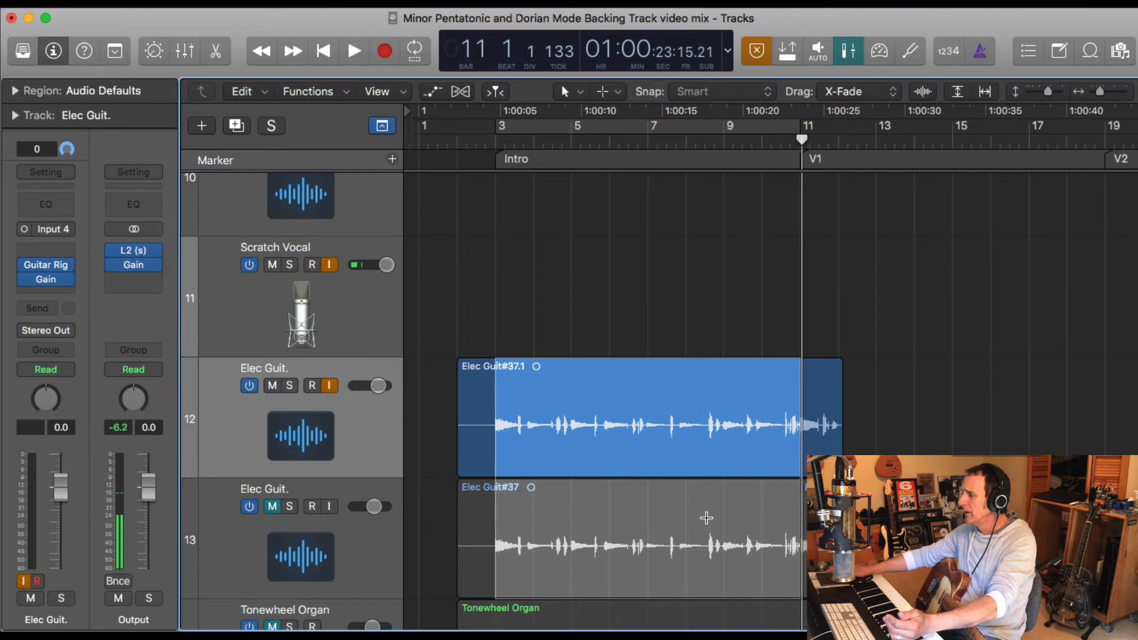
scroll(413, 507, "down", 3)
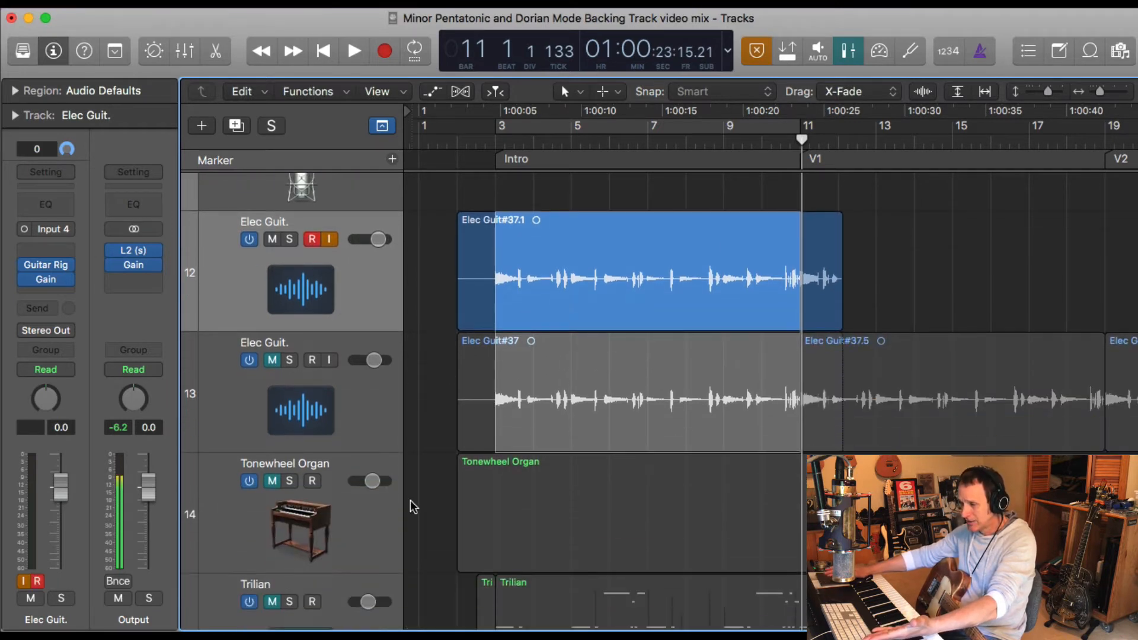
left_click(340, 418)
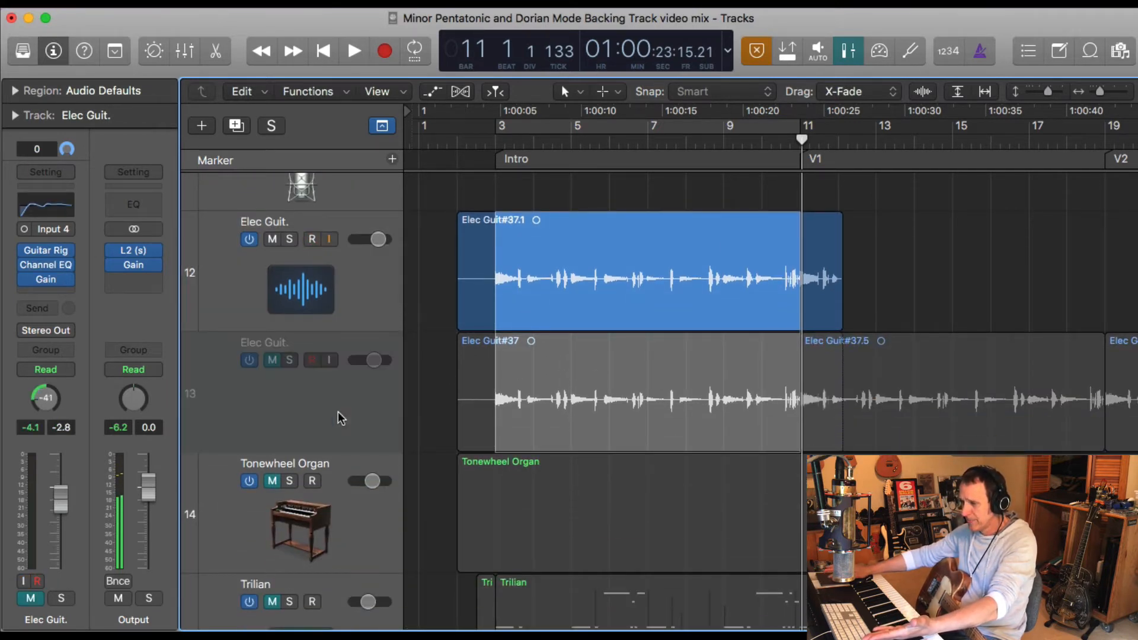
left_click(273, 361)
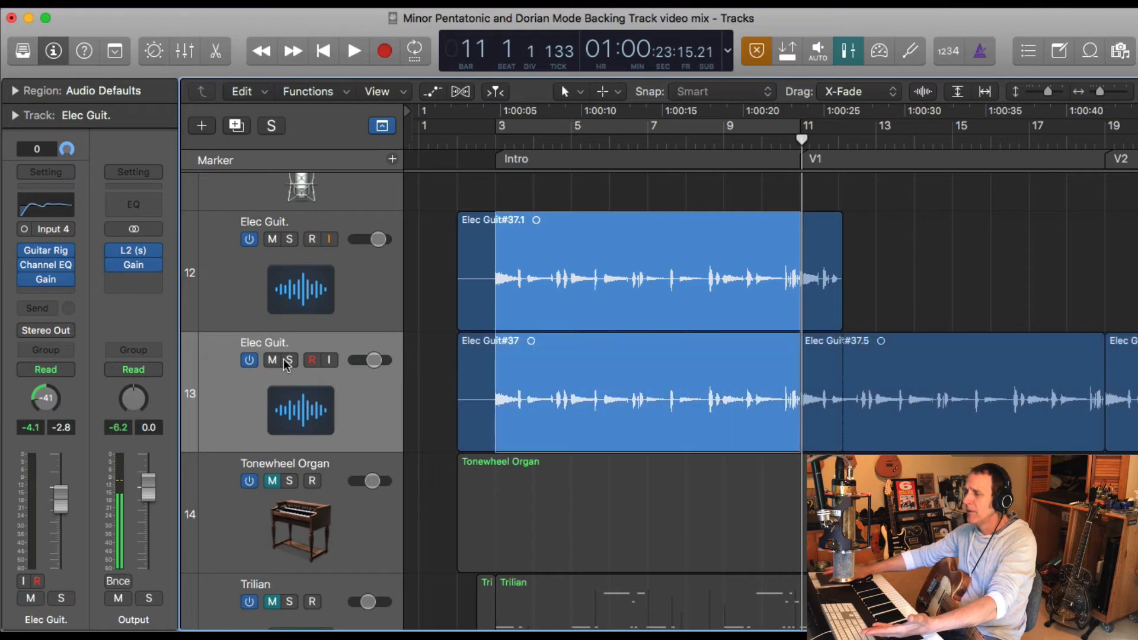
Step: Clear the marquee selection, then mute the guitar on track 12 and switch that track off
left_click(378, 299)
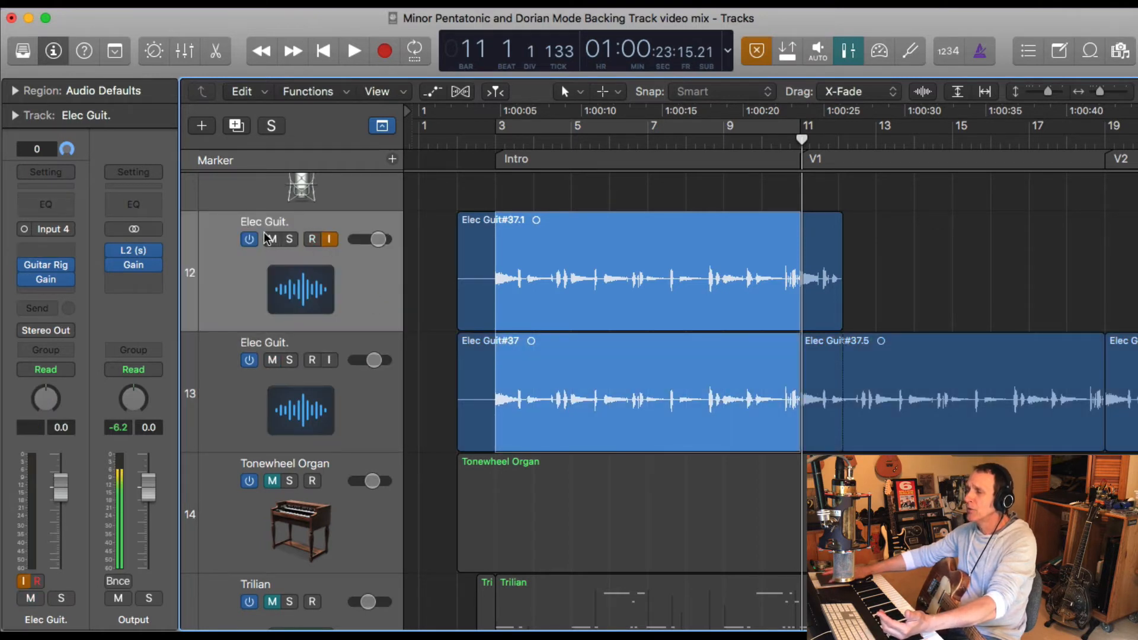
left_click(876, 224)
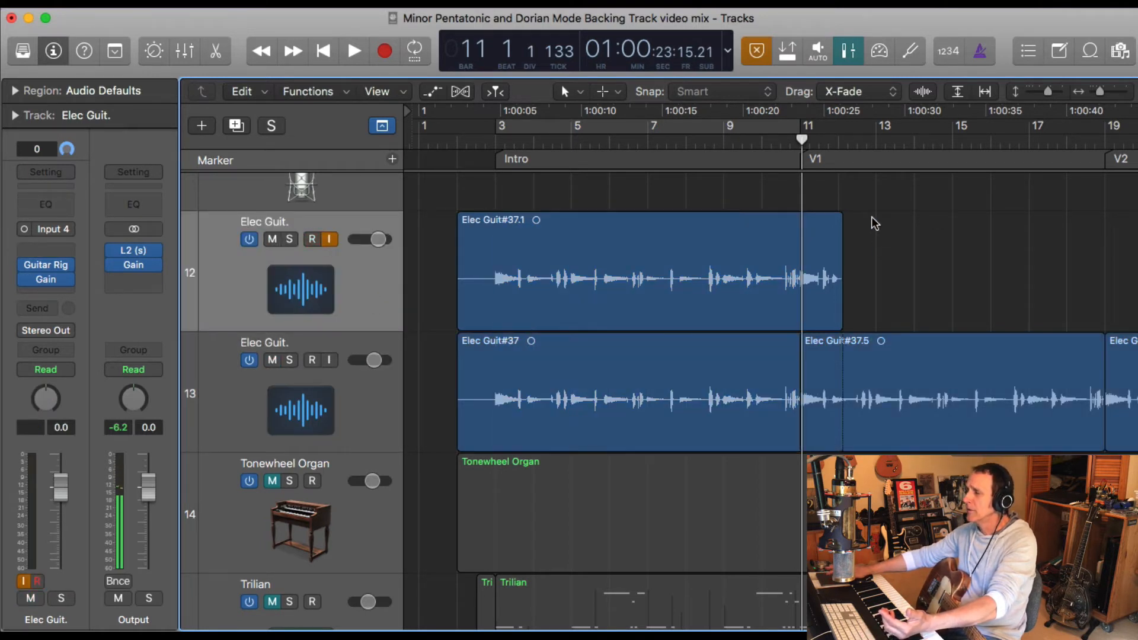
left_click(272, 240)
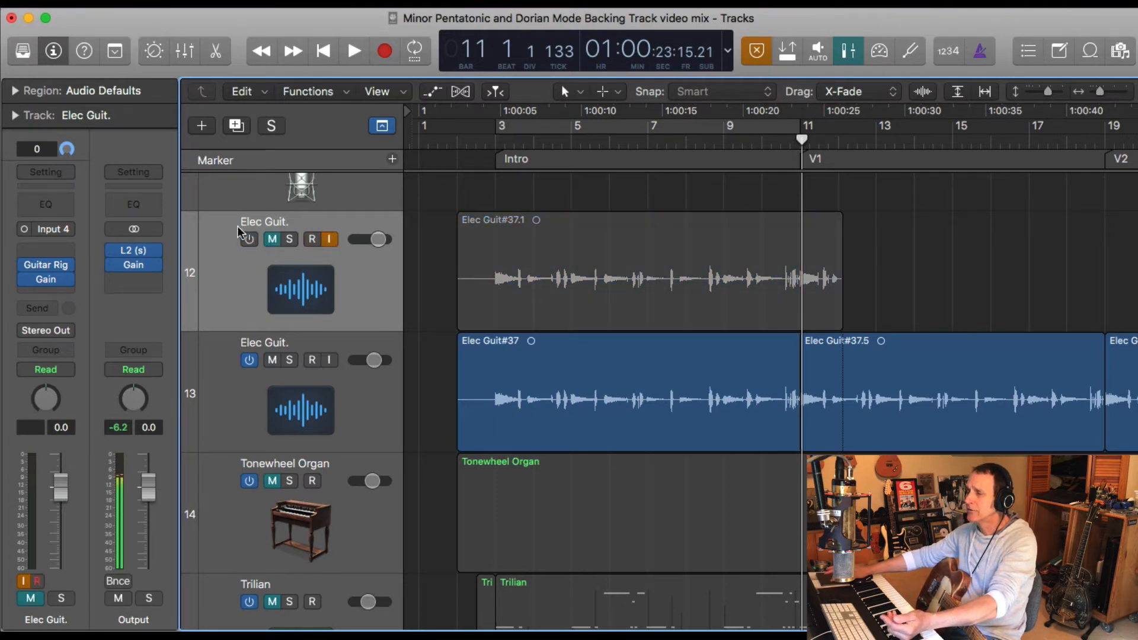
left_click(313, 239)
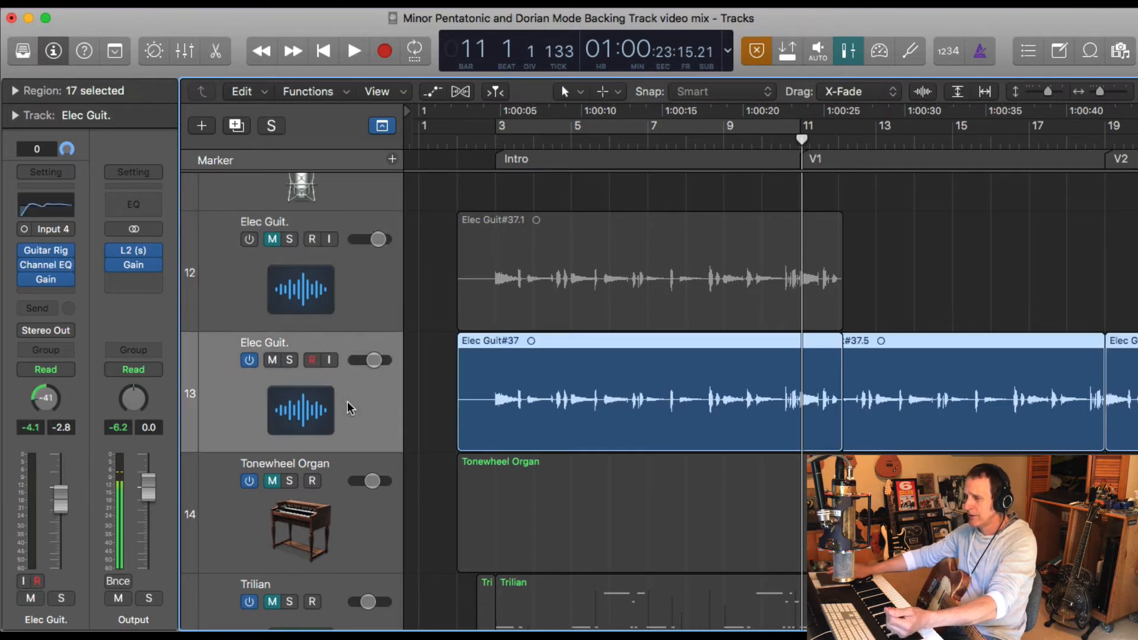
Step: Fit all guitar regions of track 13 in view and examine how they run from the Intro through V16
left_click(348, 404)
key("z")
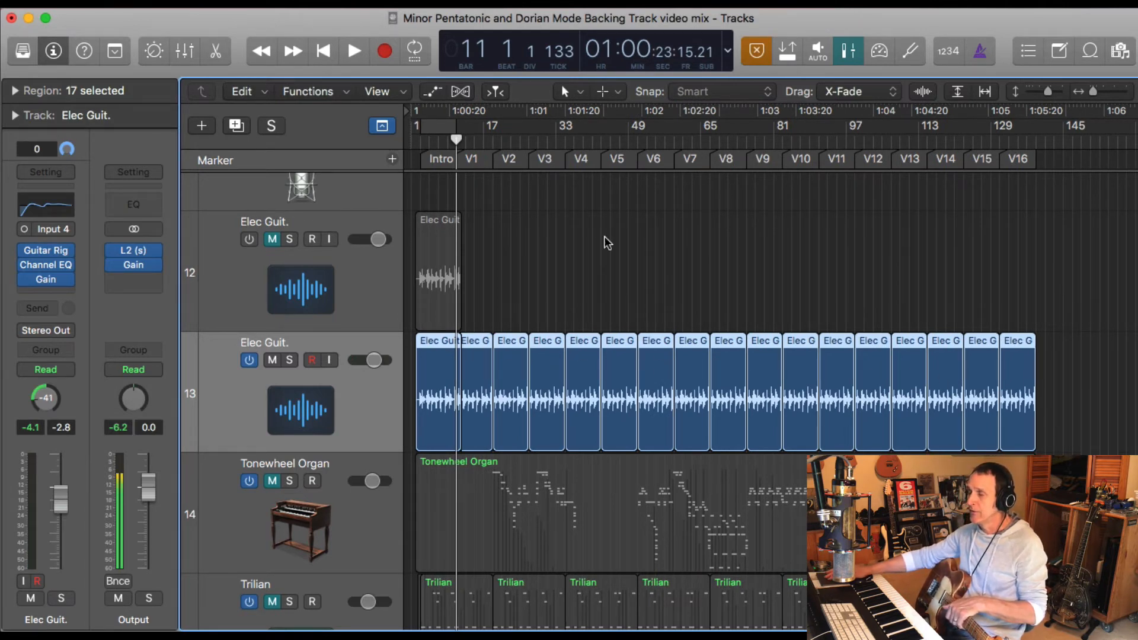
scroll(603, 236, "up", 12)
scroll(604, 240, "down", 10)
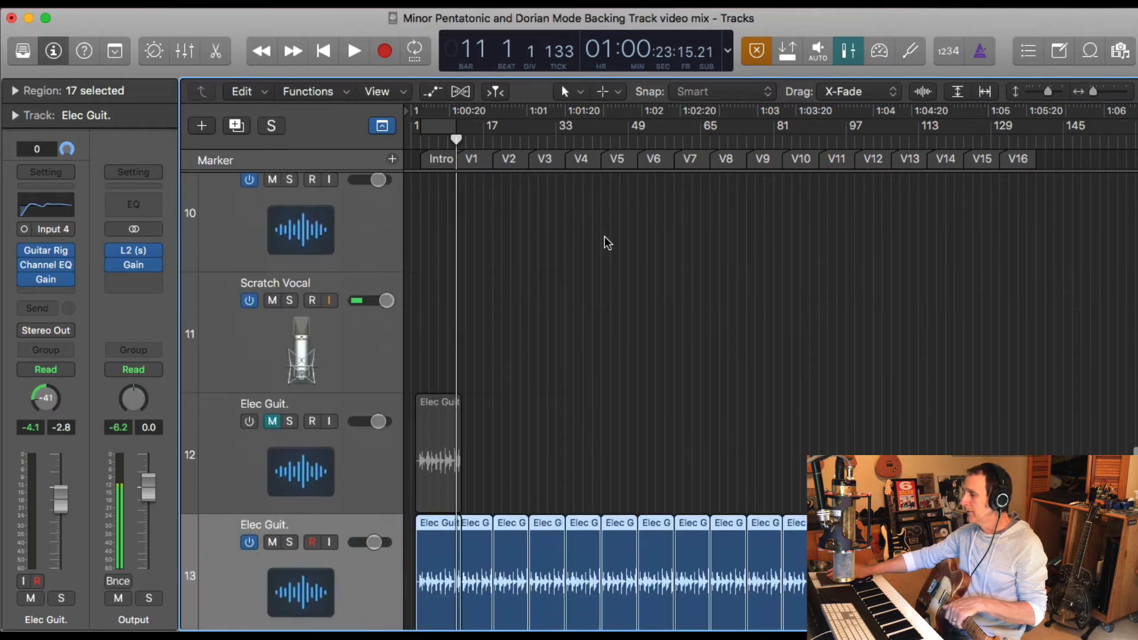
left_click(829, 335)
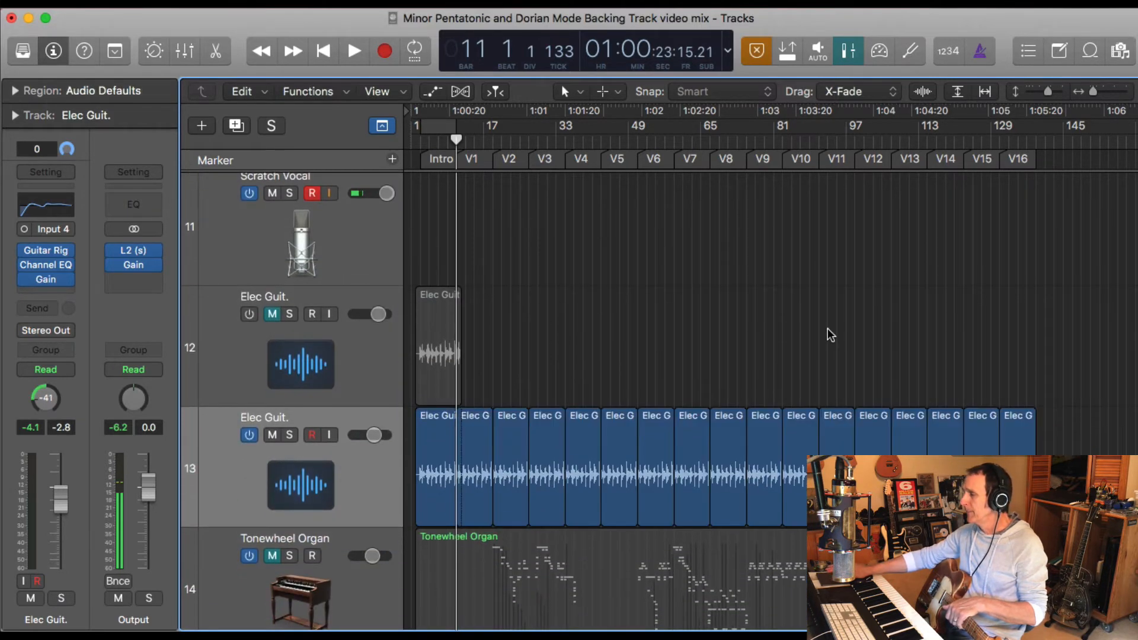
left_click(1034, 415)
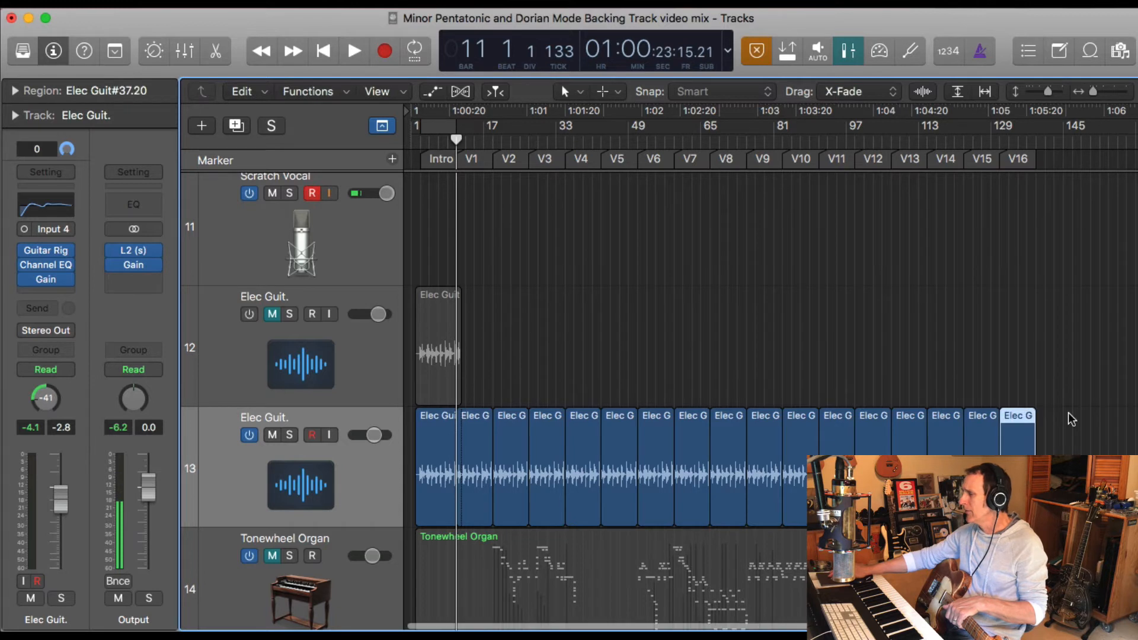
key("super+Left")
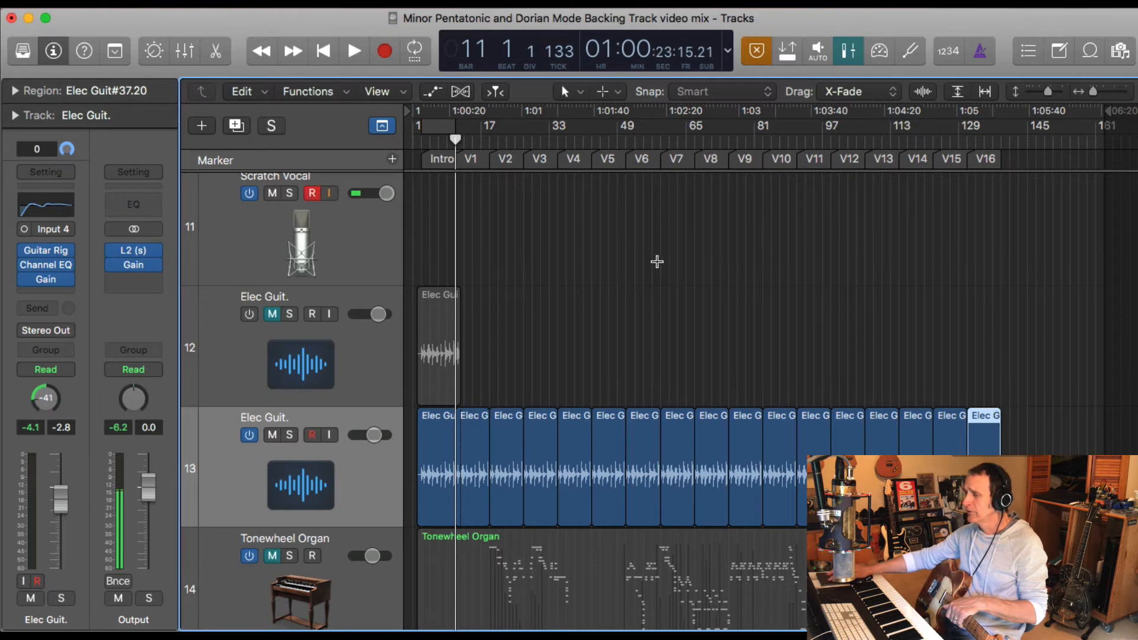
left_click(656, 261)
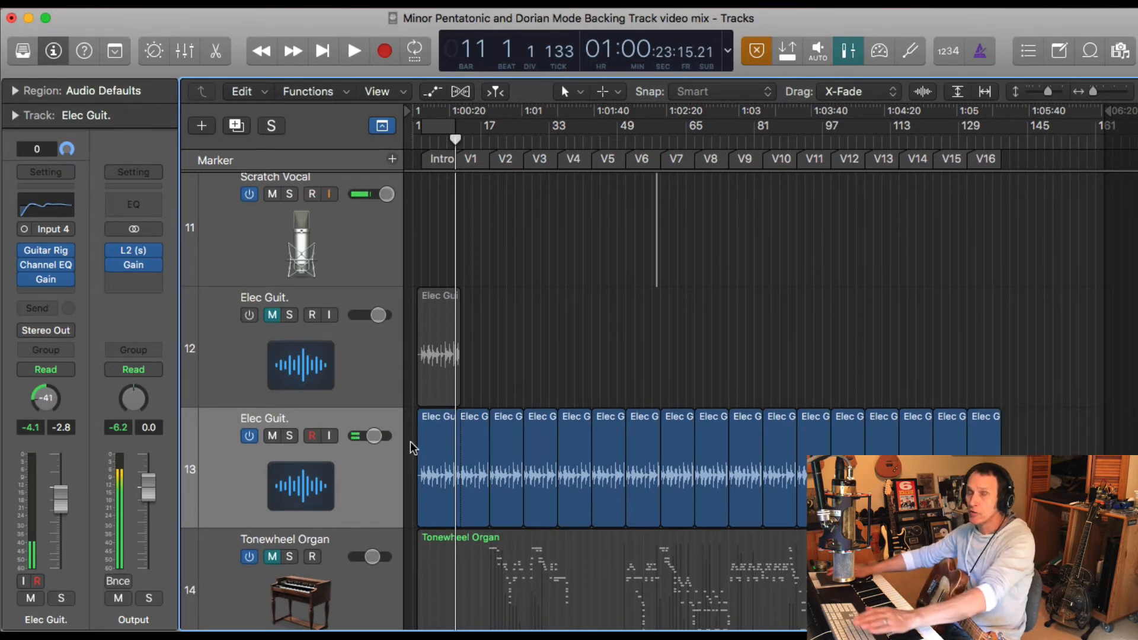
Step: Select the V1 guitar region on track 13, clear the selection, and play the song from around the start of the Intro
scroll(538, 479, "down", 5)
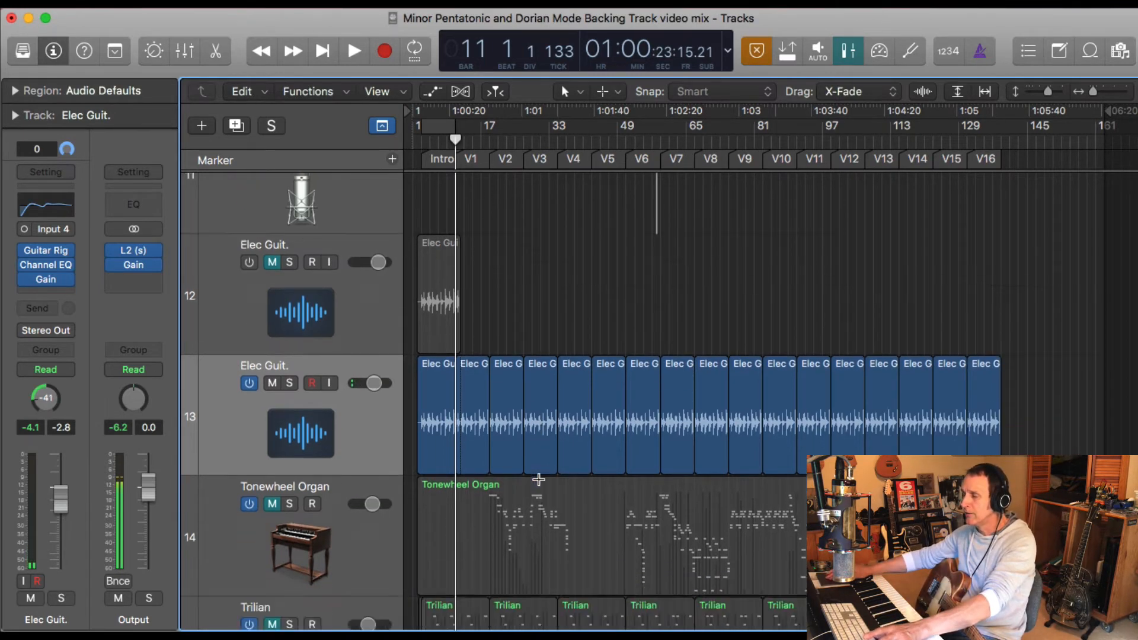
scroll(538, 479, "up", 3)
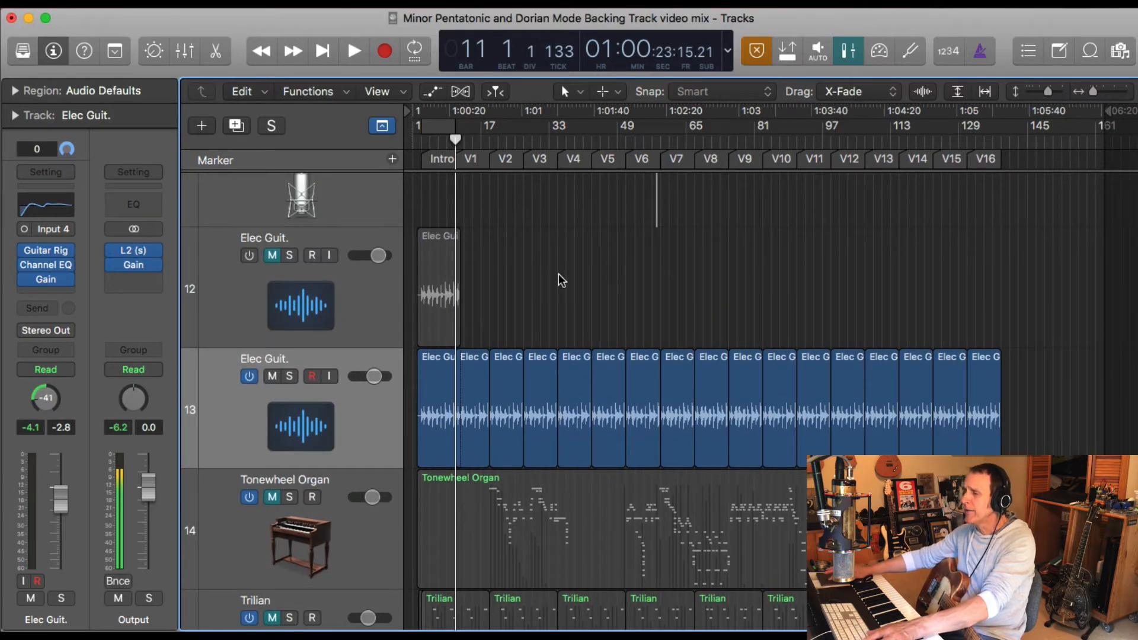
left_click(468, 372)
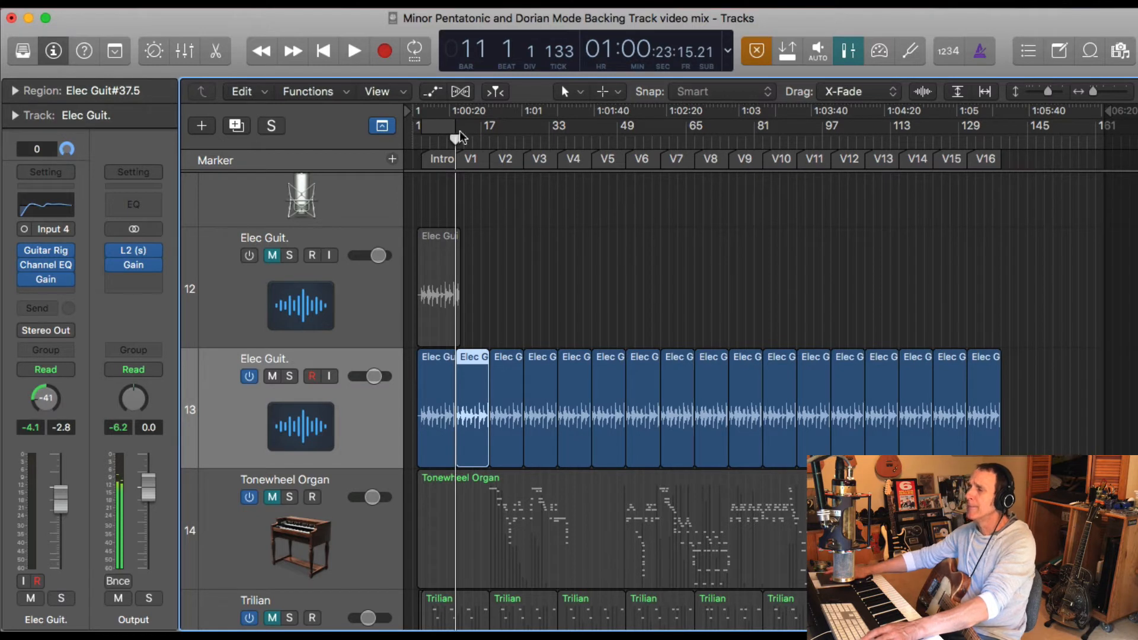
left_click_drag(460, 137, 424, 140)
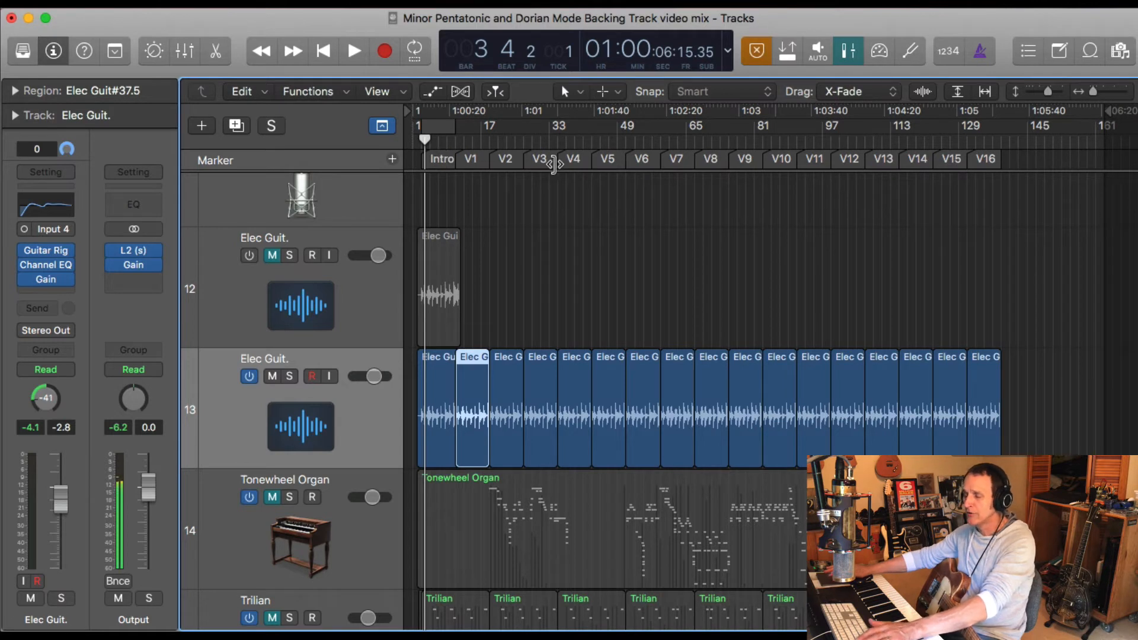
key("space")
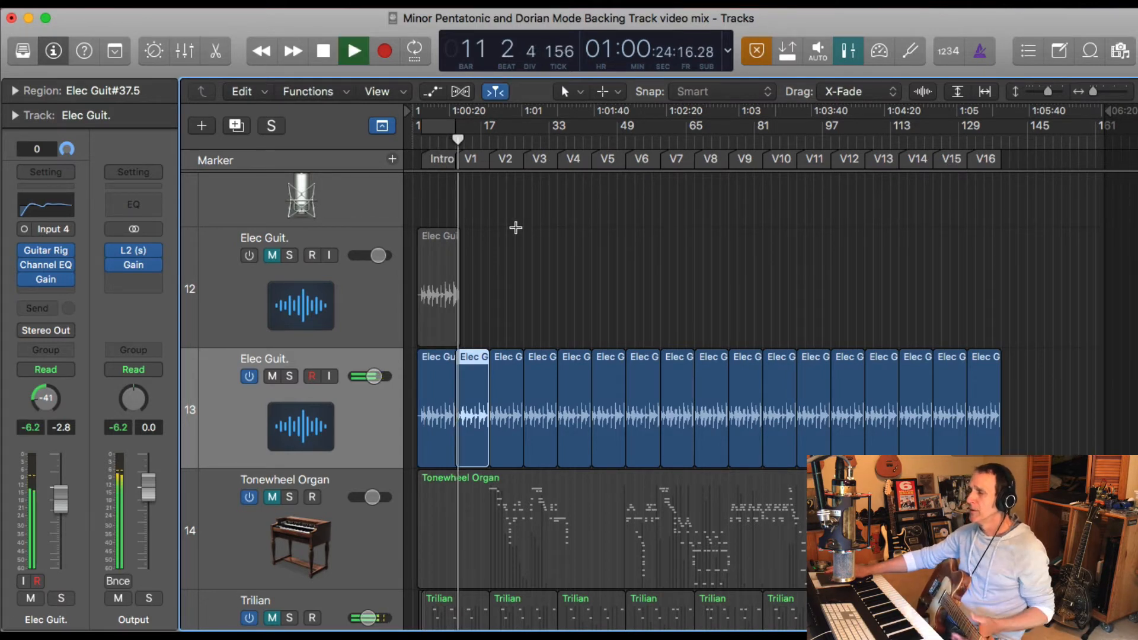
left_click(514, 228)
left_click(423, 160)
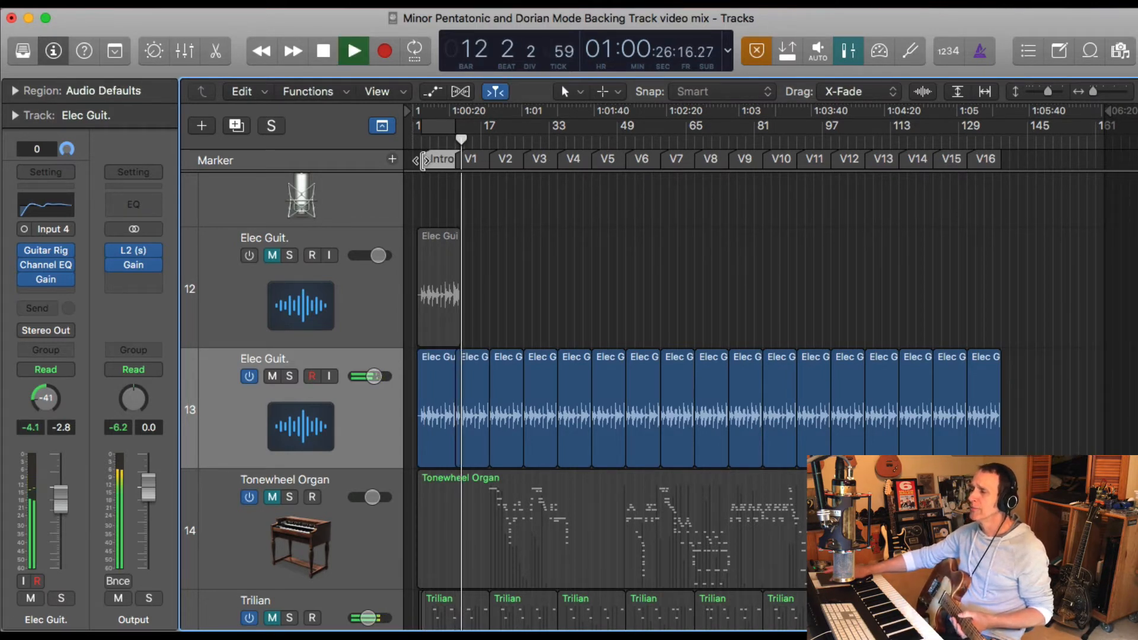
left_click(421, 142)
left_click(609, 205)
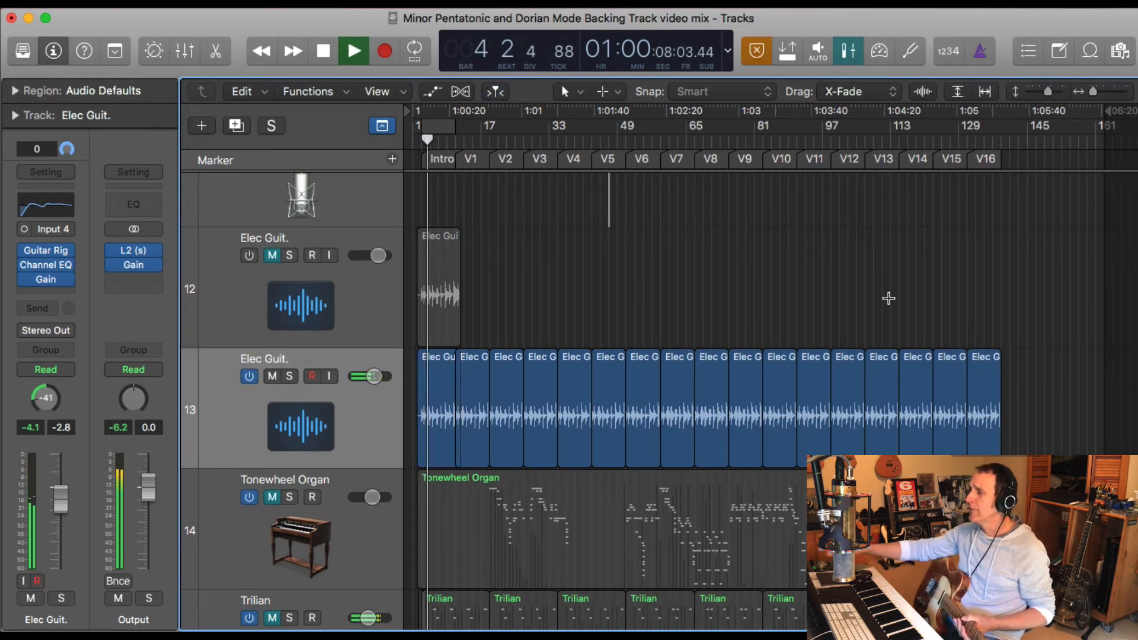
Step: Select the Tonewheel Organ track and stop playback at bar 16
scroll(888, 298, "down", 2)
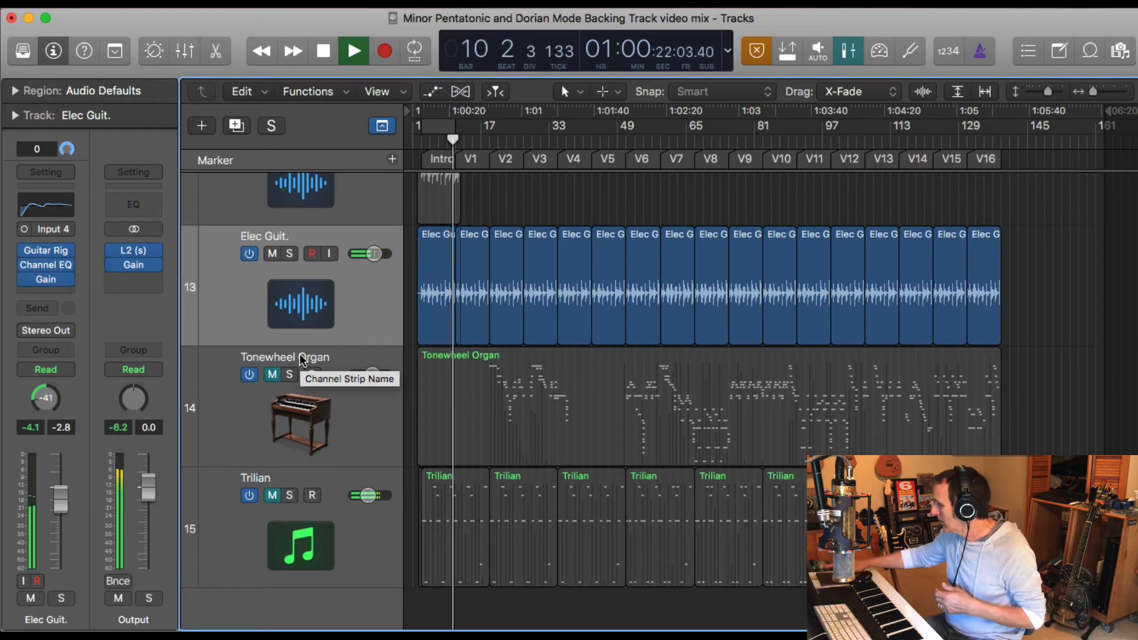
left_click(302, 359)
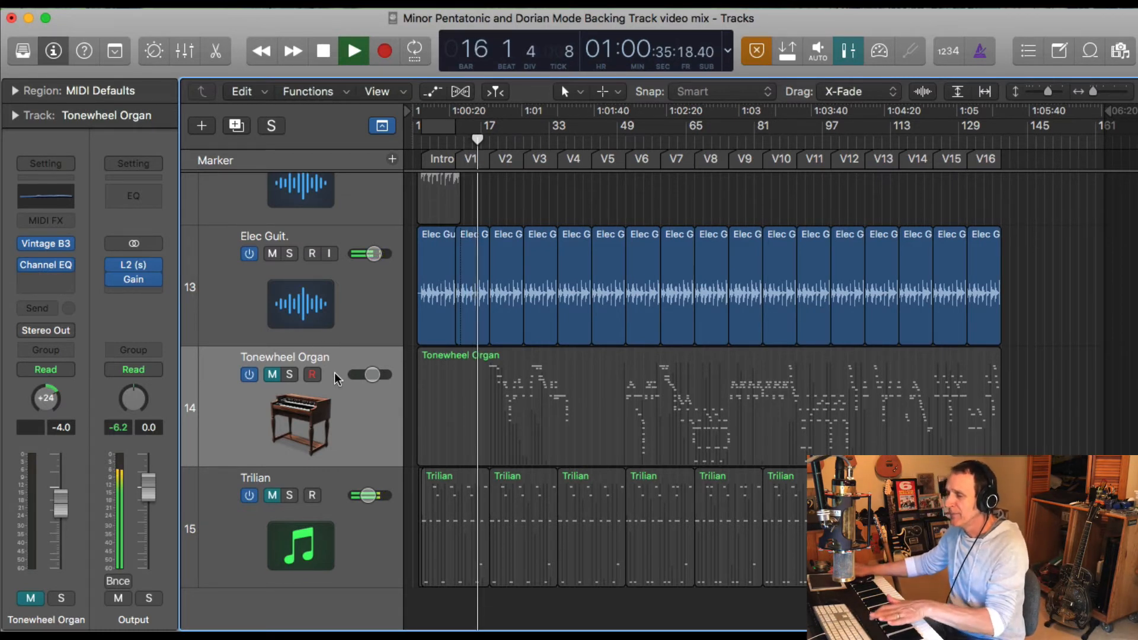
key("space")
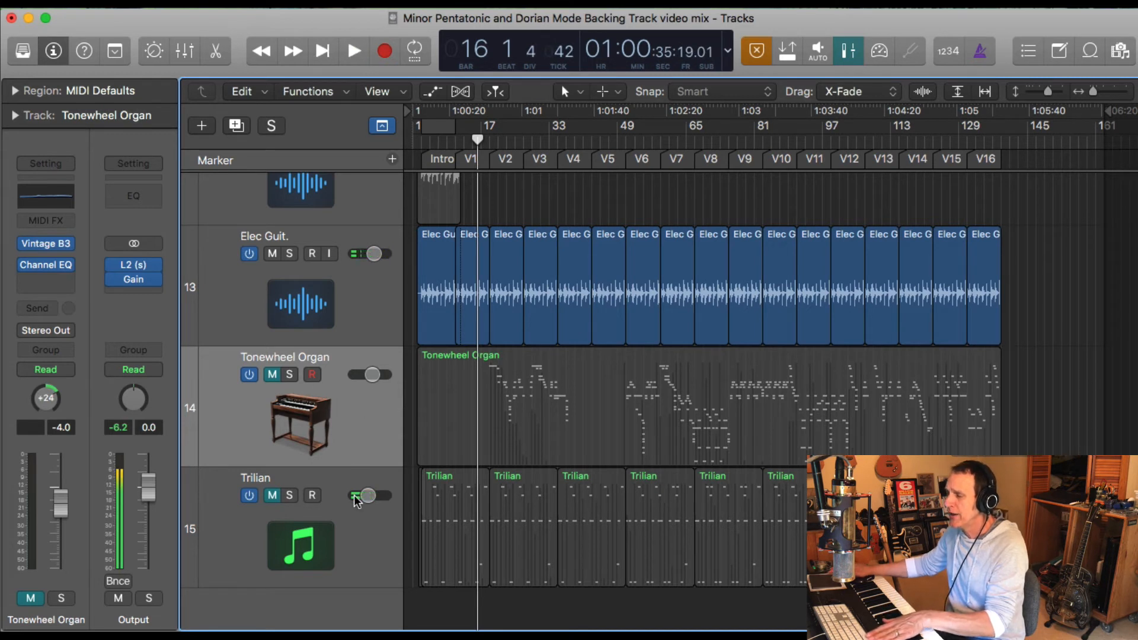
Step: Move the Trilian bass track above the Tonewheel Organ track, directly below the track 13 guitar
left_click(353, 574)
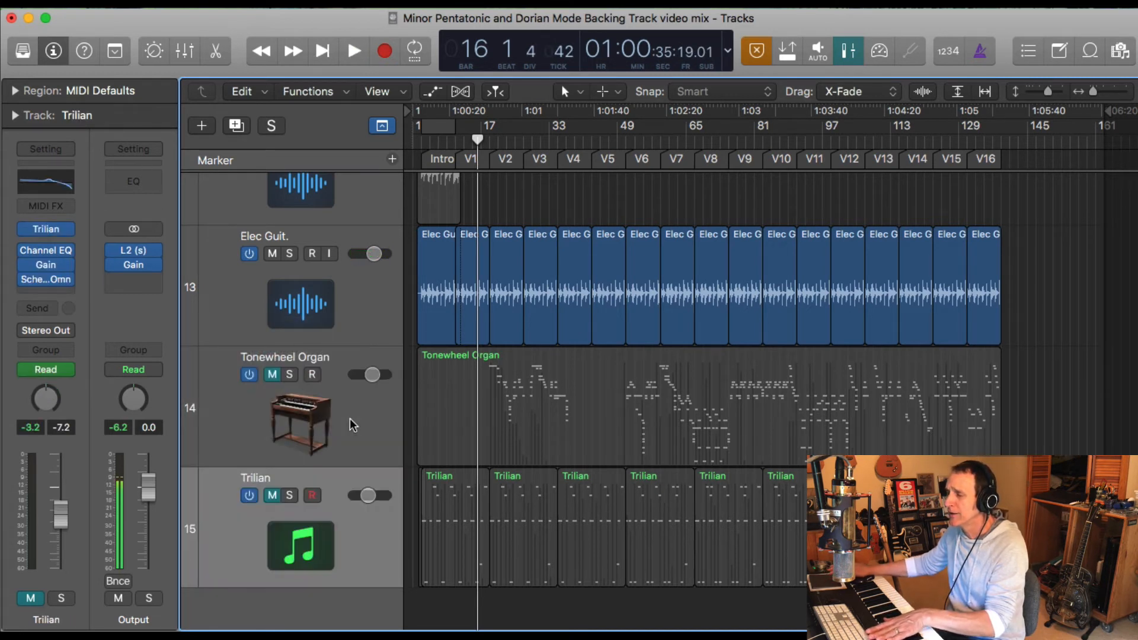
left_click_drag(367, 559, 367, 397)
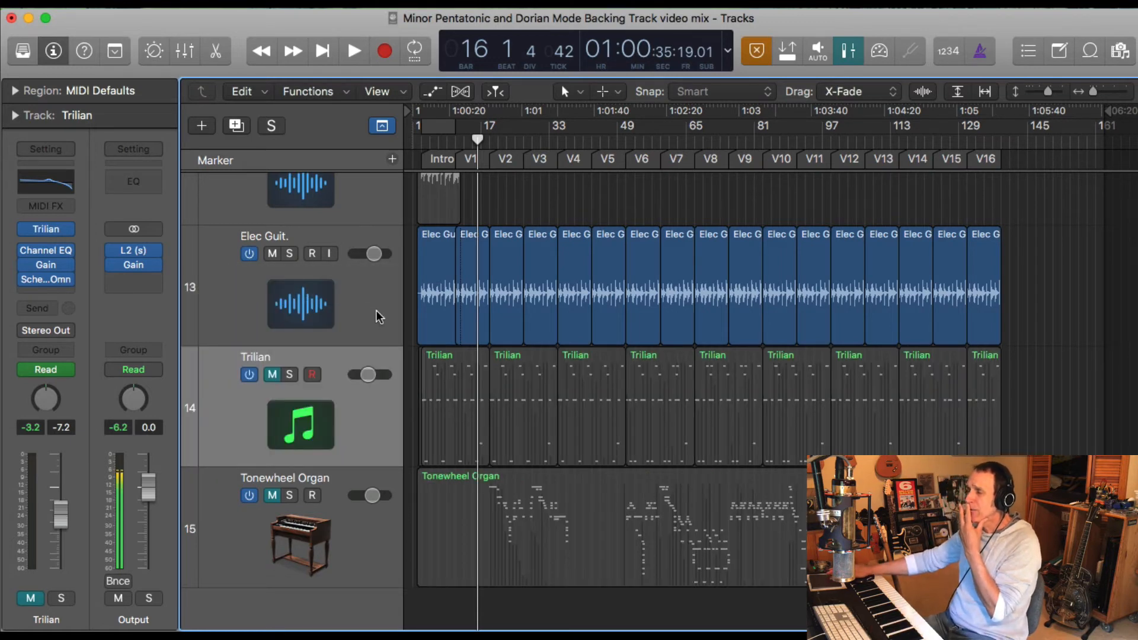
Step: Look over the whole track list, from the Slow Jam Kit and Stylus tracks to the guitar, Trilian and organ tracks
scroll(578, 255, "up", 15)
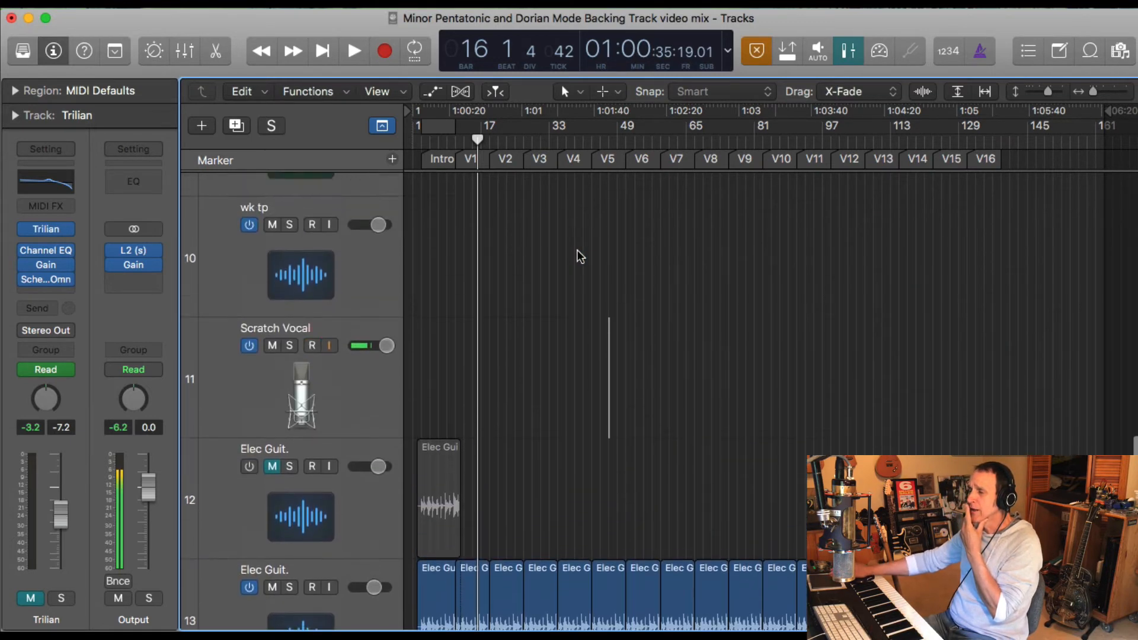
scroll(578, 250, "up", 5)
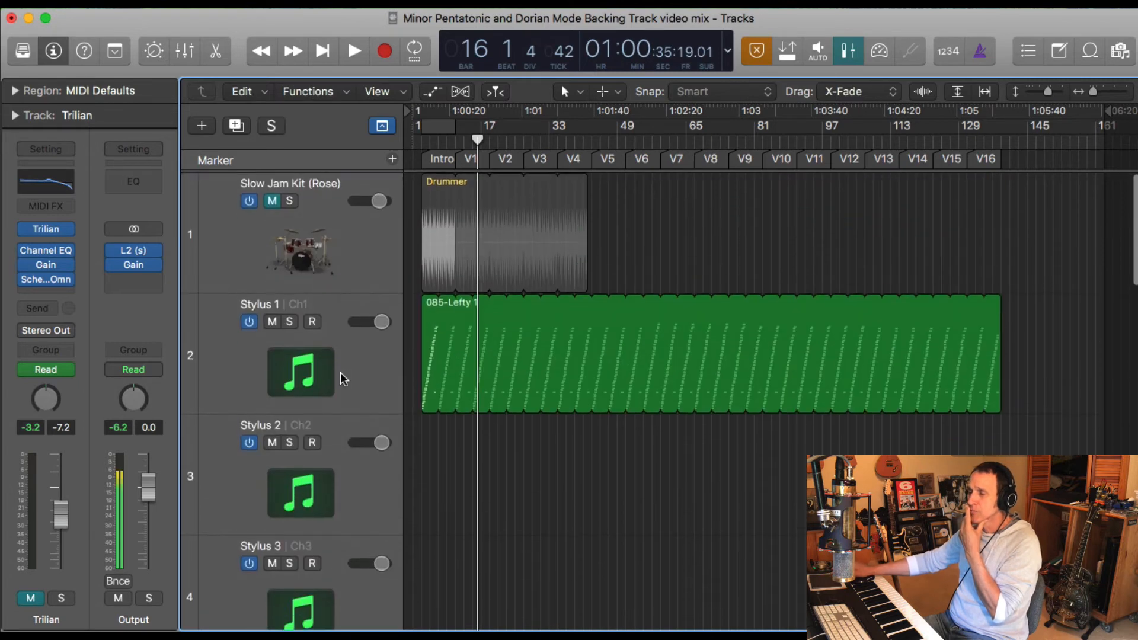
scroll(505, 474, "down", 20)
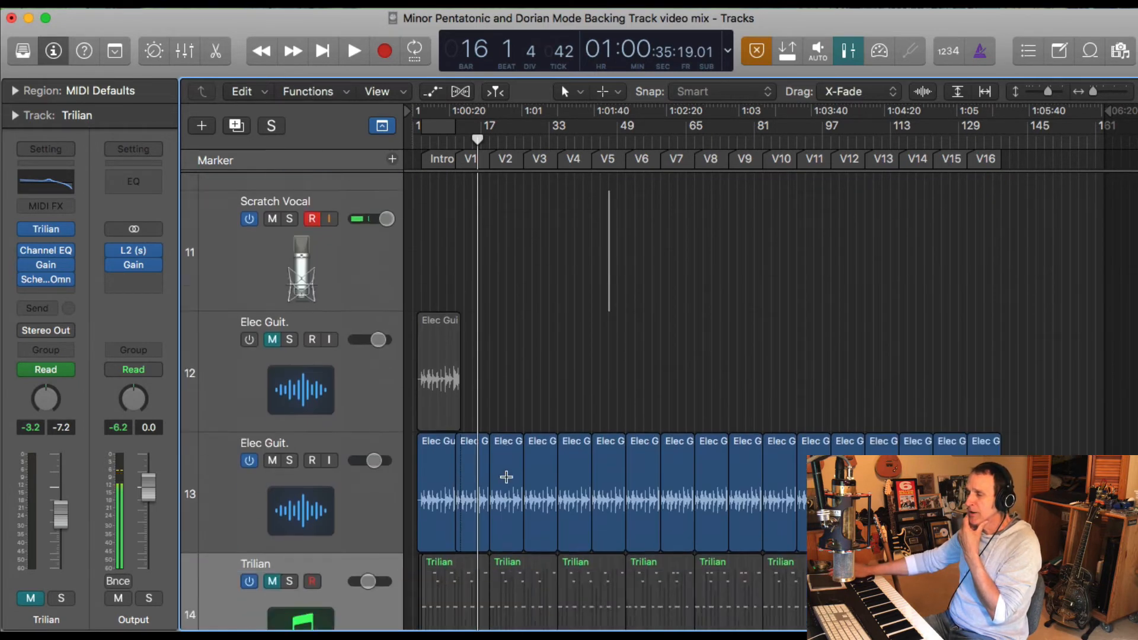
scroll(505, 477, "up", 15)
scroll(506, 477, "down", 6)
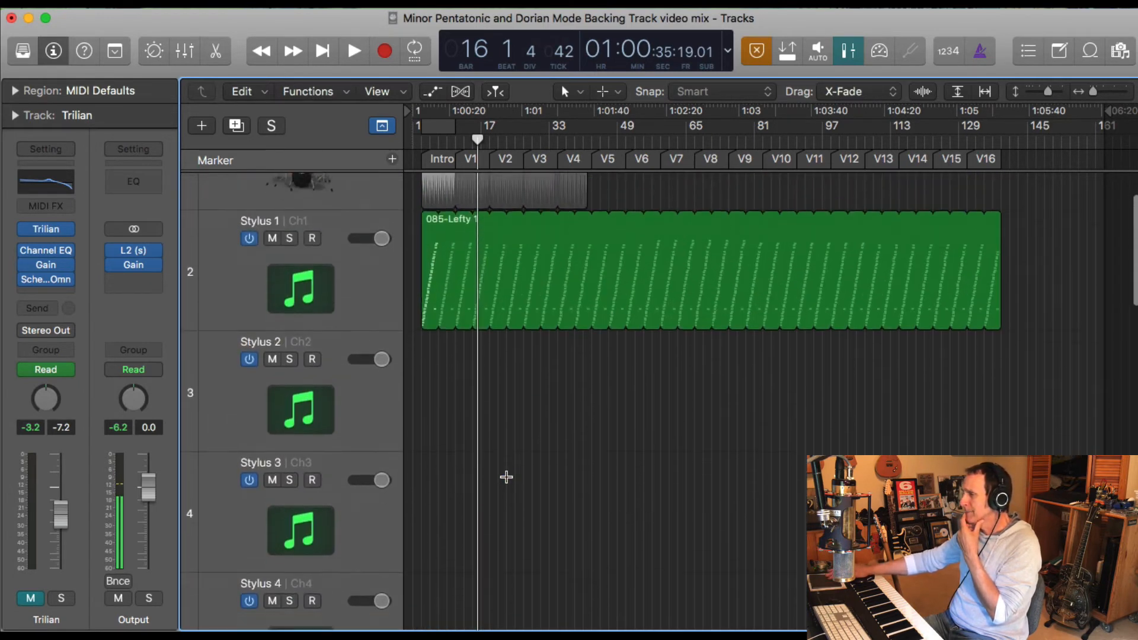
scroll(506, 476, "down", 12)
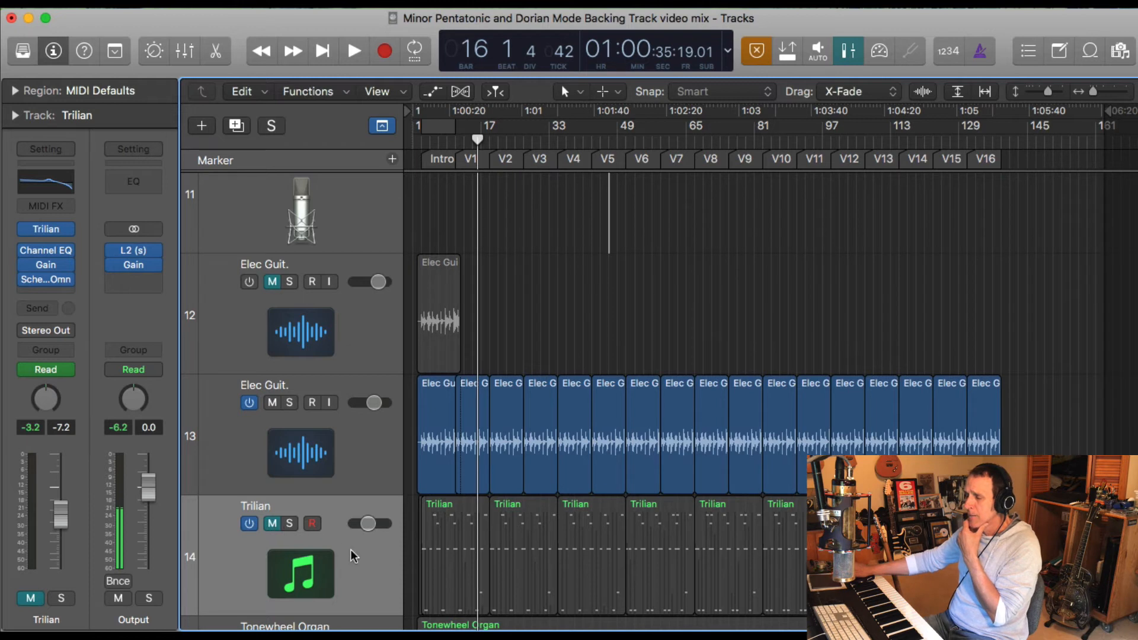
scroll(350, 553, "down", 3)
left_click_drag(350, 437, 331, 309)
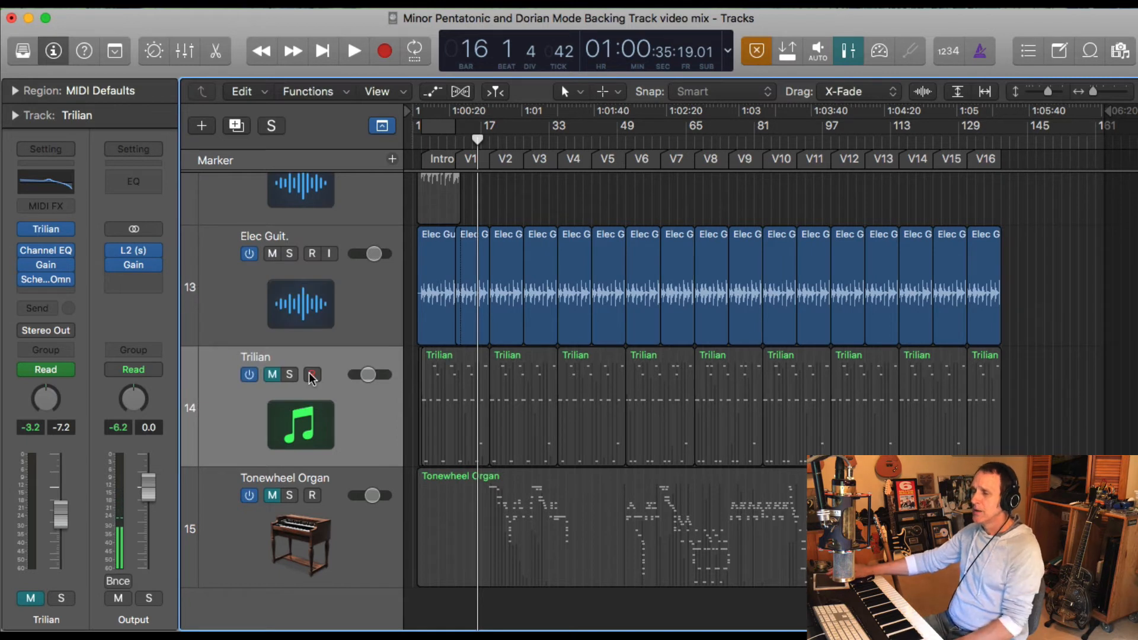
Step: Duplicate the Trilian track with all its regions onto a new track 15, then toggle the original track's mute off and on
left_click(312, 374)
left_click_drag(356, 456, 355, 459)
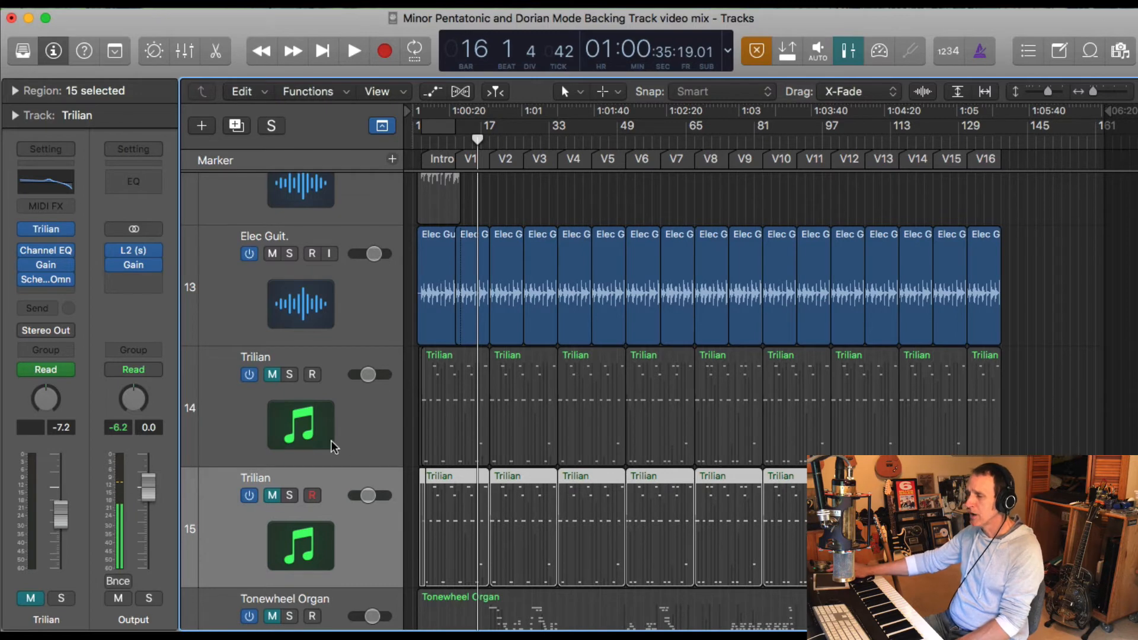
scroll(497, 422, "down", 3)
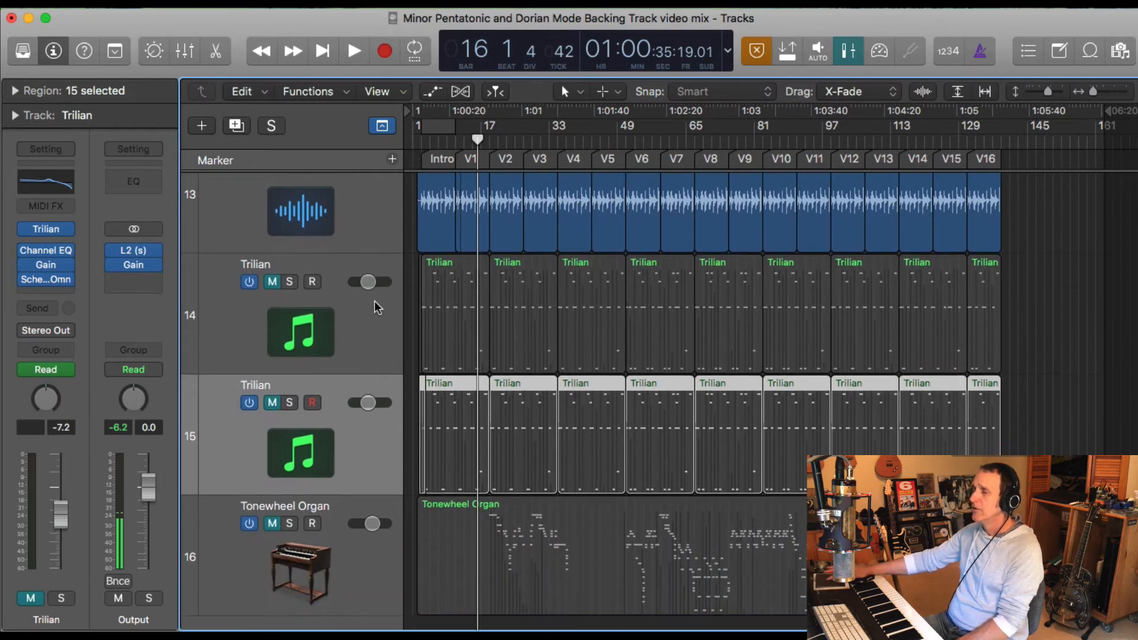
left_click(272, 283)
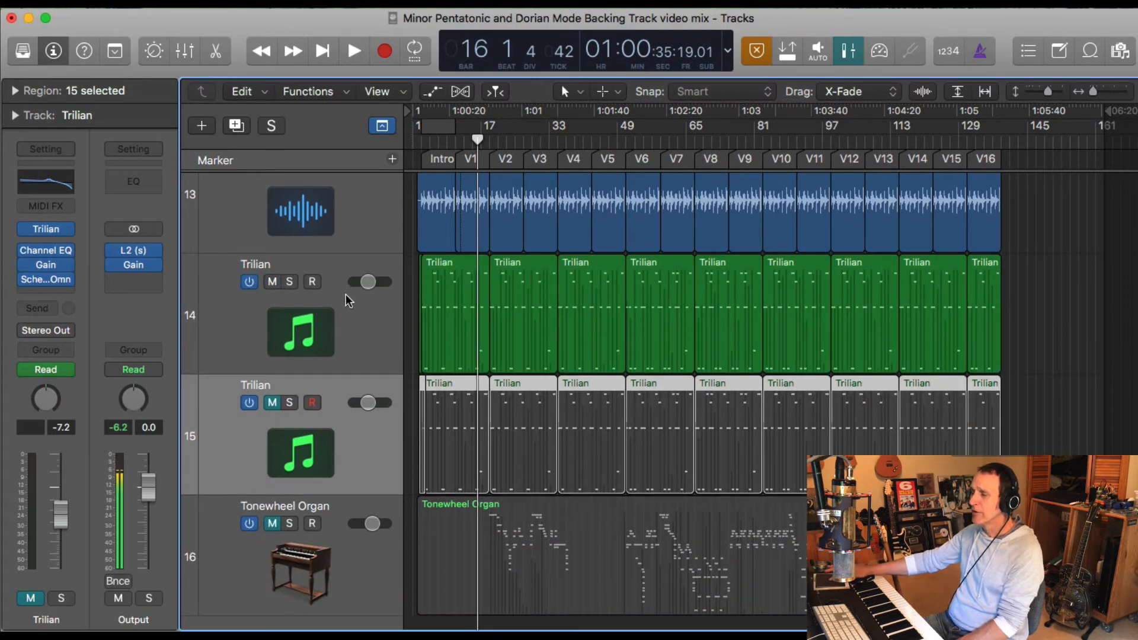
left_click(272, 283)
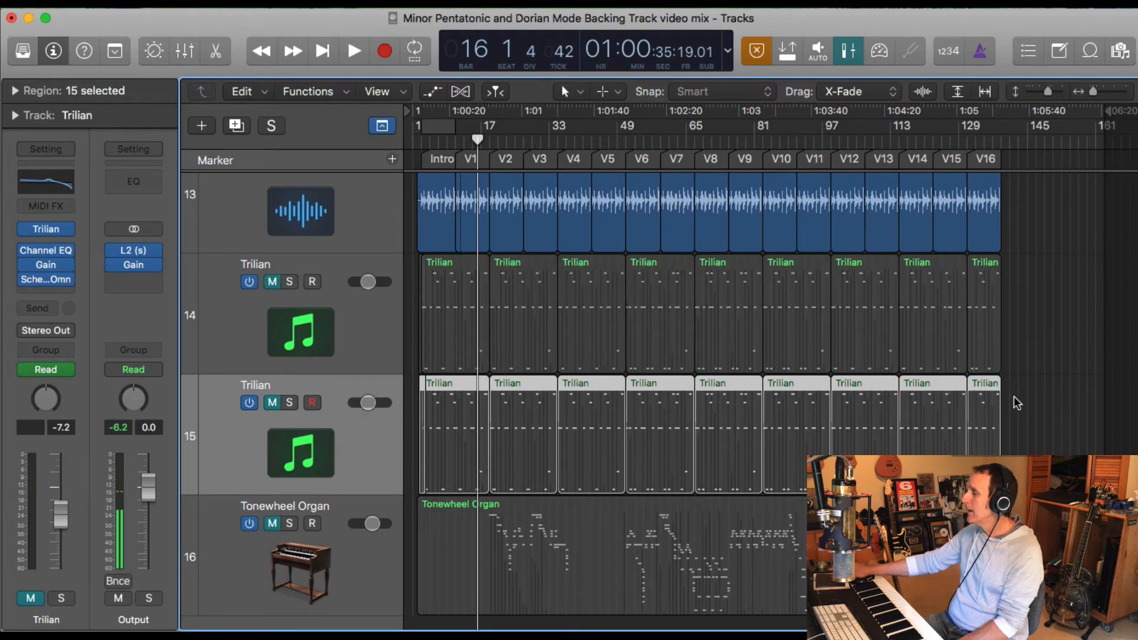
Step: Delete every region from the duplicated Trilian track 15, including the short one at the start, and unmute the track
left_click_drag(1014, 399, 441, 409)
key("BackSpace")
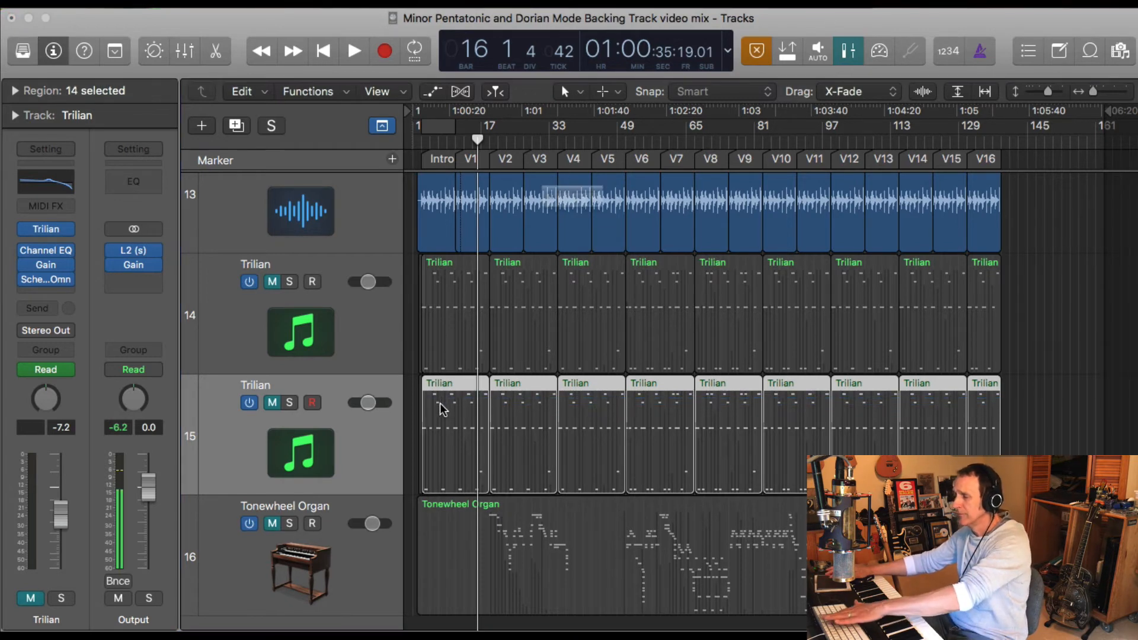
left_click(724, 242)
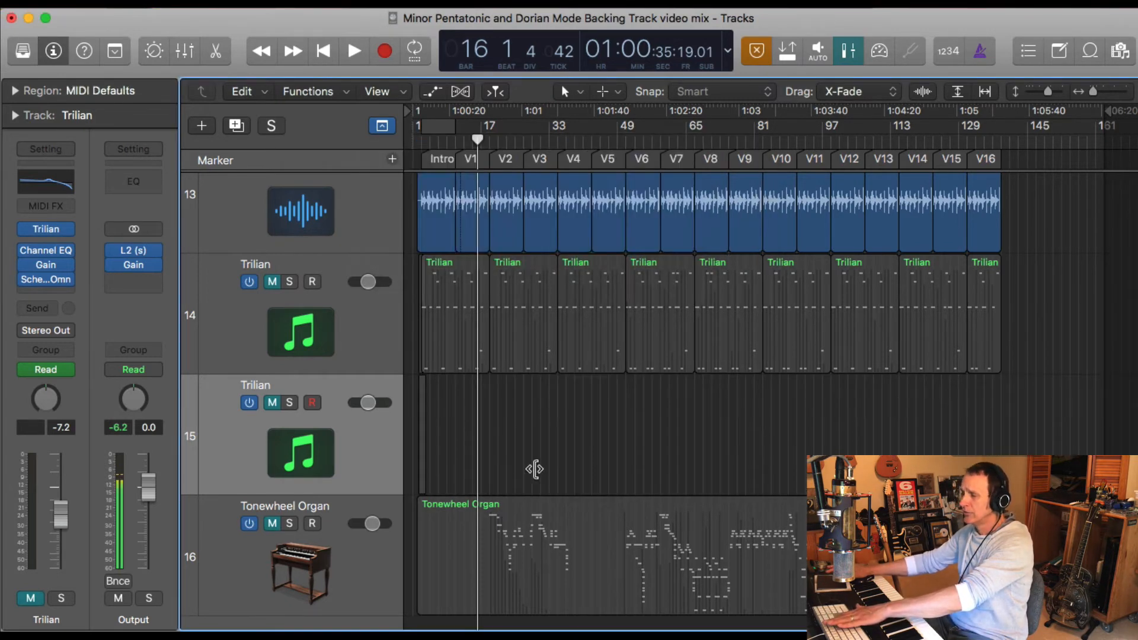
left_click(422, 415)
key("BackSpace")
left_click(711, 240)
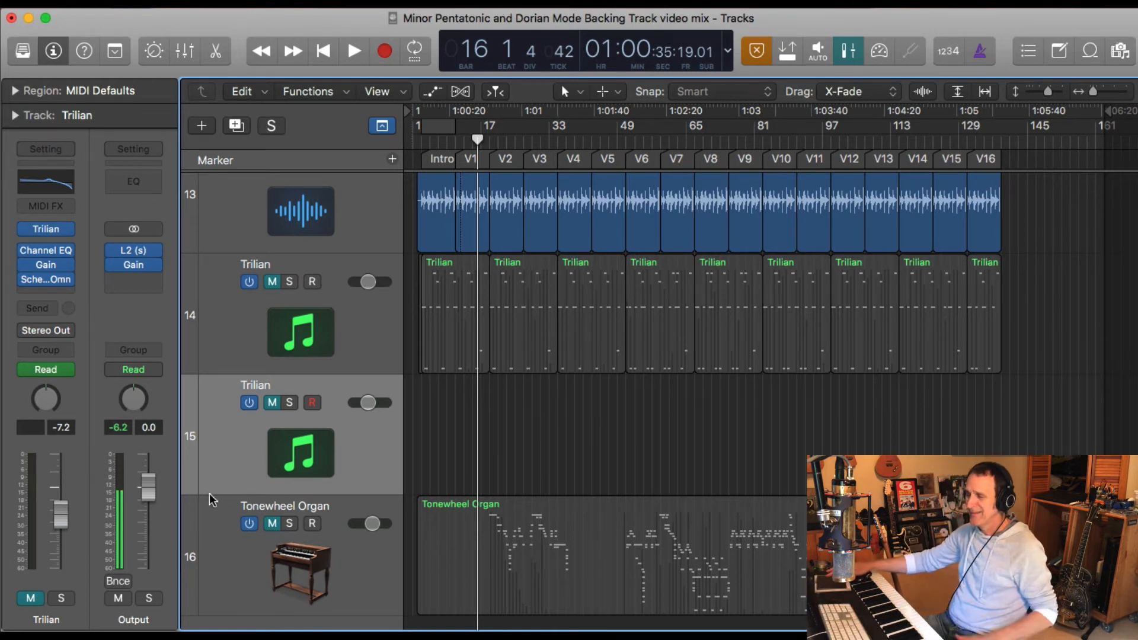
left_click(273, 403)
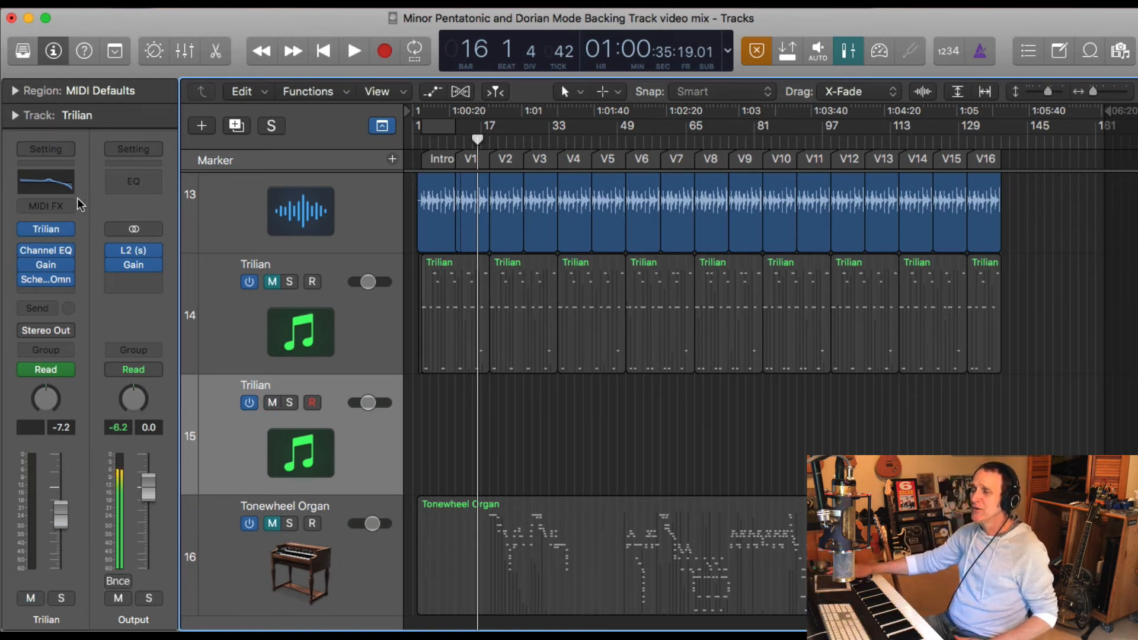
Step: Open the Trilian instrument of track 15 and reposition its window so the bass editor is in view
mouse_move(52, 234)
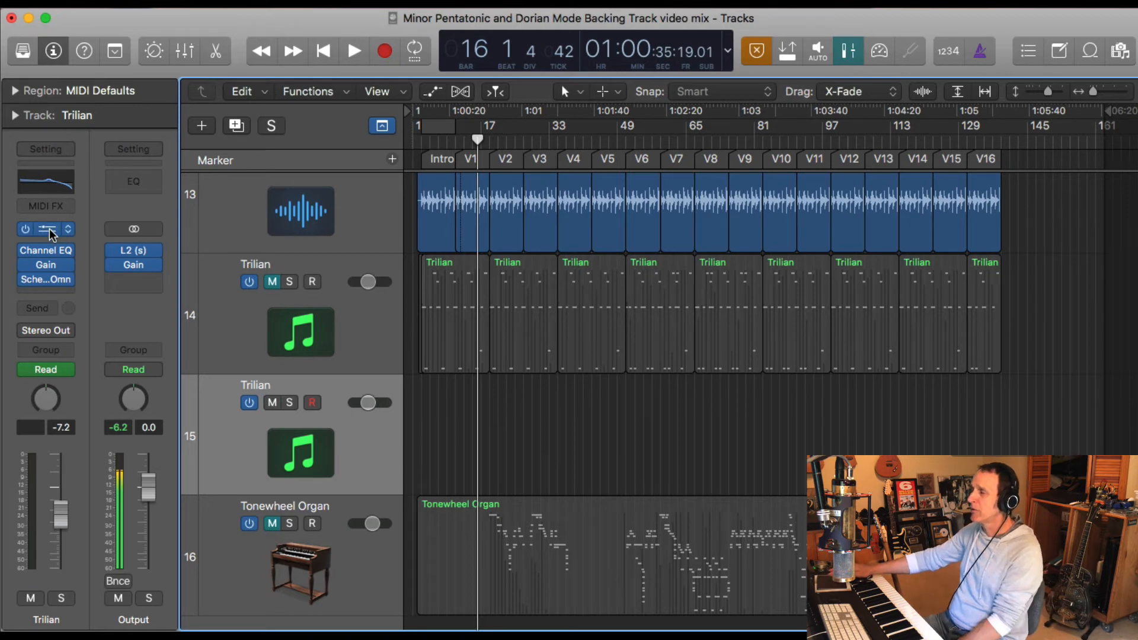
left_click(50, 232)
left_click_drag(455, 35, 796, 20)
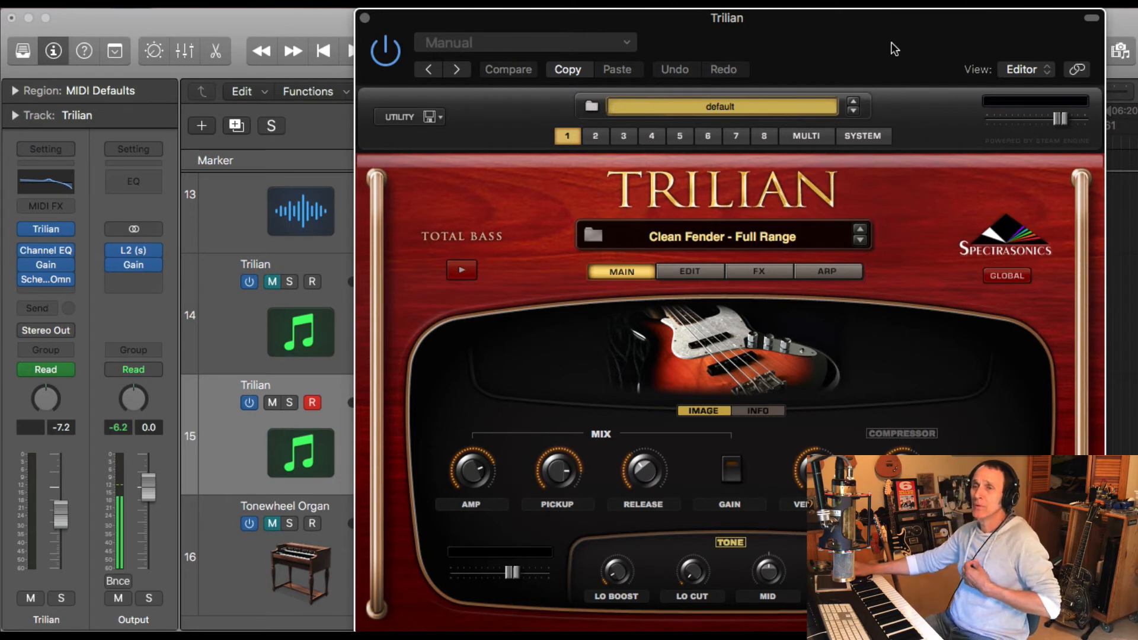
left_click_drag(894, 49, 830, 24)
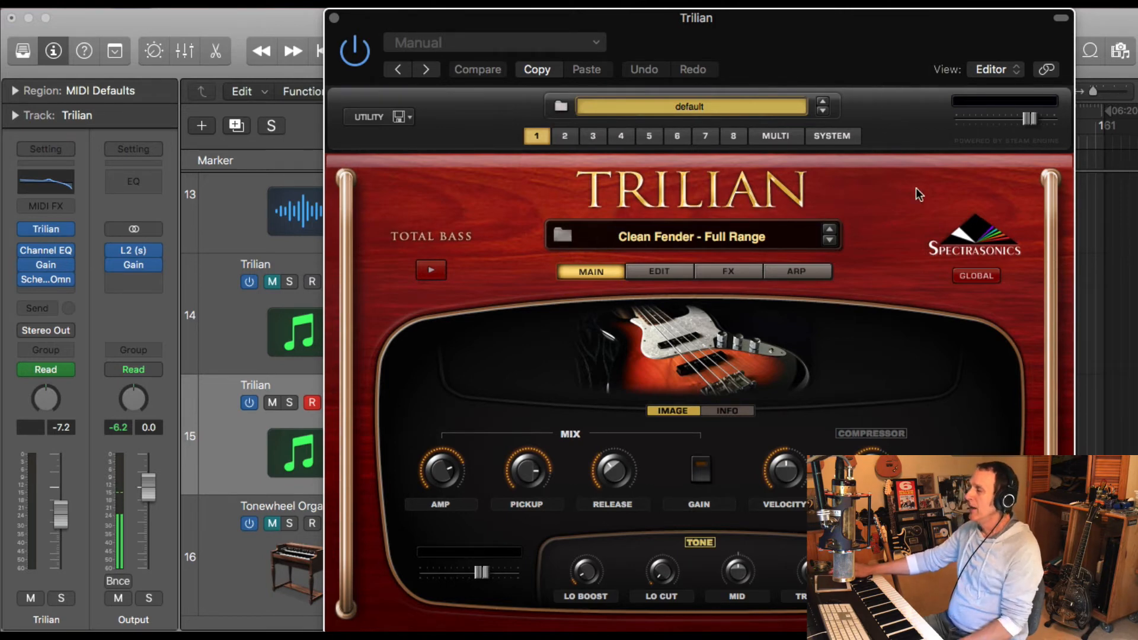
Step: Browse Trilian's patches, raise the track 15 volume to 2.1 dB, and load the Cut through the Night patch
left_click(560, 237)
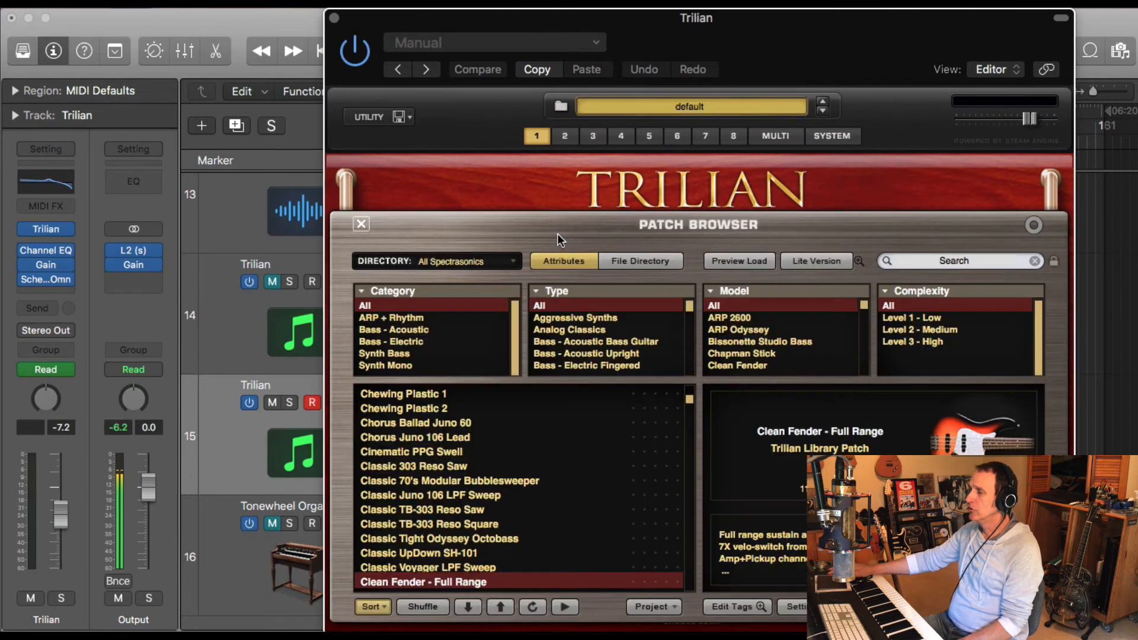
scroll(476, 455, "down", 15)
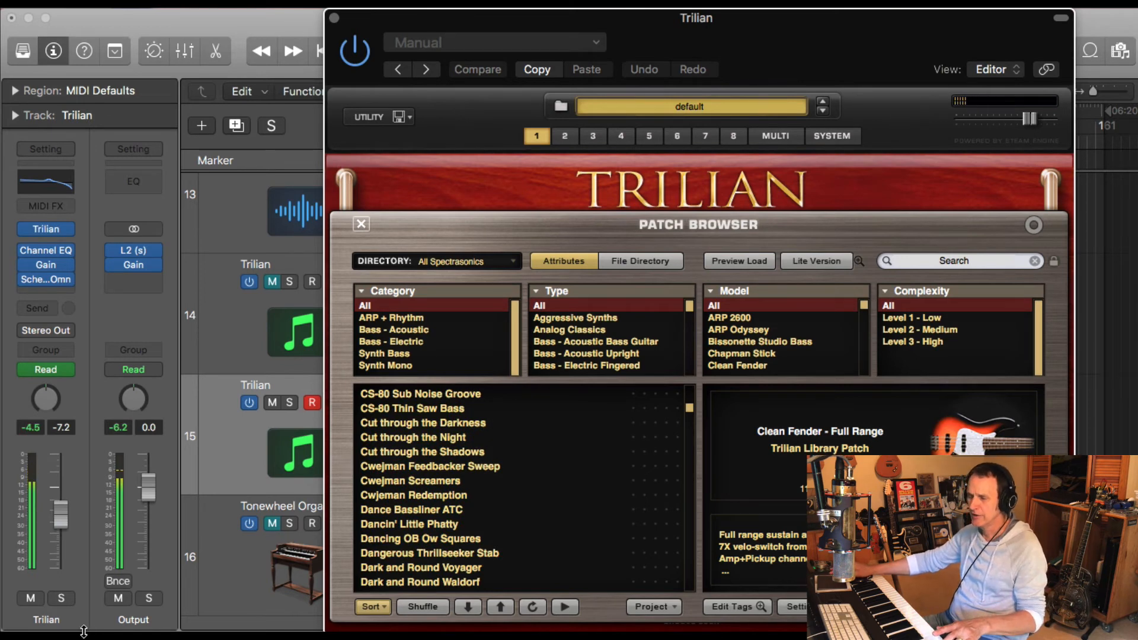
left_click_drag(57, 515, 58, 477)
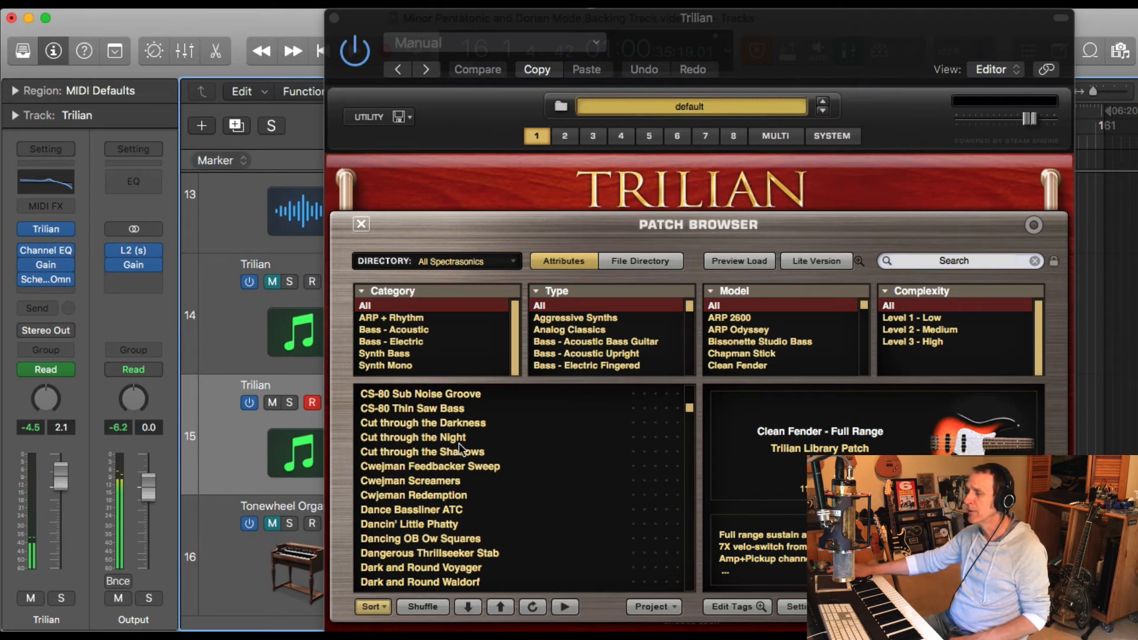
left_click(436, 436)
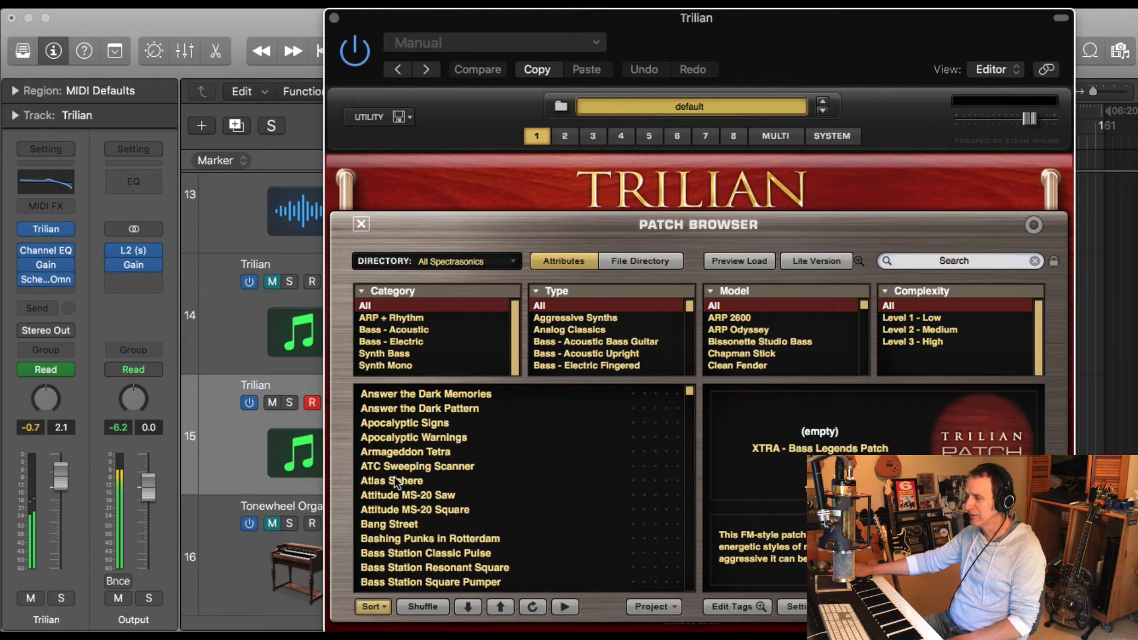
Step: Filter the patches to Bass - Electric, look through the Chapman Stick and Clean Fender entries, and close the instrument window
left_click(409, 343)
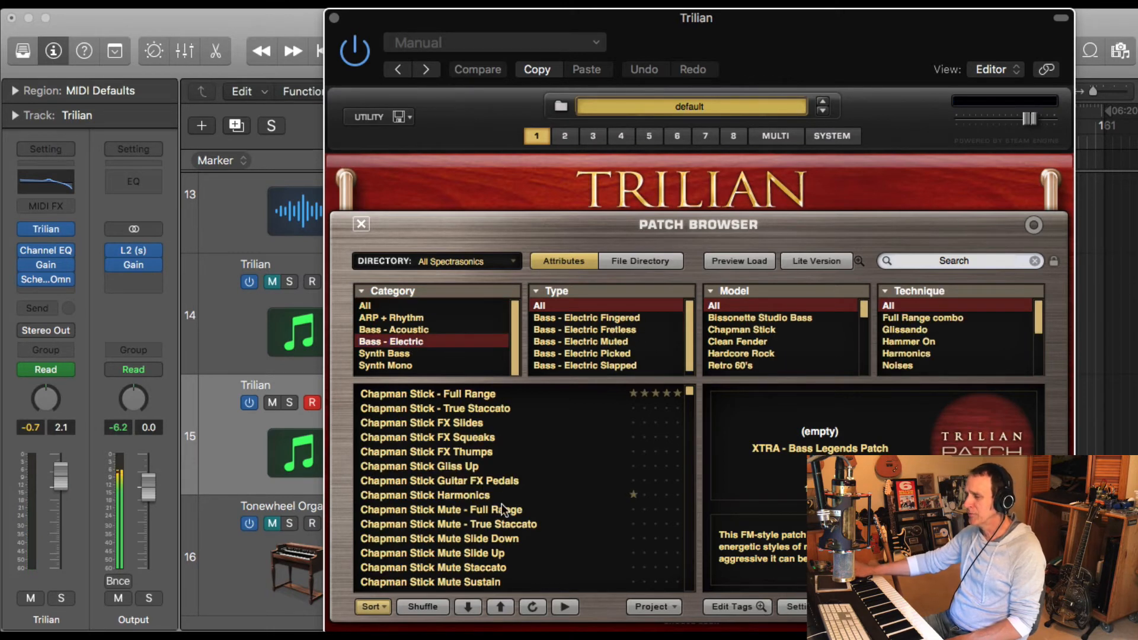
scroll(500, 507, "down", 8)
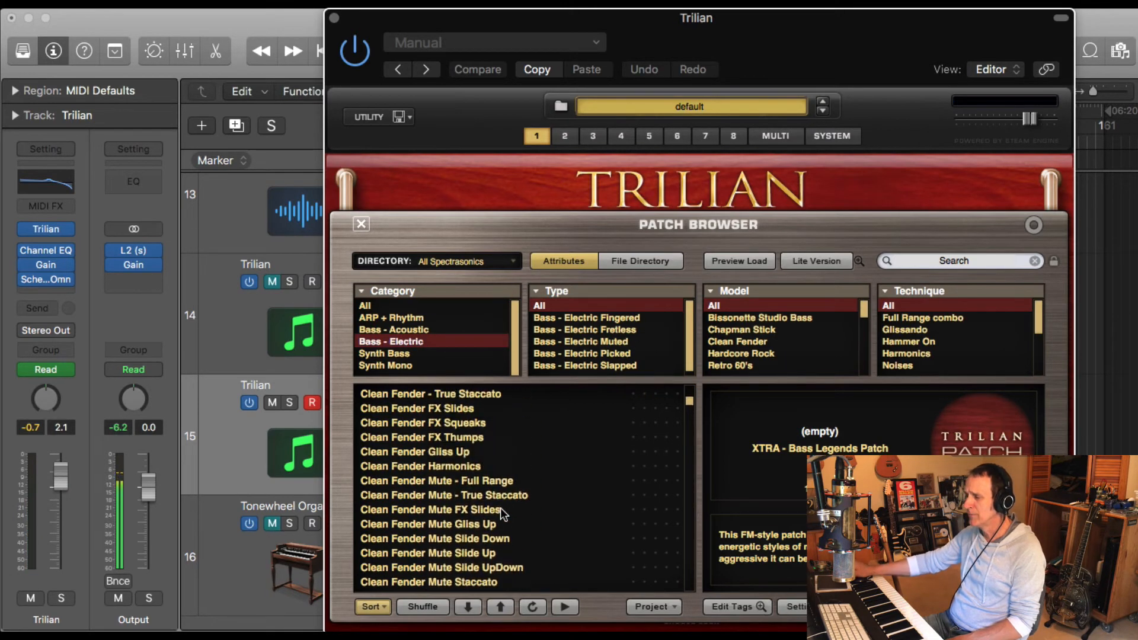
scroll(500, 507, "up", 9)
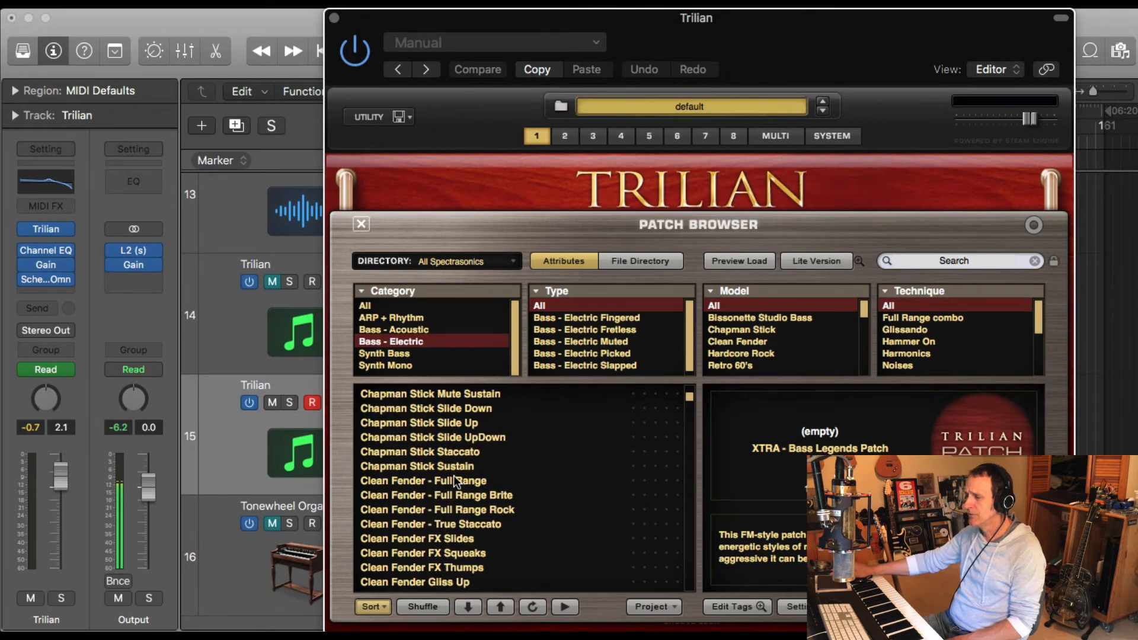
scroll(454, 477, "up", 13)
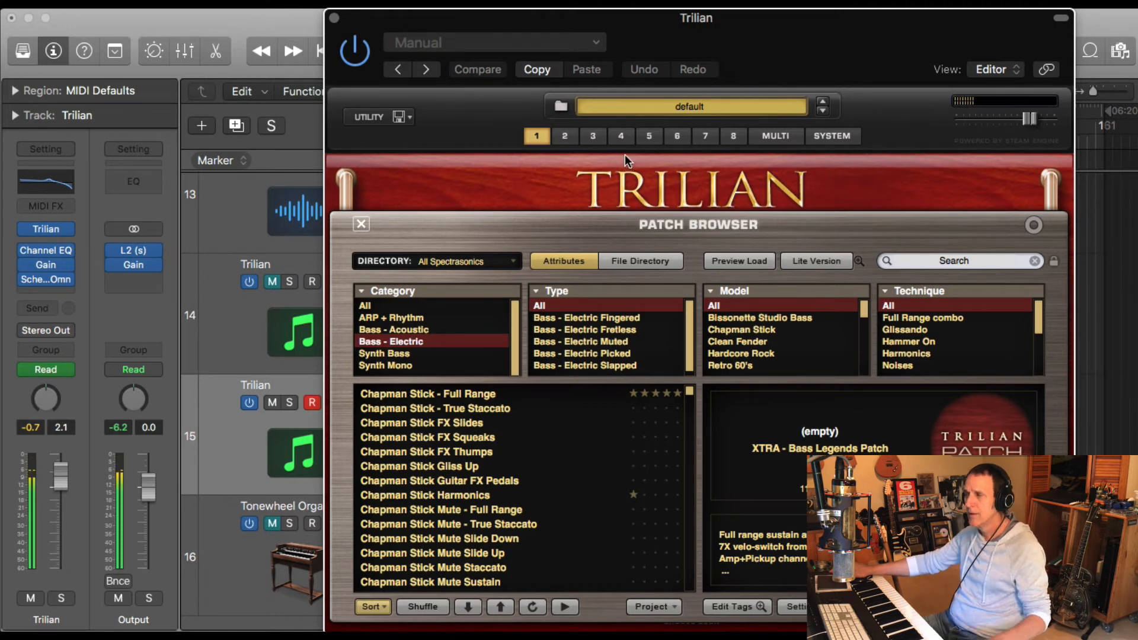
left_click(334, 18)
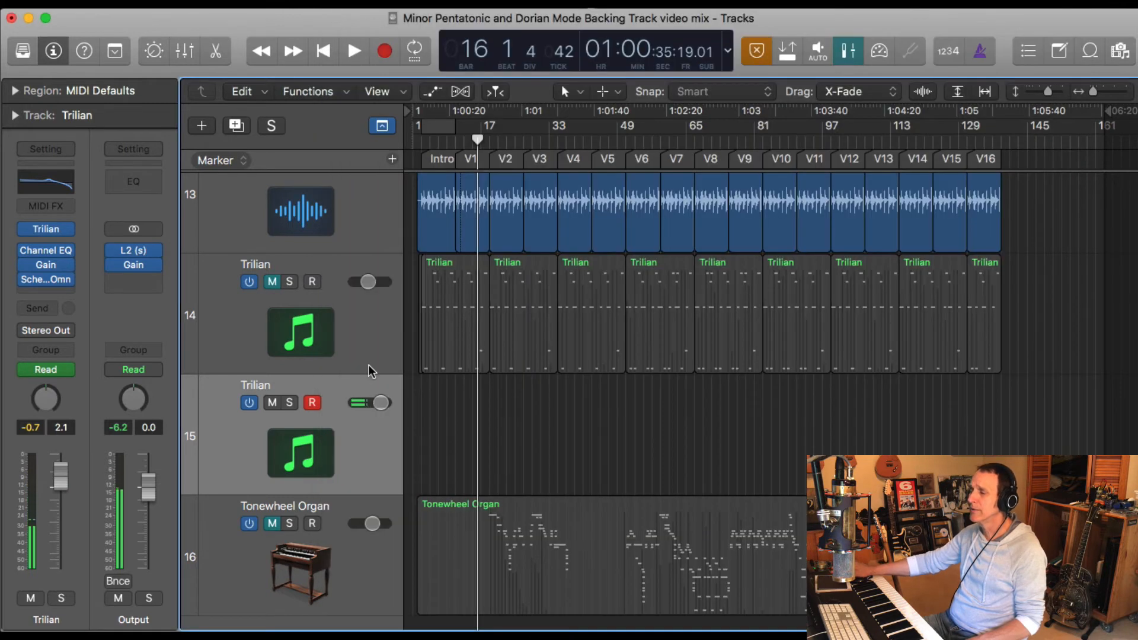
Step: Record a new bass part on Trilian track 15 from the start of the song to bar 8
key("Return")
key("space")
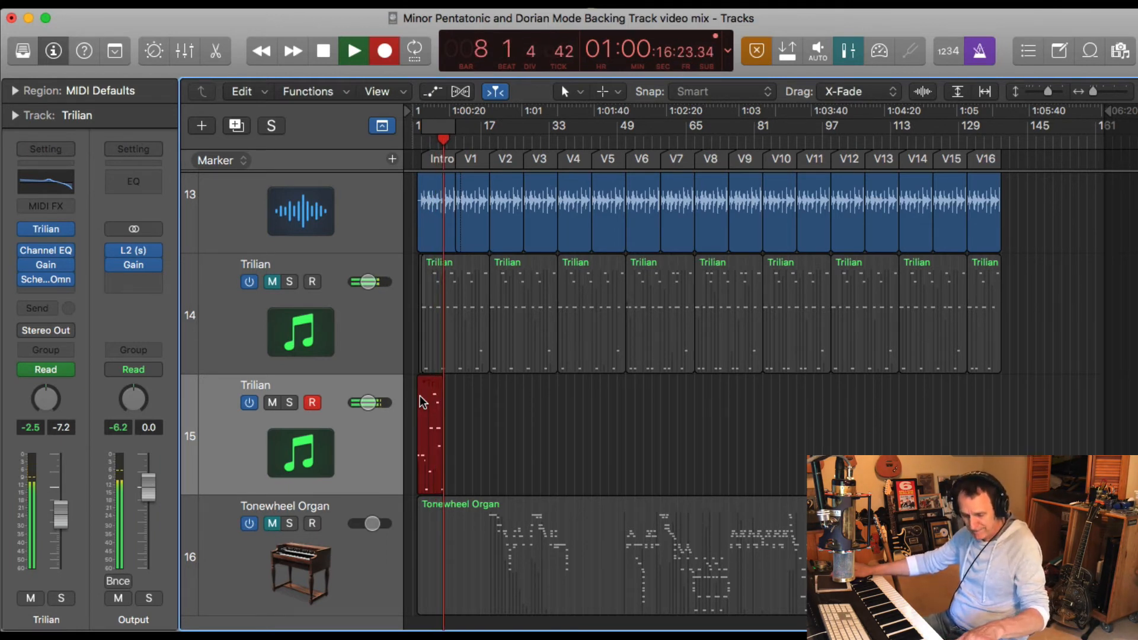
key("space")
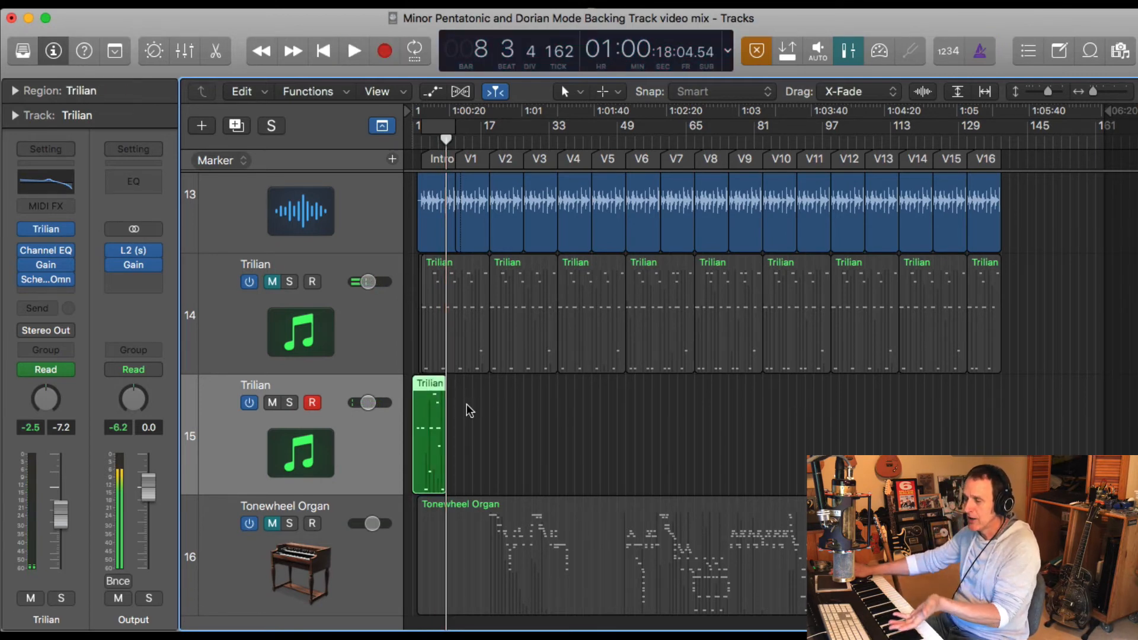
Step: Play back the recorded bass part from around bar 2, soloing track 15 briefly before turning solo off
scroll(467, 404, "up", 10)
scroll(467, 404, "left", 10)
scroll(467, 404, "down", 3)
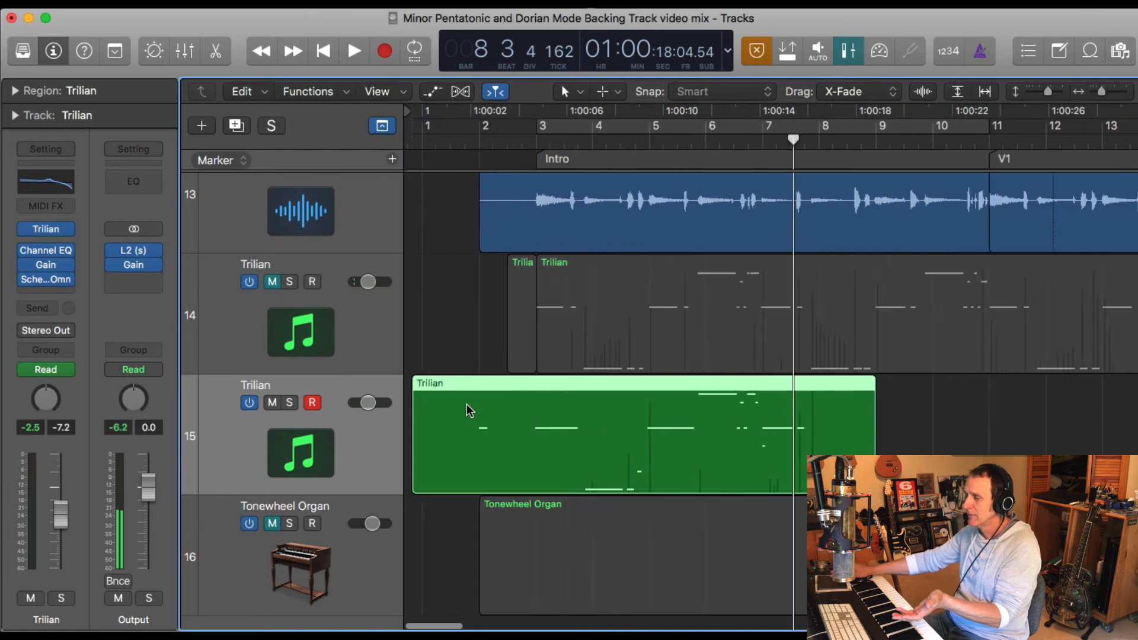
scroll(467, 404, "down", 10)
scroll(468, 404, "up", 5)
scroll(467, 404, "left", 5)
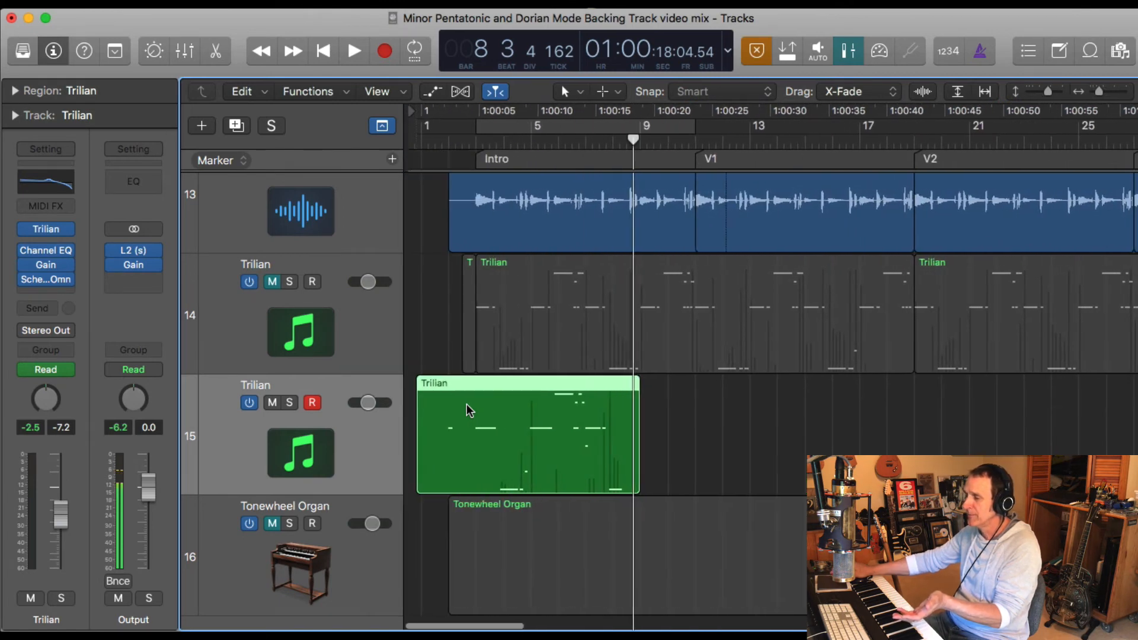
left_click(444, 138)
key("space")
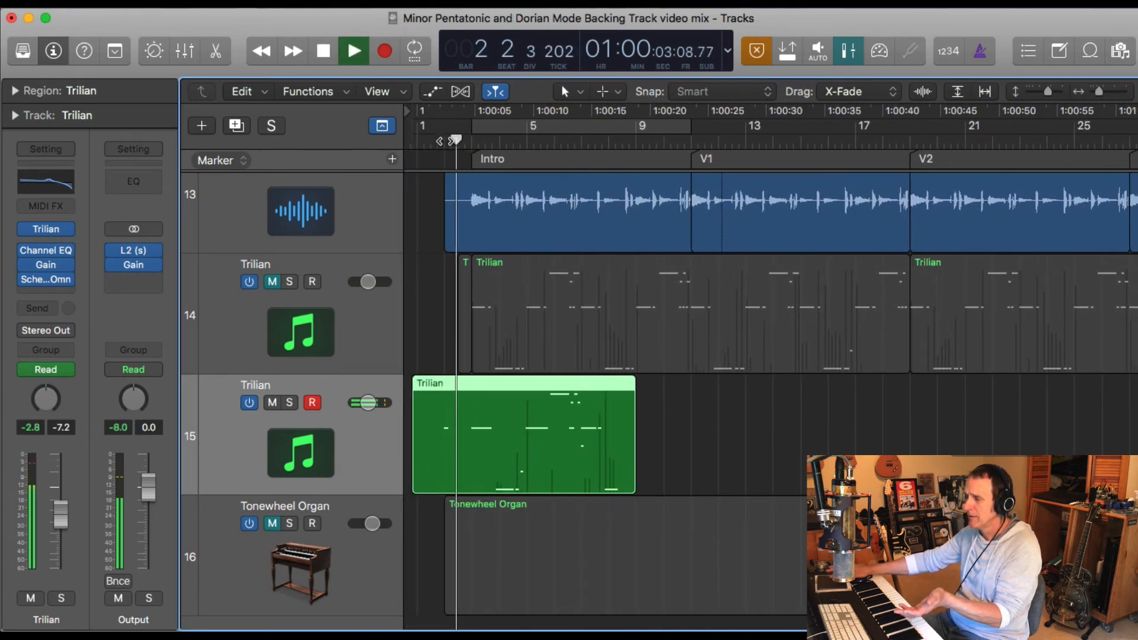
left_click(290, 403)
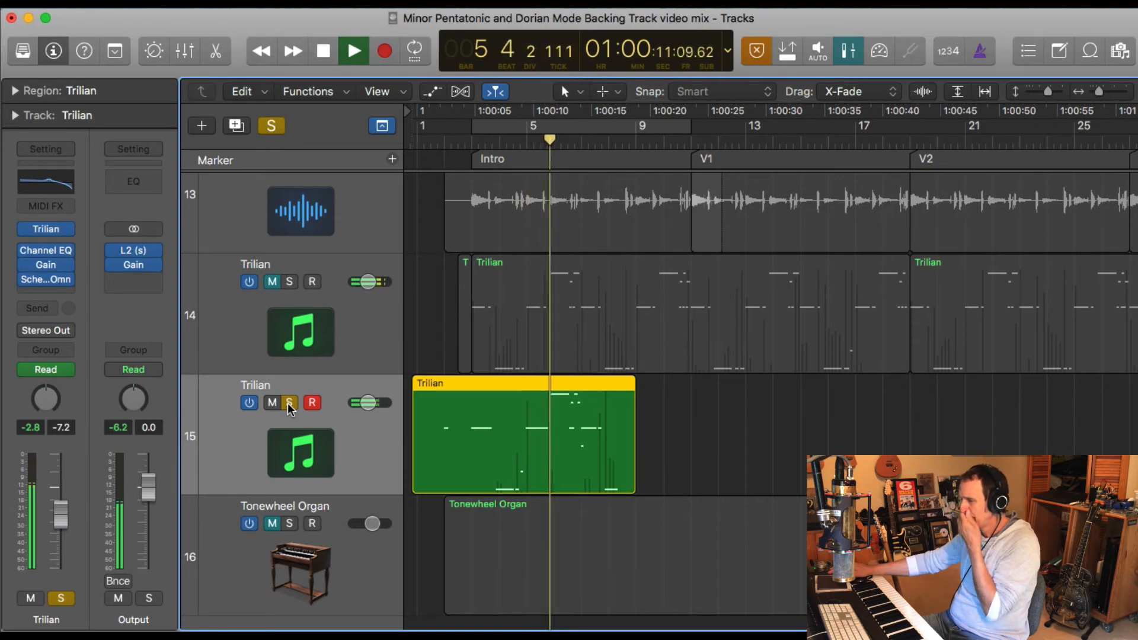
left_click(288, 403)
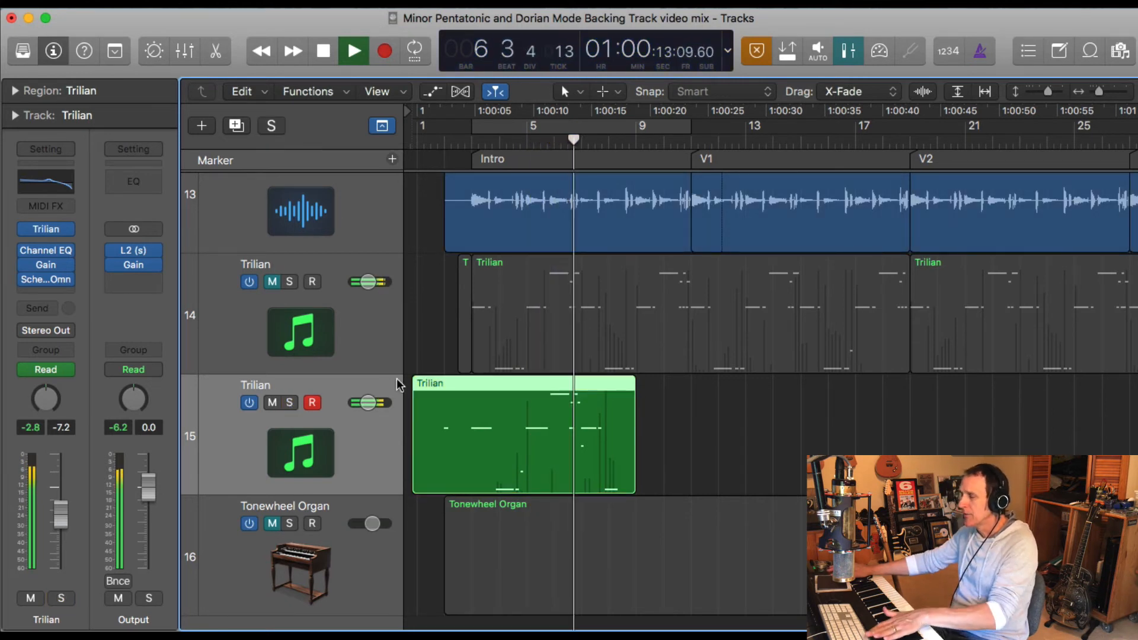
Step: Stop playback, review the I/O Buffer Size options in the audio device preferences, and close the preferences without changing them
key("space")
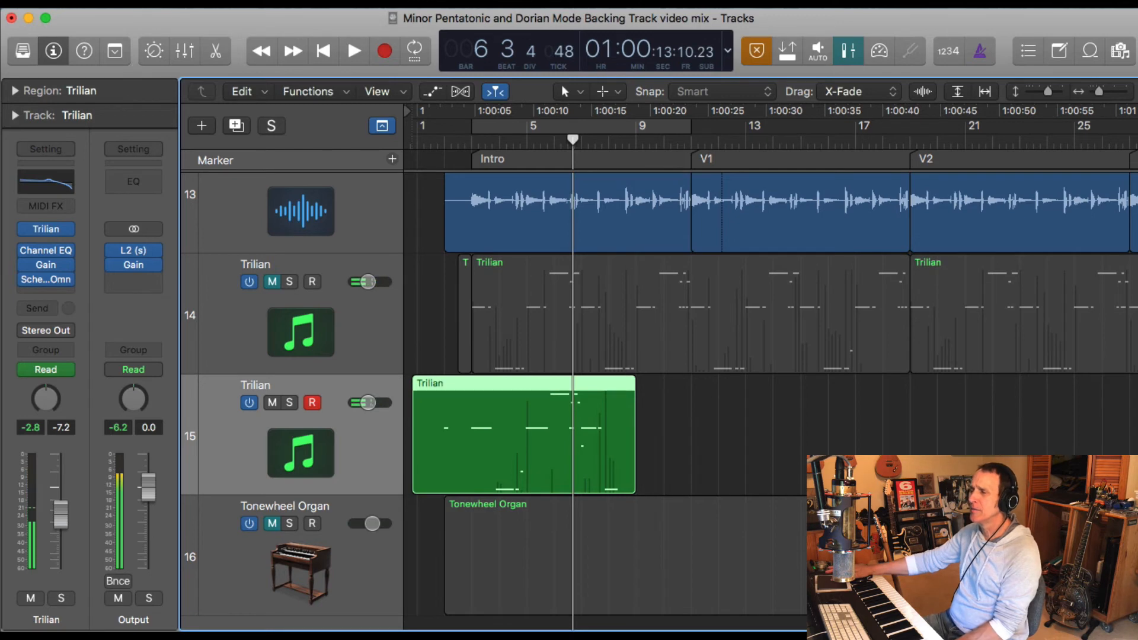
left_click(89, 3)
mouse_move(113, 48)
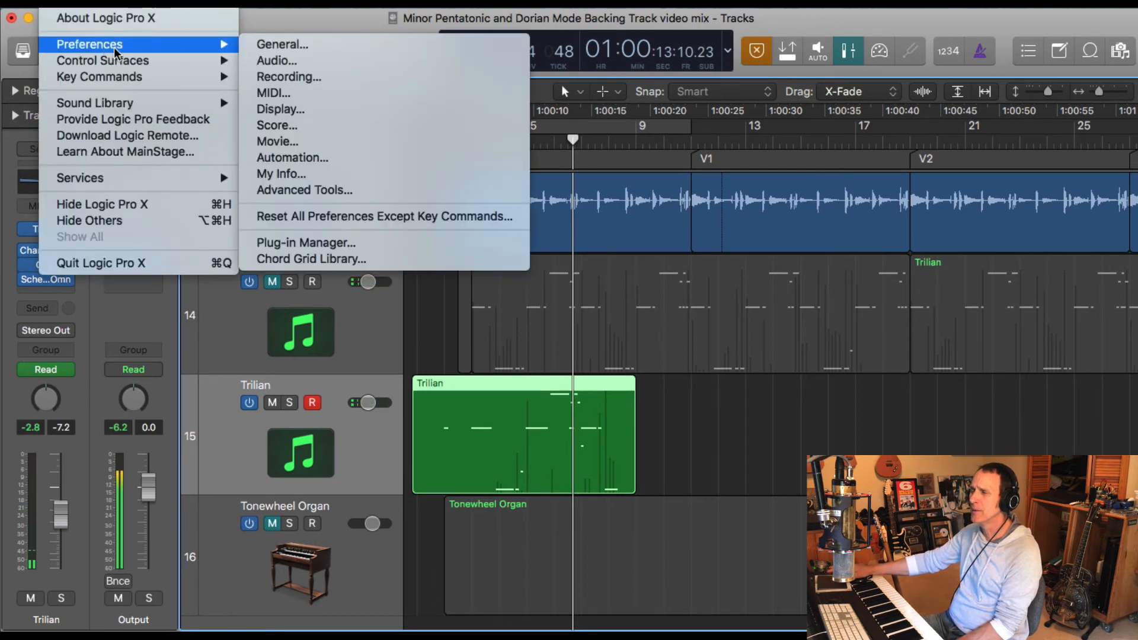
left_click(282, 61)
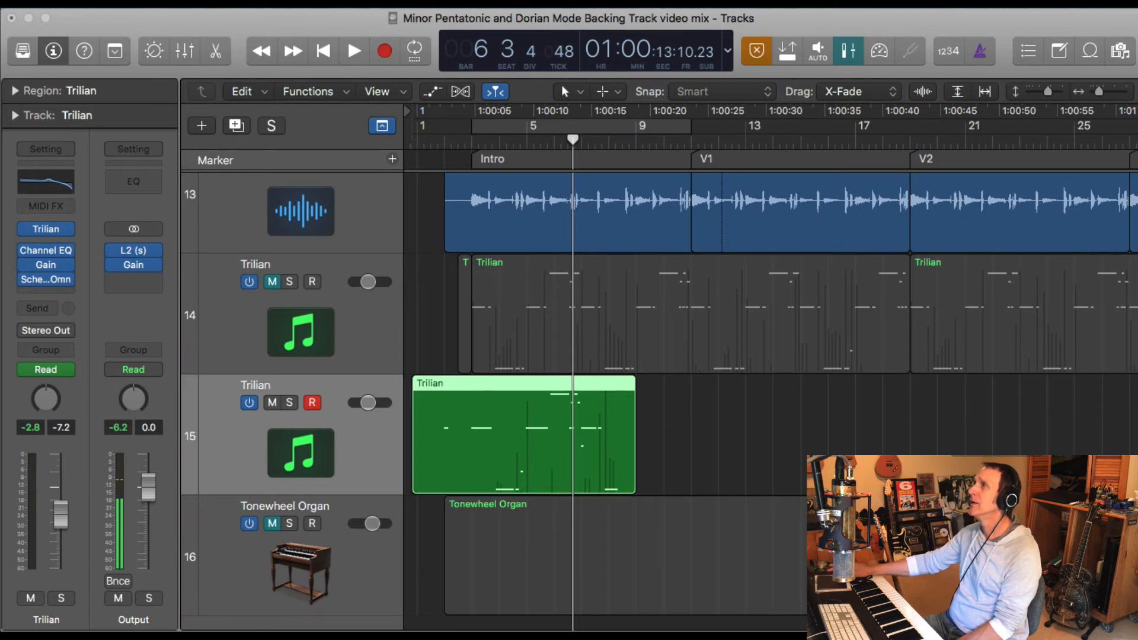
left_click_drag(464, 65, 750, 20)
left_click(575, 202)
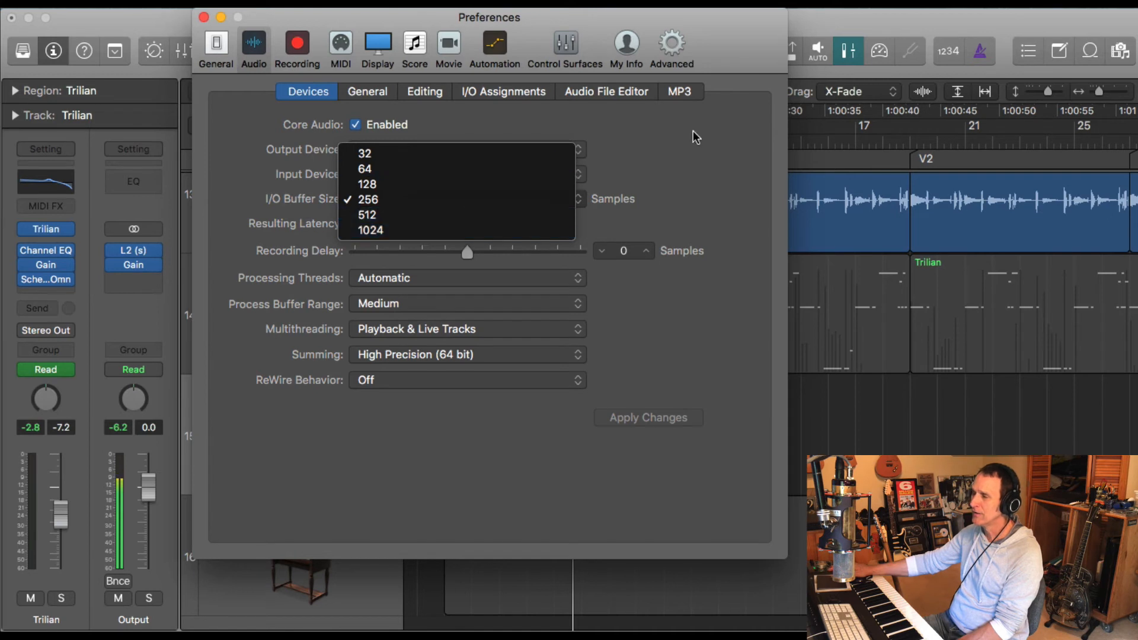
left_click(205, 23)
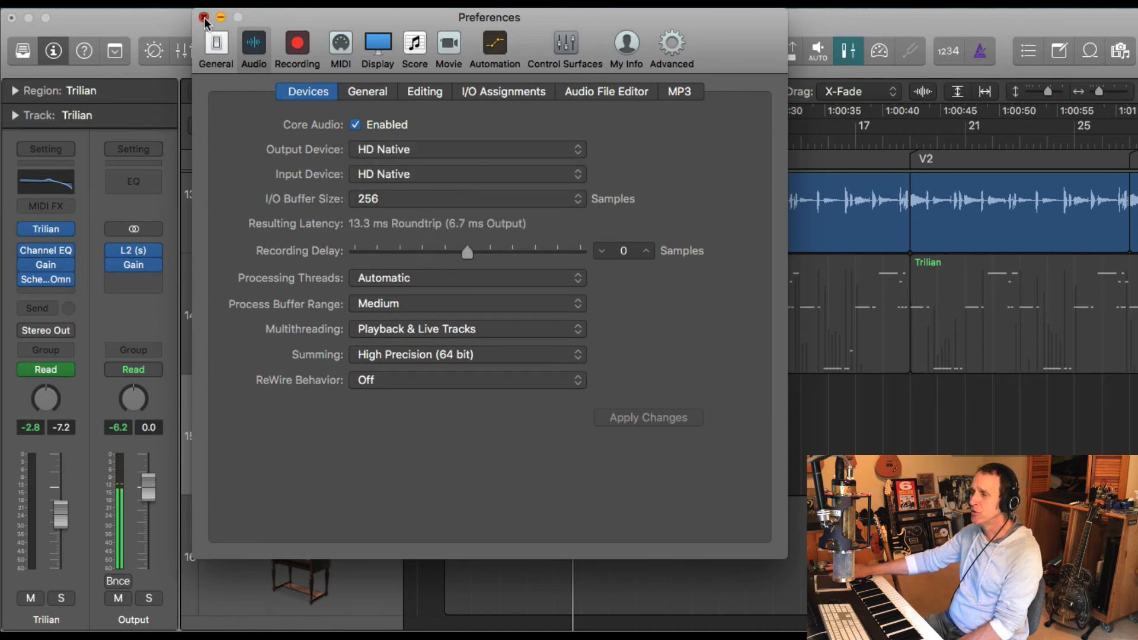
left_click(203, 17)
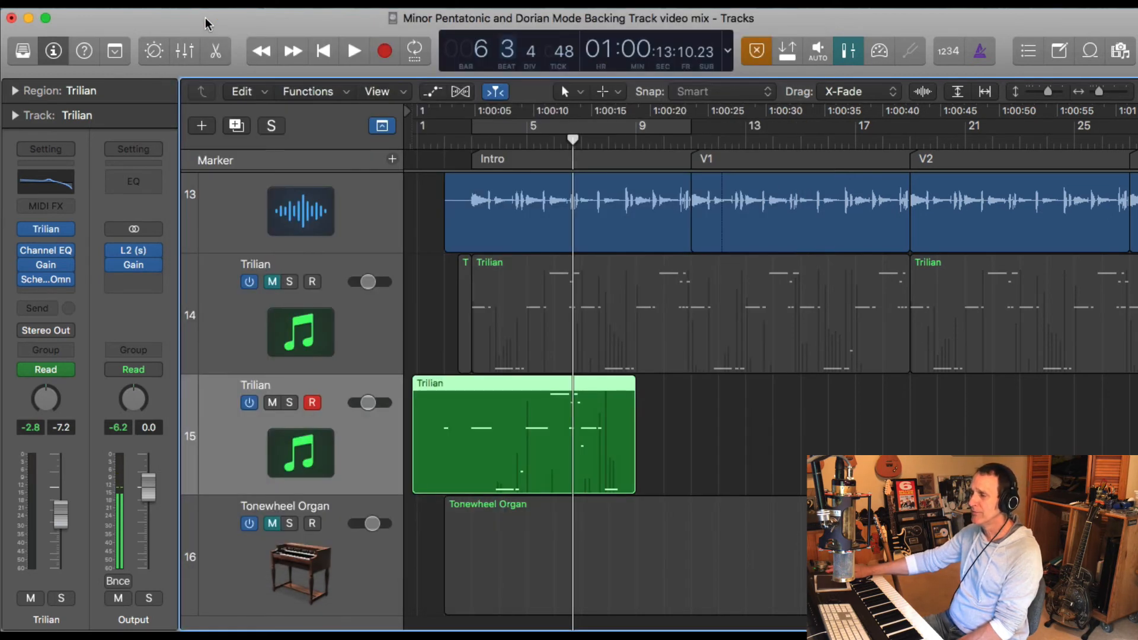
Step: Delete the recorded Trilian region on track 15 along with its automation data, and delete the emptied track
left_click(520, 382)
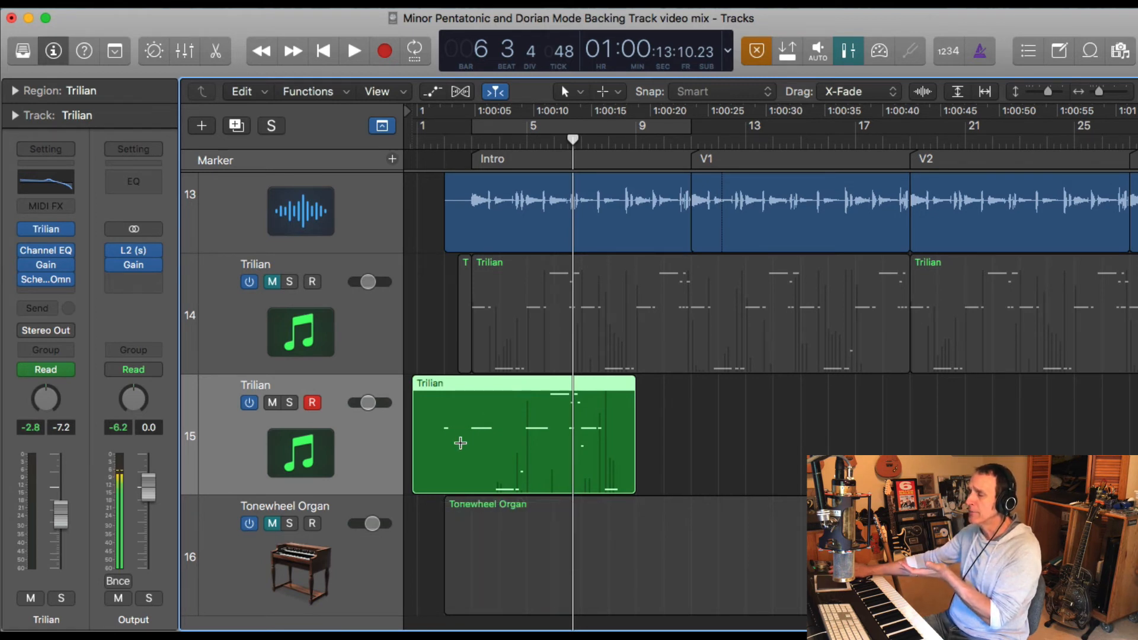
left_click_drag(470, 446, 910, 469)
left_click(910, 468)
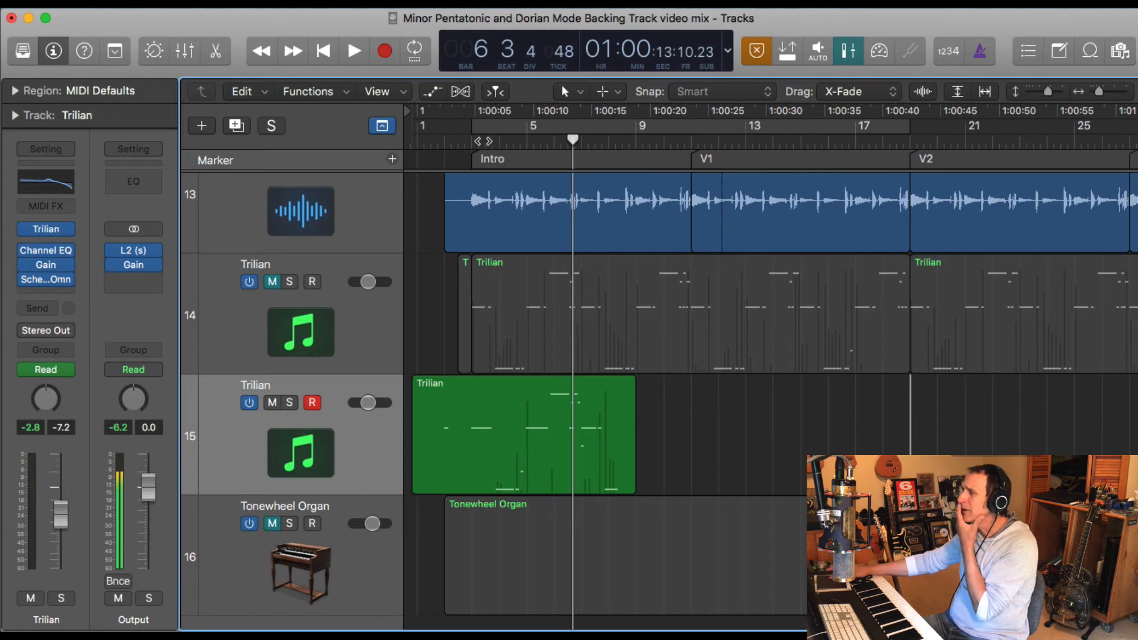
left_click(517, 409)
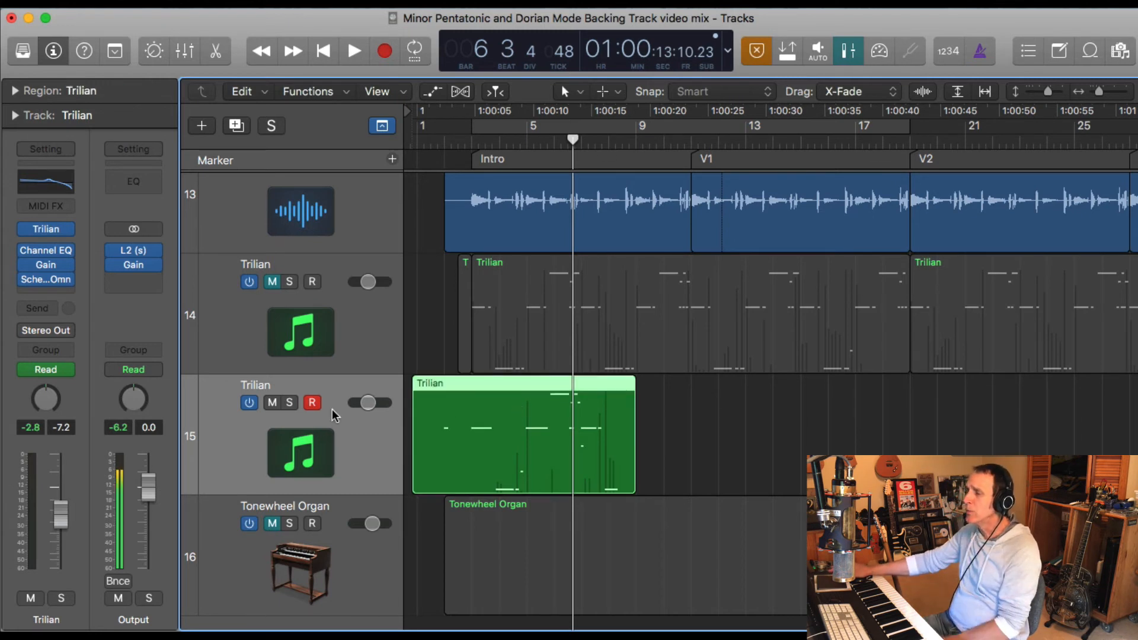
key("BackSpace")
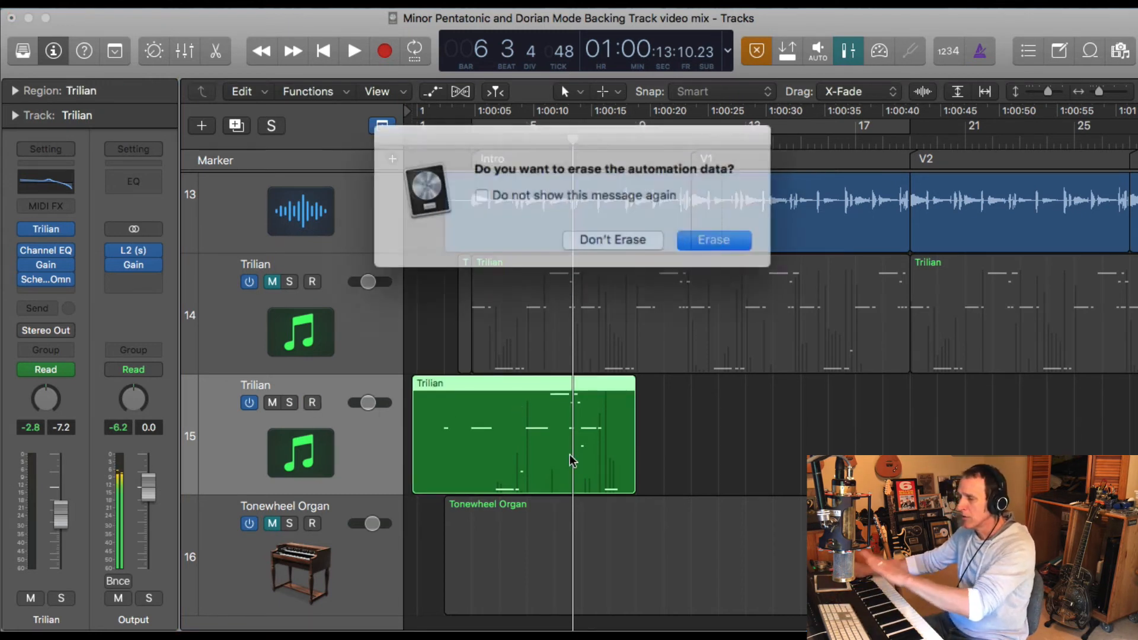
left_click(709, 238)
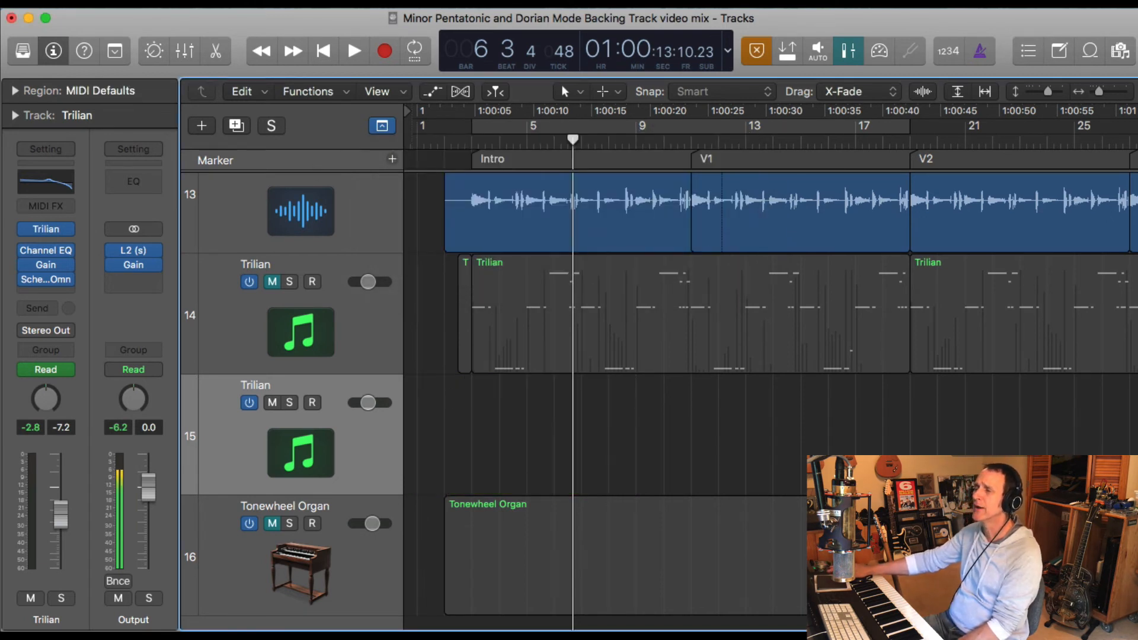
left_click(211, 2)
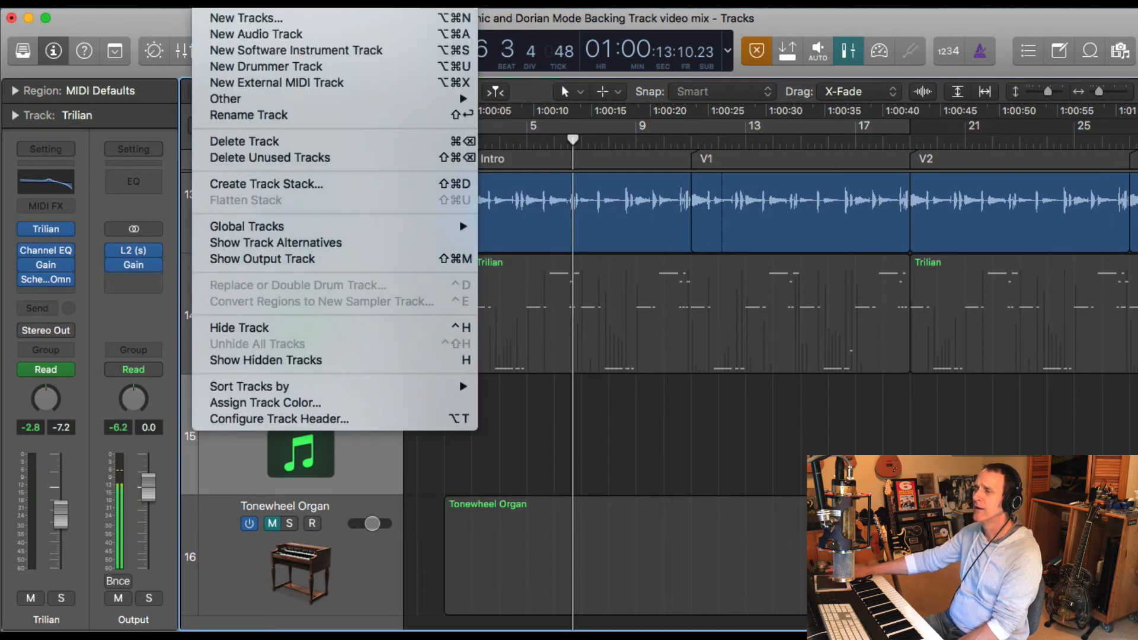
left_click(259, 145)
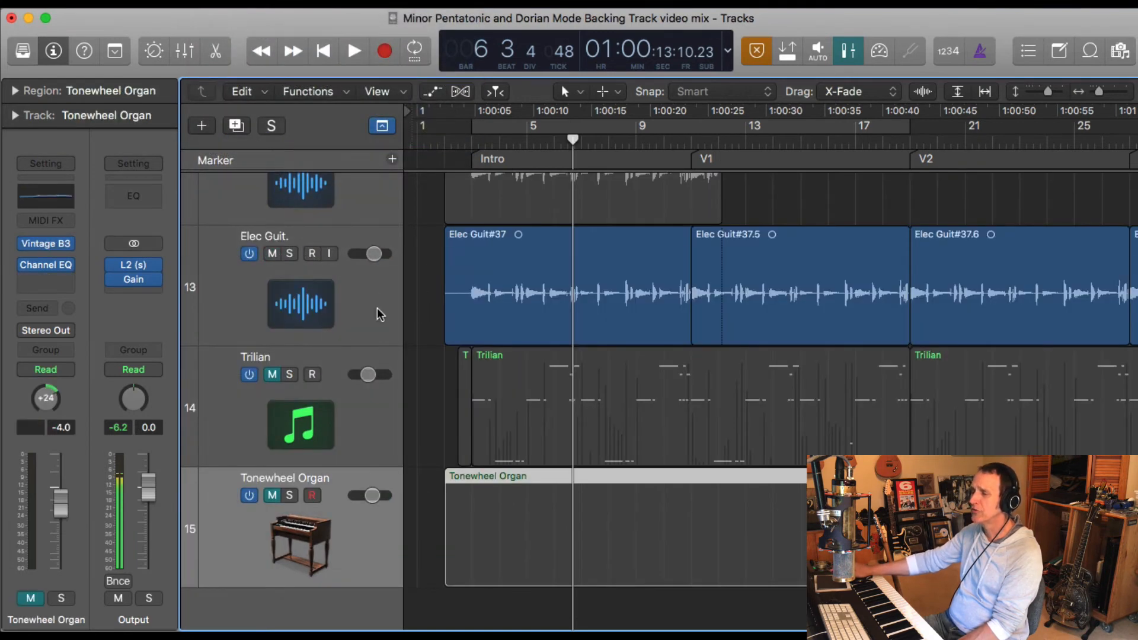
Step: Unmute the original Trilian bass on track 14 and play the song from around bar 2
left_click(383, 403)
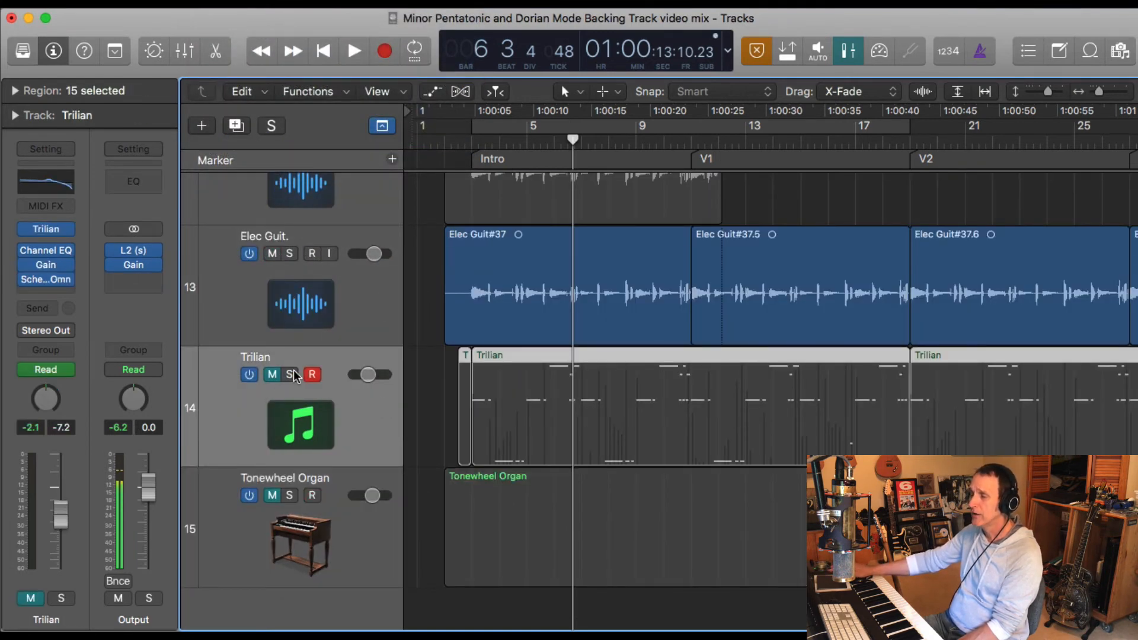
left_click(274, 374)
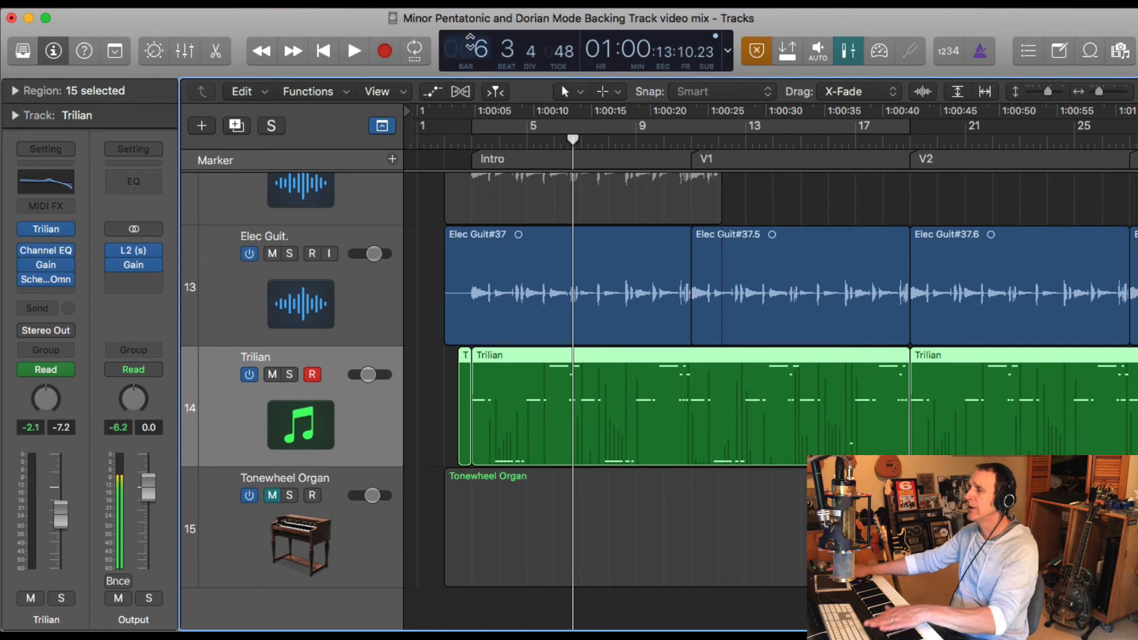
double_click(443, 140)
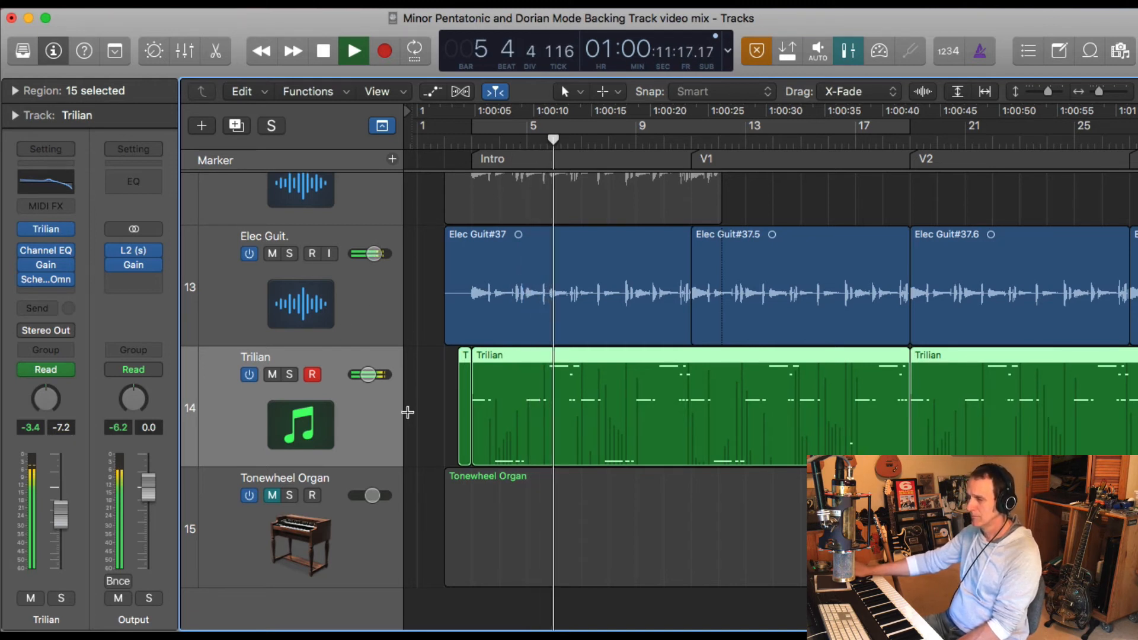
Step: Stop playback, delete the Scratch Vocal#10 region with its audio file from disk, and leave the Scratch Vocal track disarmed
scroll(459, 328, "up", 6)
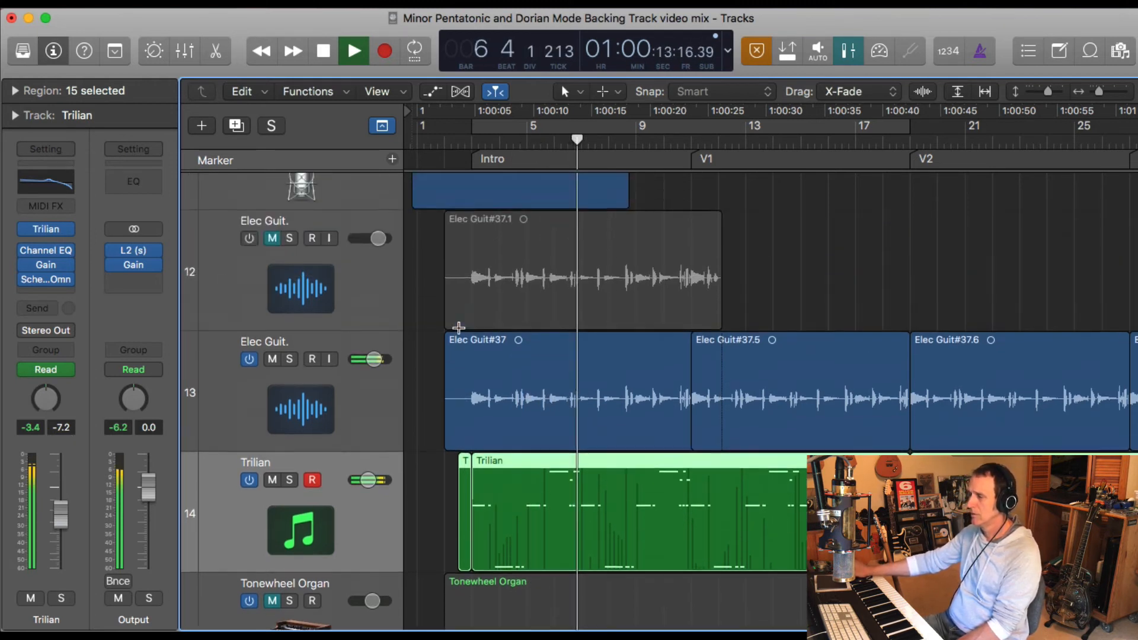
scroll(459, 328, "up", 1)
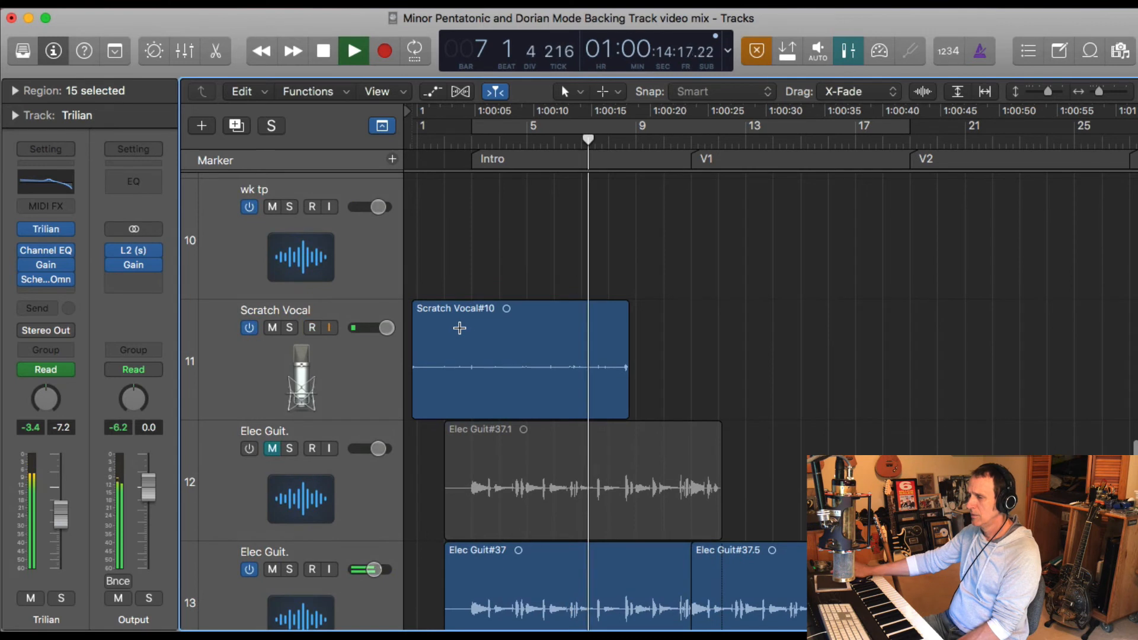
left_click(272, 327)
left_click(272, 327)
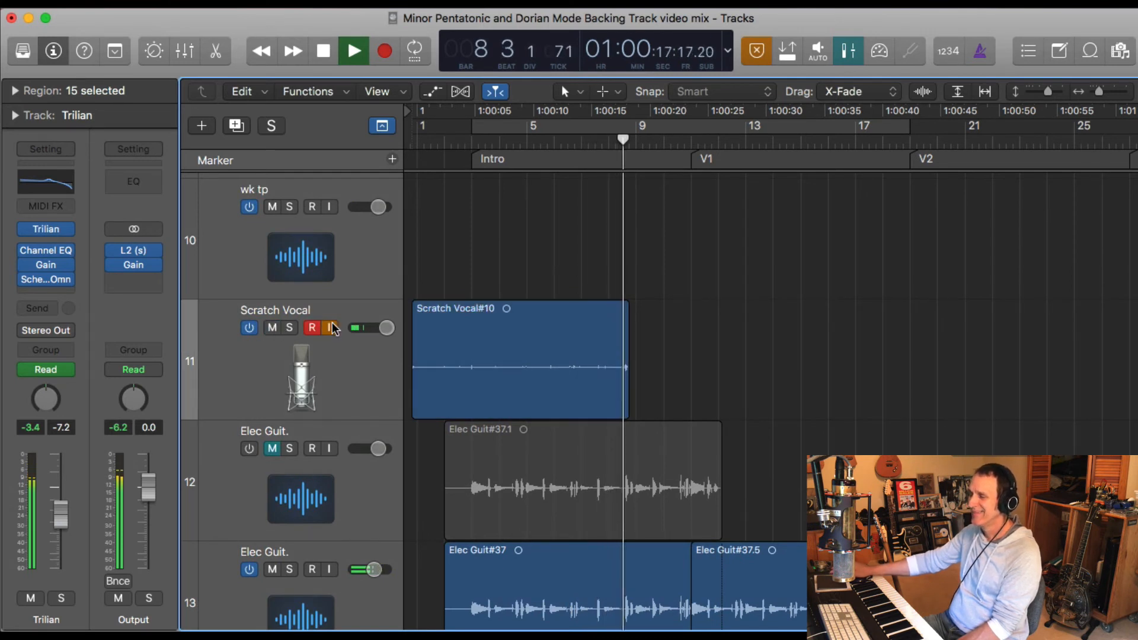
left_click(312, 328)
key("space")
left_click(531, 320)
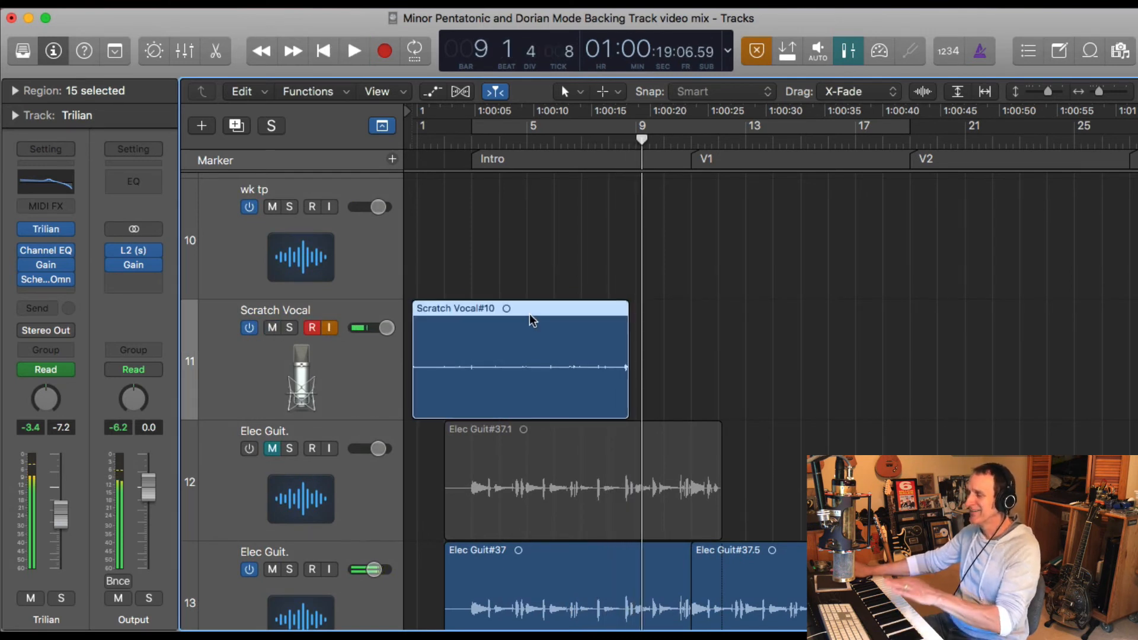
key("Delete")
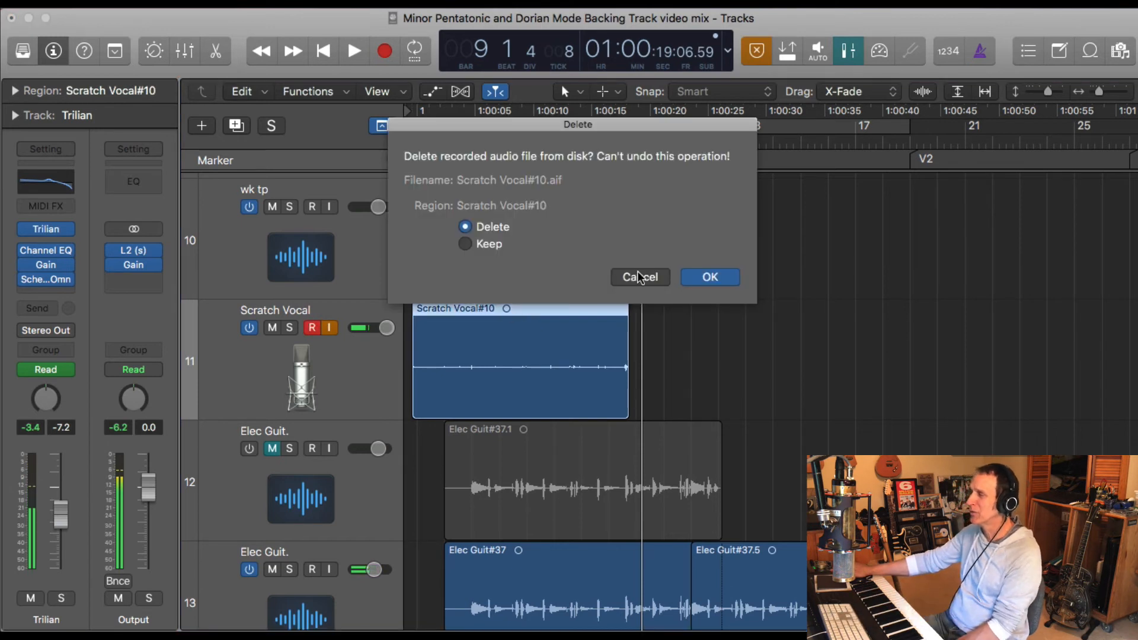
left_click(688, 272)
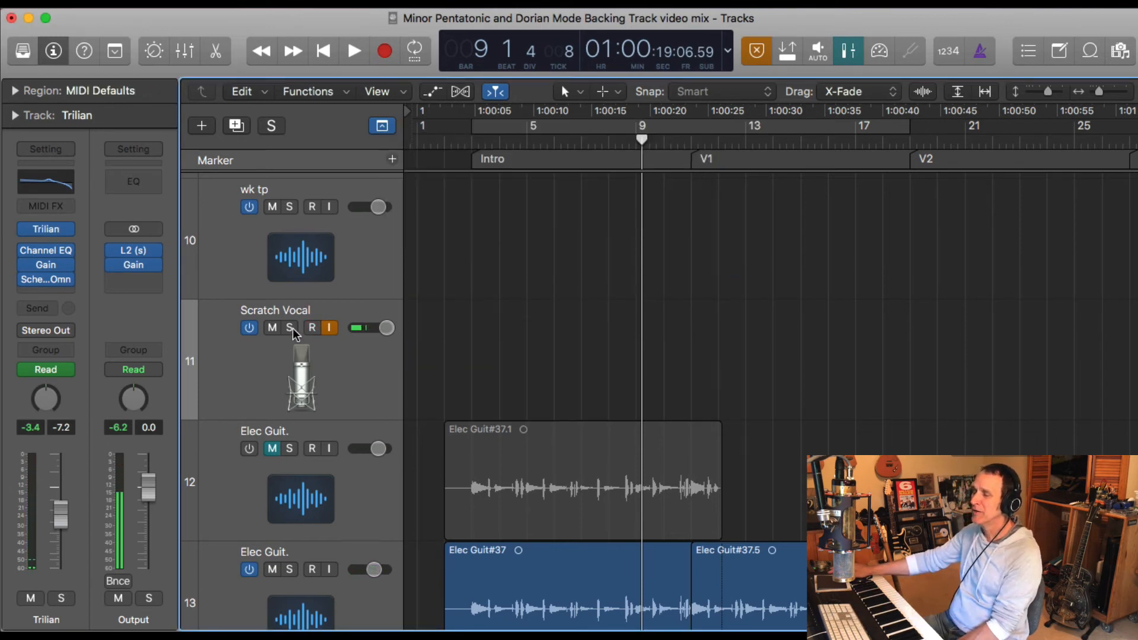
left_click(326, 363)
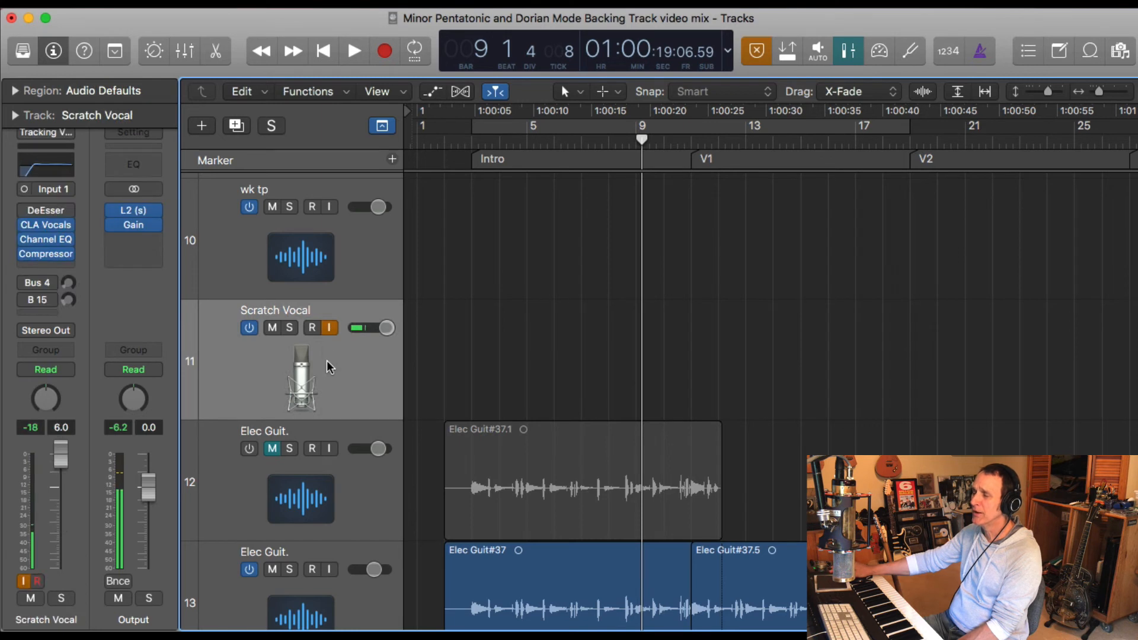
Step: Play back the guitar and bass parts from the Intro and turn off record enable on Trilian track 14
scroll(356, 379, "down", 5)
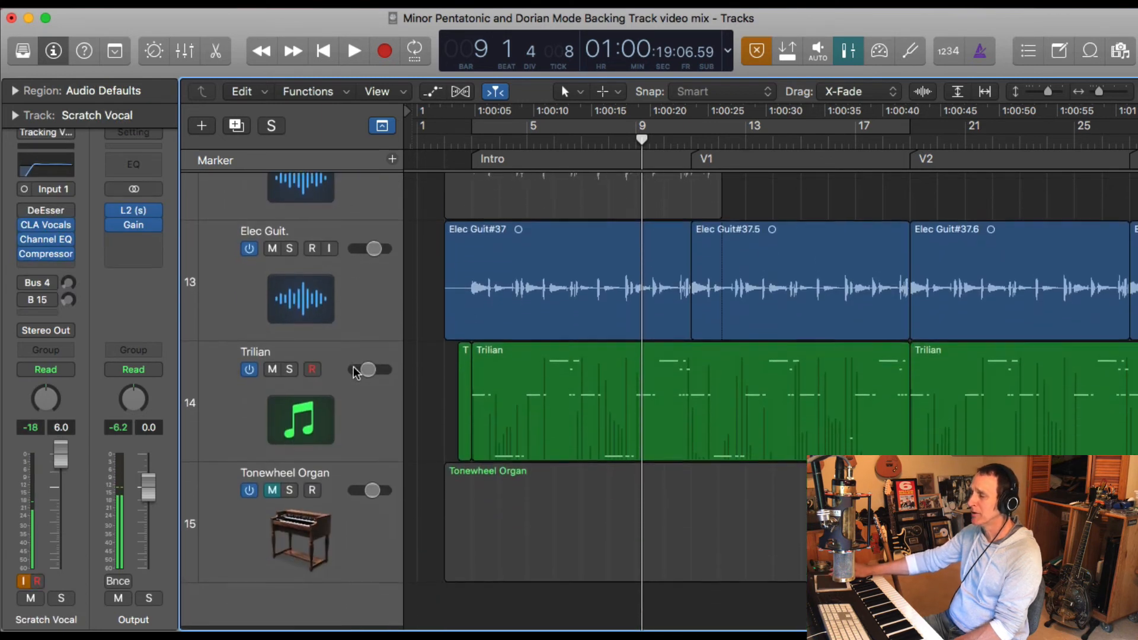
key("space")
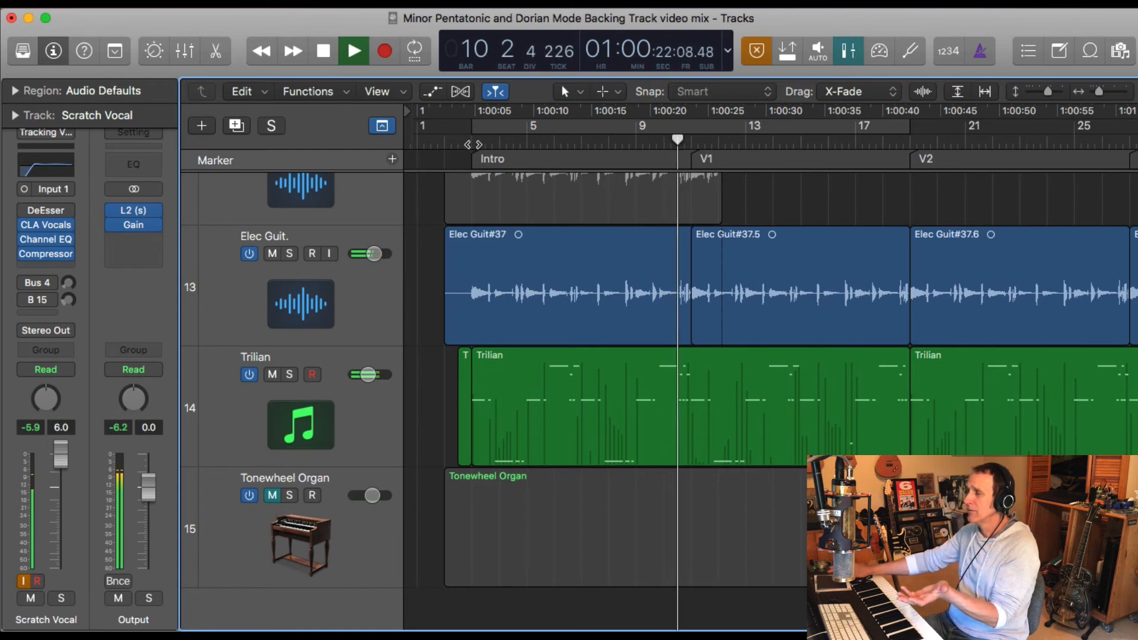
left_click(589, 168)
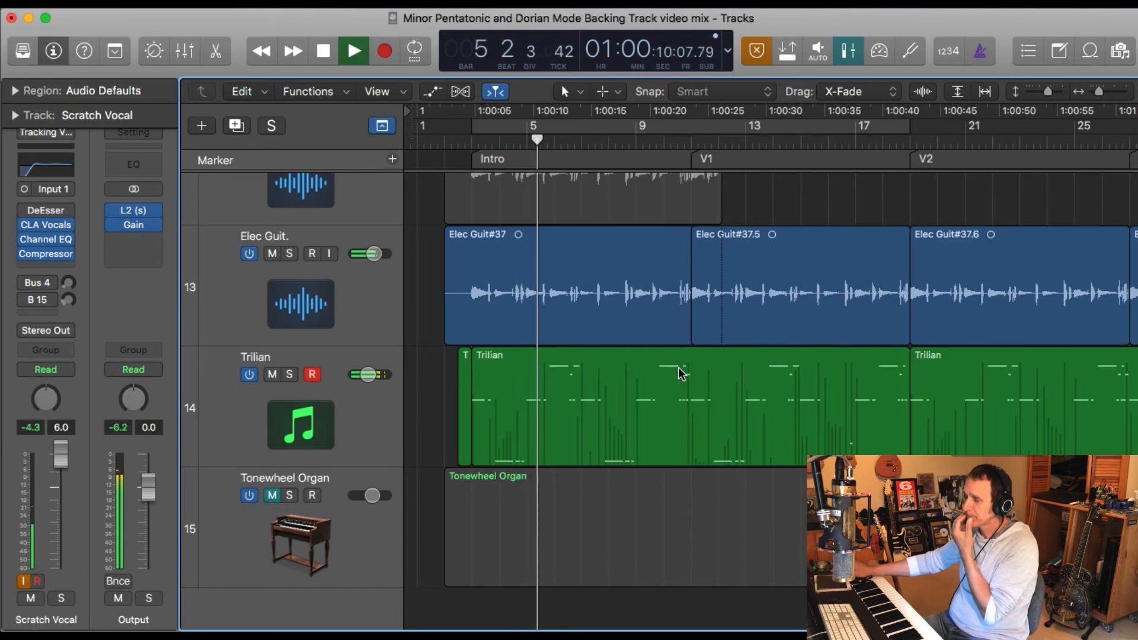
left_click(312, 374)
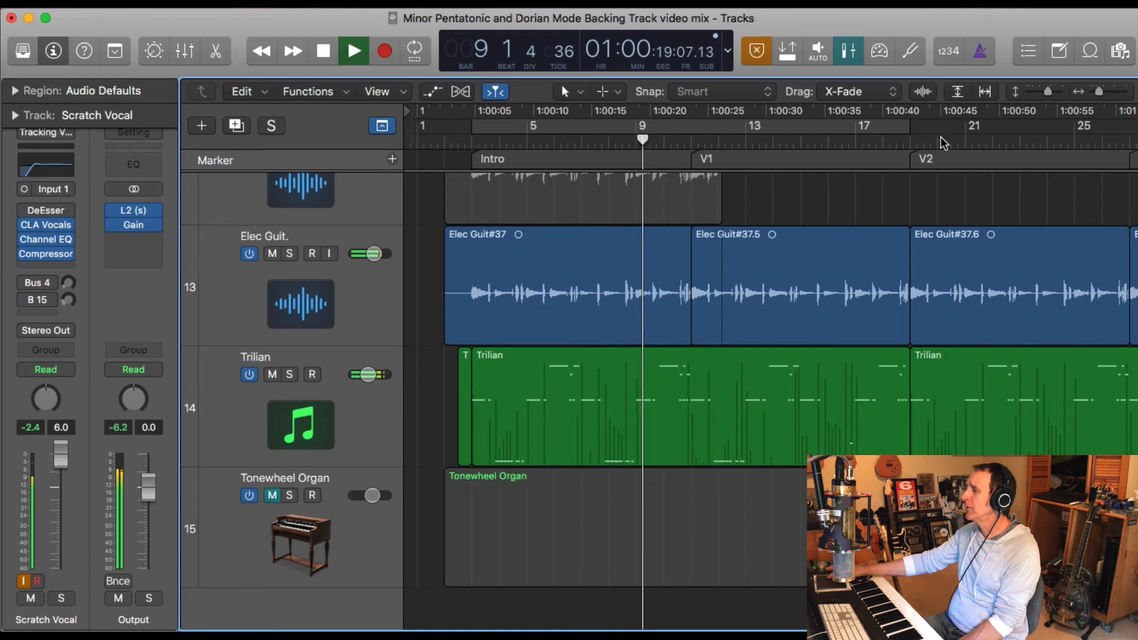
Step: Listen to the transition from V1 into V2 starting around bar 17, and stop playback
left_click(869, 139)
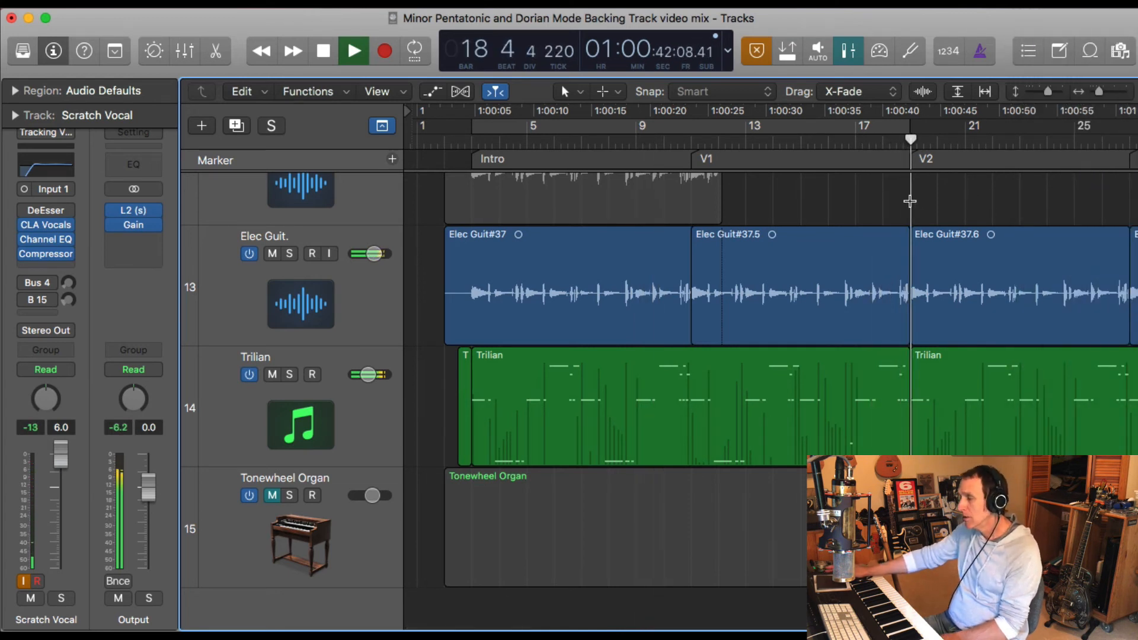
scroll(948, 202, "right", 3)
scroll(948, 202, "left", 2)
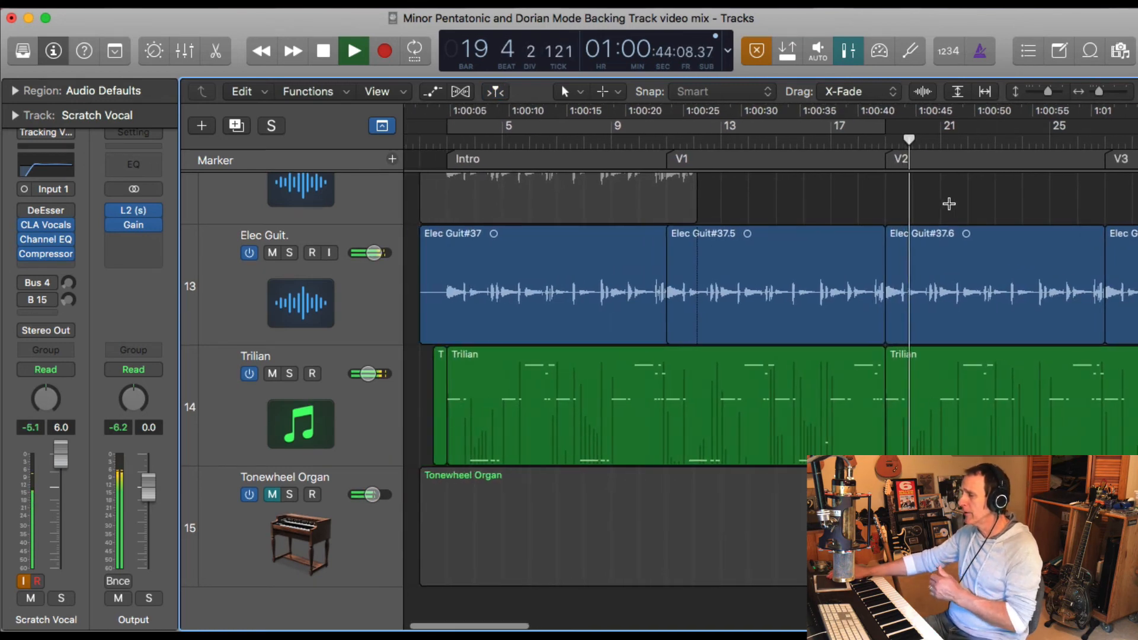
key("space")
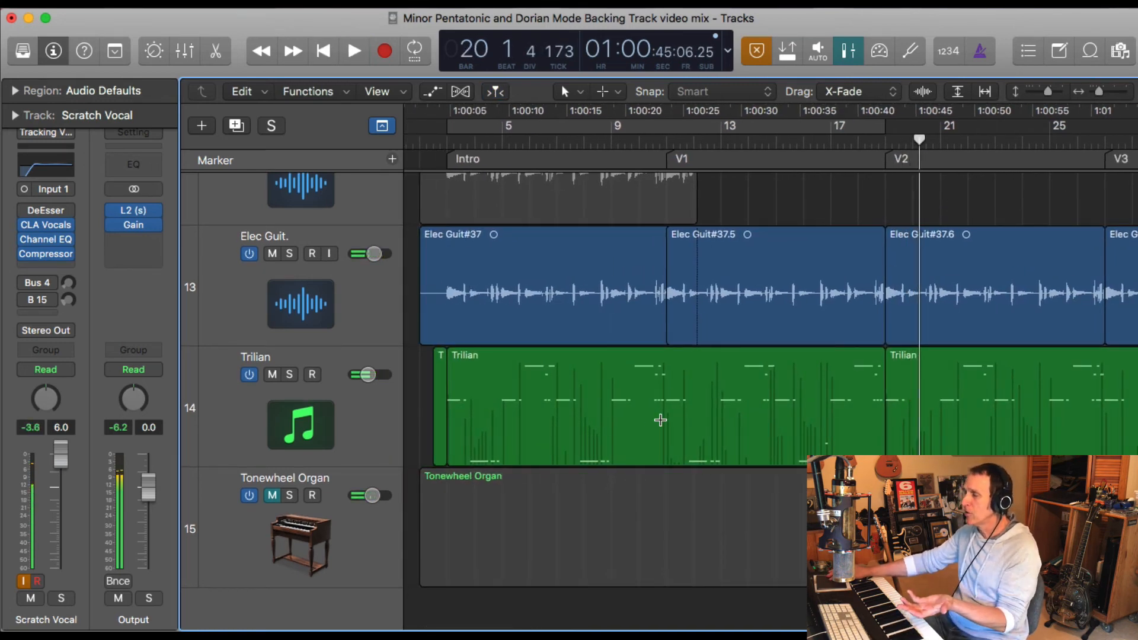
Step: Look over the repeated Trilian bass regions across the whole arrangement, from the Intro through V16
scroll(660, 420, "down", 10)
scroll(611, 411, "up", 1)
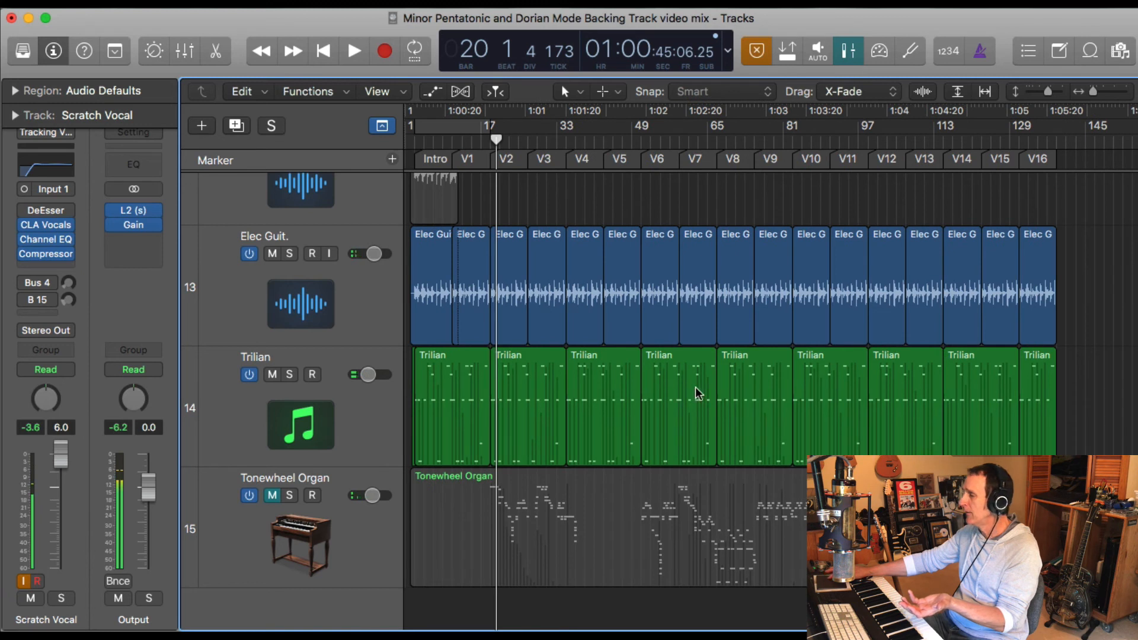
left_click(450, 373)
left_click(529, 362)
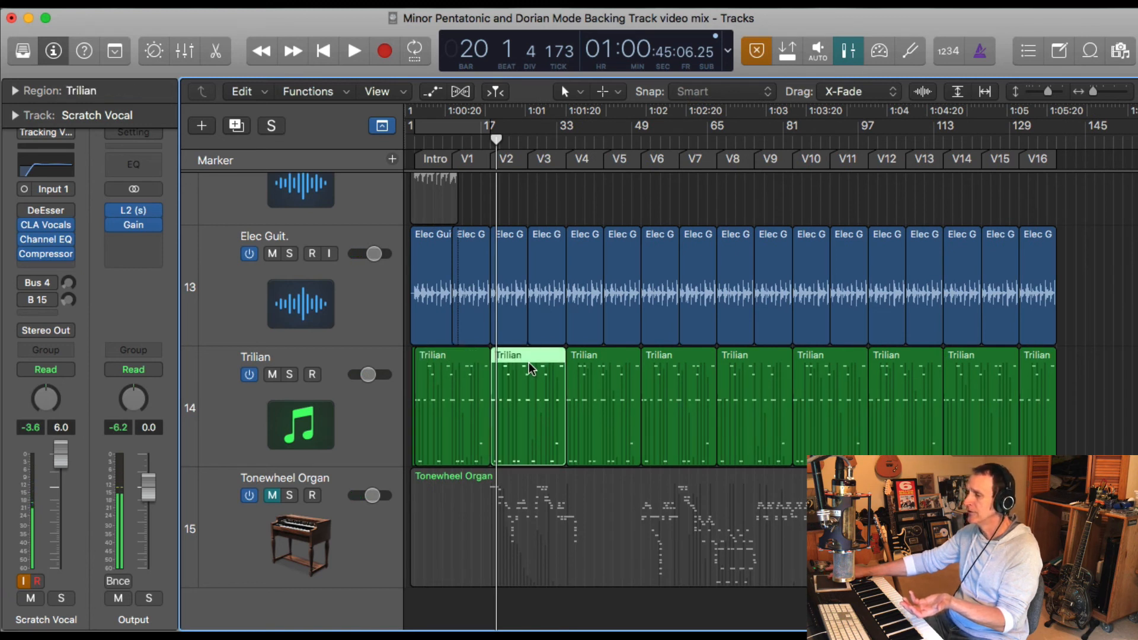
left_click(610, 364)
left_click(682, 362)
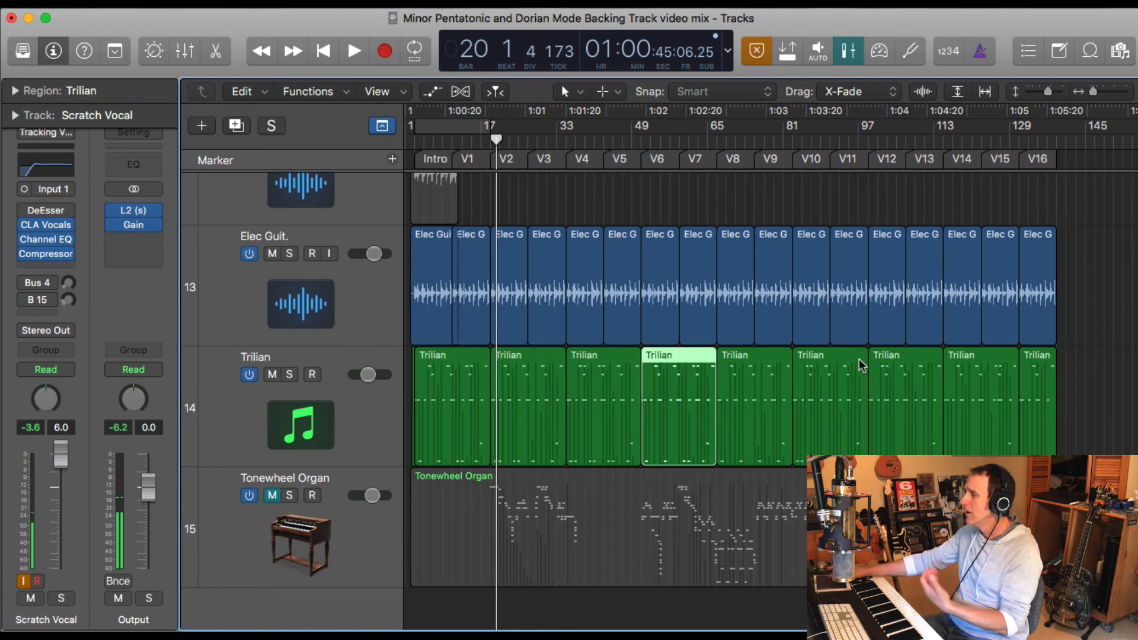
left_click(1035, 372)
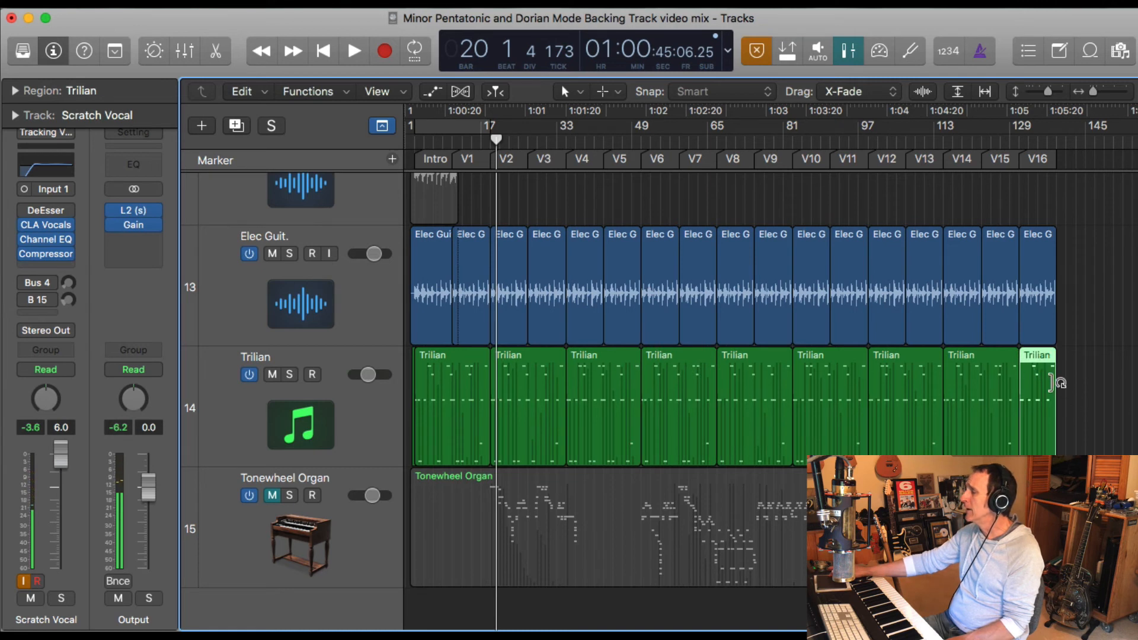
left_click(1076, 332)
scroll(529, 378, "left", 2)
scroll(529, 378, "up", 2)
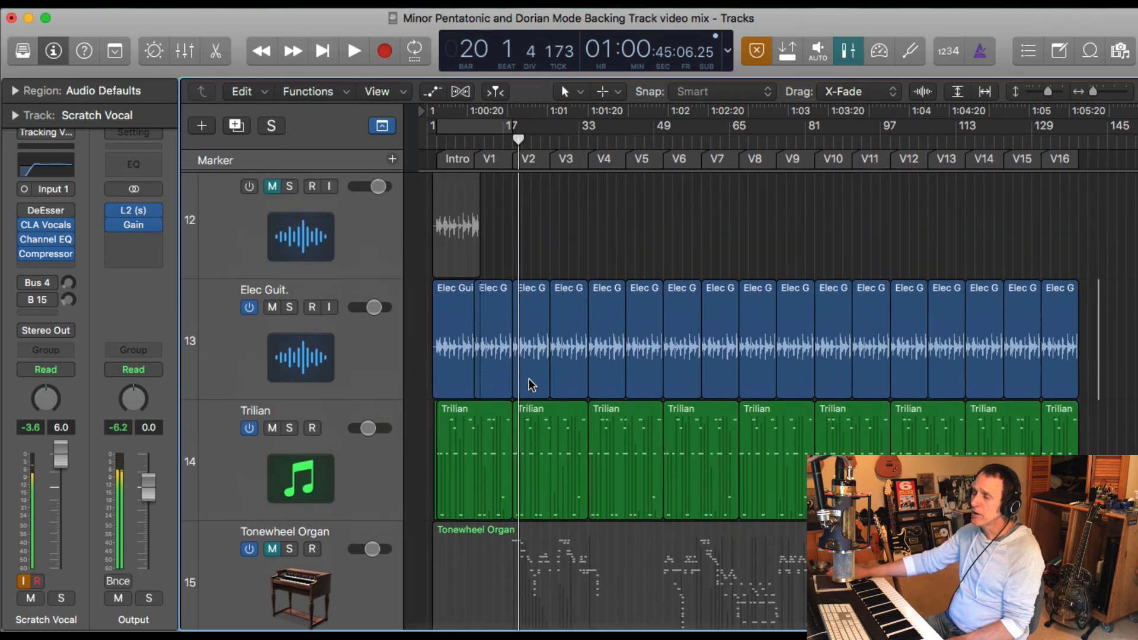
scroll(528, 378, "up", 5)
scroll(528, 378, "down", 6)
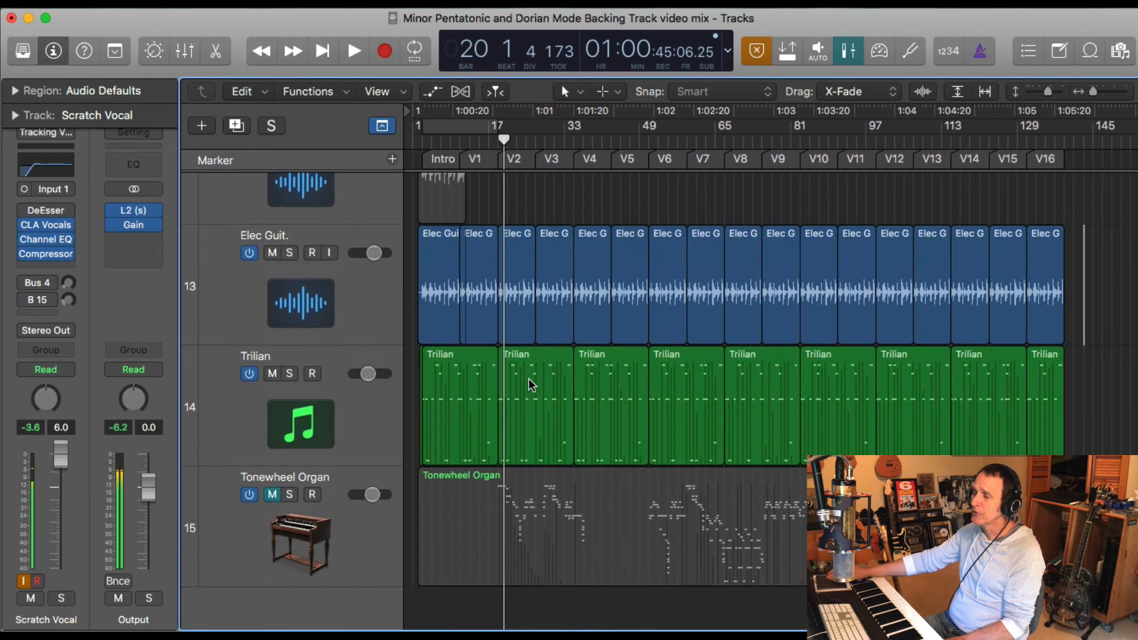
scroll(529, 378, "up", 5)
scroll(529, 378, "down", 5)
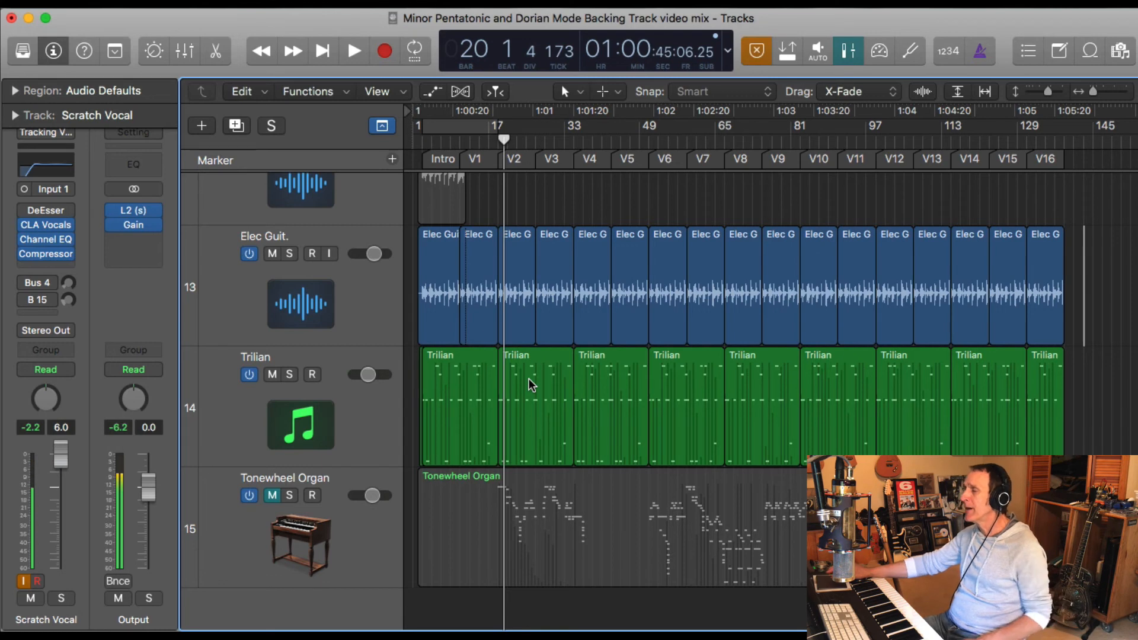
Step: Unmute the Tonewheel Organ track 15
scroll(598, 314, "up", 5)
scroll(598, 314, "up", 2)
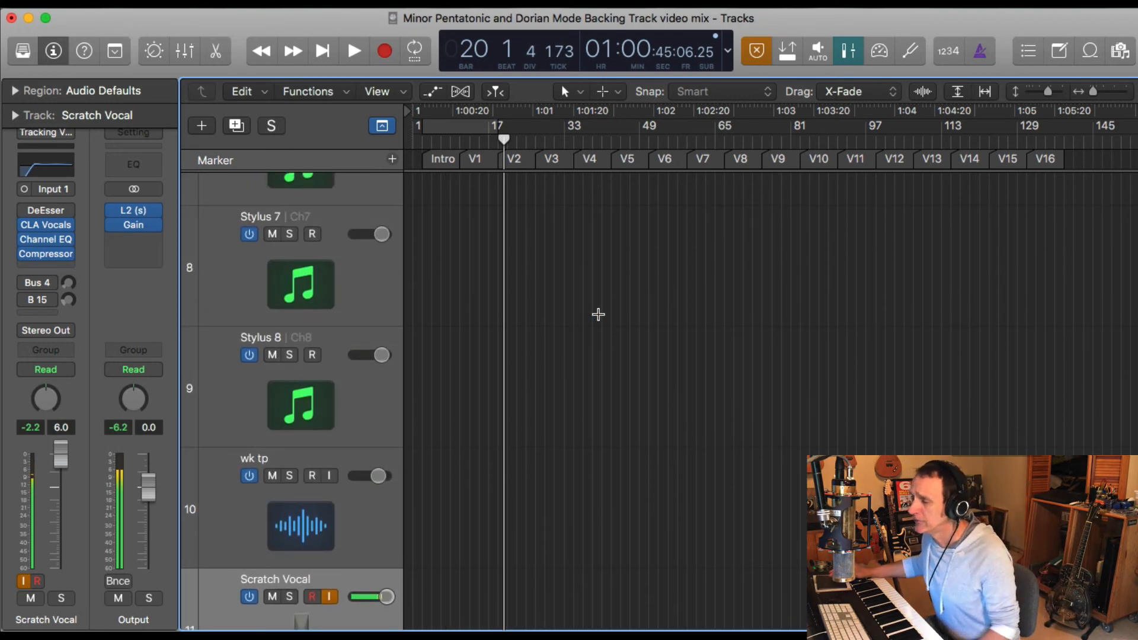
scroll(598, 314, "down", 7)
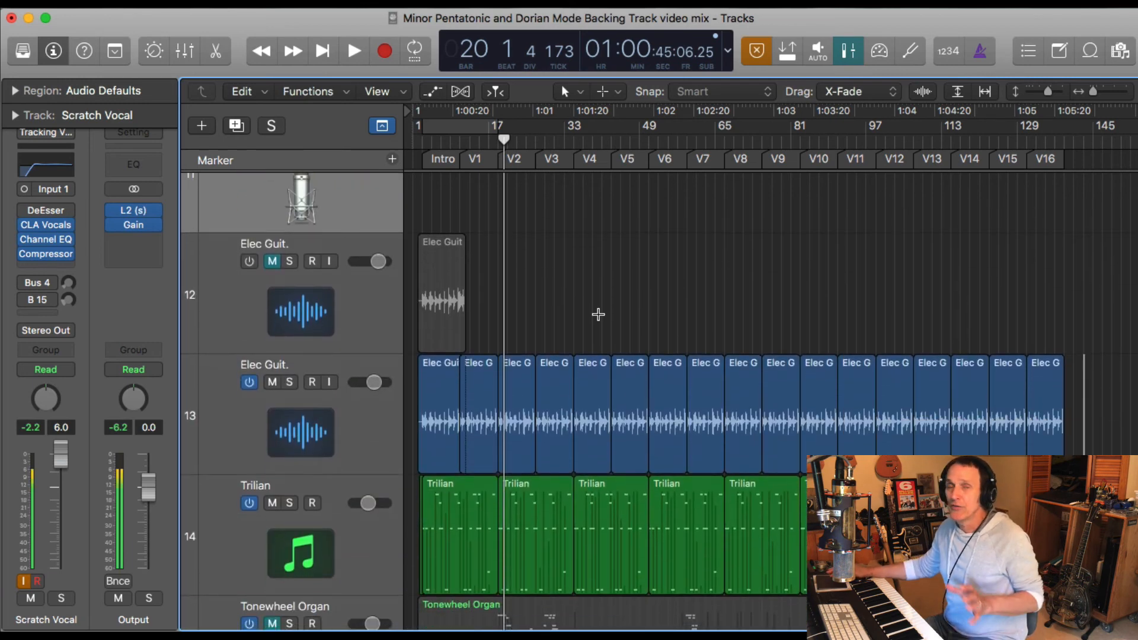
scroll(598, 314, "down", 5)
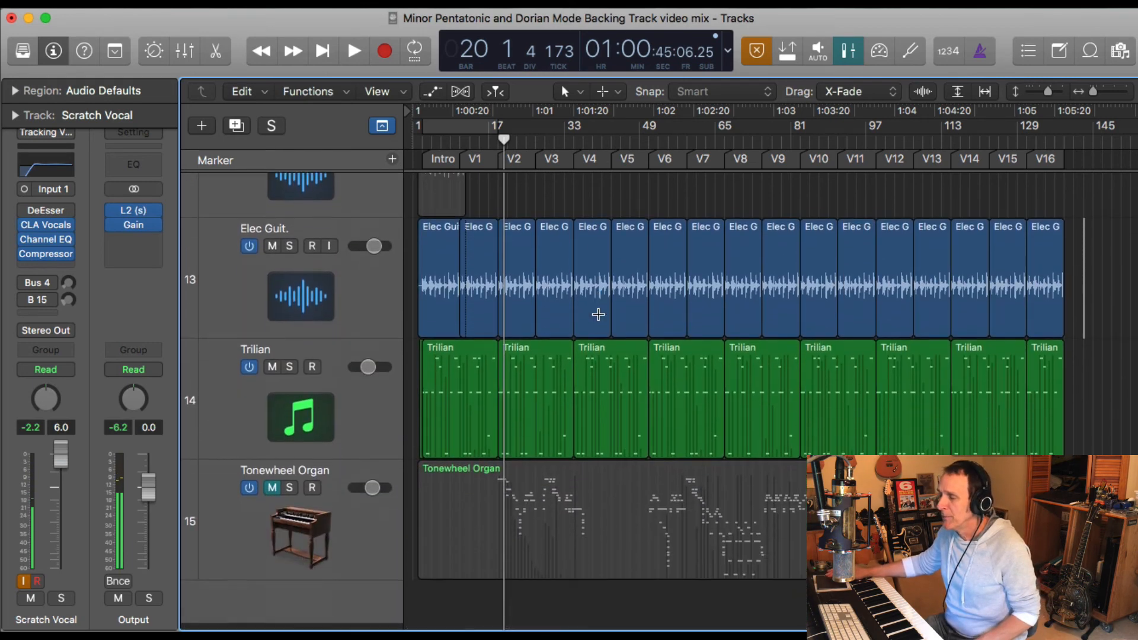
left_click(270, 497)
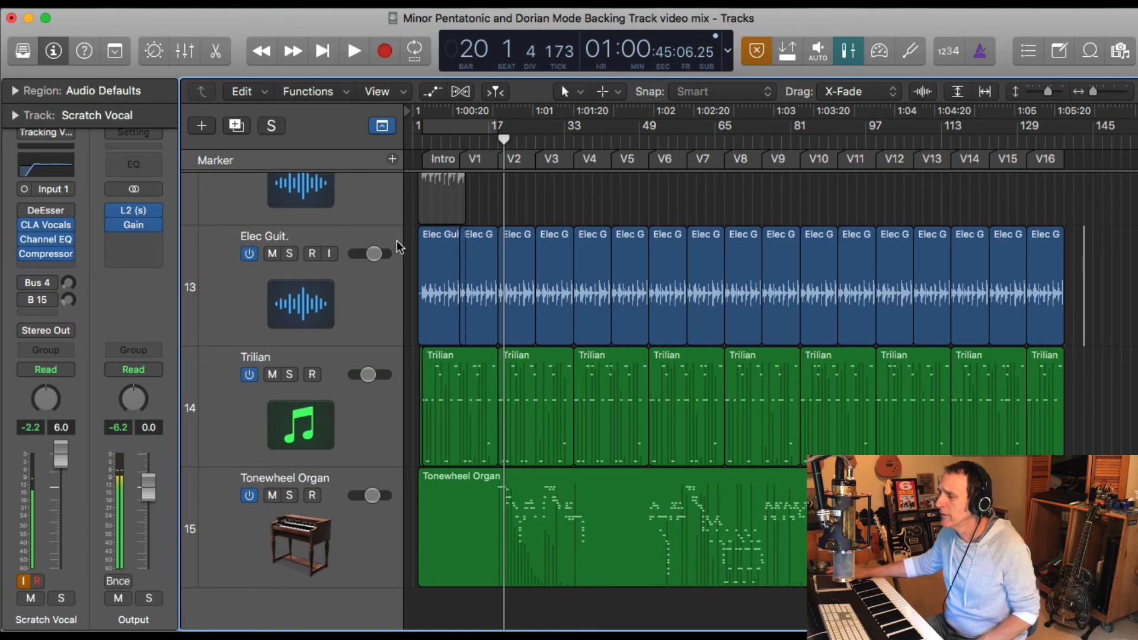
left_click(344, 520)
scroll(553, 189, "up", 6)
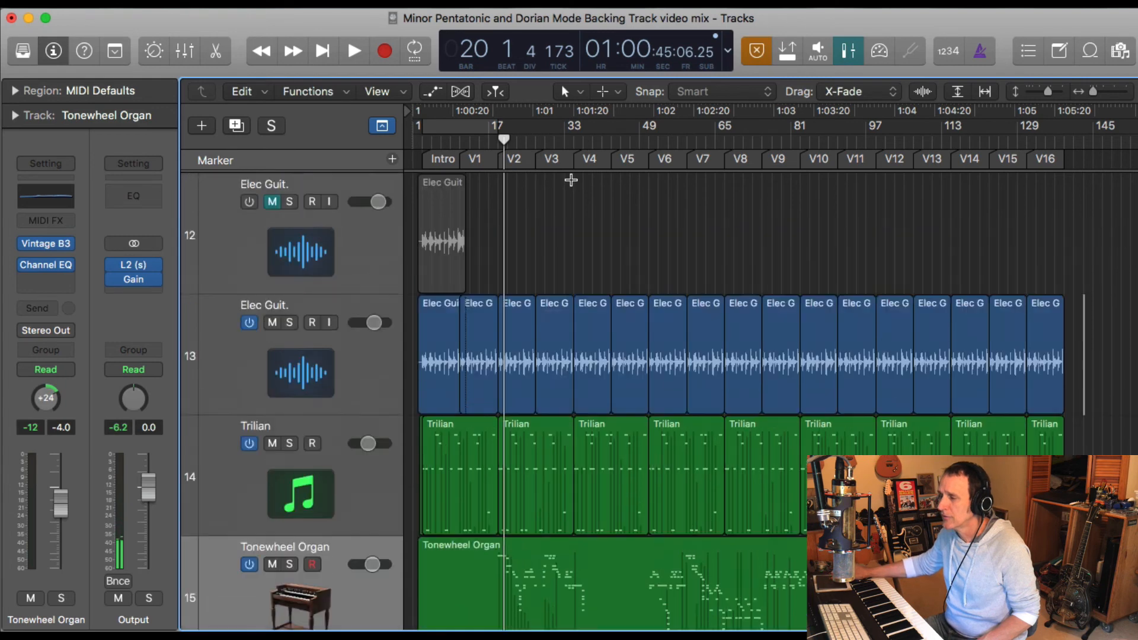
left_click(331, 440)
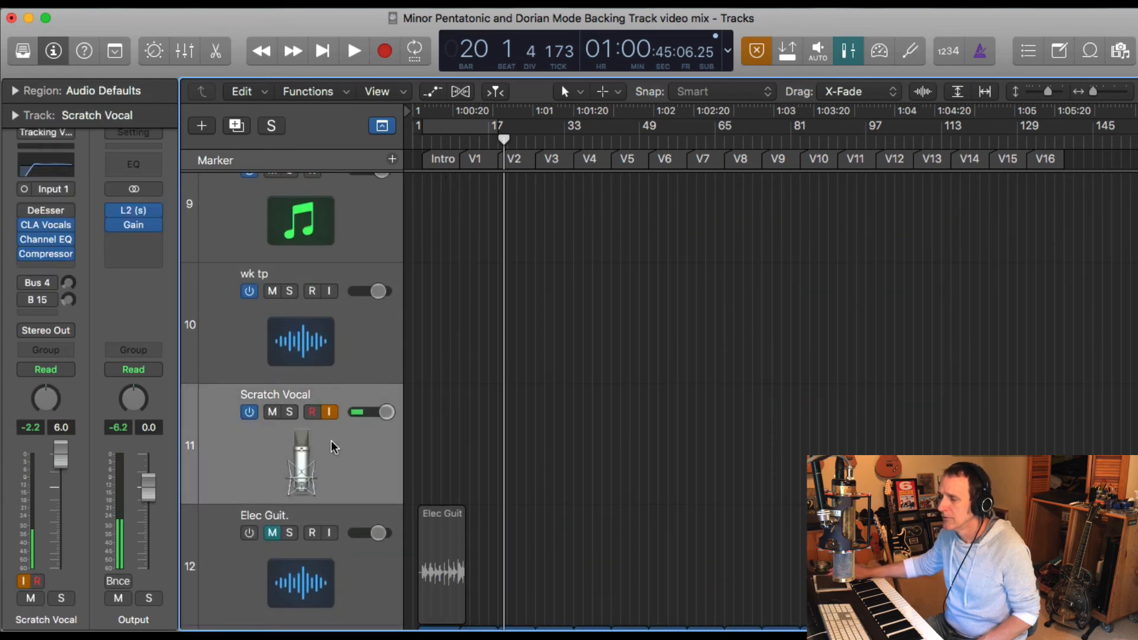
scroll(540, 433, "down", 6)
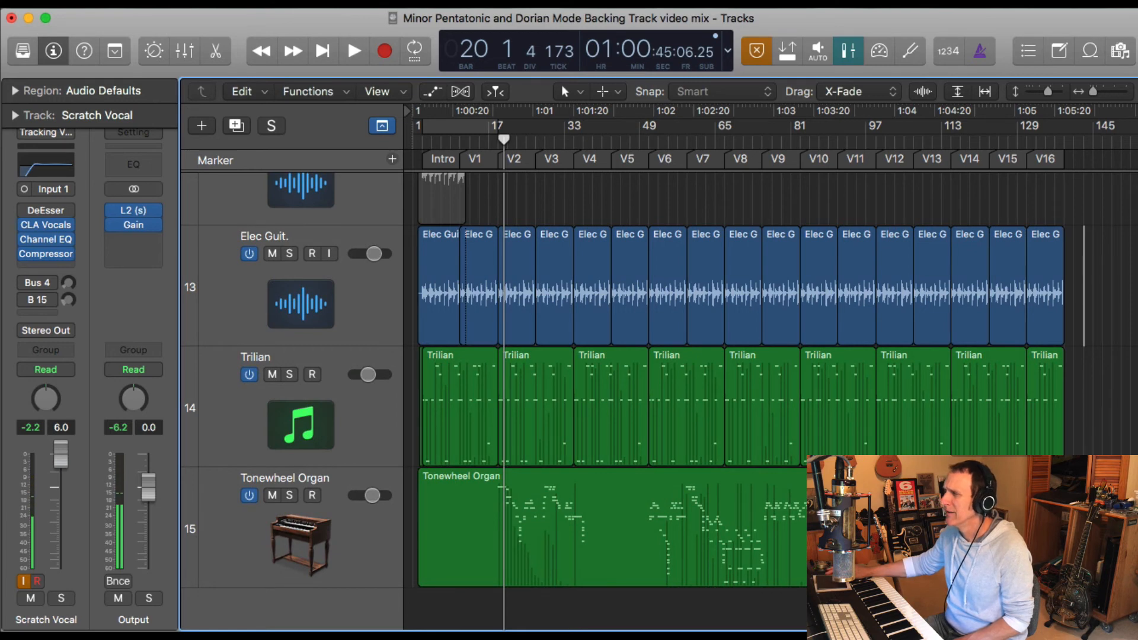
double_click(301, 544)
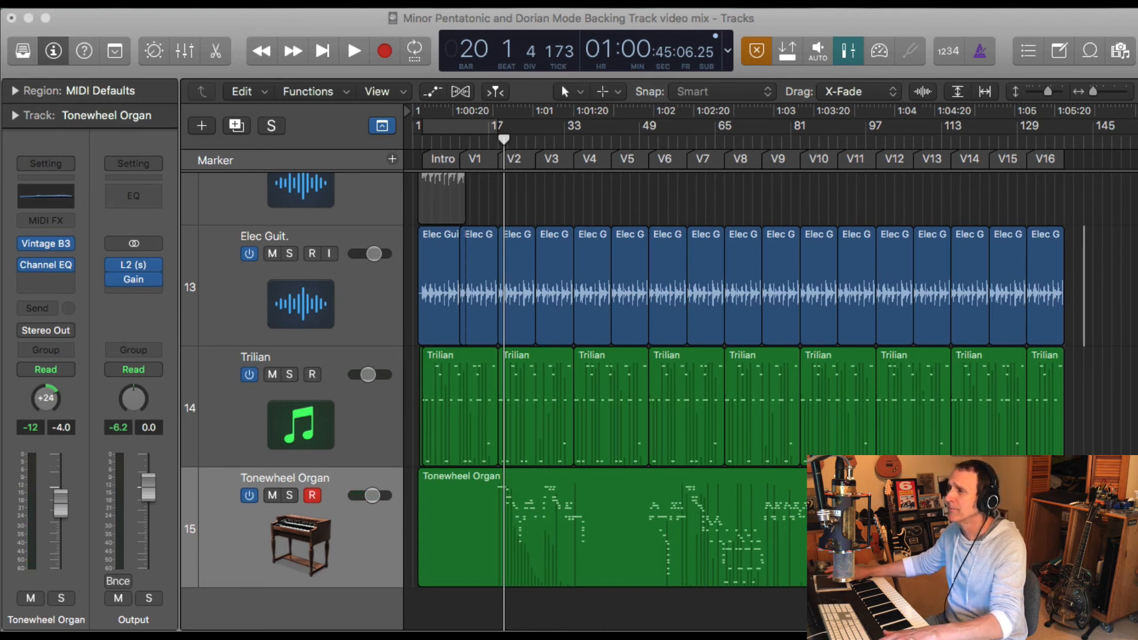
scroll(360, 382, "up", 5)
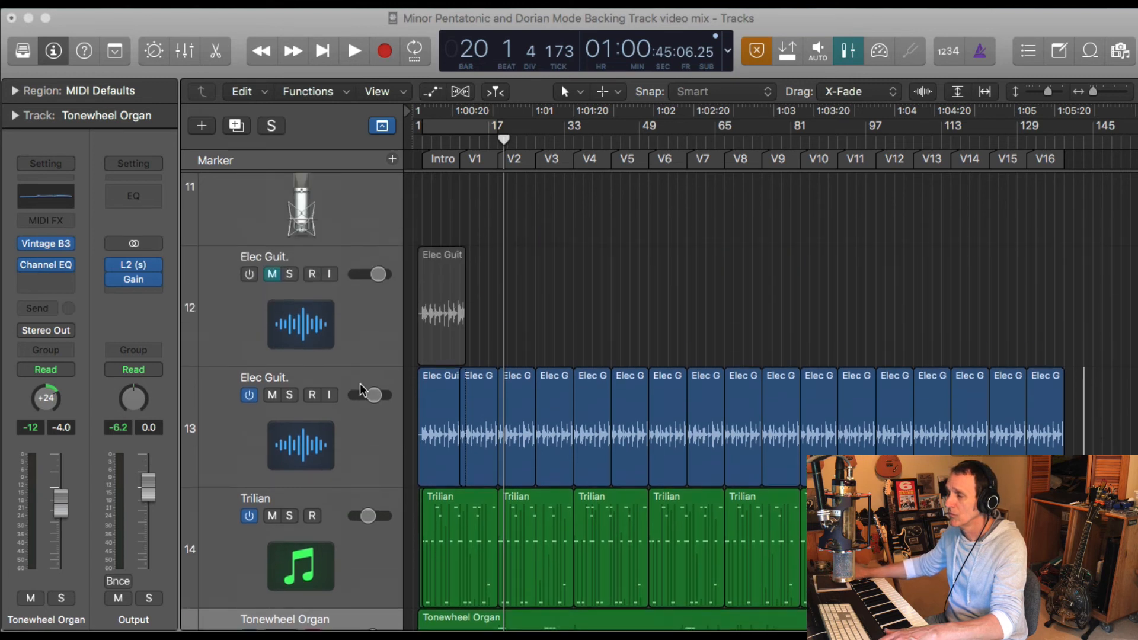
left_click(347, 284)
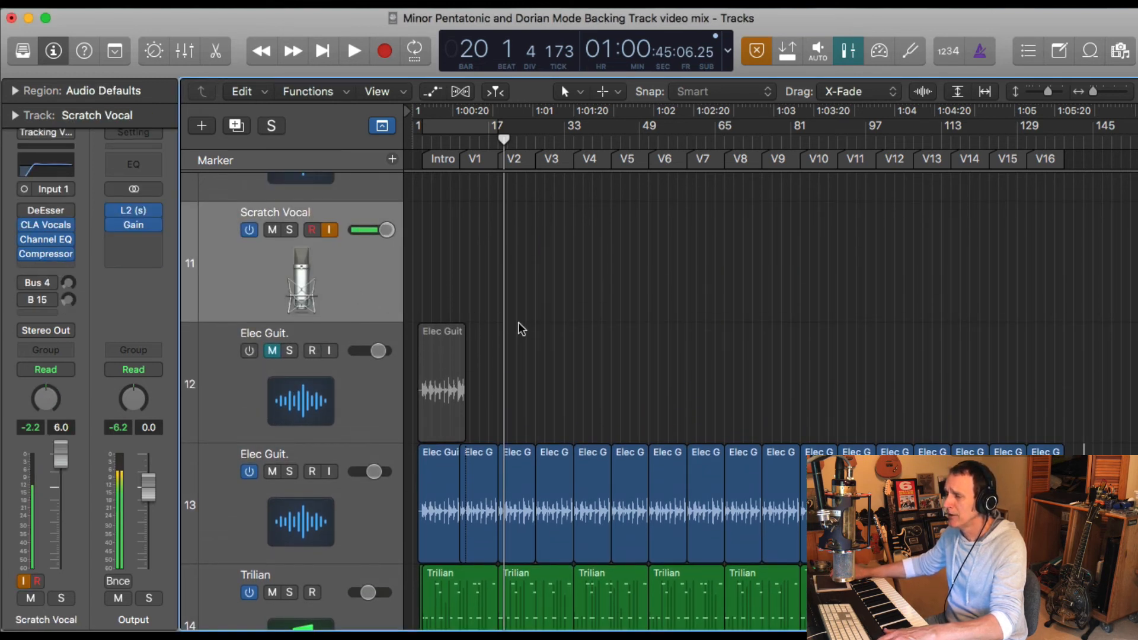
Step: Record-enable Tonewheel Organ track 15 while keeping Scratch Vocal selected, and view its Vintage B3 instrument before closing the plug-in window
scroll(520, 325, "down", 4)
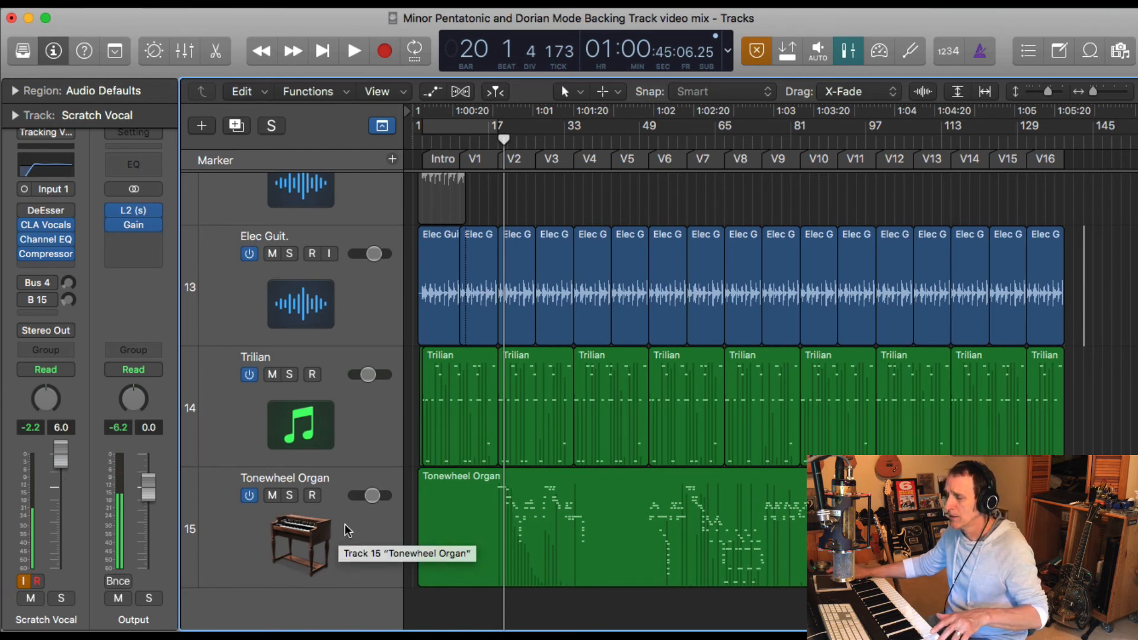
left_click(312, 495)
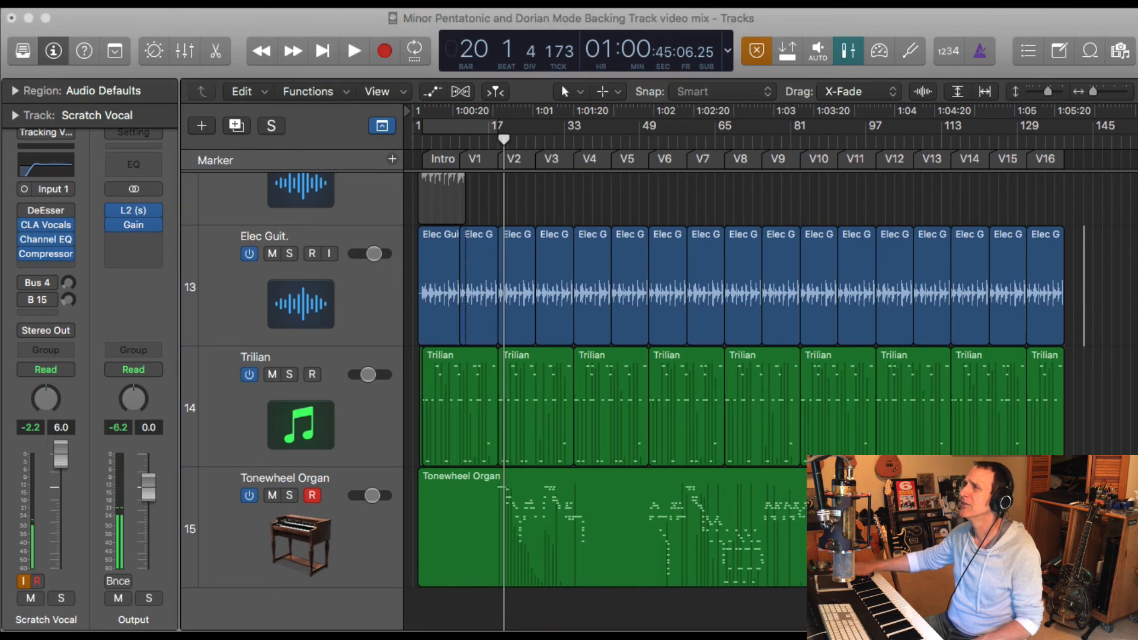
left_click(300, 544)
left_click_drag(467, 57, 851, 57)
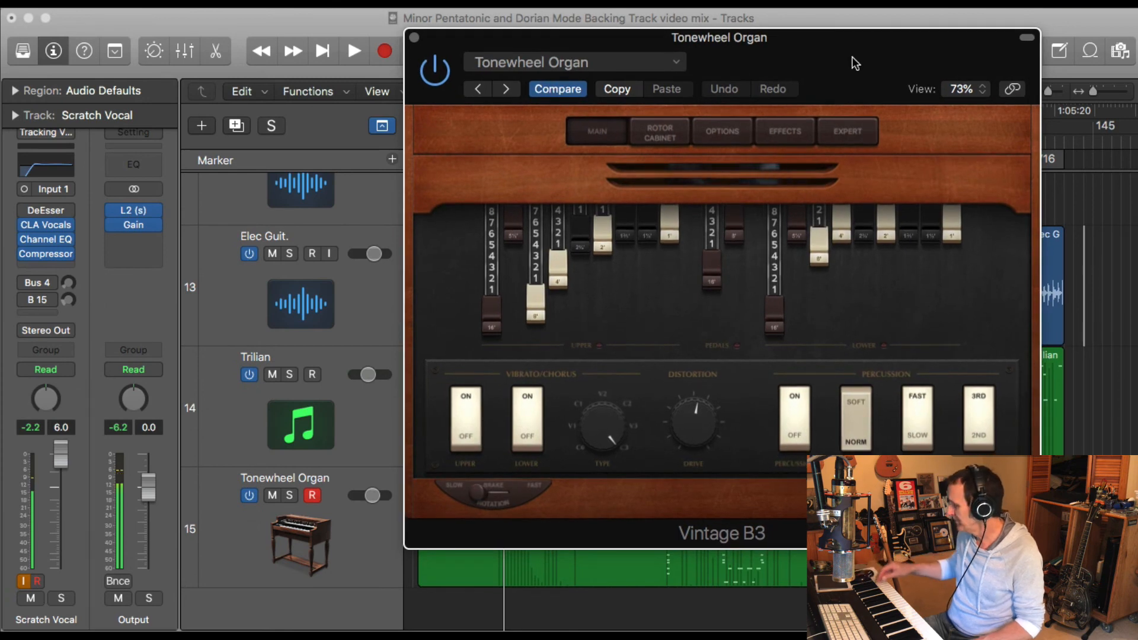
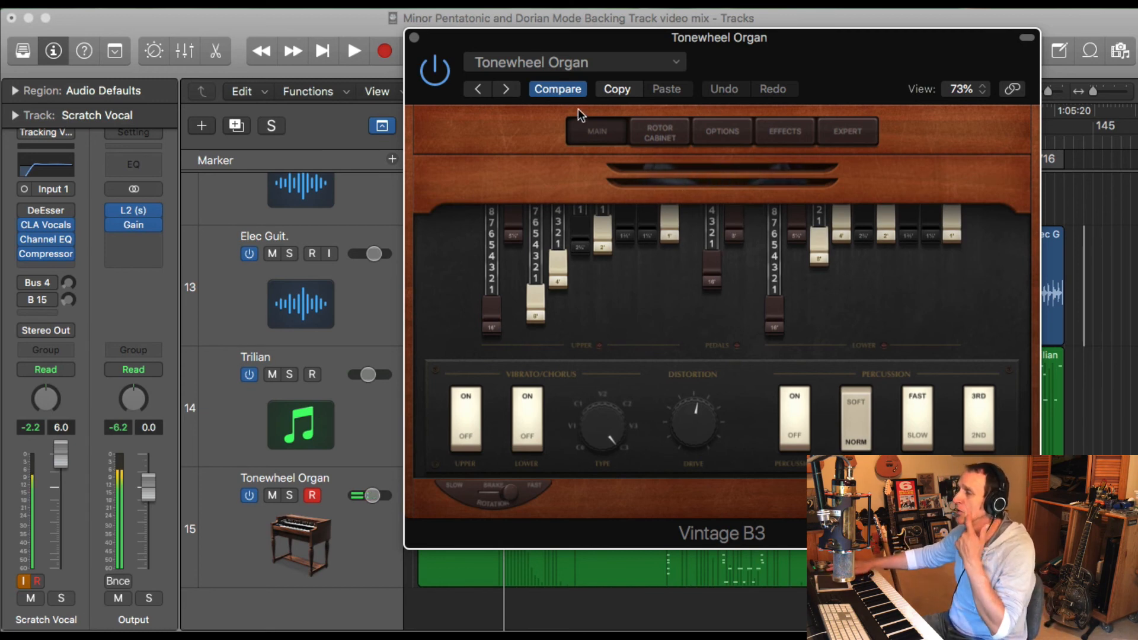
left_click(415, 39)
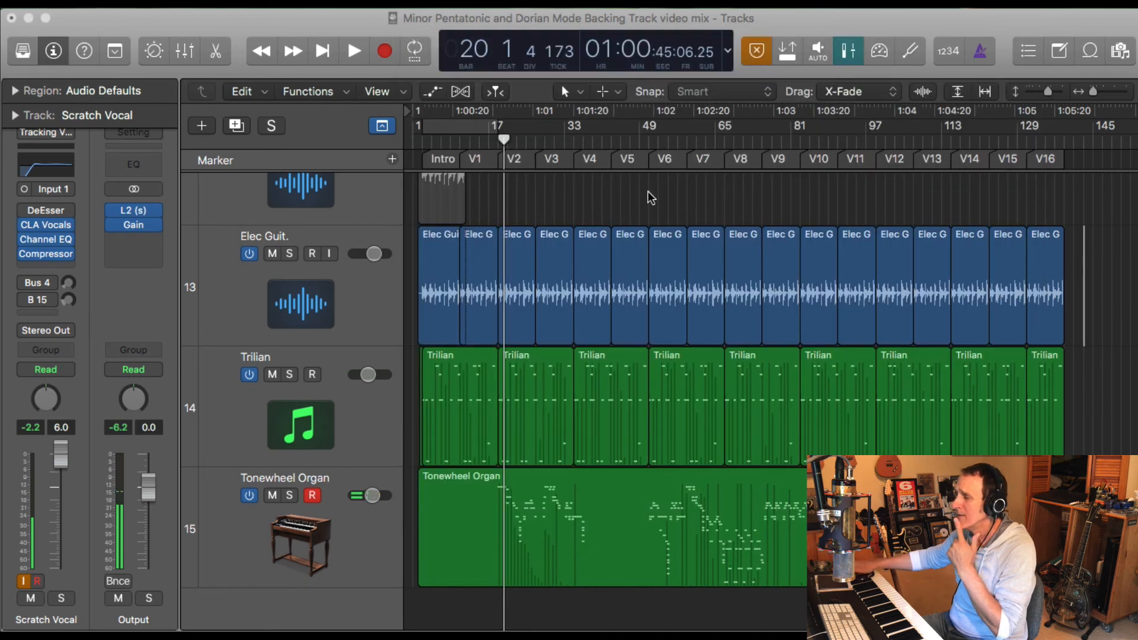
Step: Turn off record enable on the Tonewheel Organ track 15
scroll(682, 248, "up", 5)
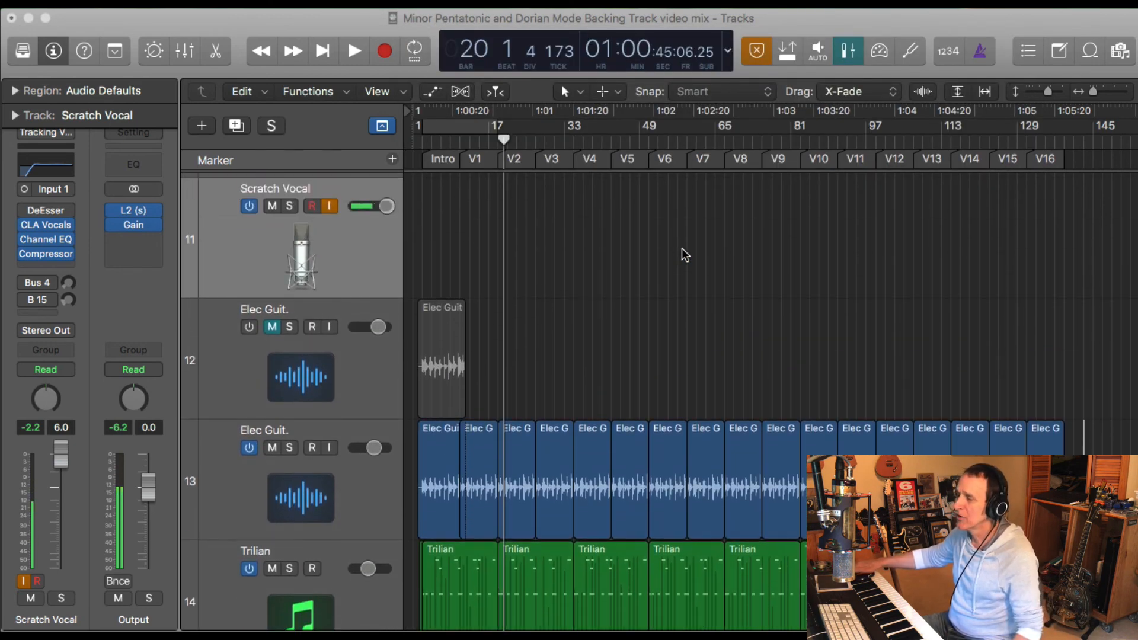
scroll(681, 248, "up", 5)
scroll(681, 248, "down", 5)
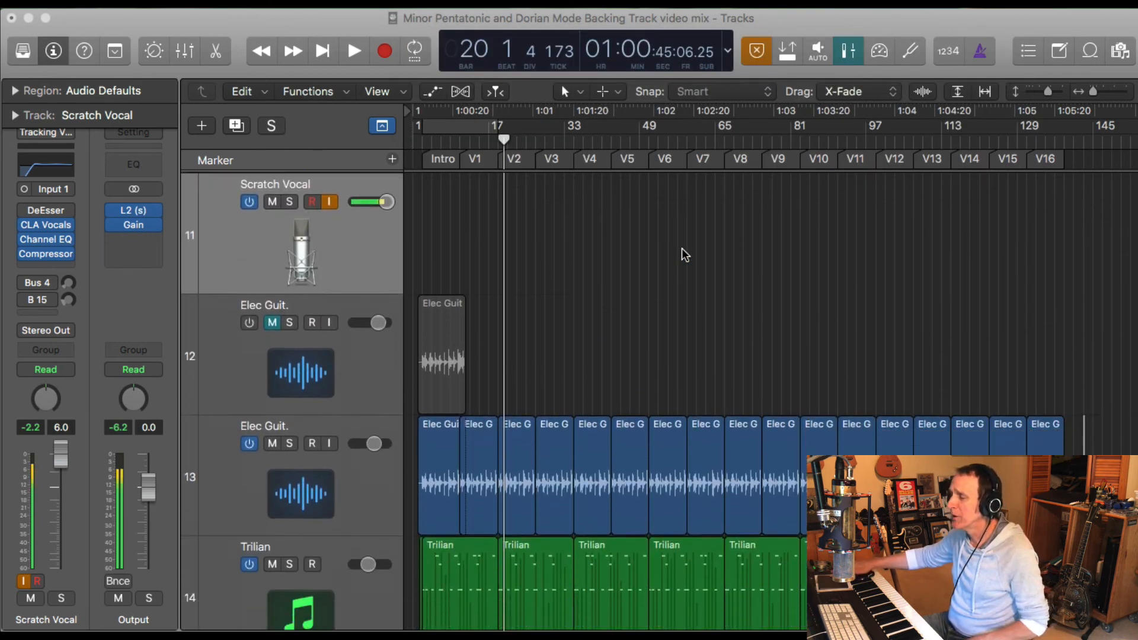
scroll(682, 247, "down", 5)
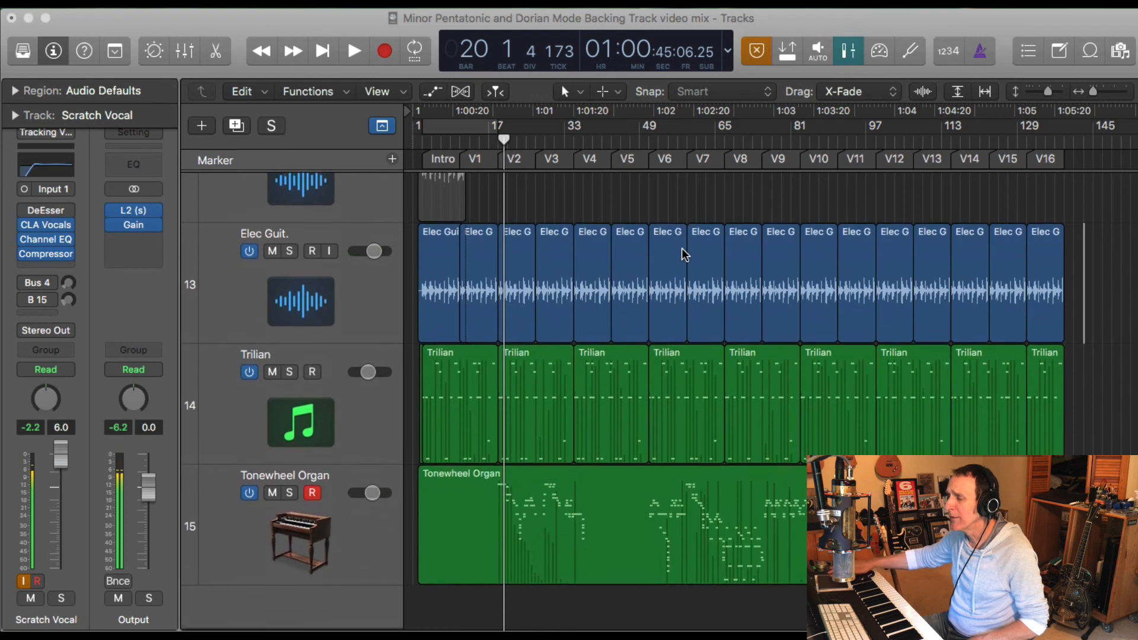
left_click(313, 495)
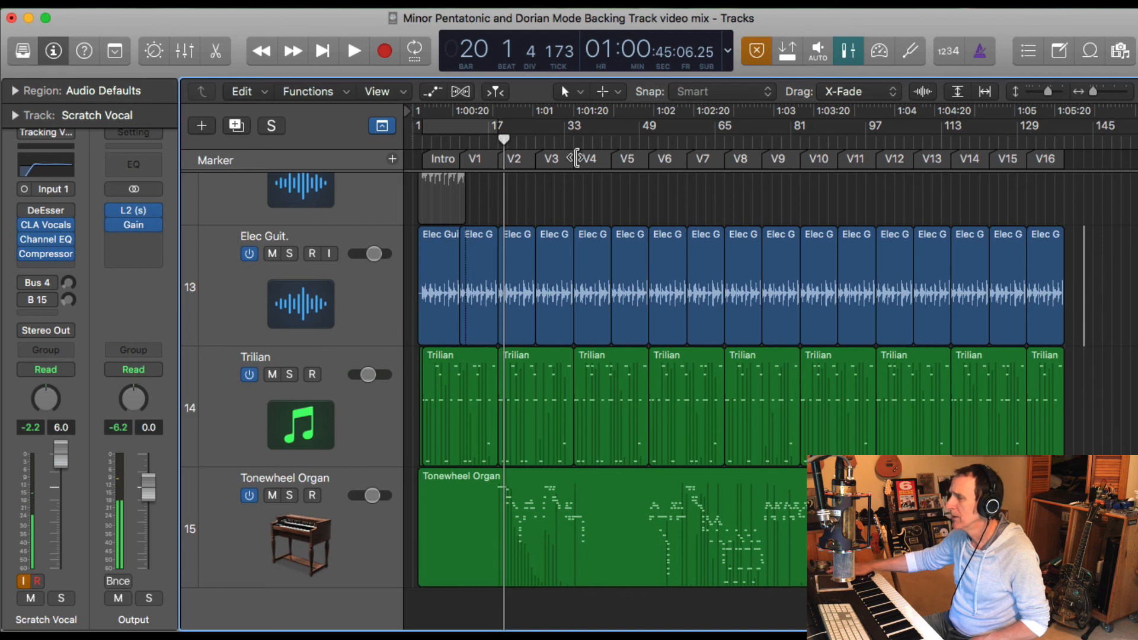
Step: Play back the organ entry with guitar and bass from around bar 17, and stop playback in V2
double_click(492, 141)
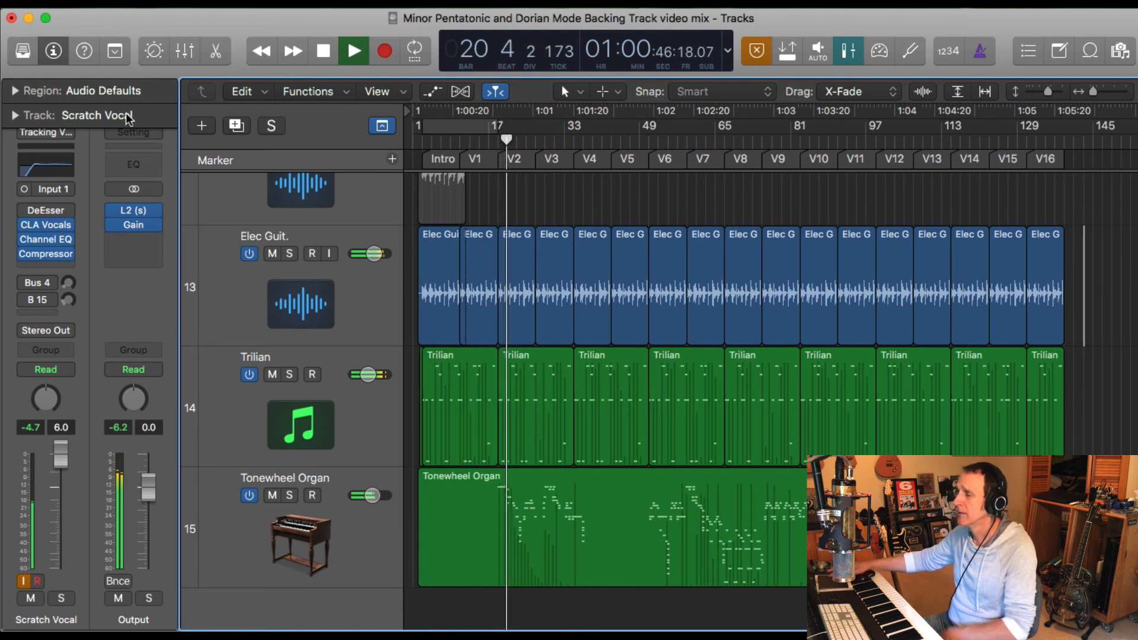
left_click(321, 52)
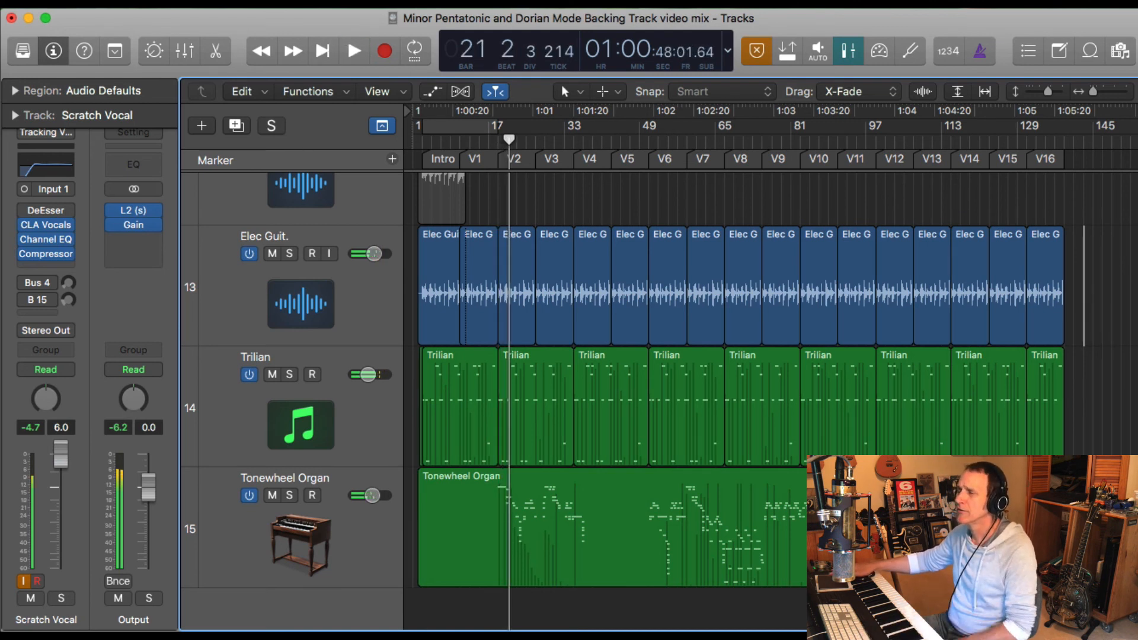
Step: Set the audio device's I/O buffer size to 1024 samples, apply the change, and close the preferences
left_click(77, 3)
mouse_move(114, 44)
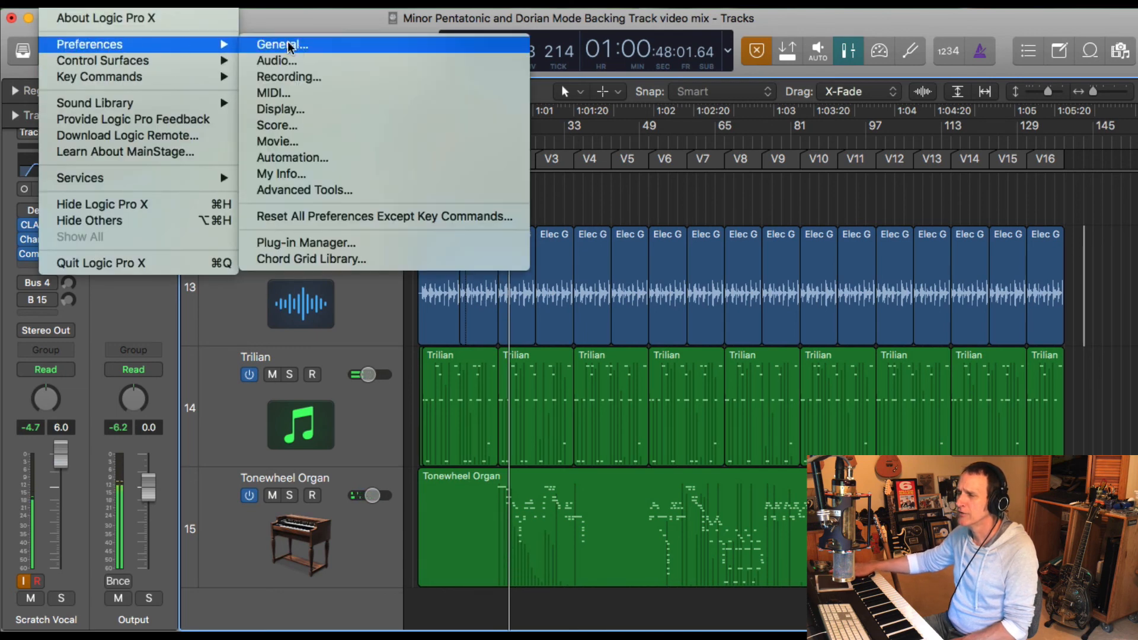
left_click(286, 61)
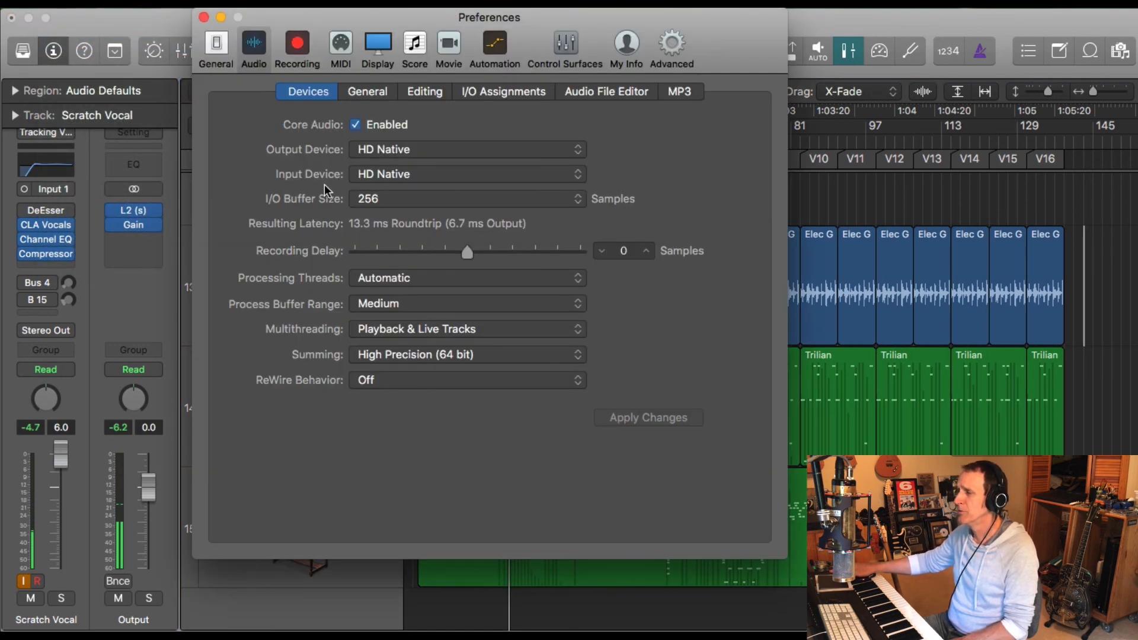
left_click(576, 201)
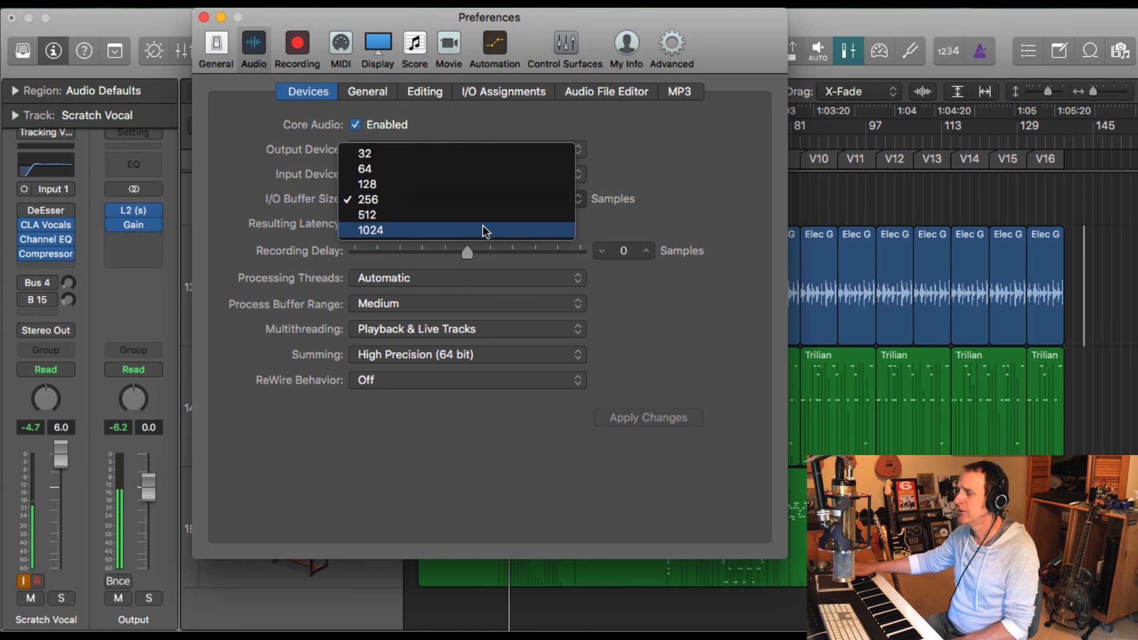
left_click(483, 229)
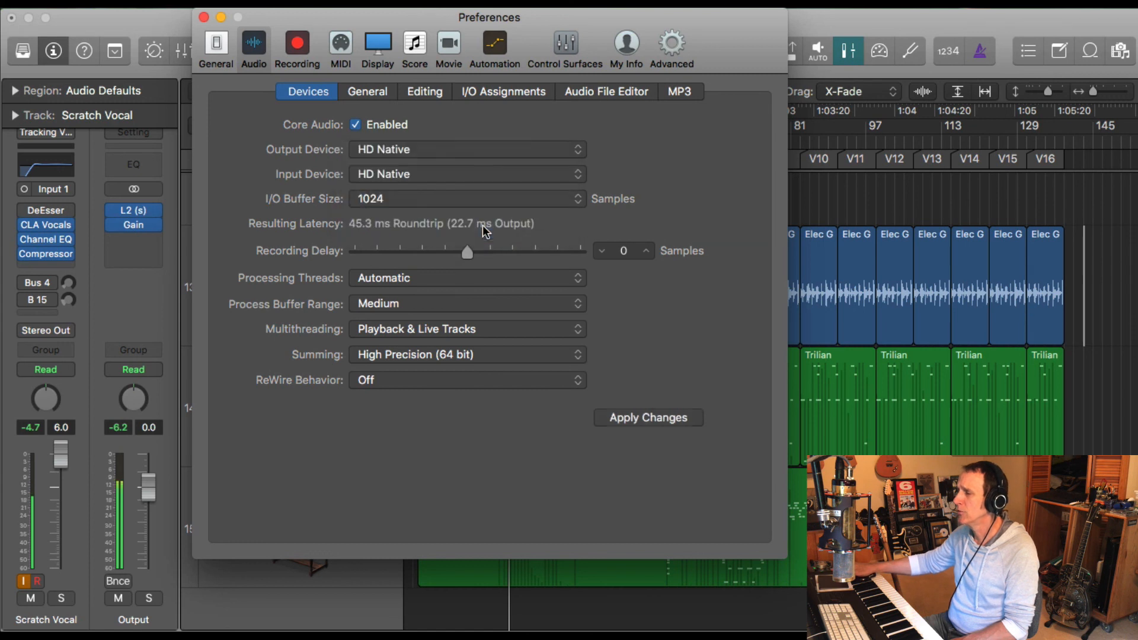
left_click(673, 421)
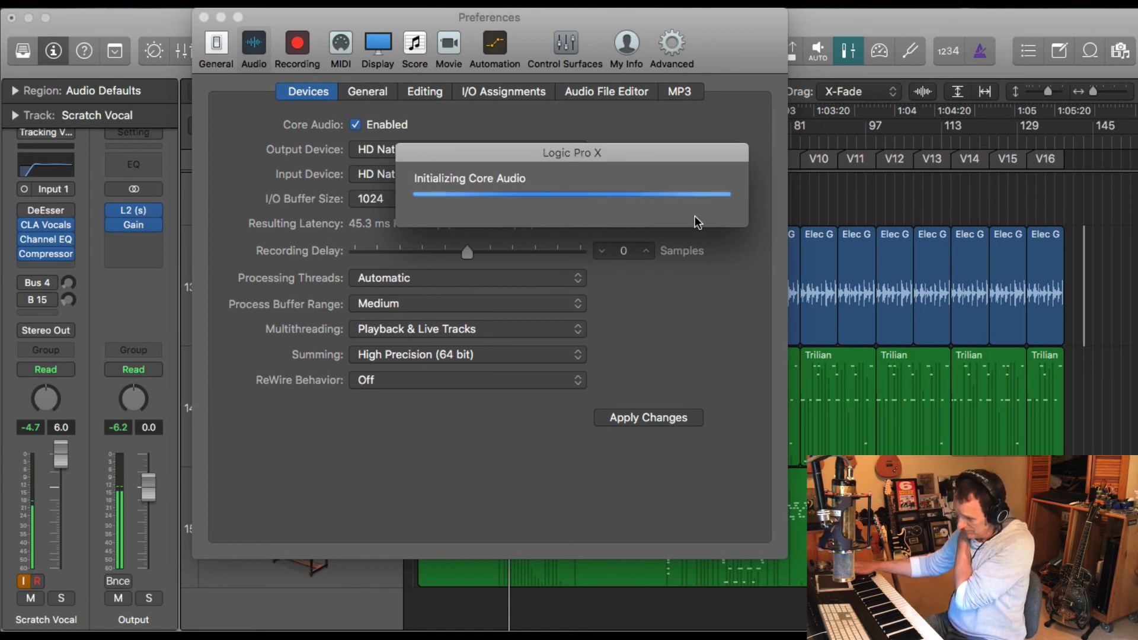
left_click(204, 17)
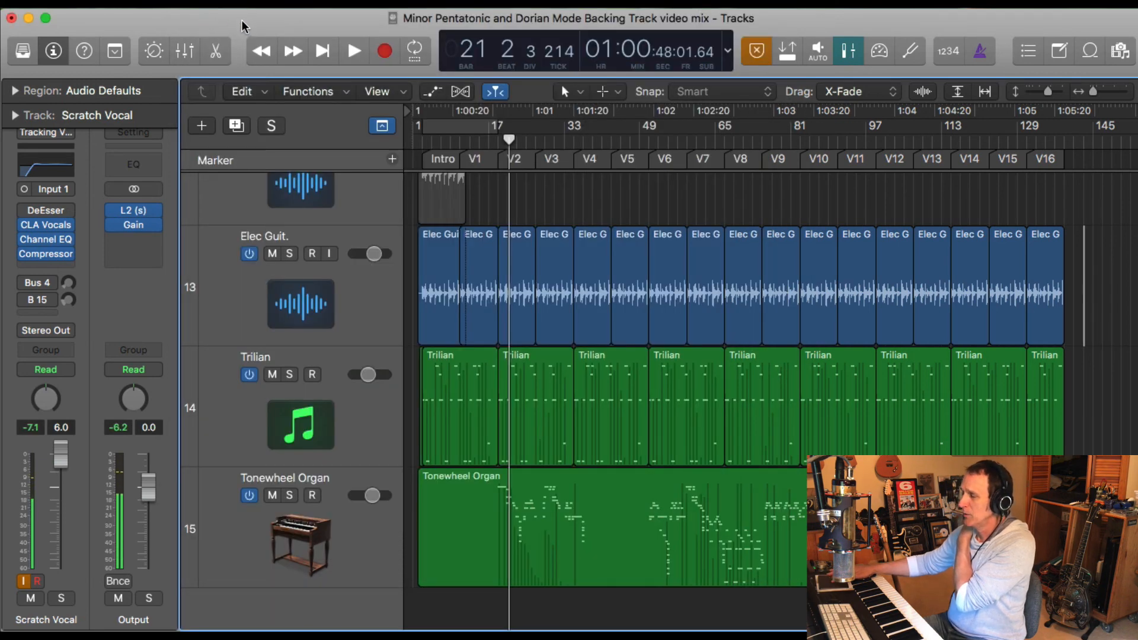
scroll(439, 324, "down", 1)
scroll(438, 324, "up", 10)
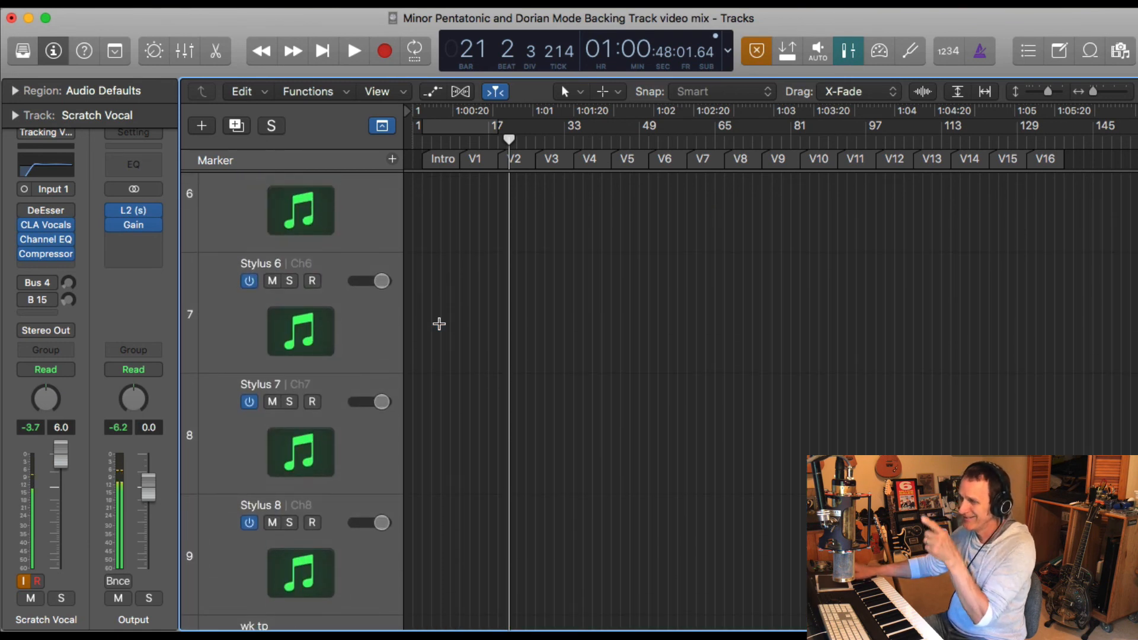
scroll(438, 324, "down", 6)
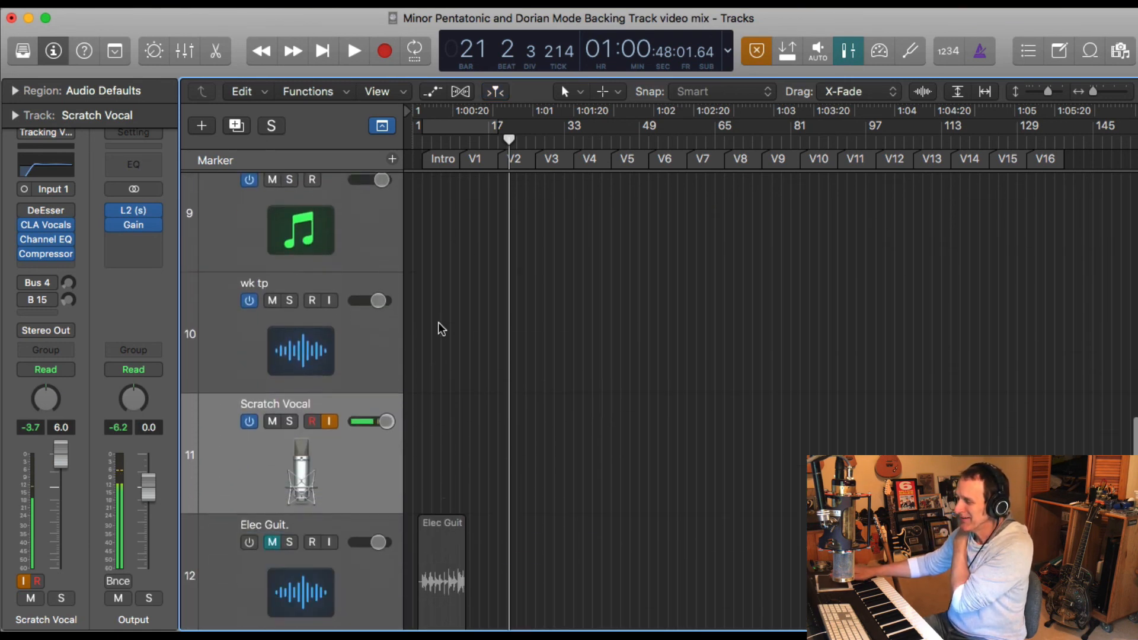
Step: Start playback late in V3, and restart it from around bar 17 to hear the organ entry in V2
left_click(557, 290, "super")
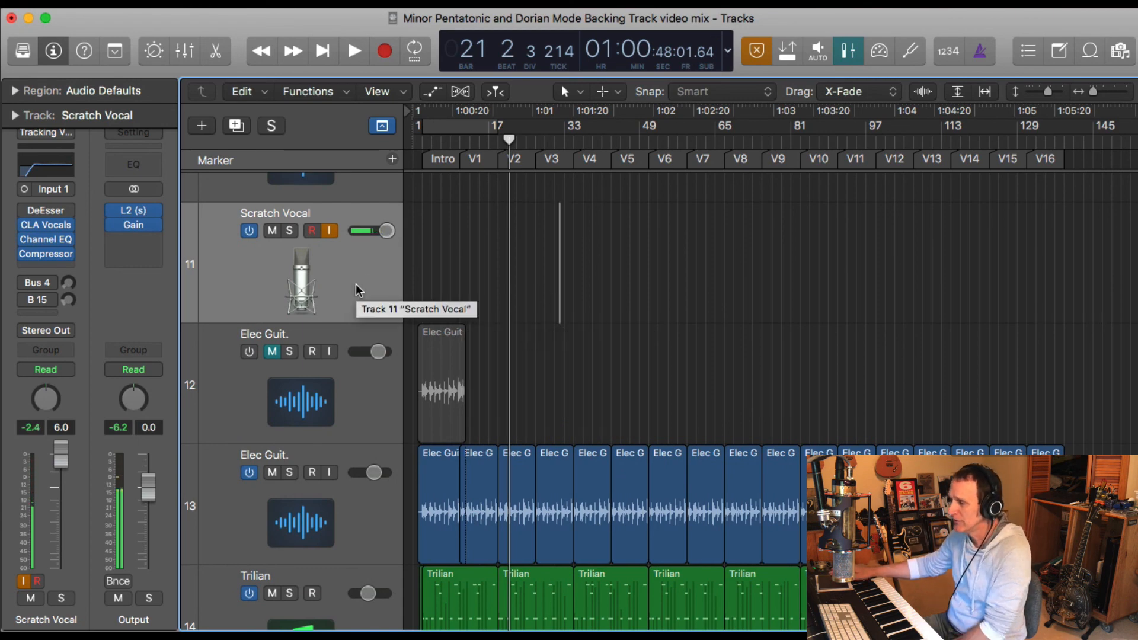
scroll(683, 336, "down", 4)
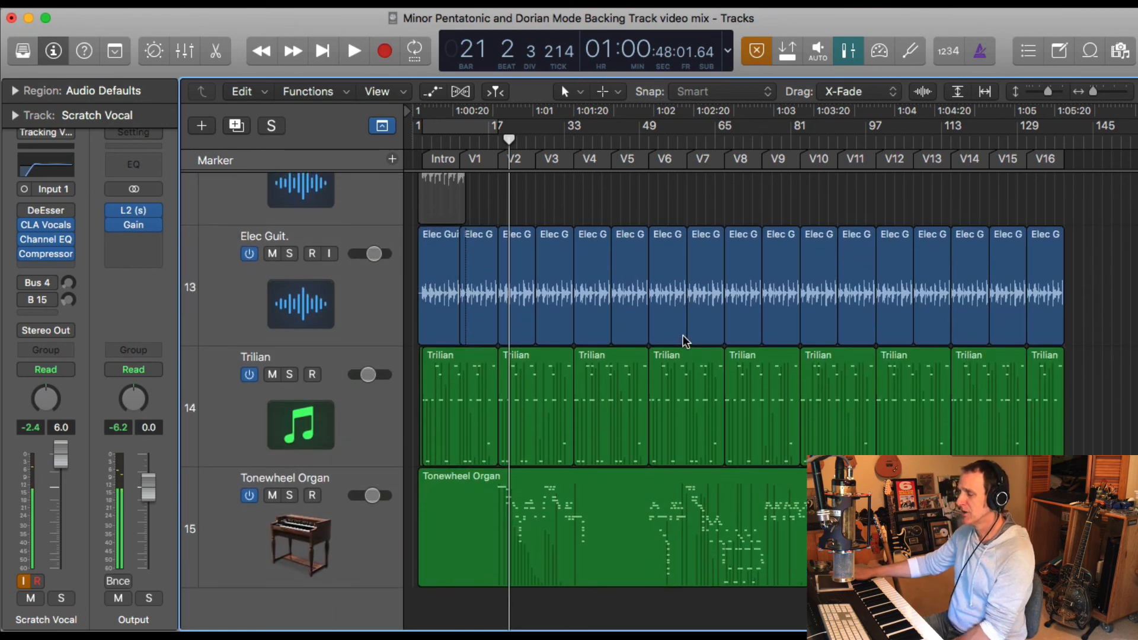
key("space")
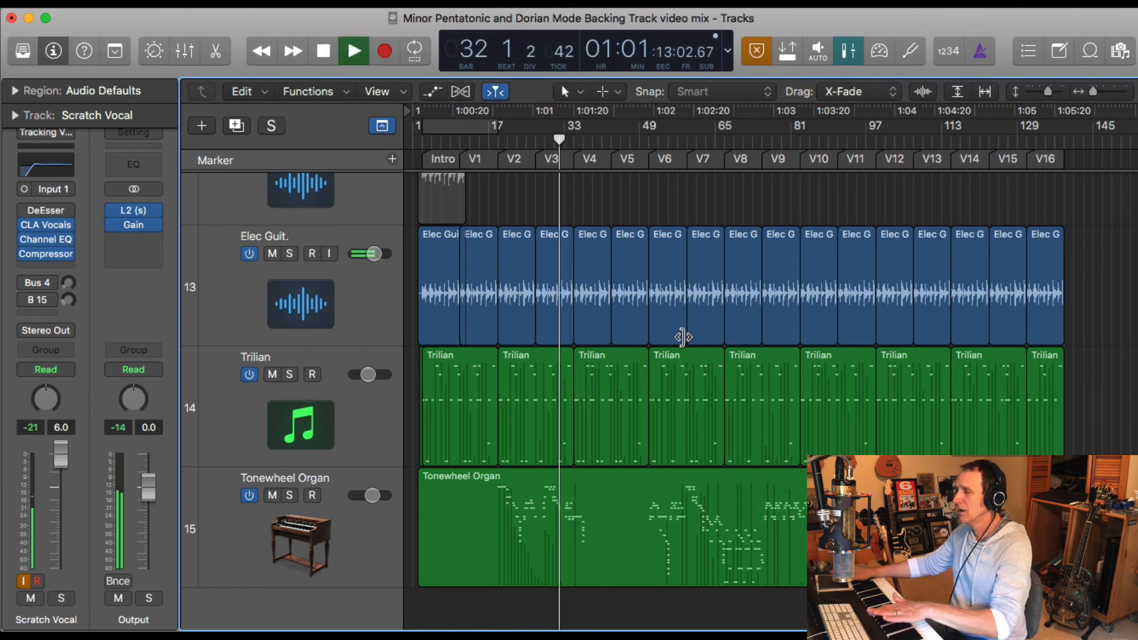
left_click(497, 141)
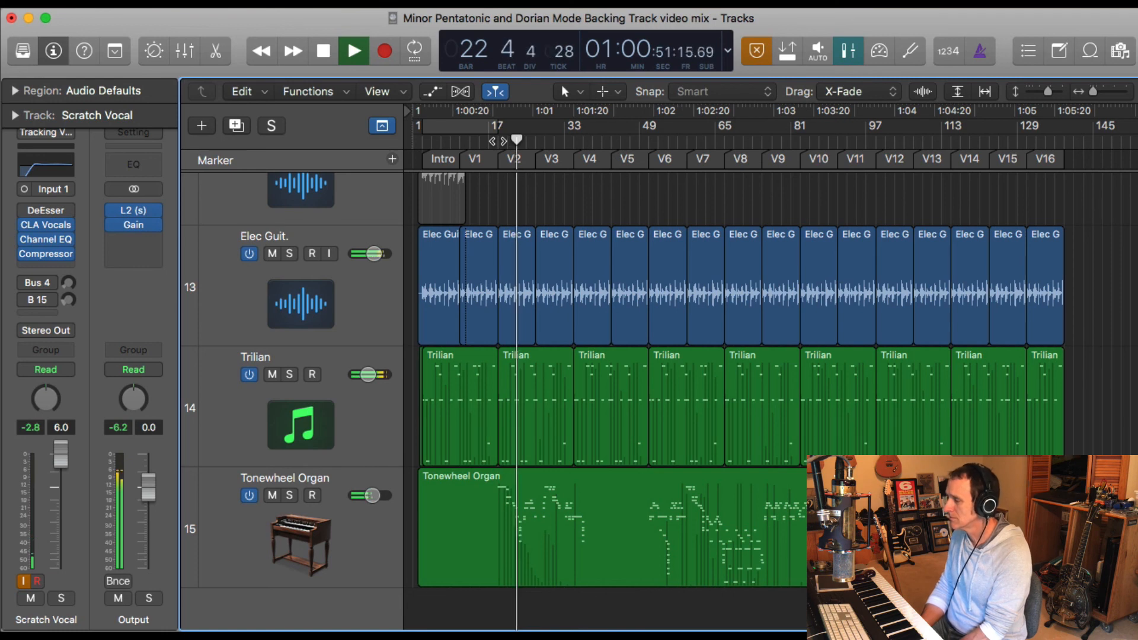
Step: Stop playback of the organ part in V2, around bar 23
key("space")
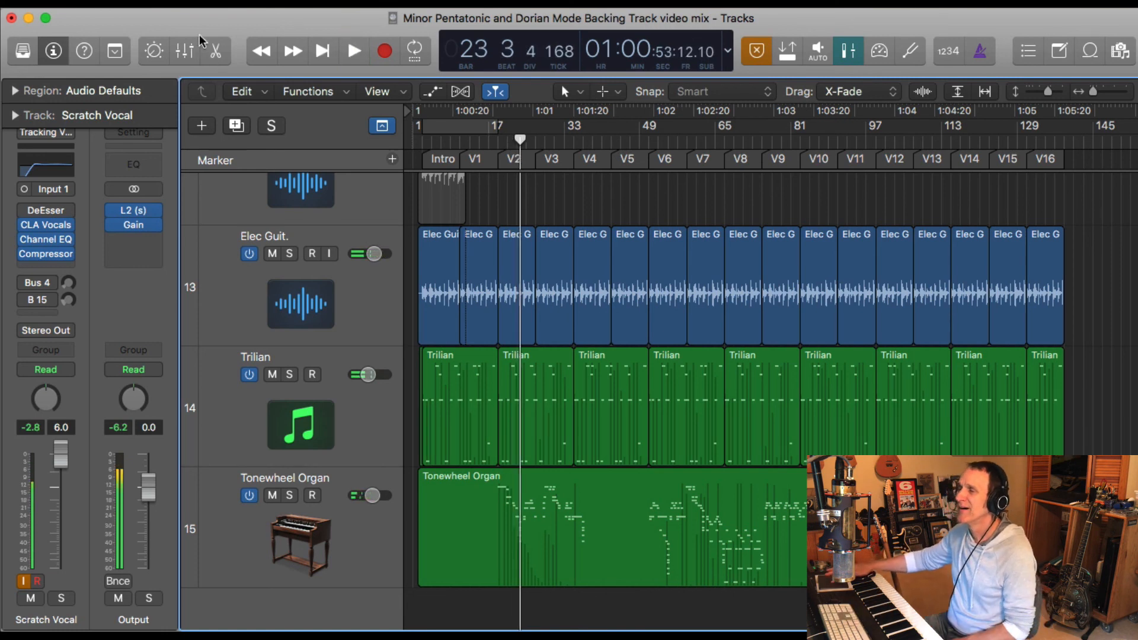
left_click(139, 2)
mouse_move(175, 3)
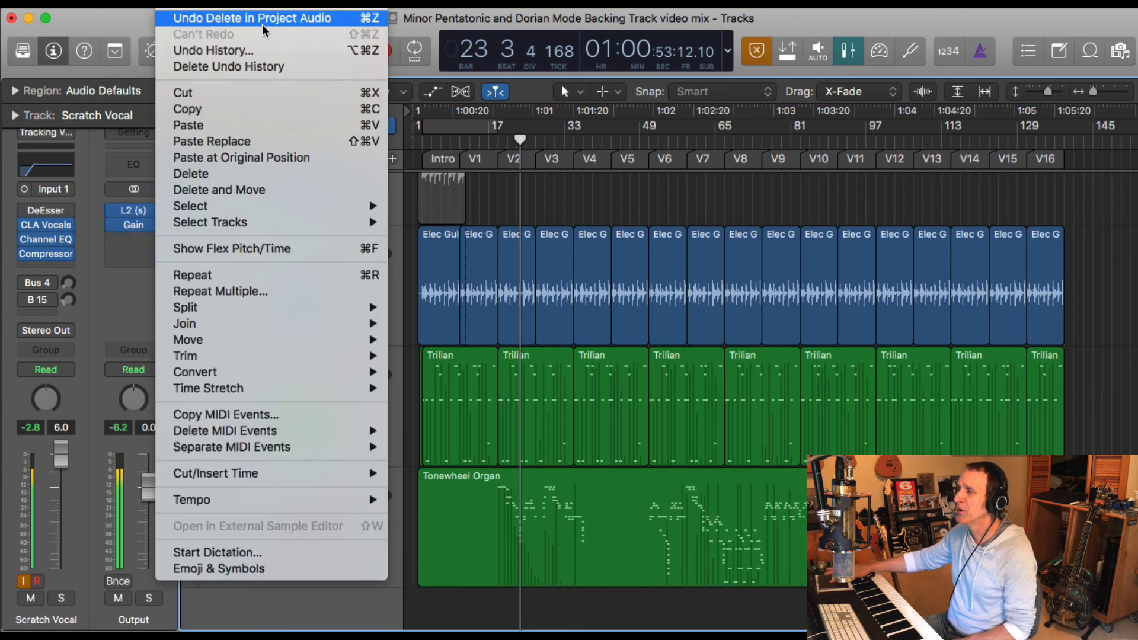
left_click(138, 28)
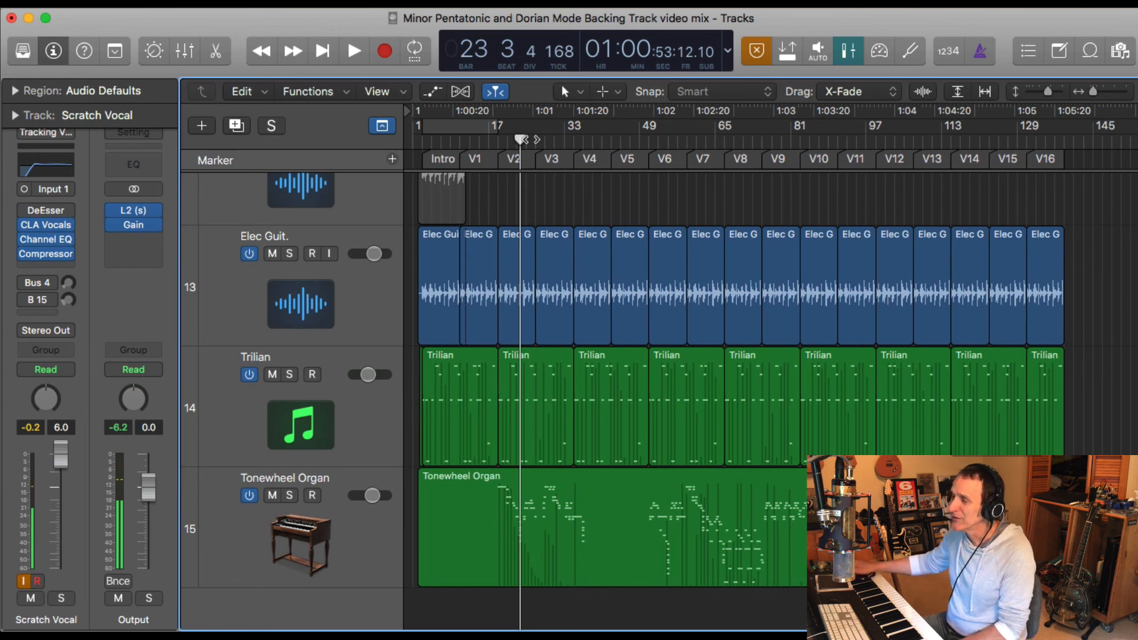
Step: Enable a cycle range spanning from the start of the Intro to the end of V16, and play the arrangement from its beginning
scroll(539, 203, "up", 5)
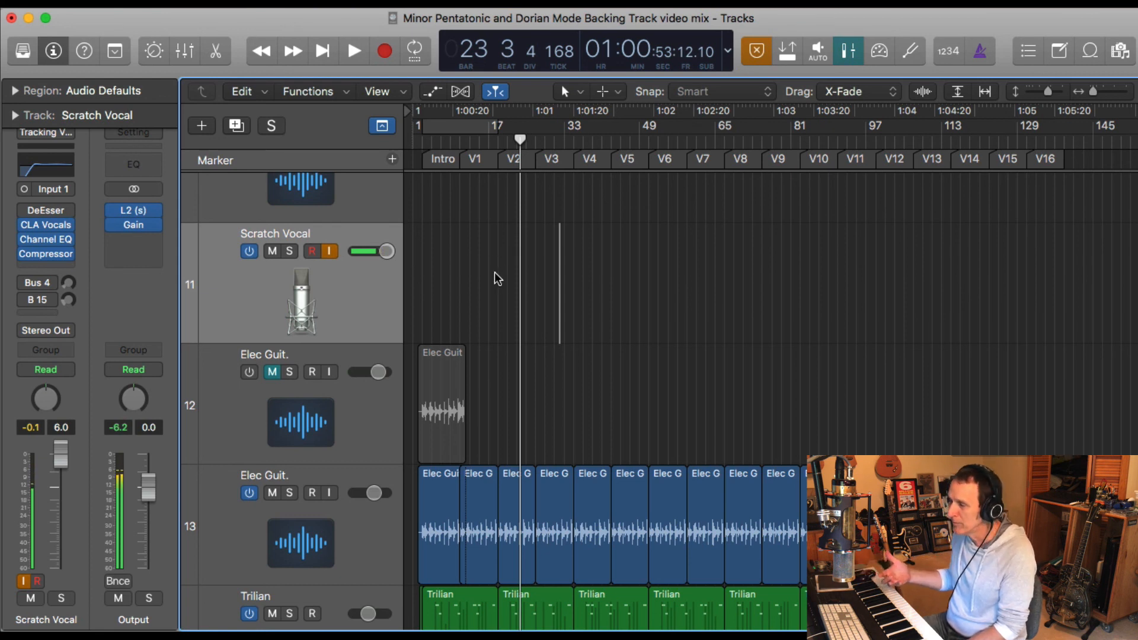
left_click(446, 129)
left_click_drag(505, 126, 1065, 126)
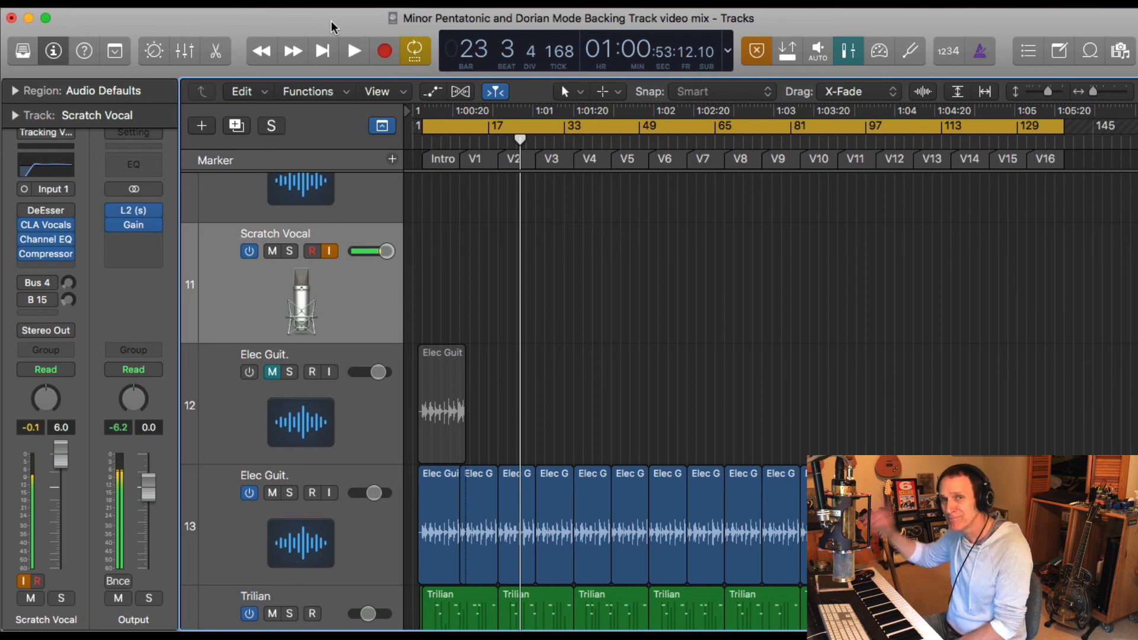
key("Return")
key("space")
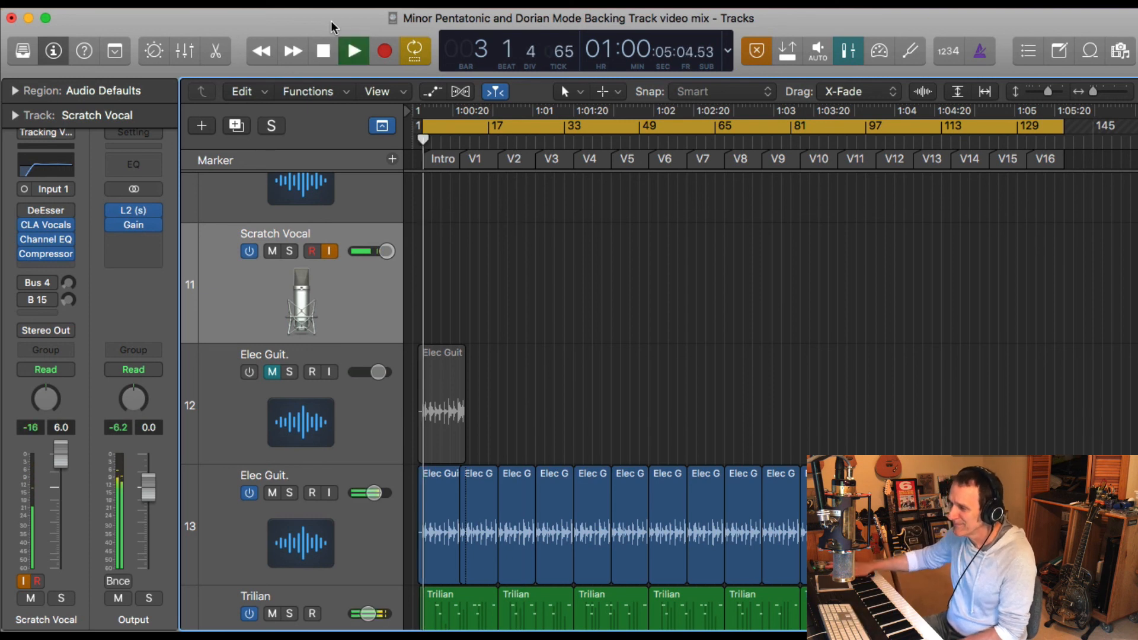